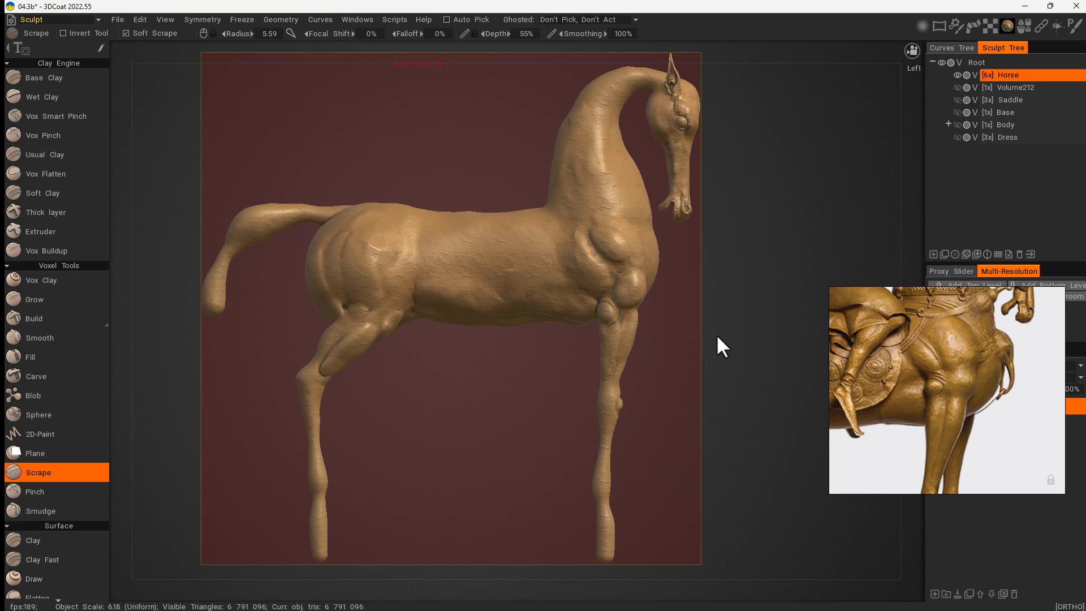
- Build up the horse's lower chest and belly around the back of the foreleg with Vox Buildup
left_click_drag(736, 395, 613, 337)
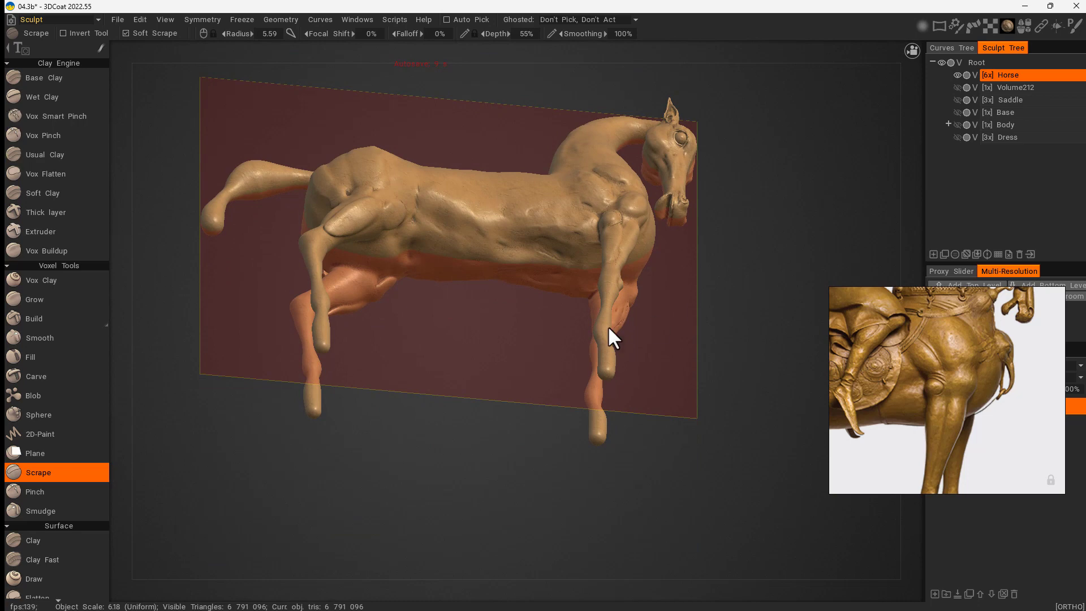
left_click(58, 249)
left_click_drag(724, 273, 645, 284)
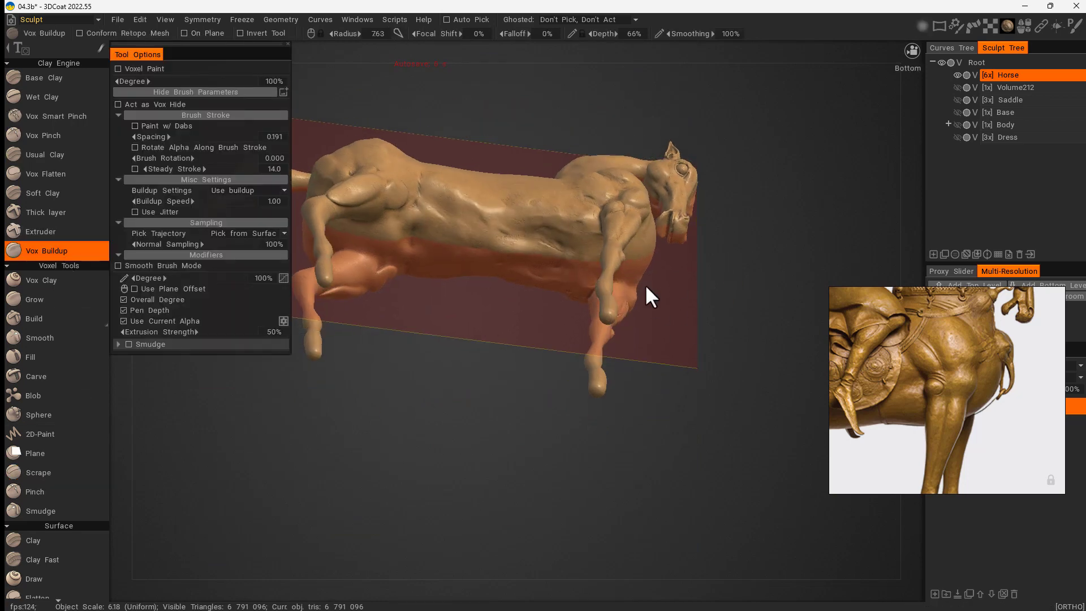
left_click_drag(592, 240, 585, 249)
mouse_move(736, 283)
left_mouse_down()
mouse_move(787, 310)
mouse_move(712, 266)
left_mouse_up()
mouse_move(634, 246)
left_mouse_down()
mouse_move(614, 200)
mouse_move(598, 195)
left_mouse_up()
double_click(779, 235)
left_click_drag(698, 317, 748, 323)
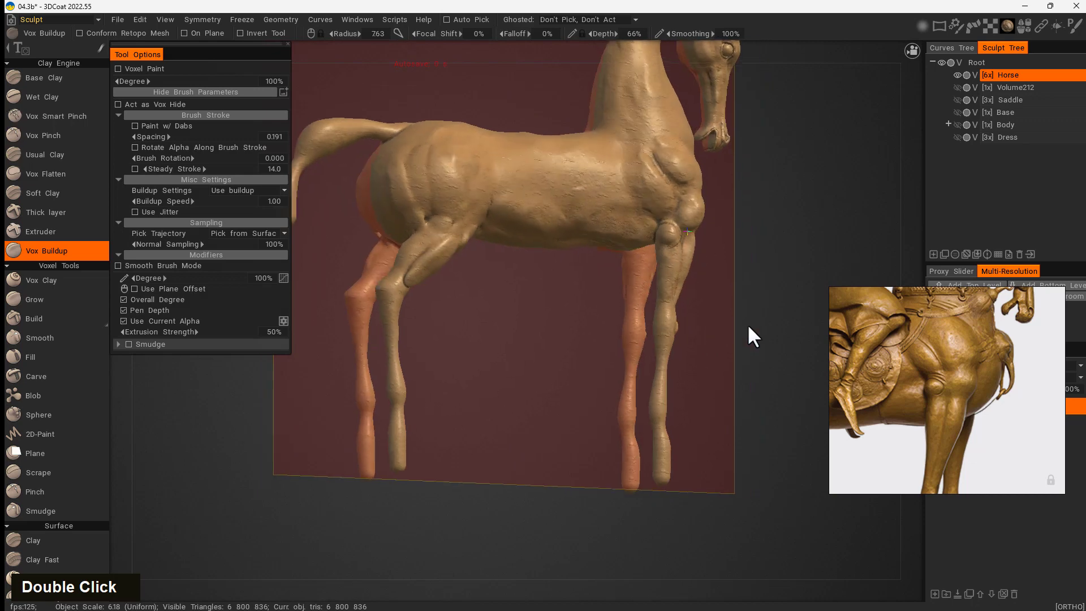
left_click_drag(644, 227, 630, 226)
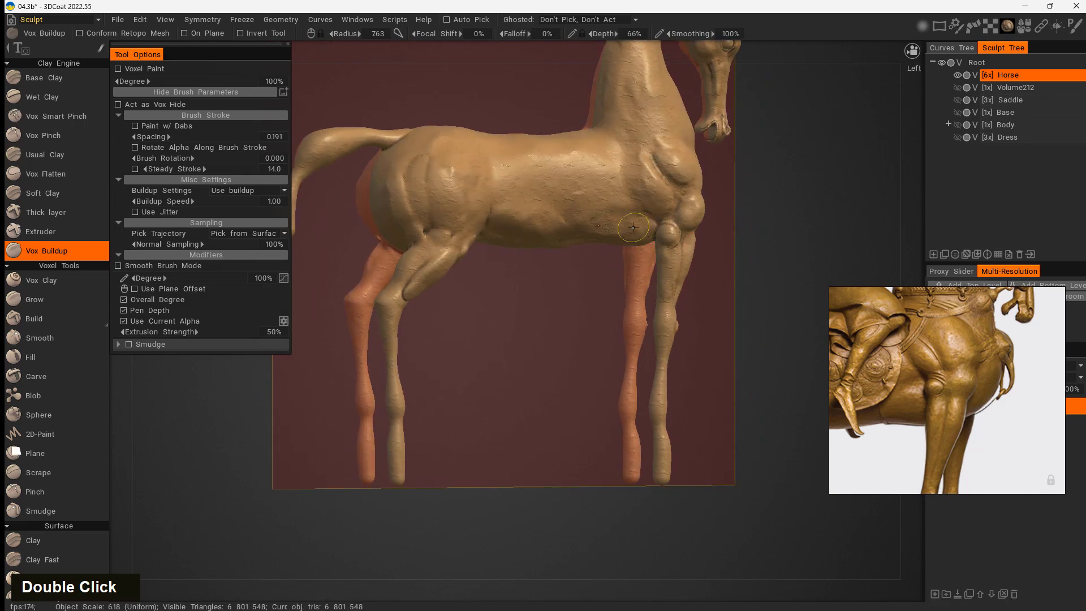
- Add volume to the front of the chest and along the underside of the belly with Vox Buildup
left_click_drag(805, 242, 634, 237)
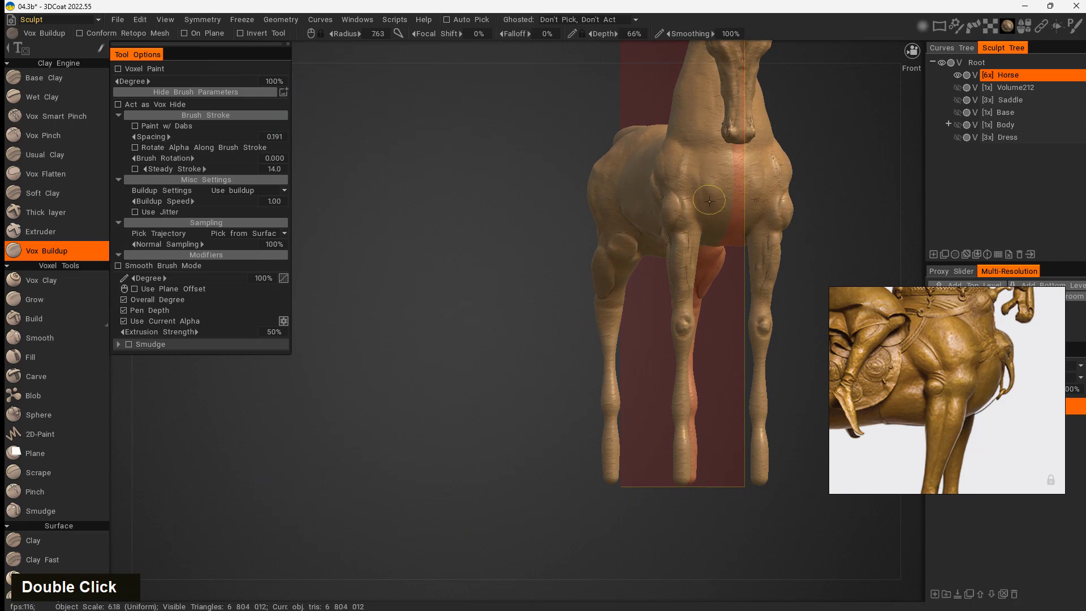
left_click_drag(535, 342, 634, 215)
middle_click_drag(833, 140, 795, 248)
left_click_drag(793, 243, 756, 184)
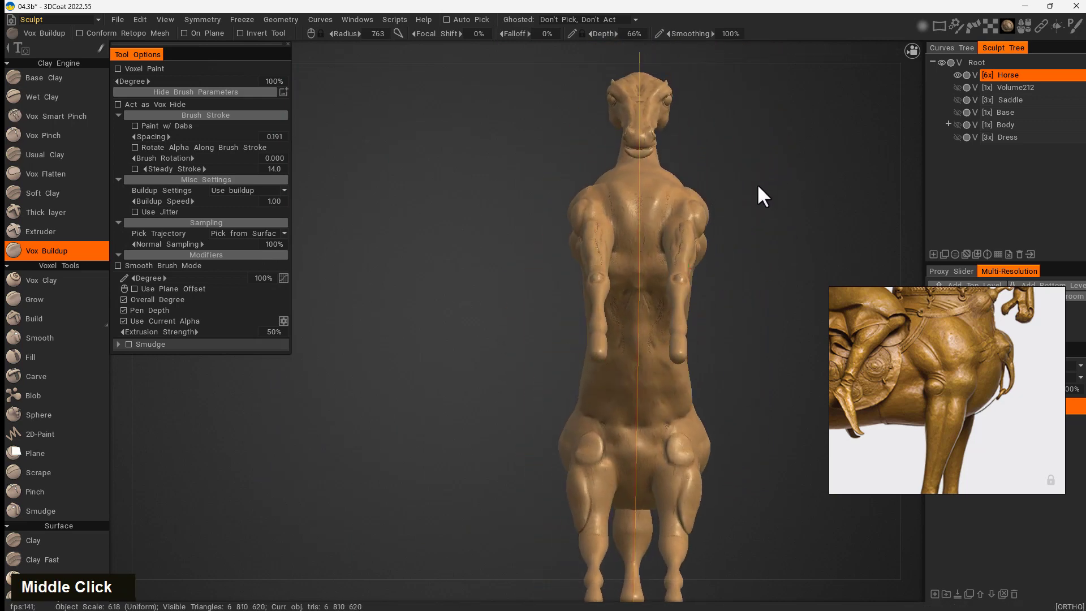
left_click_drag(617, 259, 686, 424)
middle_click_drag(712, 259, 826, 304)
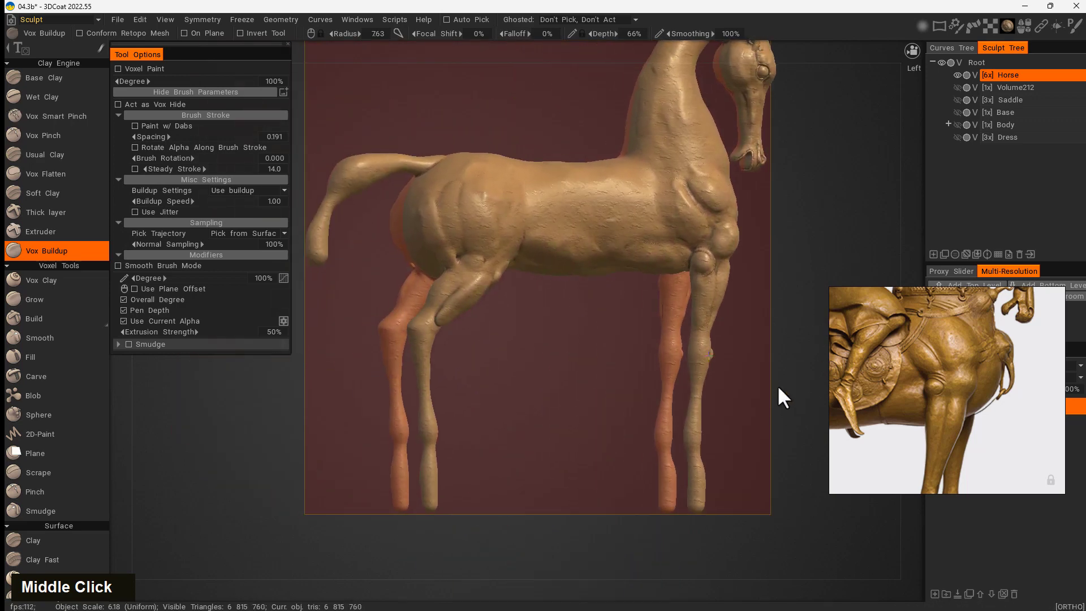
- Refine the flank and belly in front of the hind thigh, working from a low side angle
mouse_move(777, 385)
left_mouse_down()
mouse_move(760, 319)
mouse_move(766, 332)
left_mouse_up()
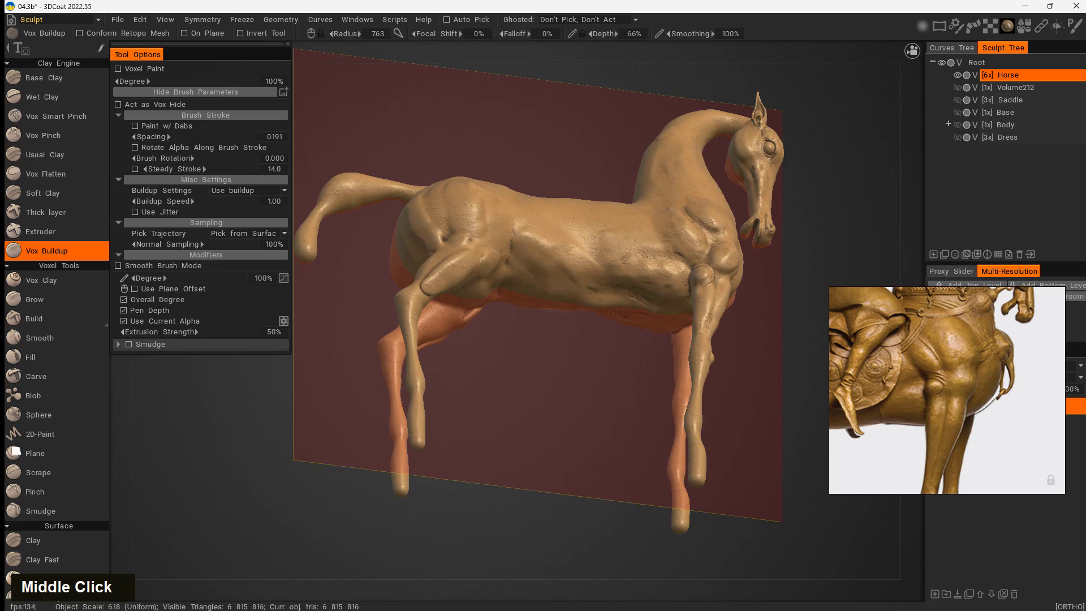
middle_click_drag(576, 141, 586, 450)
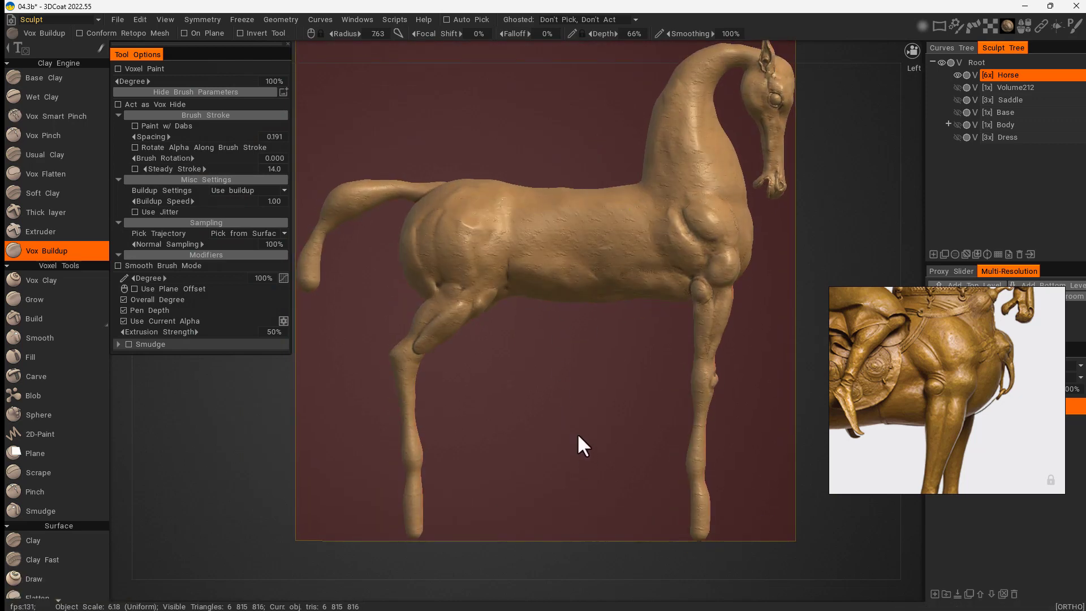
left_click_drag(596, 412, 568, 312)
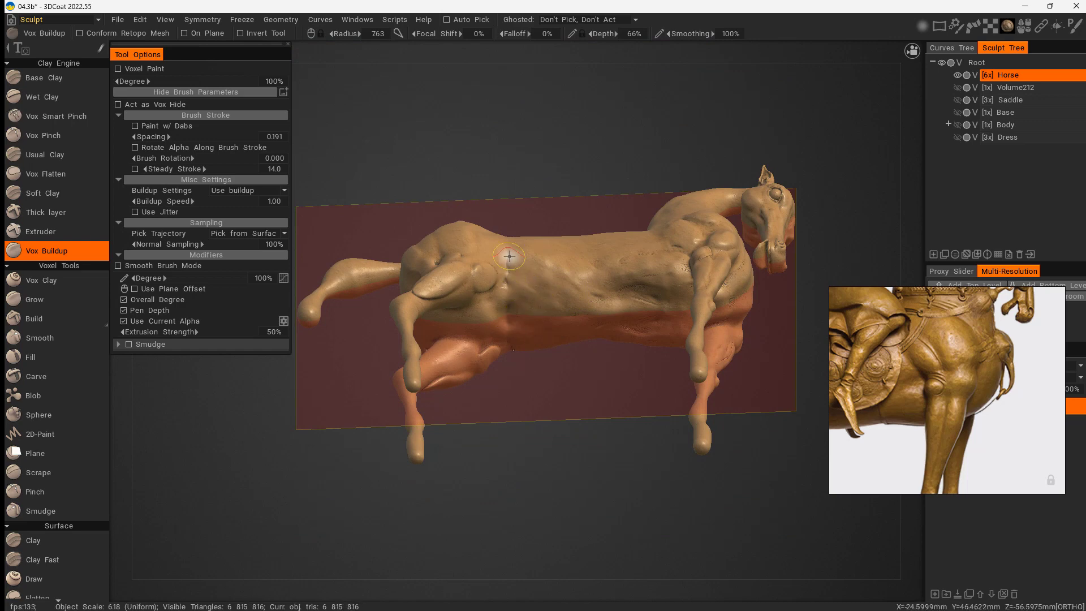
left_click_drag(531, 385, 549, 440)
middle_click_drag(549, 440, 551, 358)
- Build up the muscles of the upper hind leg and rump with Vox Buildup, following the bronze reference's hindquarters
middle_click_drag(884, 413, 1000, 439)
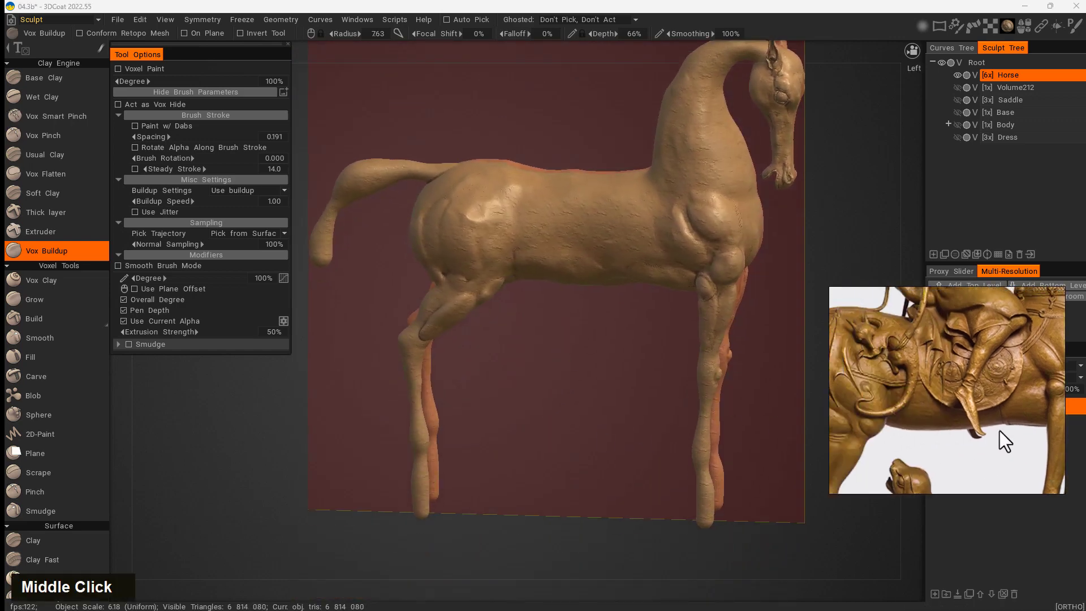
middle_click_drag(900, 429, 949, 382)
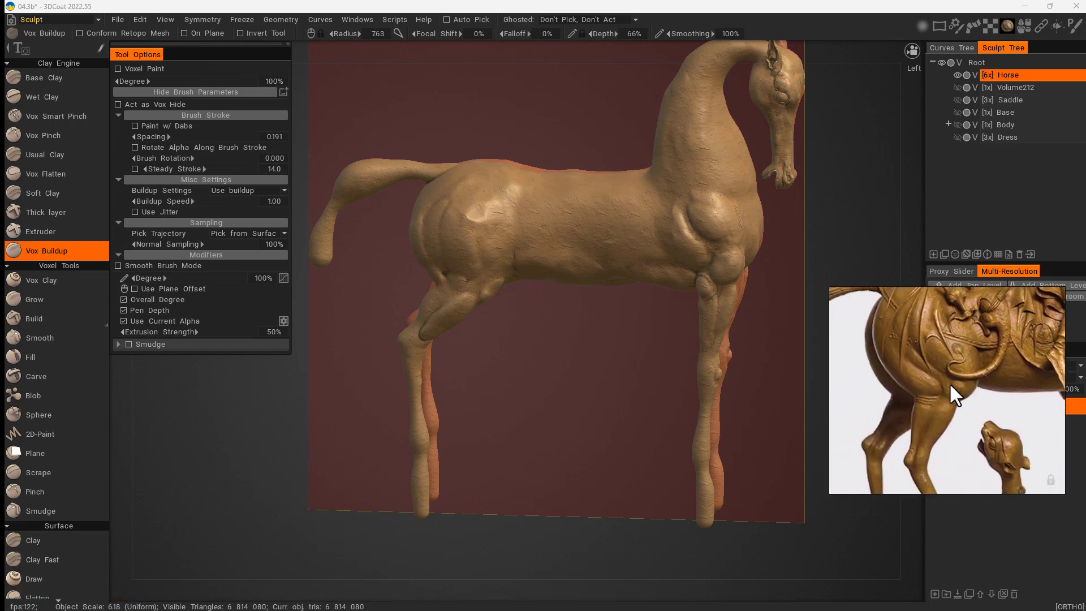
middle_click_drag(579, 360, 556, 420)
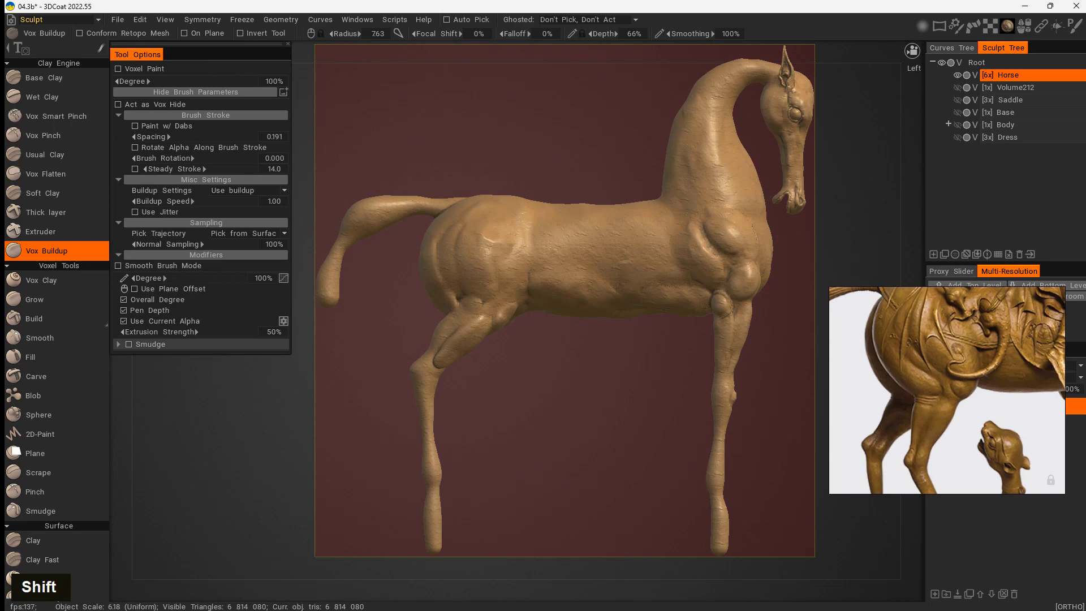
middle_click_drag(928, 417, 909, 436)
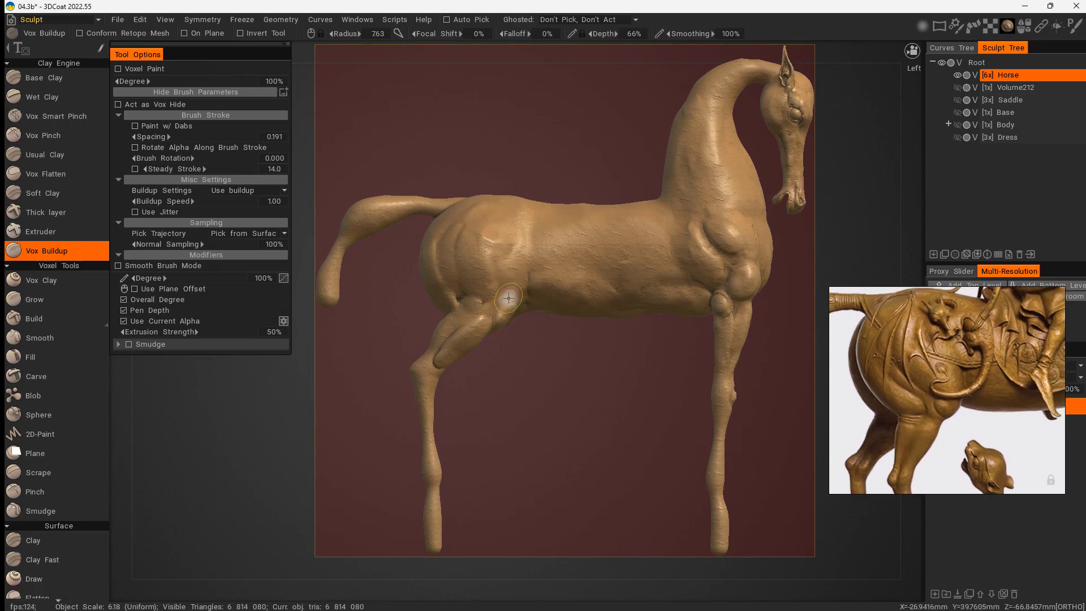
double_click(487, 317)
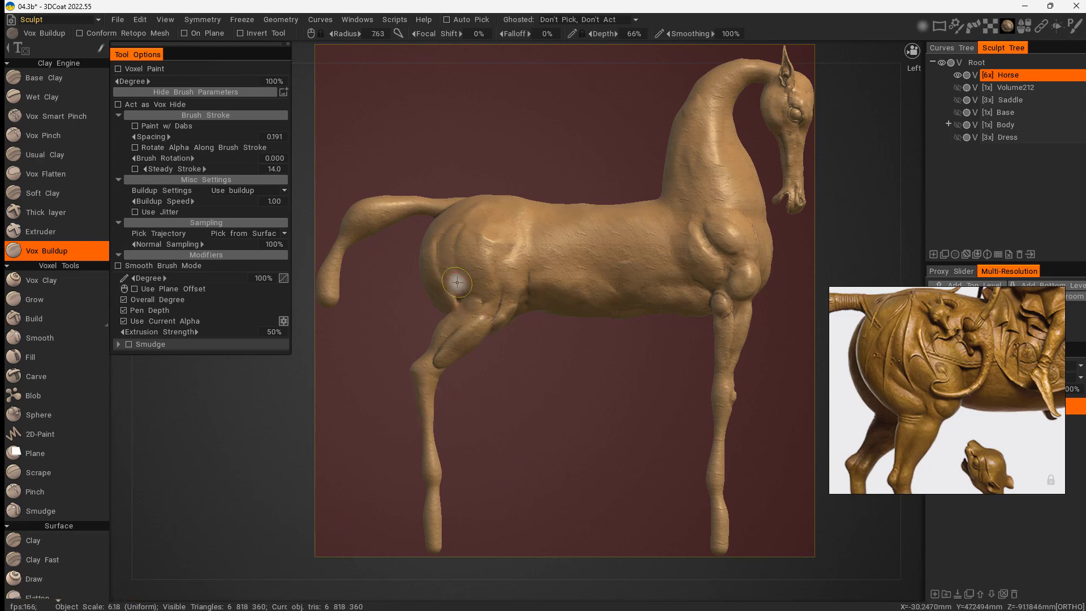
mouse_move(458, 292)
left_mouse_down()
mouse_move(447, 231)
mouse_move(456, 271)
mouse_move(458, 223)
mouse_move(459, 287)
left_mouse_up()
left_click_drag(490, 372, 522, 403)
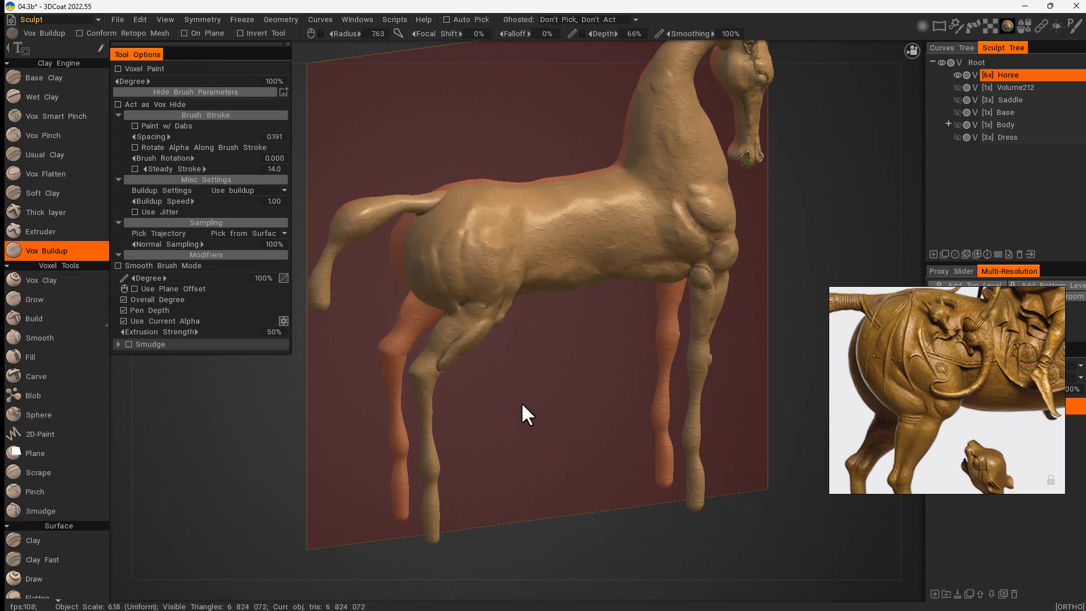
mouse_move(441, 249)
left_mouse_down()
mouse_move(445, 216)
mouse_move(456, 293)
left_mouse_up()
mouse_move(521, 409)
left_mouse_down()
mouse_move(562, 372)
mouse_move(509, 348)
left_mouse_up()
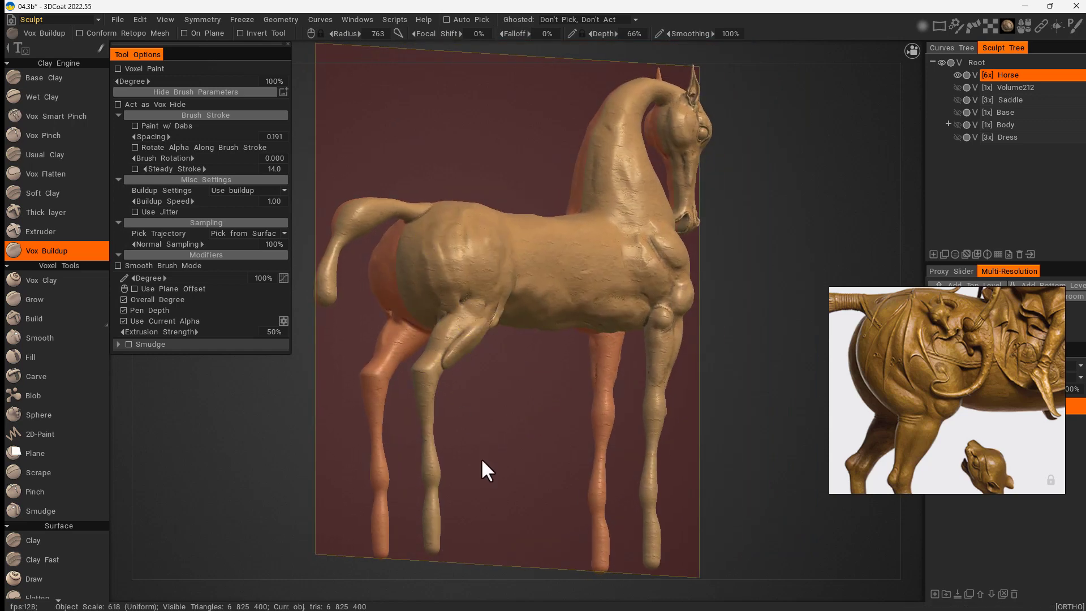
left_click_drag(519, 422, 470, 303)
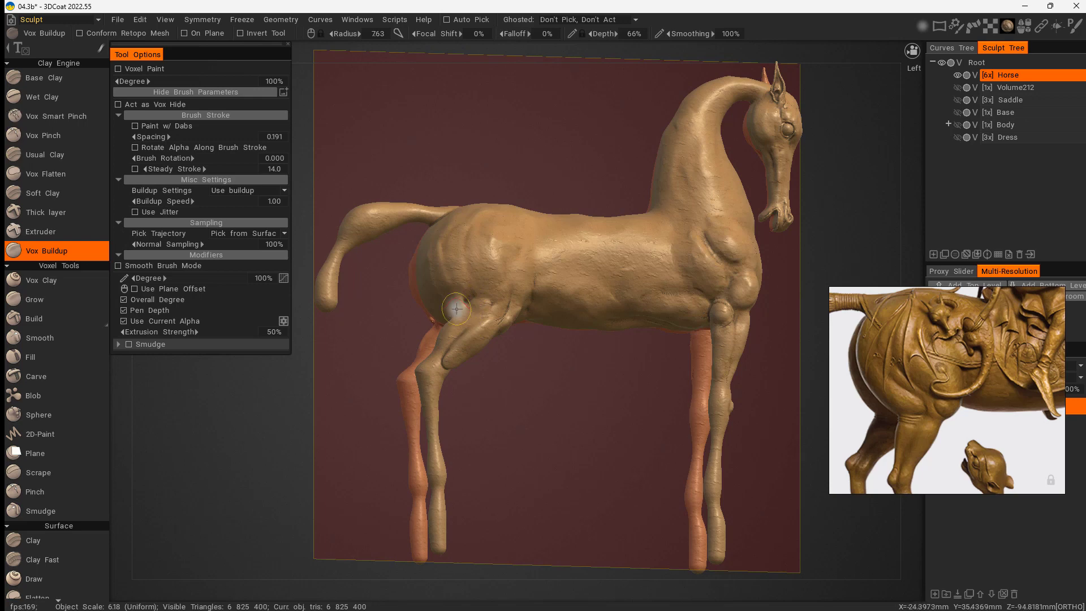
- Soften the creases on the hind thigh and above the hock using the Fill tool at radius 5.17
left_click(76, 360)
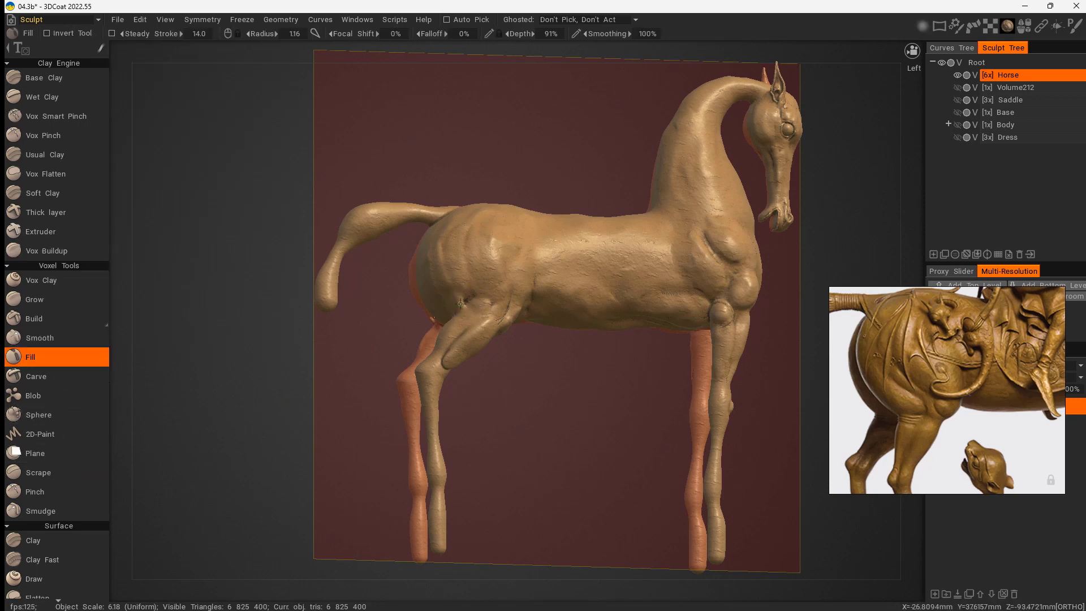
right_click_drag(470, 304, 482, 297)
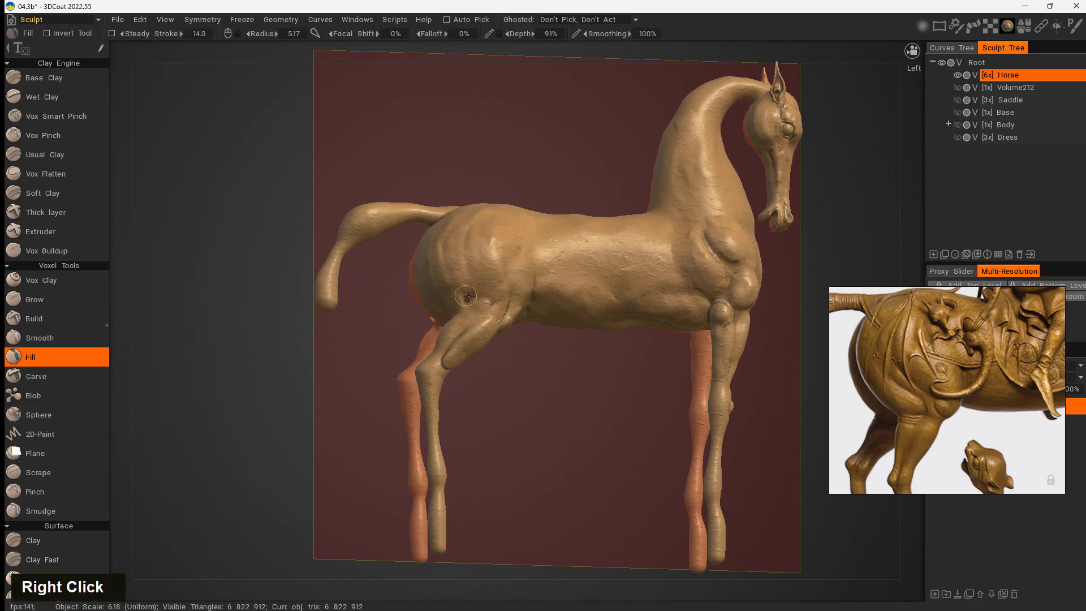
double_click(469, 336)
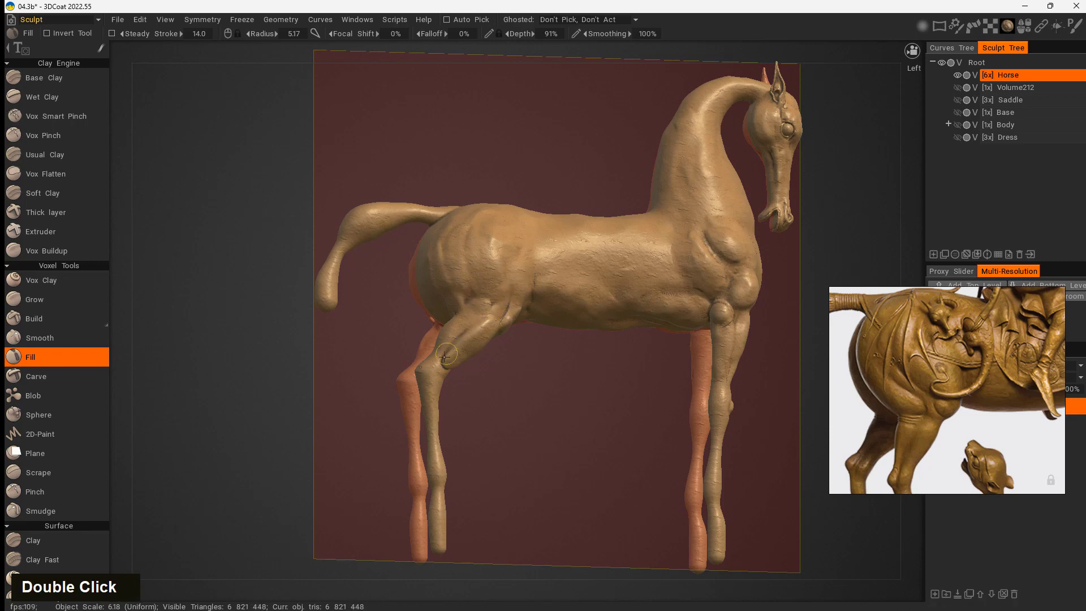
mouse_move(458, 338)
middle_mouse_down()
mouse_move(446, 376)
mouse_move(470, 341)
middle_mouse_up()
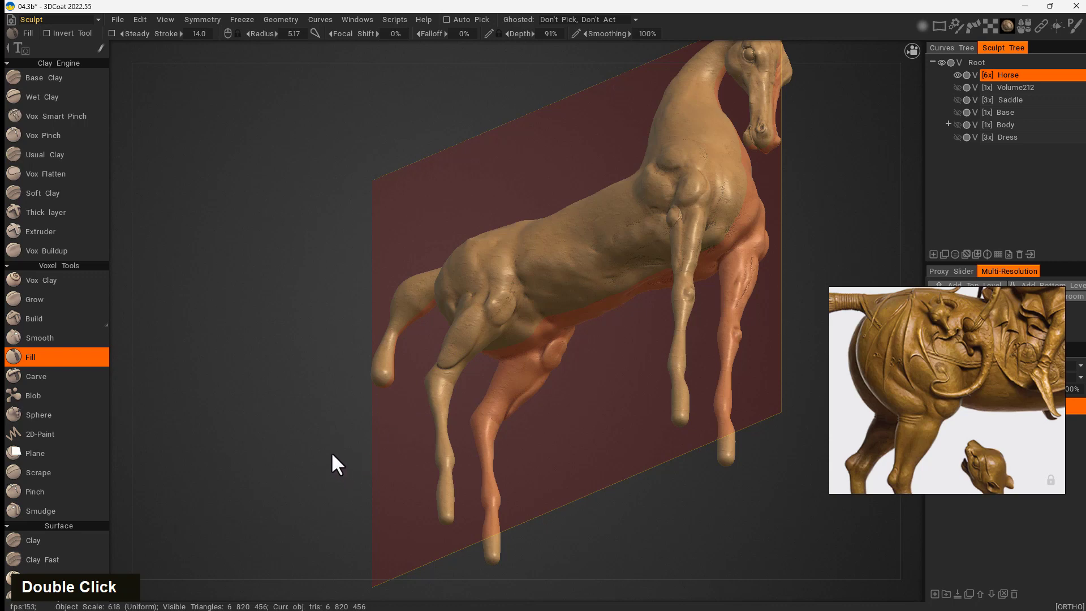
- Scrape down the hind thigh and the area above the hock to even out the leg's surface
left_click(38, 472)
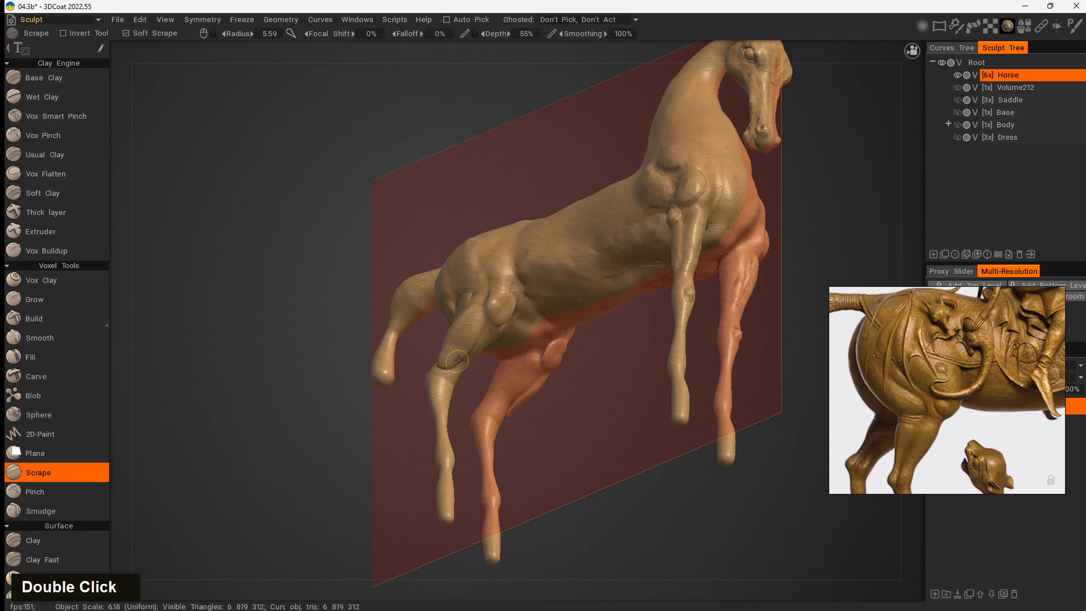
double_click(484, 326)
mouse_move(365, 439)
left_mouse_down()
mouse_move(467, 352)
mouse_move(453, 359)
left_mouse_up()
mouse_move(297, 443)
left_mouse_down()
mouse_move(435, 391)
mouse_move(487, 328)
mouse_move(514, 419)
mouse_move(450, 376)
mouse_move(498, 335)
mouse_move(455, 366)
left_mouse_up()
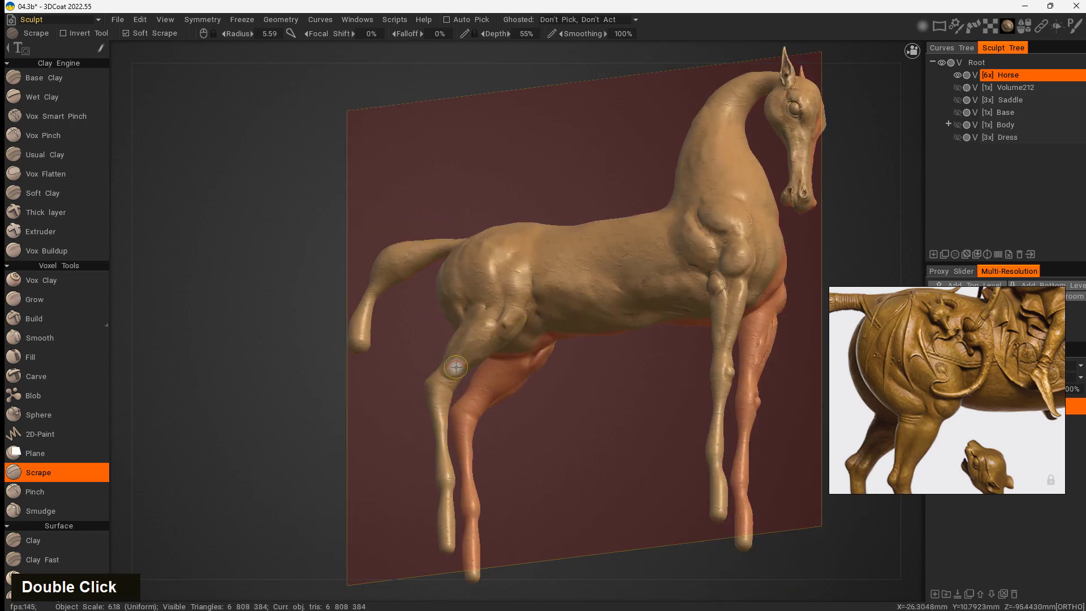
left_click_drag(346, 440, 379, 495)
mouse_move(493, 429)
left_mouse_down()
mouse_move(764, 416)
mouse_move(751, 344)
mouse_move(657, 366)
left_mouse_up()
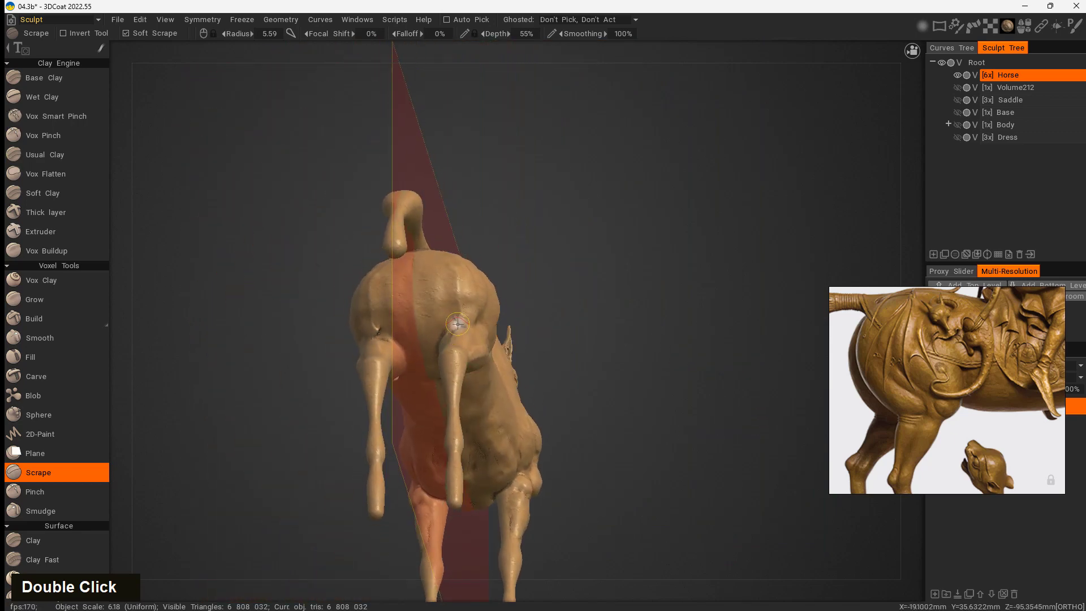
- Smooth the crease where the hind leg meets the buttock, undoing the last stroke before reworking the area
left_click_drag(457, 326, 459, 321, "shift")
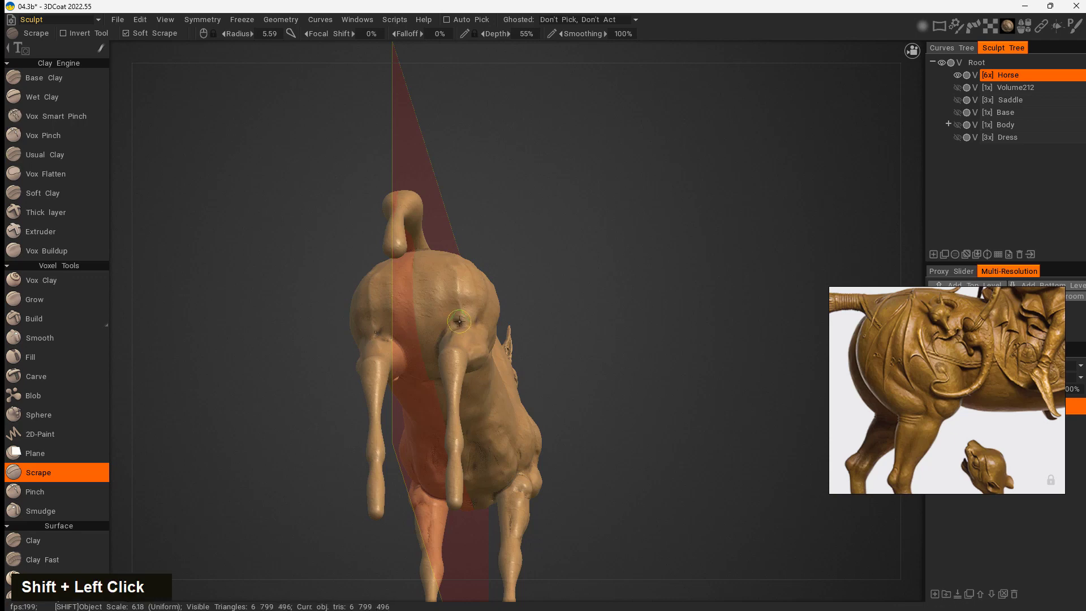
middle_click_drag(453, 325, 577, 248, "shift")
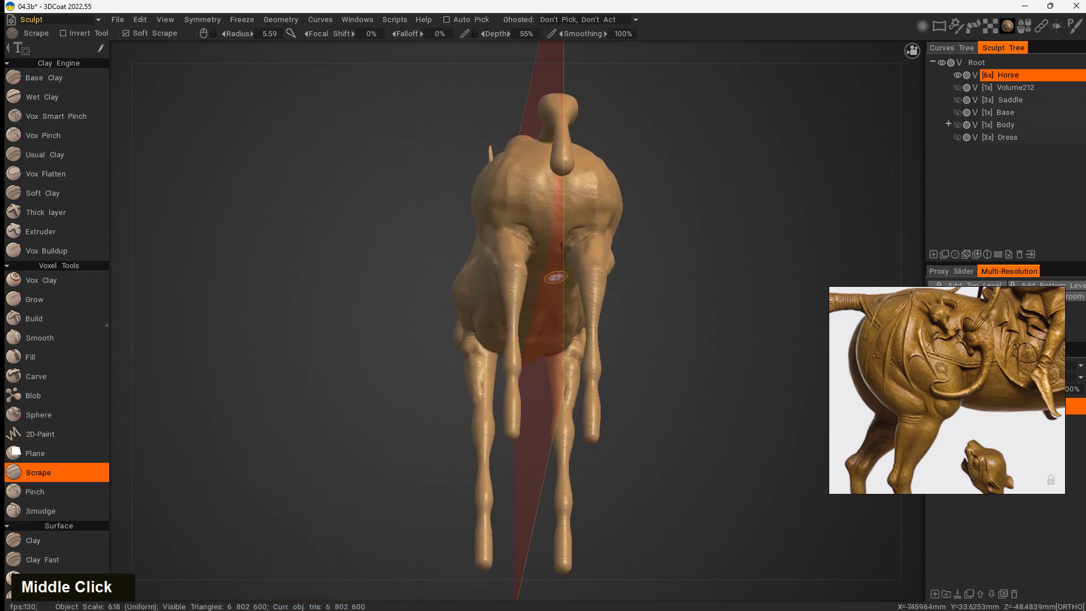
key("ctrl+z")
mouse_move(581, 242)
left_mouse_down("shift")
mouse_move(580, 234)
mouse_move(558, 344)
mouse_move(647, 299)
left_mouse_up("shift")
middle_click_drag(647, 299, 546, 290, "alt")
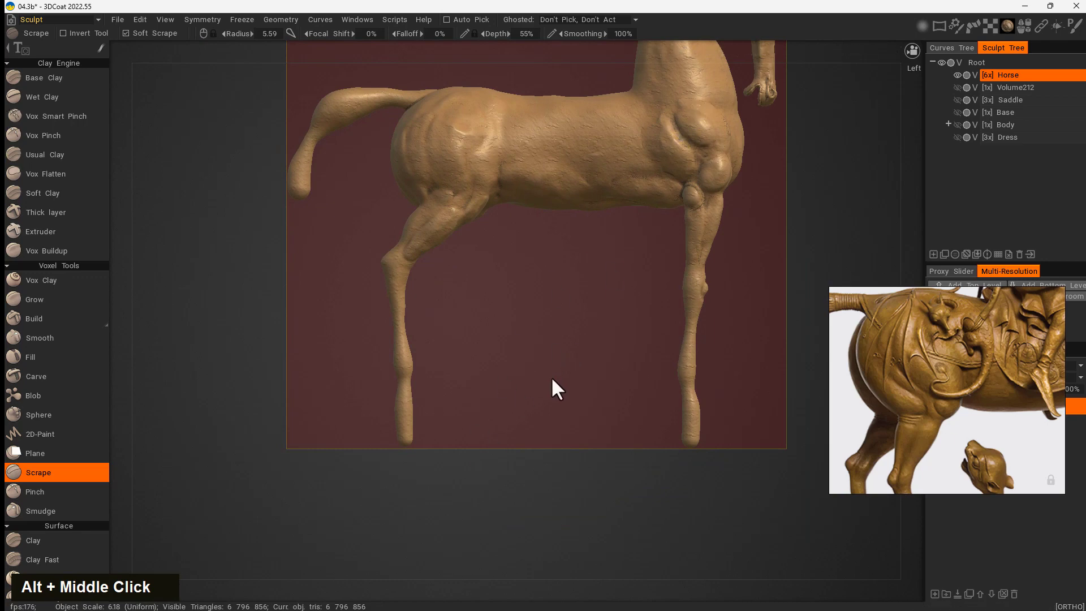
middle_click_drag(530, 246, 523, 330, "alt")
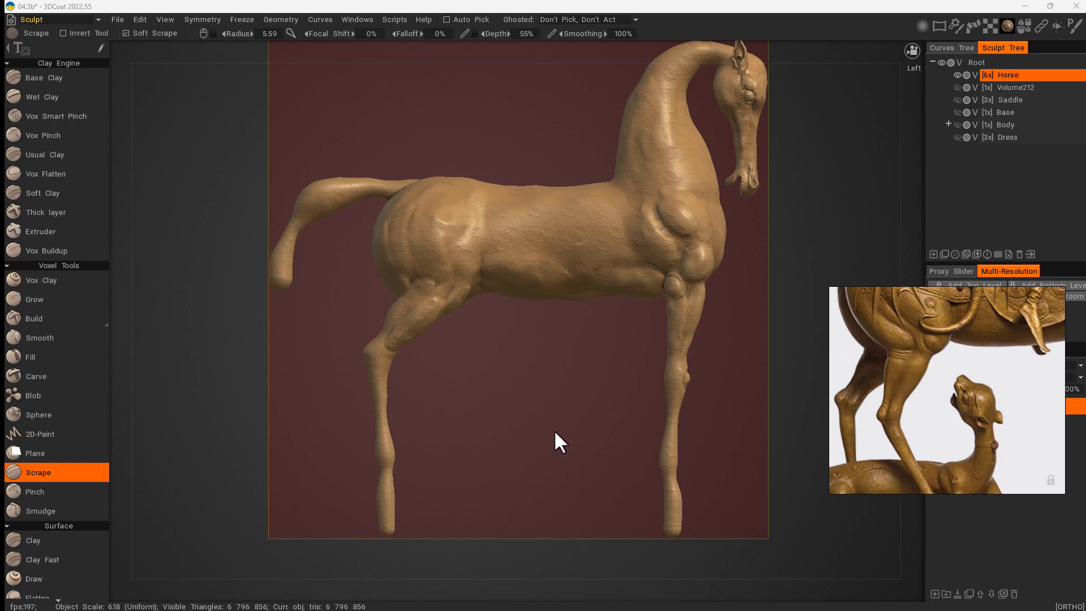
- Sculpt the thigh and rump muscles on the horse's right hindquarter with Vox Buildup at 66% depth, following the bronze reference's matching side
left_click_drag(471, 489, 734, 370)
middle_click_drag(735, 373, 388, 407)
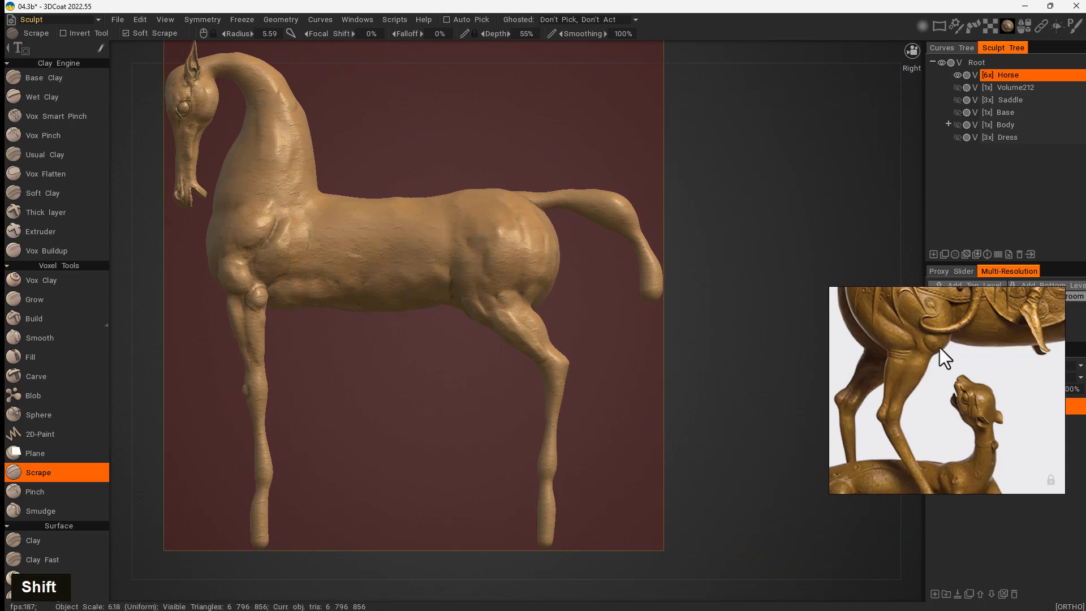
scroll(939, 347, "down", 6)
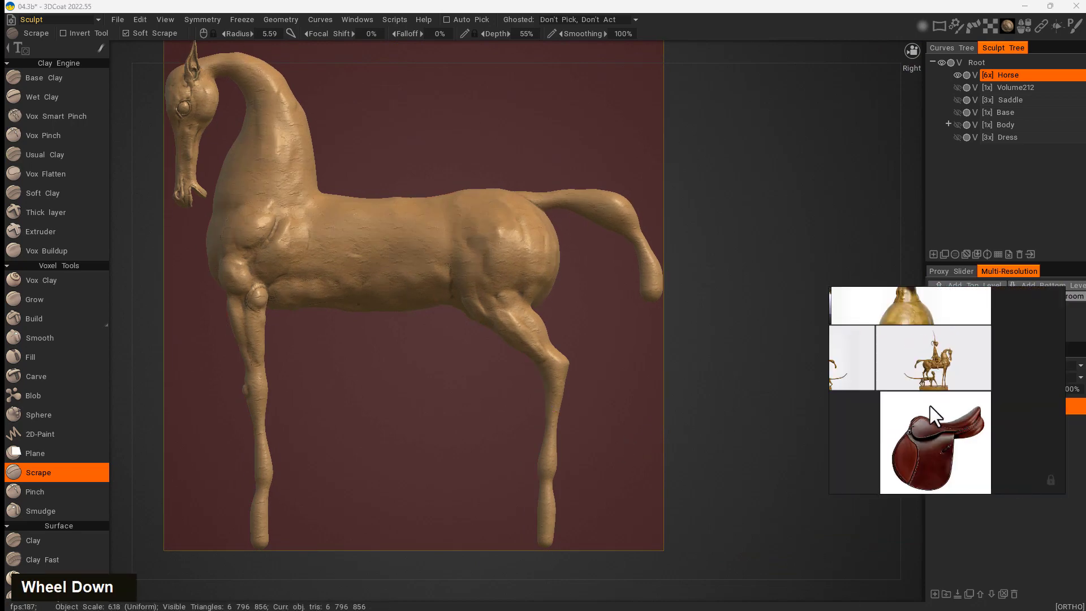
scroll(930, 406, "down", 2)
scroll(958, 415, "up", 6)
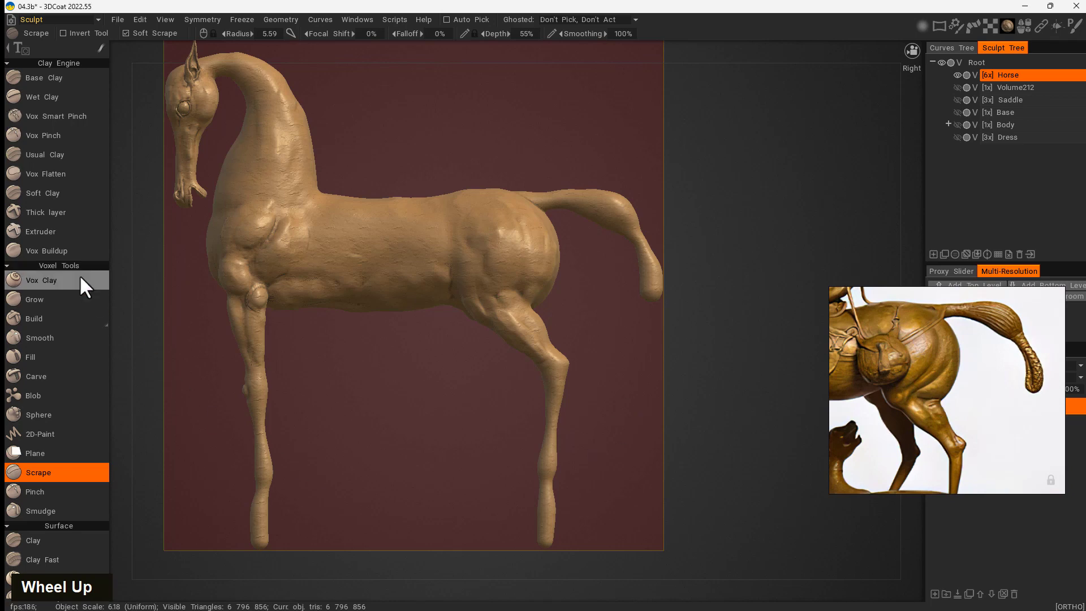
left_click(65, 253)
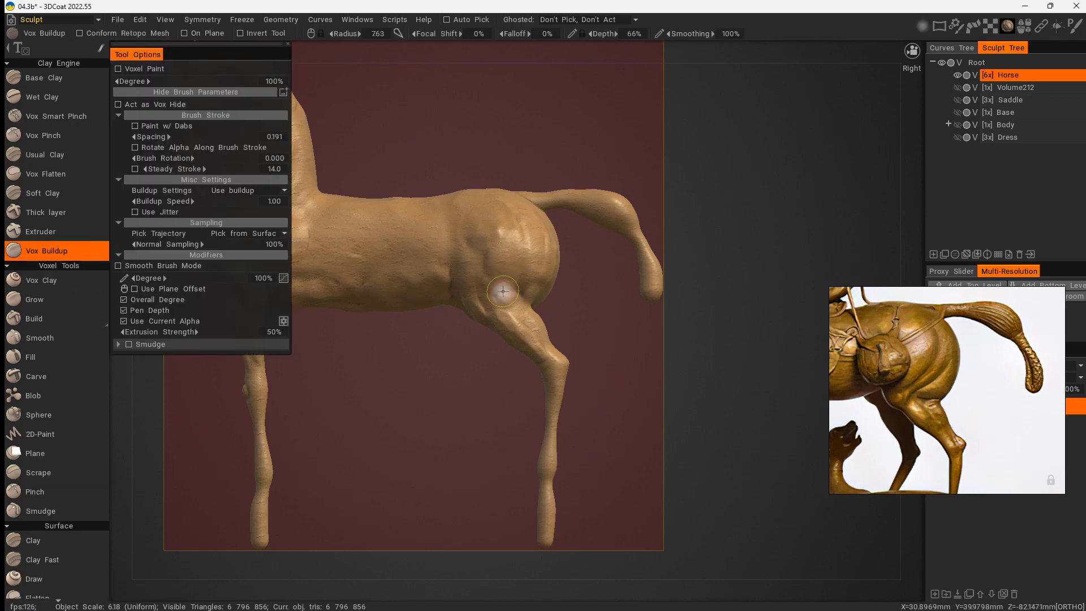
left_click_drag(497, 309, 491, 314)
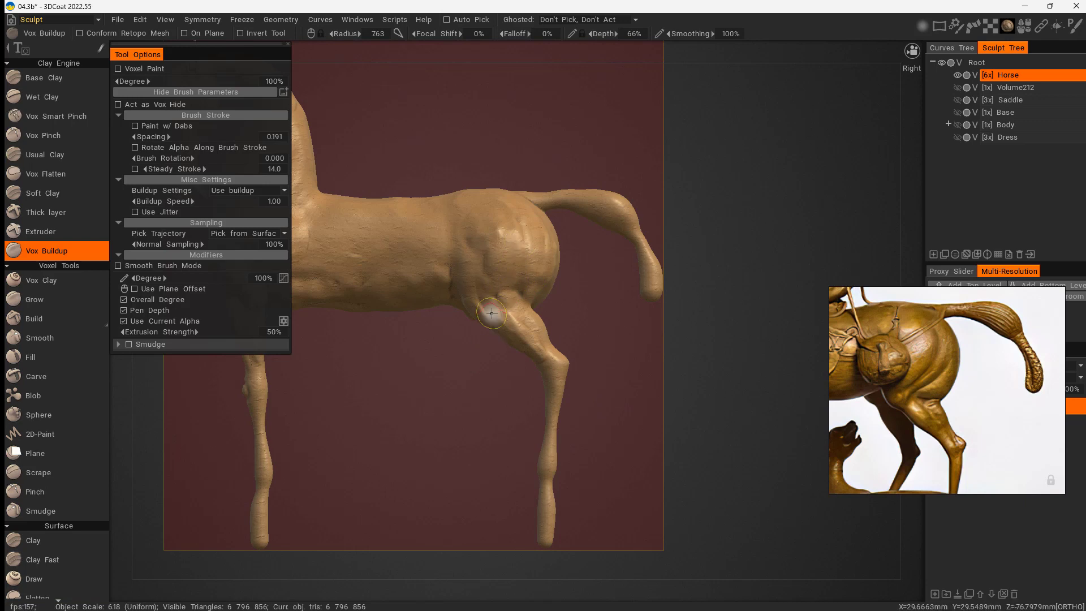
mouse_move(524, 245)
left_mouse_down()
mouse_move(516, 228)
mouse_move(513, 240)
left_mouse_up()
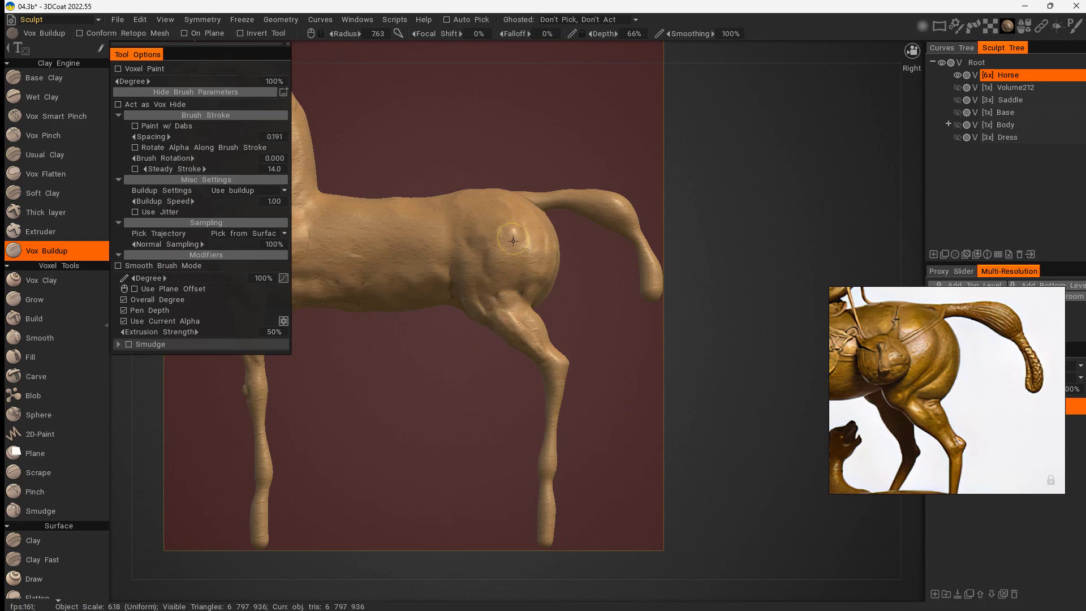
double_click(500, 280)
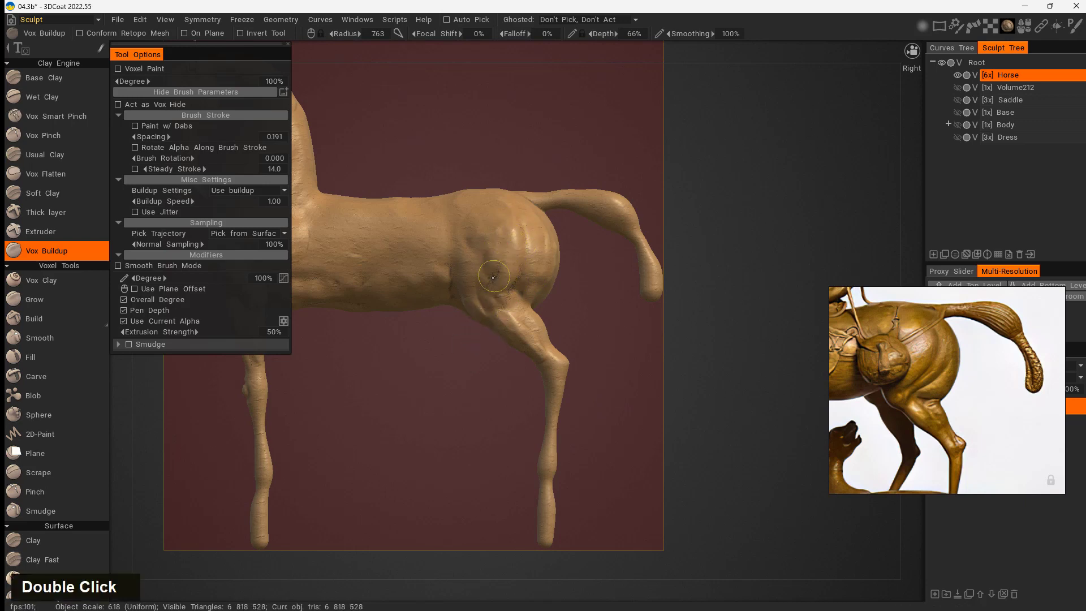
left_click_drag(493, 277, 493, 268)
mouse_move(698, 306)
left_mouse_down()
mouse_move(635, 294)
mouse_move(698, 308)
left_mouse_up()
left_click_drag(504, 243, 487, 249)
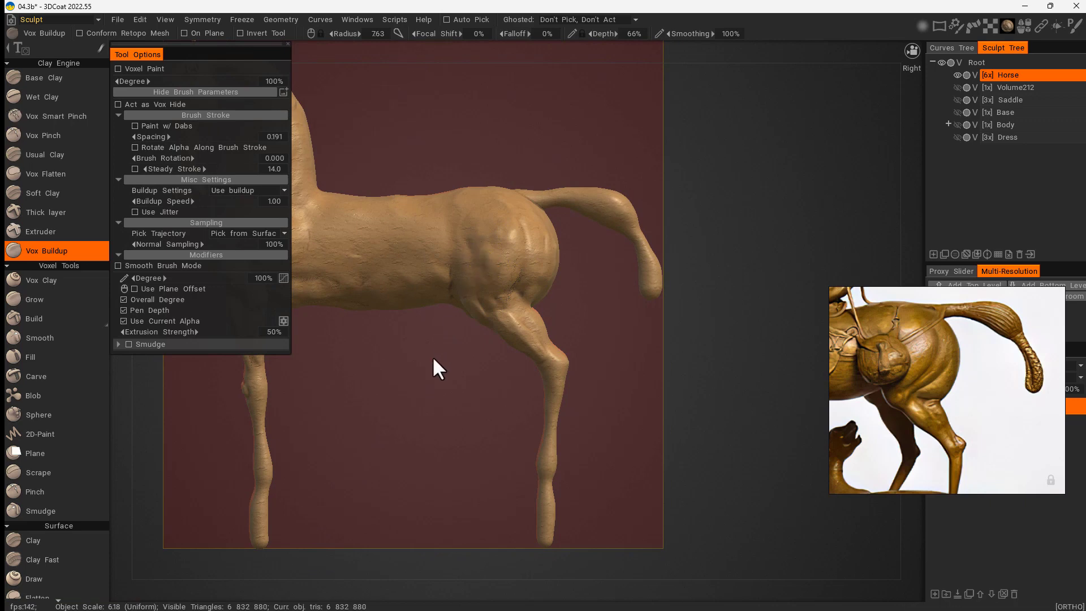
- Define the vertical muscle ridges and creases on the back of the rump using Vox Buildup at 84% depth
left_click_drag(695, 338, 575, 332)
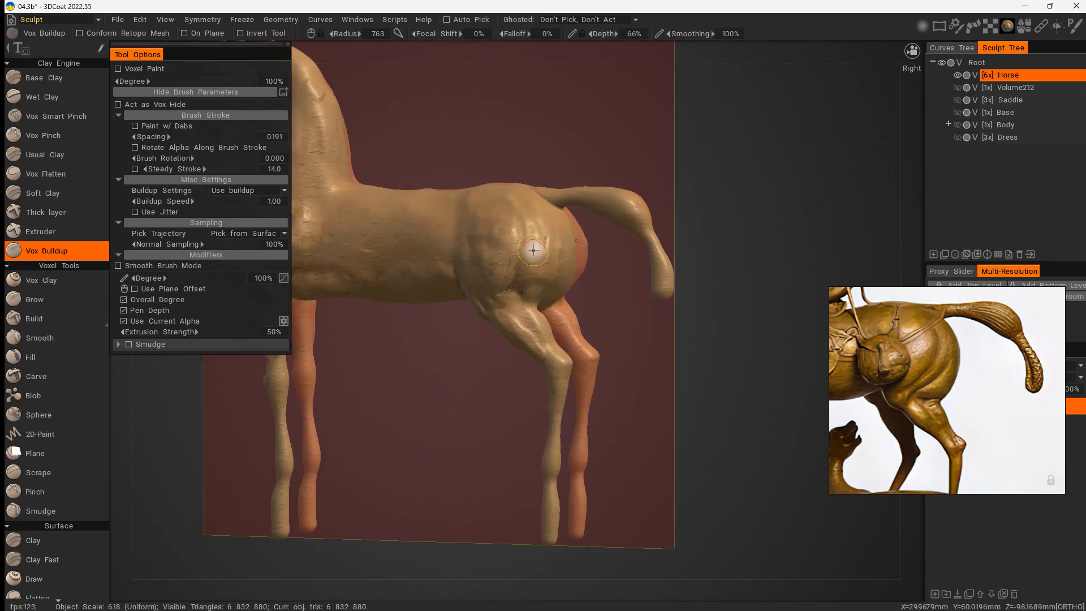
right_click_drag(533, 244, 533, 253)
left_click_drag(531, 218, 532, 259)
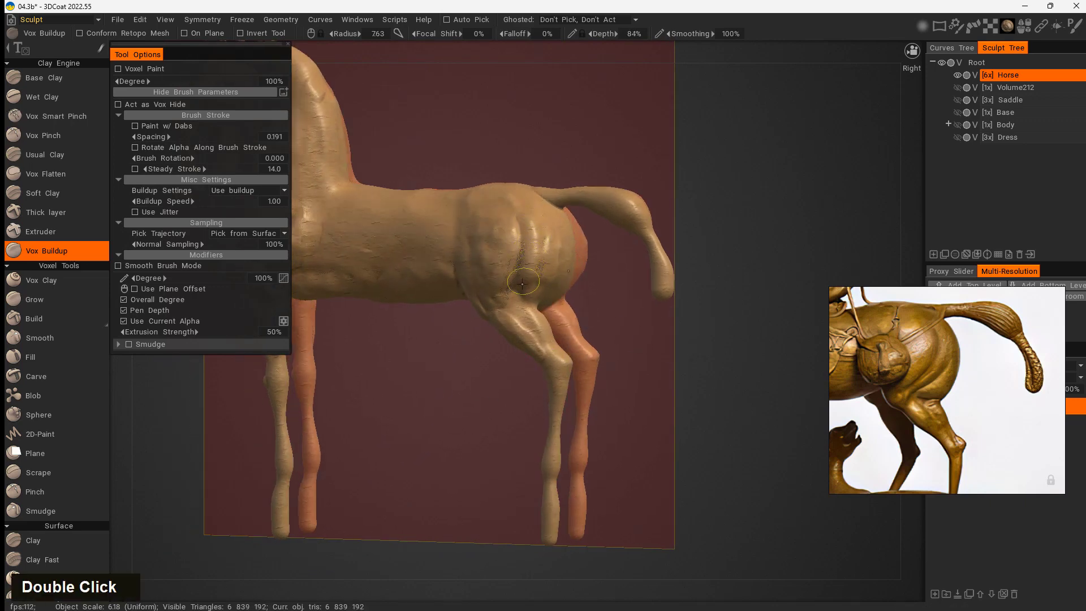
left_click_drag(473, 431, 525, 233)
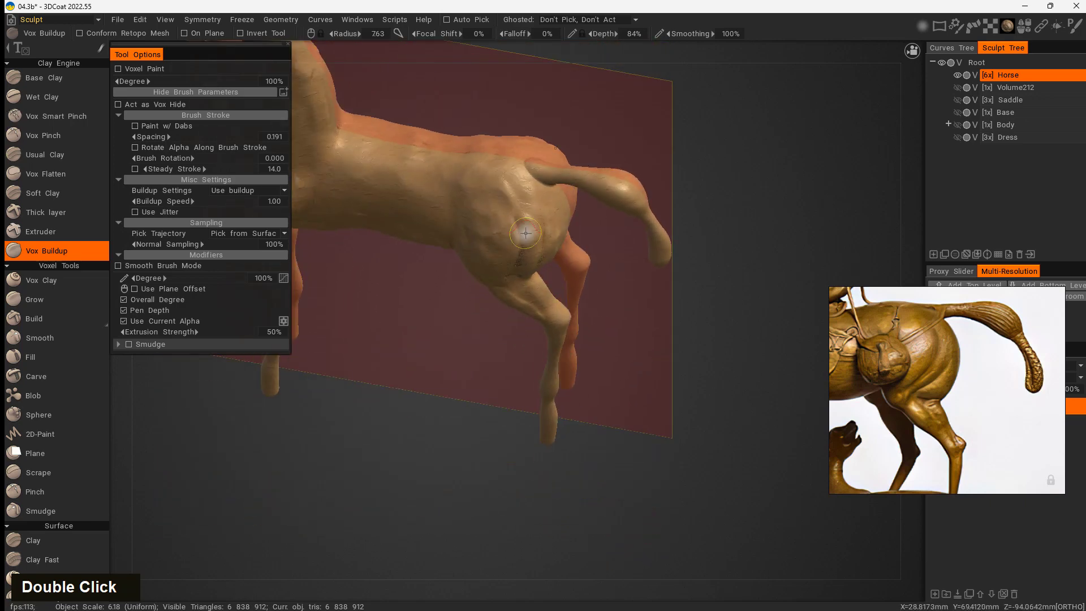
left_click_drag(450, 407, 490, 208)
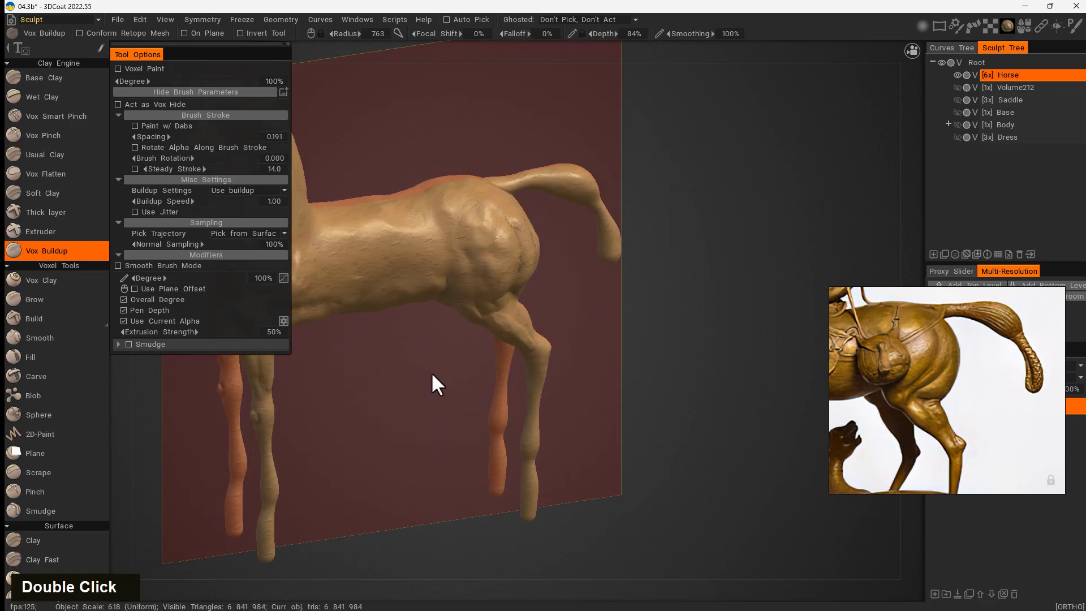
- Fill out the front of the haunch and hip with Vox Buildup at radius 11.4 and 60% depth
mouse_move(438, 384)
left_mouse_down()
mouse_move(611, 327)
mouse_move(599, 327)
mouse_move(673, 351)
mouse_move(711, 349)
mouse_move(538, 308)
mouse_move(427, 331)
mouse_move(381, 392)
mouse_move(510, 347)
mouse_move(730, 240)
mouse_move(572, 325)
mouse_move(456, 461)
mouse_move(417, 484)
mouse_move(674, 328)
mouse_move(498, 444)
left_mouse_up()
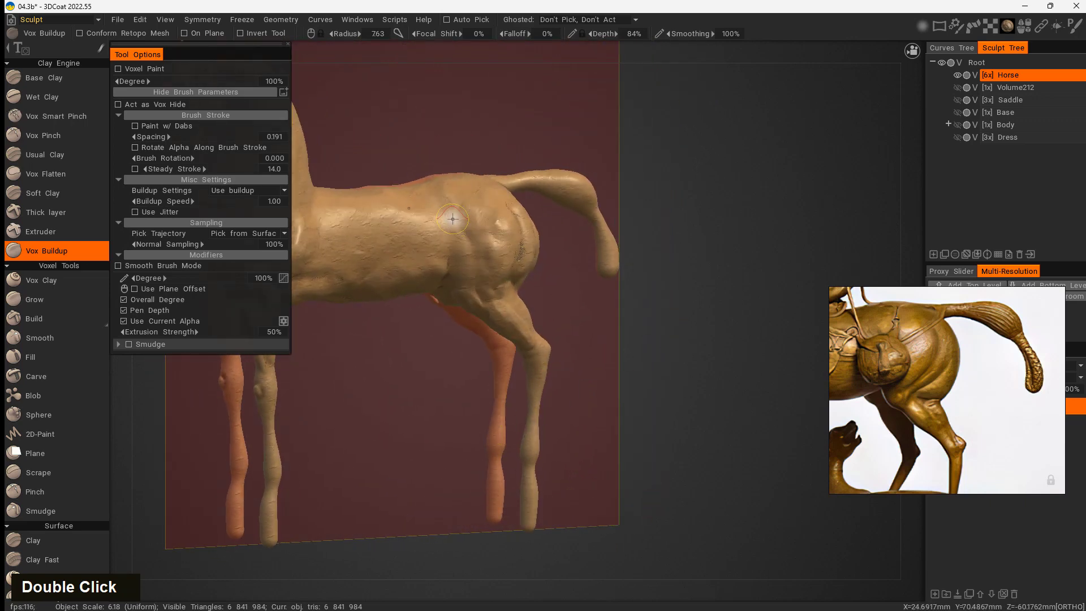
right_click_drag(453, 219, 460, 225)
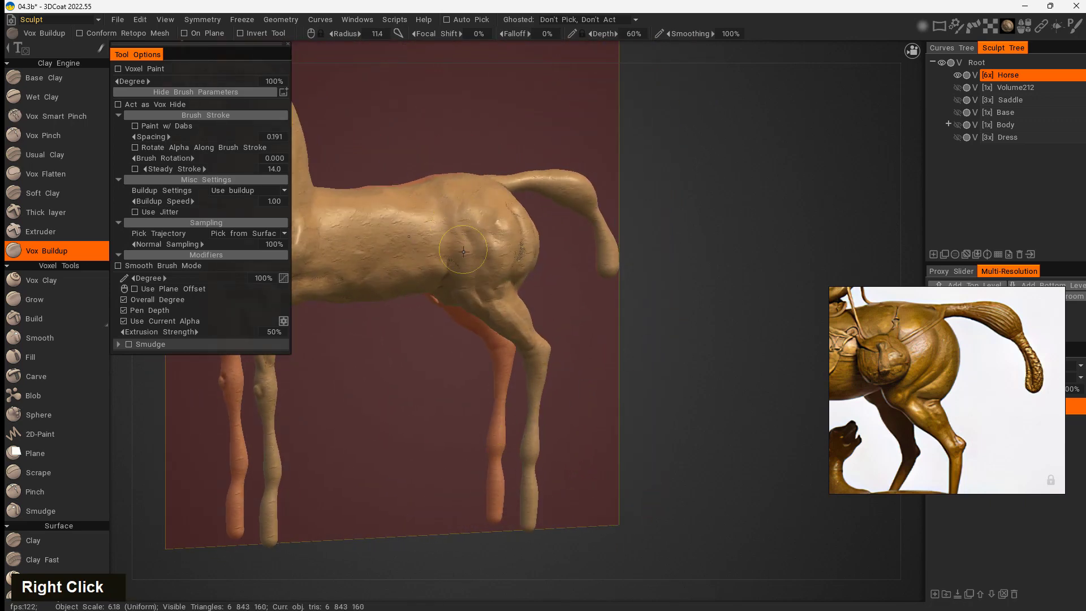
left_click_drag(463, 251, 442, 205)
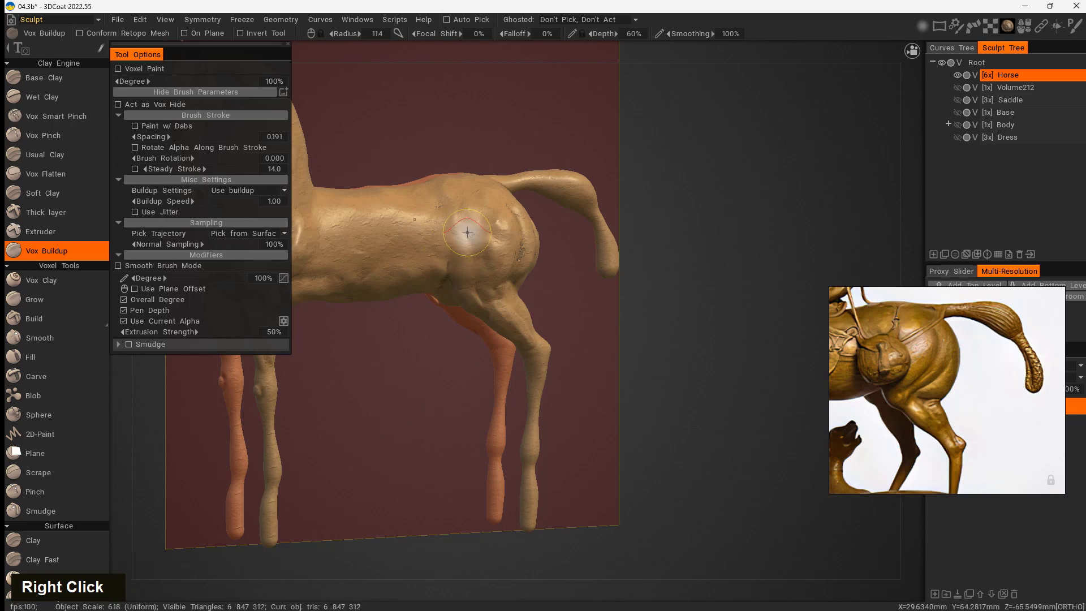
left_click_drag(691, 368, 483, 477)
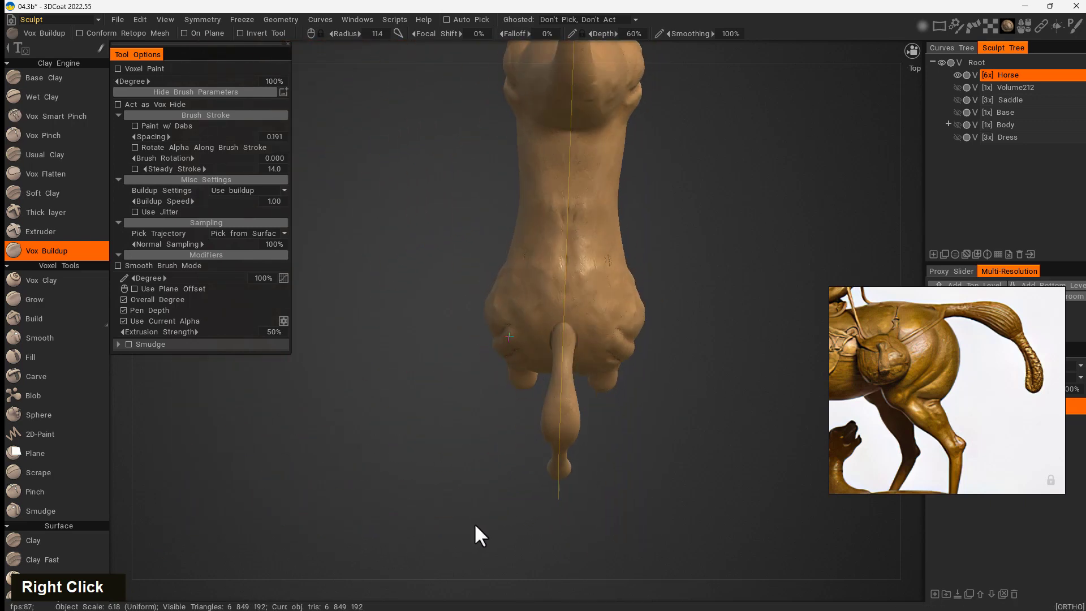
mouse_move(474, 522)
left_mouse_down()
mouse_move(540, 484)
mouse_move(630, 395)
mouse_move(610, 362)
left_mouse_up()
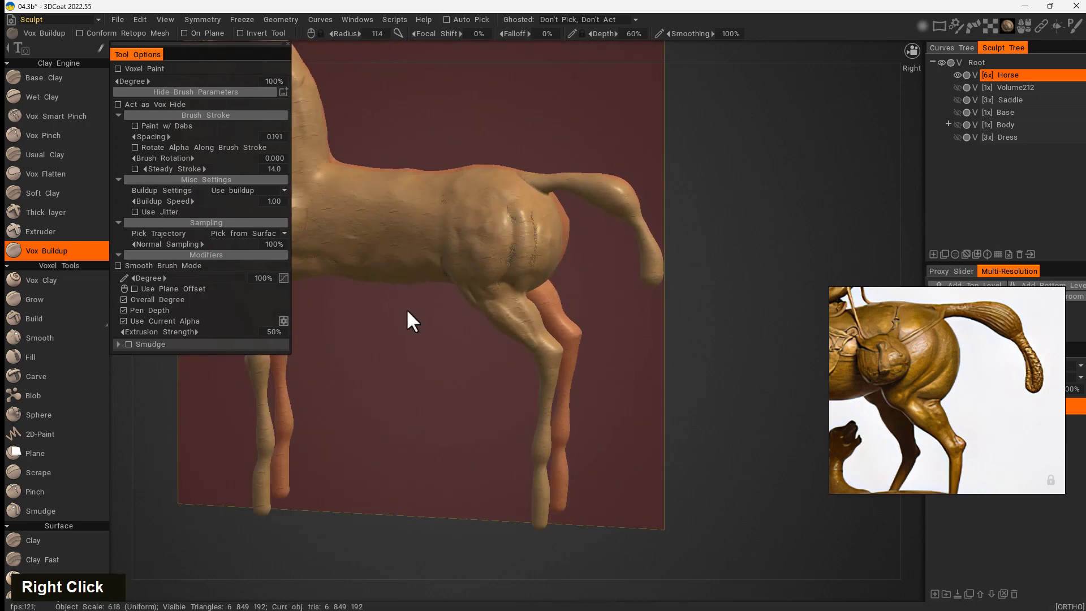
- Scrape the rump muscles and the creases between them to soften the fresh buildup strokes, at radius 5.59
left_click(39, 472)
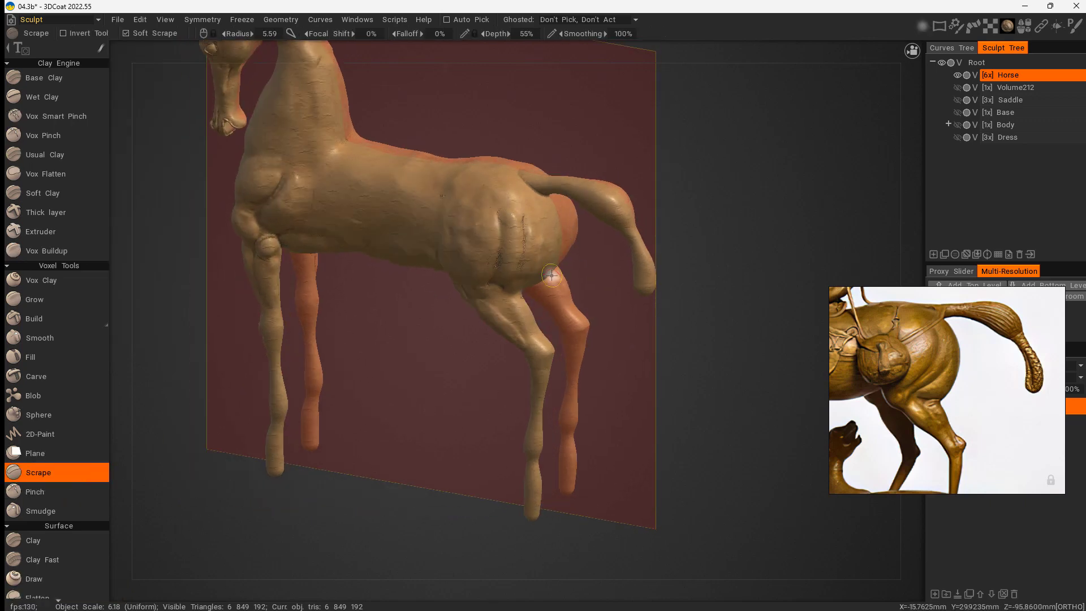
double_click(514, 205)
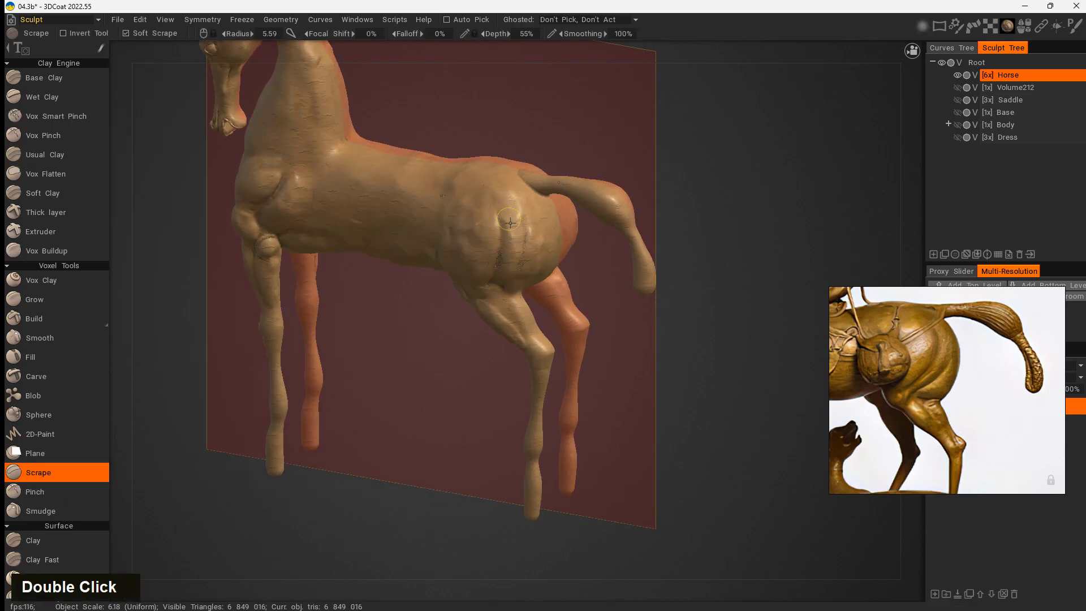
left_click_drag(509, 222, 525, 264)
left_click(507, 252)
right_click_drag(507, 252, 488, 229)
right_click_drag(498, 294, 490, 248)
left_click(490, 248)
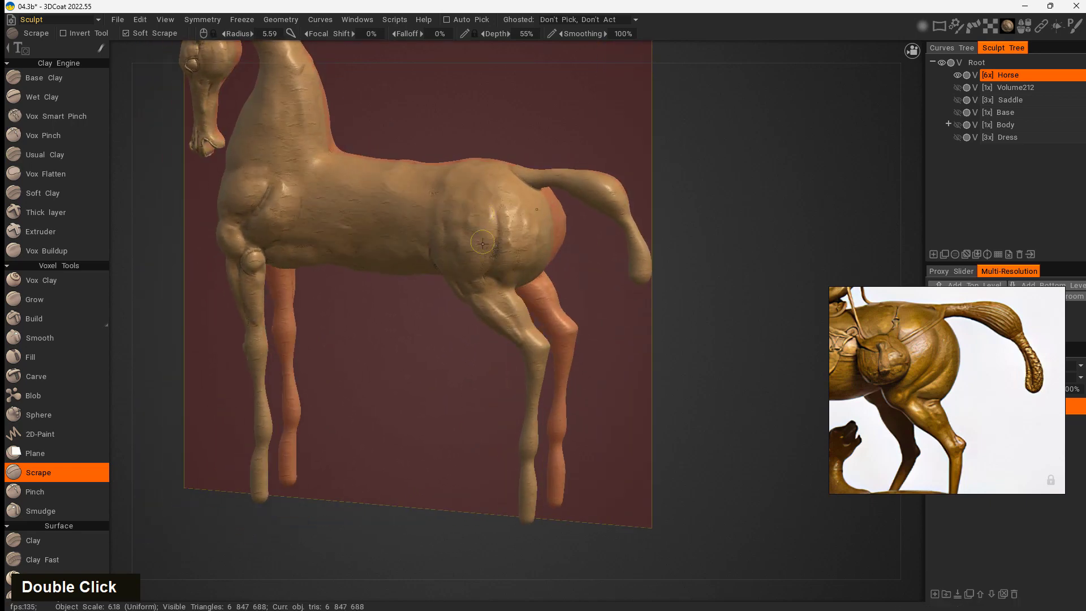
- Rework the fold where the belly meets the hind thigh from below, using Vox Buildup at radius 5.23
mouse_move(528, 374)
right_mouse_down()
mouse_move(654, 376)
mouse_move(720, 298)
right_mouse_up()
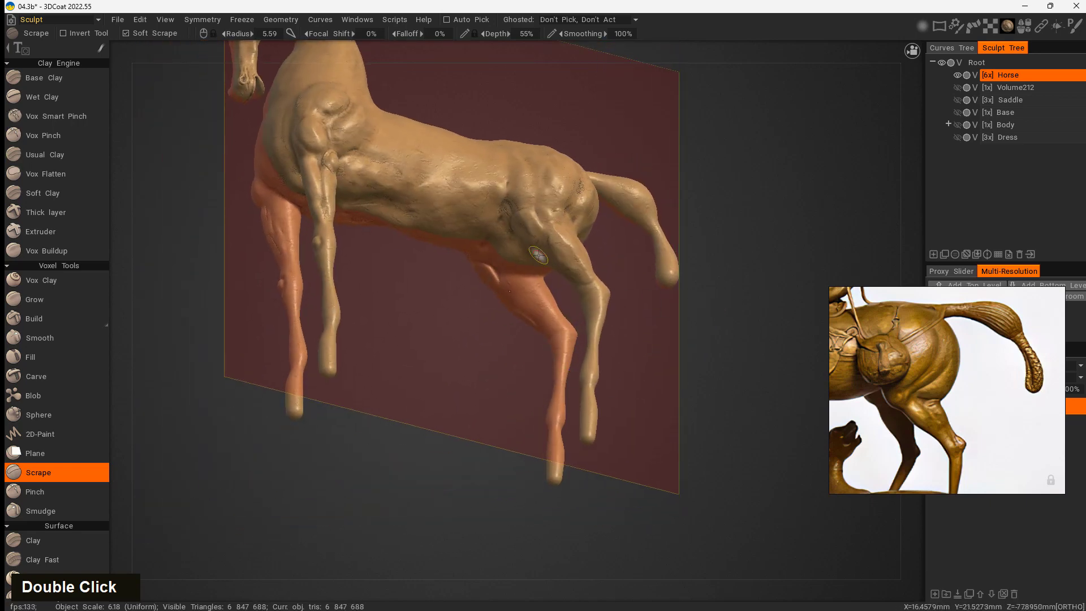
right_click_drag(475, 321, 707, 129)
middle_click_drag(708, 128, 653, 516)
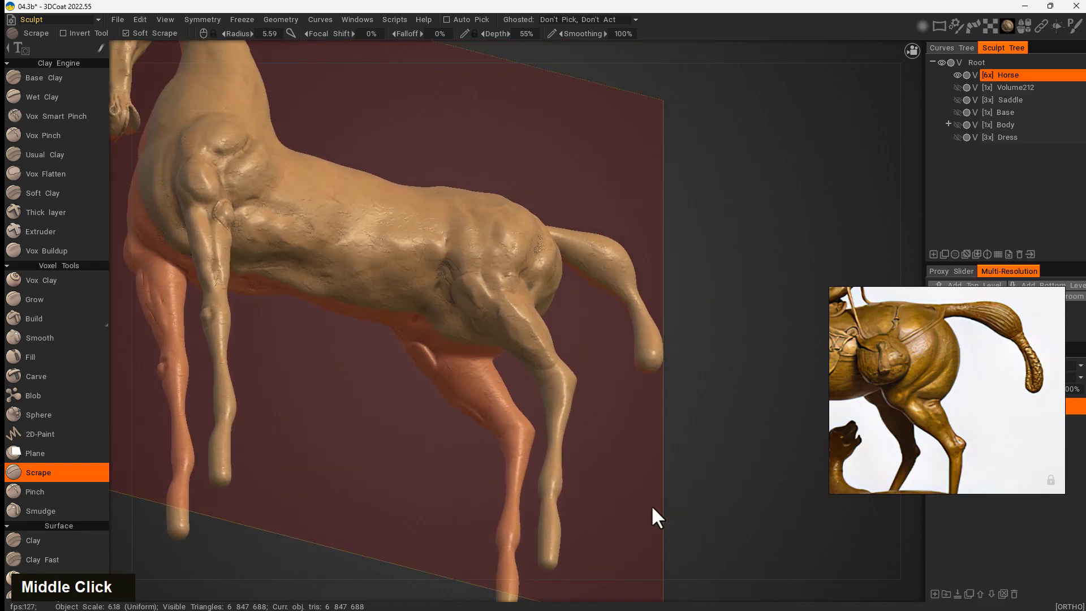
right_click_drag(690, 453, 662, 395)
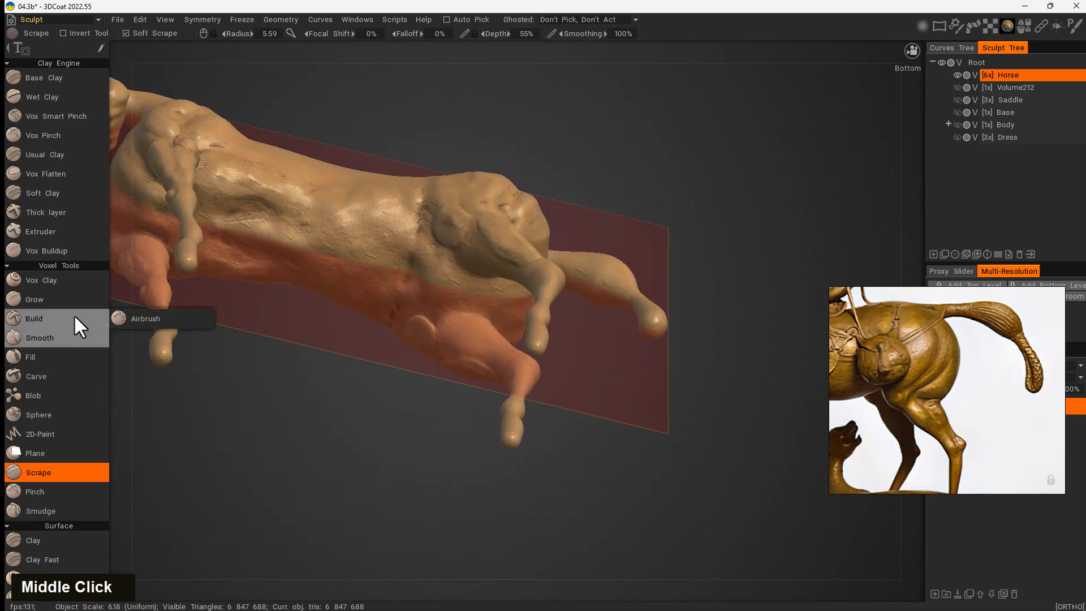
left_click(51, 250)
right_click_drag(430, 245, 423, 208)
double_click(425, 227)
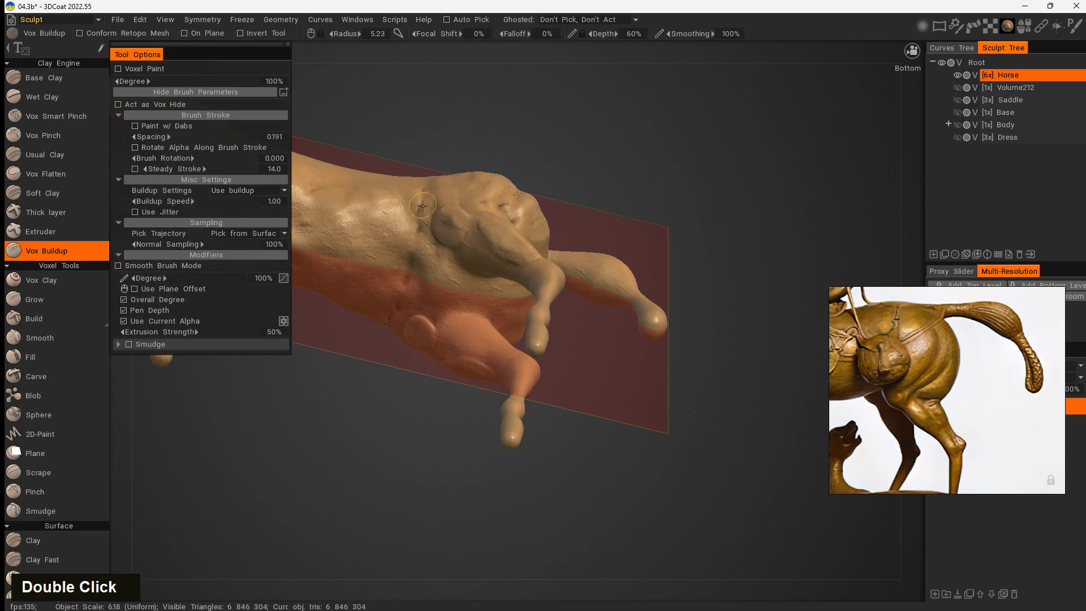
double_click(433, 207)
double_click(419, 216)
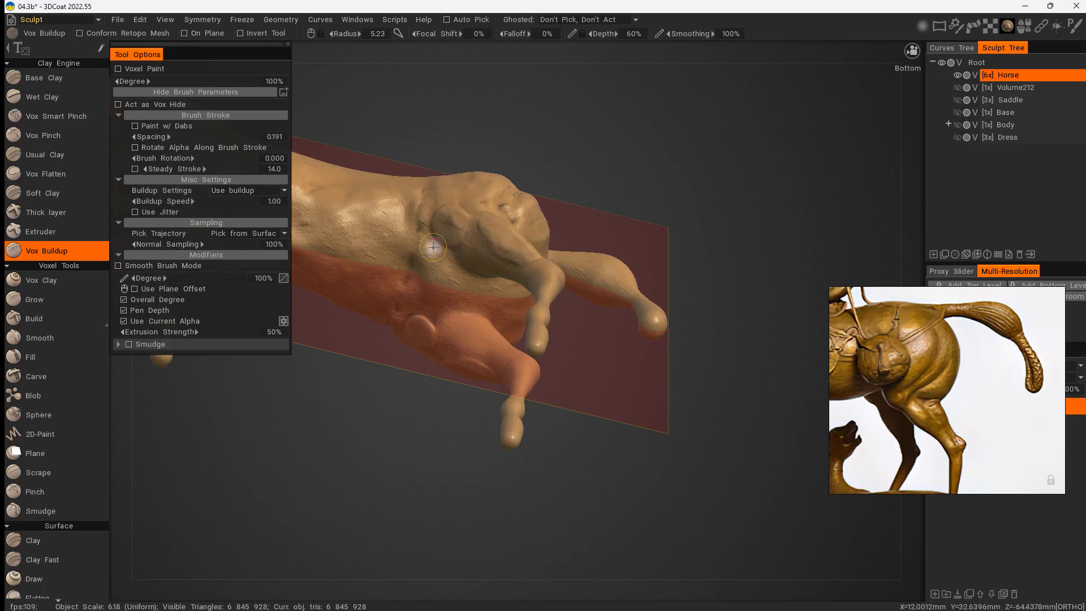
- Add volume to the flank and upper thigh with Vox Buildup, then smooth the area between the haunch muscles
left_click_drag(694, 175, 667, 230)
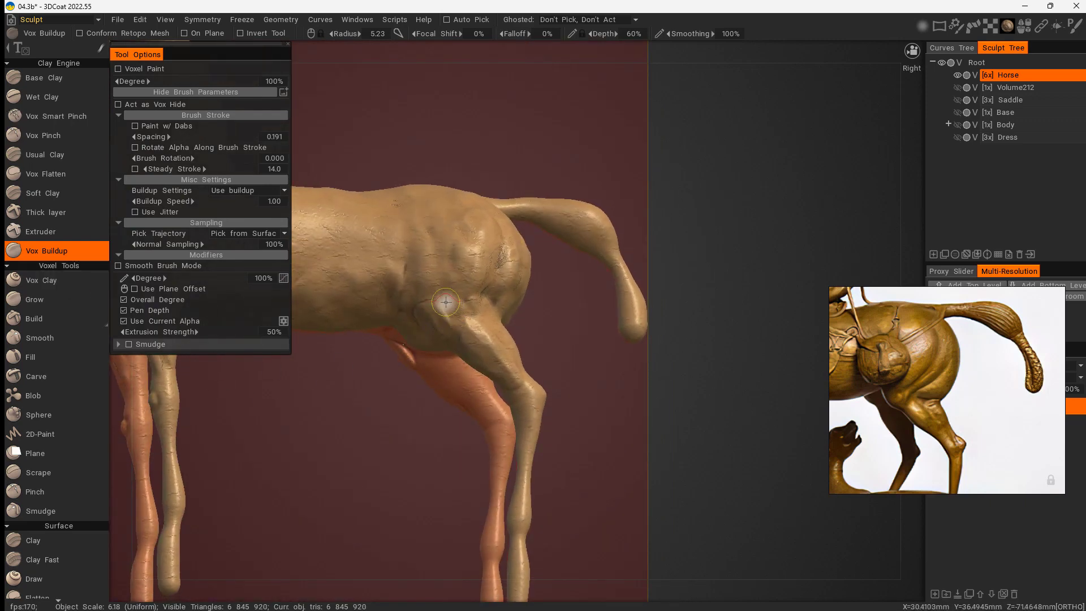
double_click(376, 460)
left_click_drag(376, 461, 342, 478)
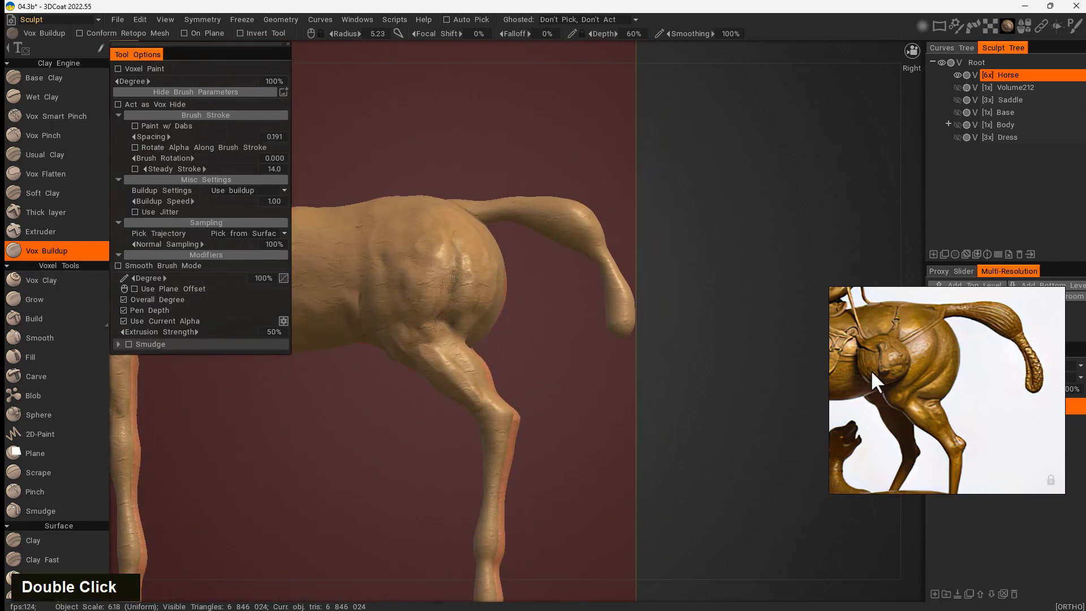
mouse_move(428, 306)
left_mouse_down()
mouse_move(413, 327)
mouse_move(429, 307)
left_mouse_up()
mouse_move(337, 461)
left_mouse_down()
mouse_move(477, 445)
mouse_move(340, 441)
left_mouse_up()
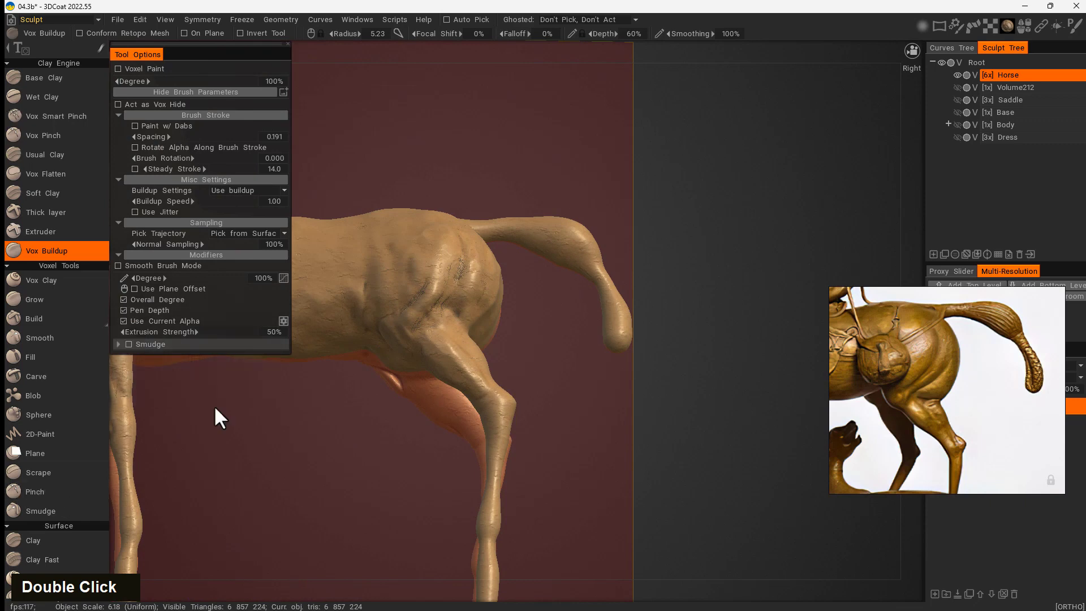
mouse_move(422, 283)
left_mouse_down("shift")
mouse_move(396, 305)
mouse_move(428, 285)
mouse_move(417, 300)
left_mouse_up("shift")
- Scrape the groin area under the belly, undo the last stroke, and smooth the fold beside the hind leg instead
left_click(51, 472)
mouse_move(307, 469)
left_mouse_down()
mouse_move(240, 505)
mouse_move(298, 485)
mouse_move(396, 364)
mouse_move(435, 338)
mouse_move(418, 333)
mouse_move(473, 348)
mouse_move(432, 353)
left_mouse_up()
key("ctrl+z")
left_click(421, 324, "shift")
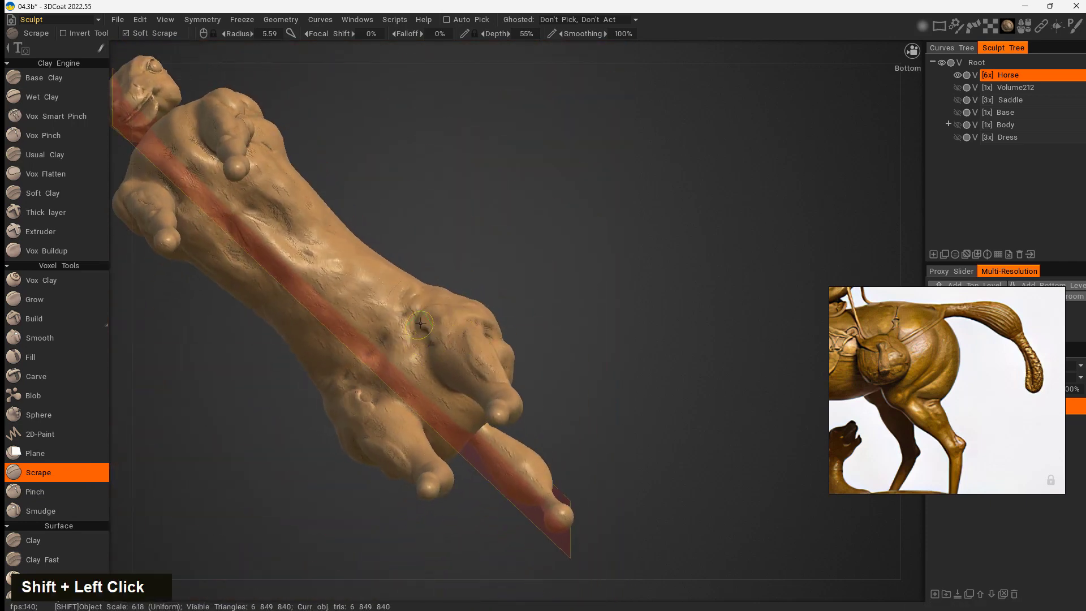
mouse_move(409, 308)
left_mouse_down("shift")
mouse_move(388, 338)
mouse_move(447, 342)
left_mouse_up("shift")
mouse_move(530, 354)
left_mouse_down()
mouse_move(557, 423)
mouse_move(500, 452)
left_mouse_up()
- Try carving a diagonal line across the horse's flank with the Carve tool, undoing each stroke
middle_click_drag(635, 460, 643, 425, "alt")
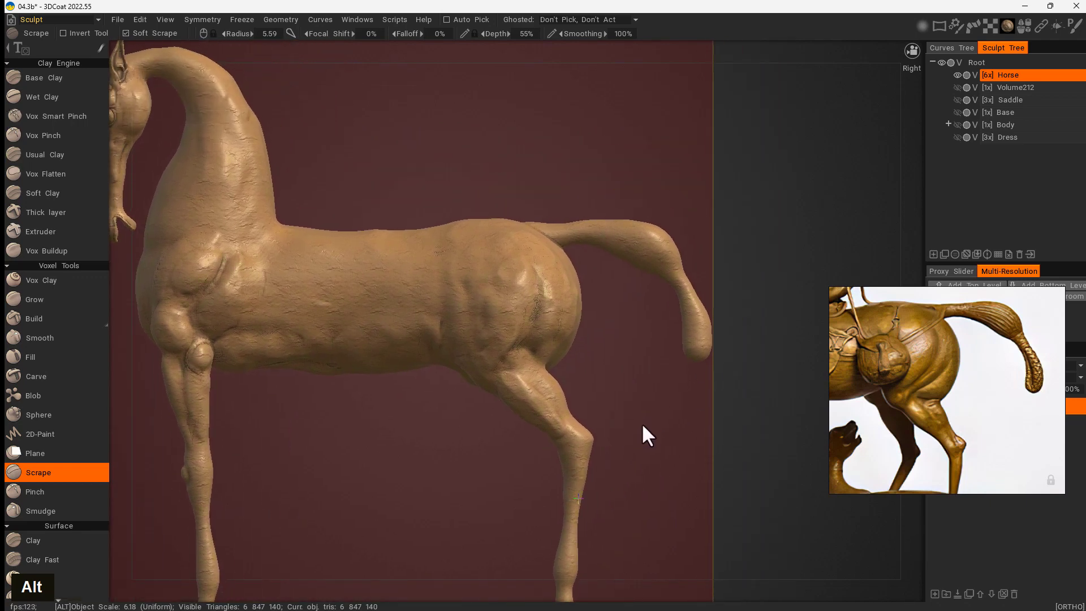
left_click_drag(621, 459, 630, 459, "alt")
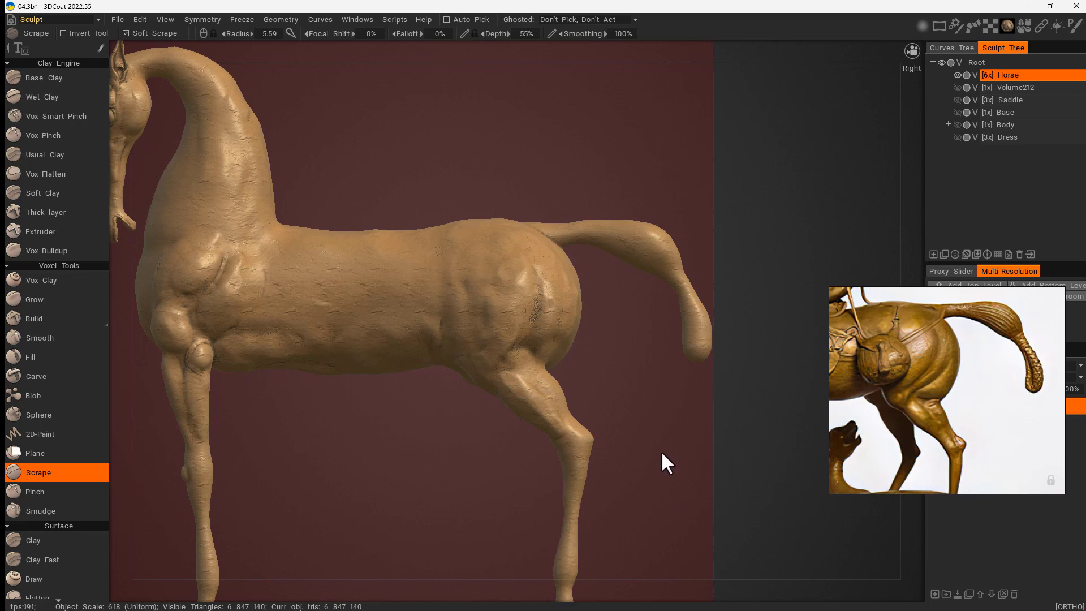
left_click_drag(956, 338, 840, 381)
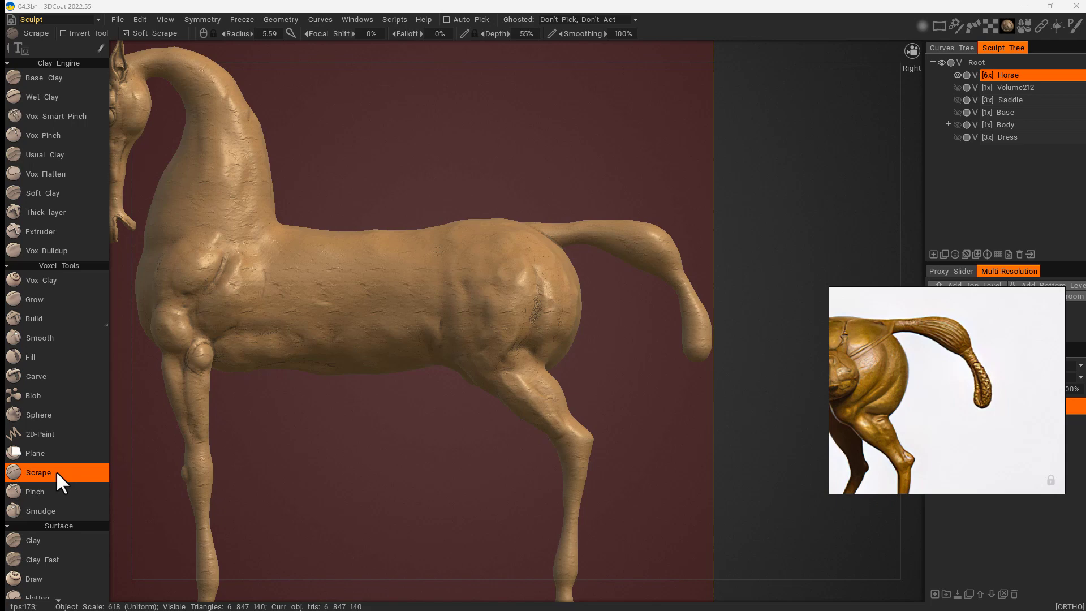
left_click(48, 378)
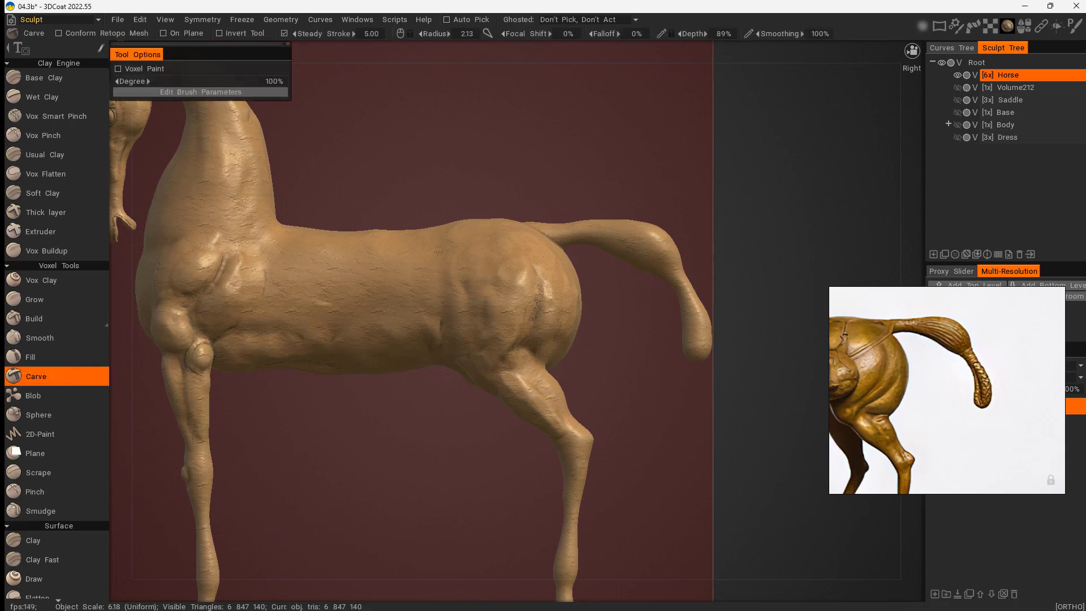
left_click_drag(433, 252, 360, 307)
key("ctrl+z")
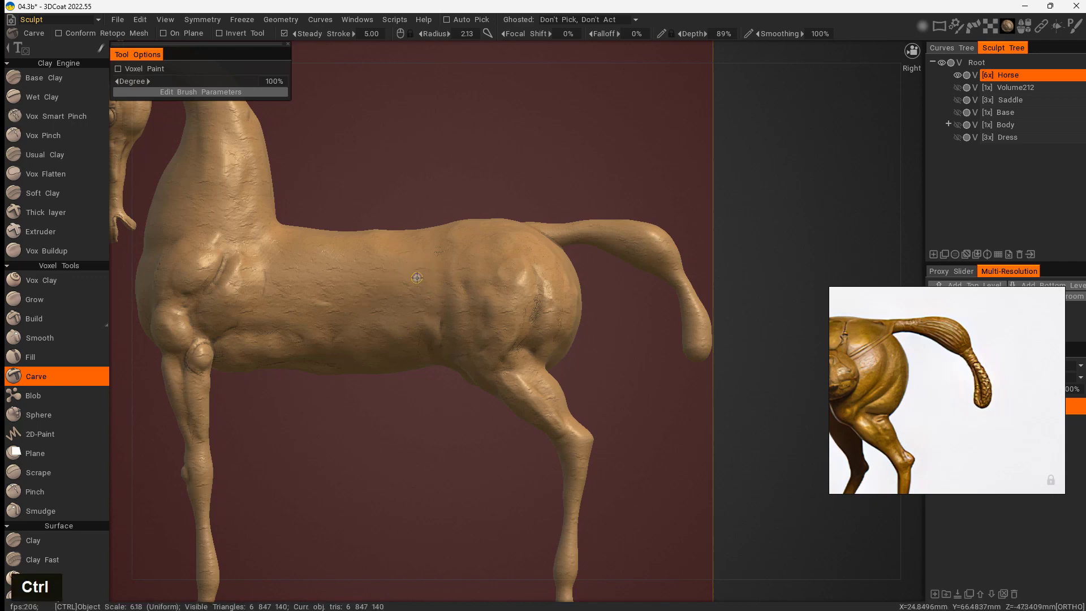
left_click_drag(425, 264, 317, 366, "ctrl")
key("ctrl+z")
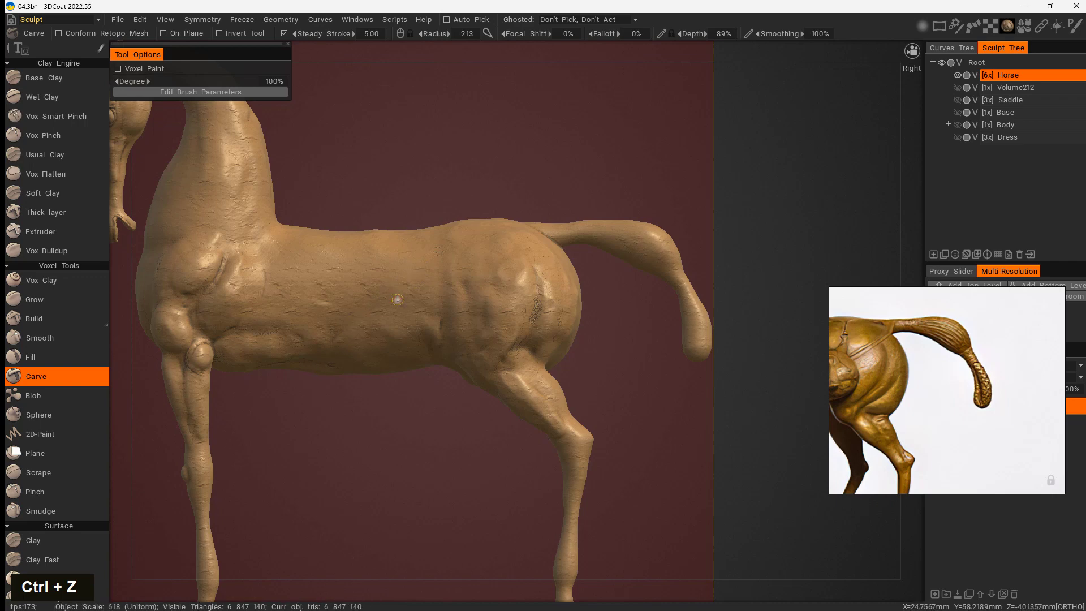
- Try carving several parallel diagonal grooves across the horse's flank using Carve at radius 1.50, then undo them
mouse_move(436, 289)
right_mouse_down()
mouse_move(416, 289)
mouse_move(430, 290)
right_mouse_up()
left_click_drag(433, 264, 374, 323)
key("ctrl+z")
key("ctrl+z")
left_click_drag(429, 276, 363, 327, "ctrl")
left_click_drag(428, 281, 363, 335, "ctrl")
left_click_drag(433, 286, 342, 360, "ctrl")
middle_click_drag(300, 416, 637, 412)
key("ctrl+z")
key("ctrl+z")
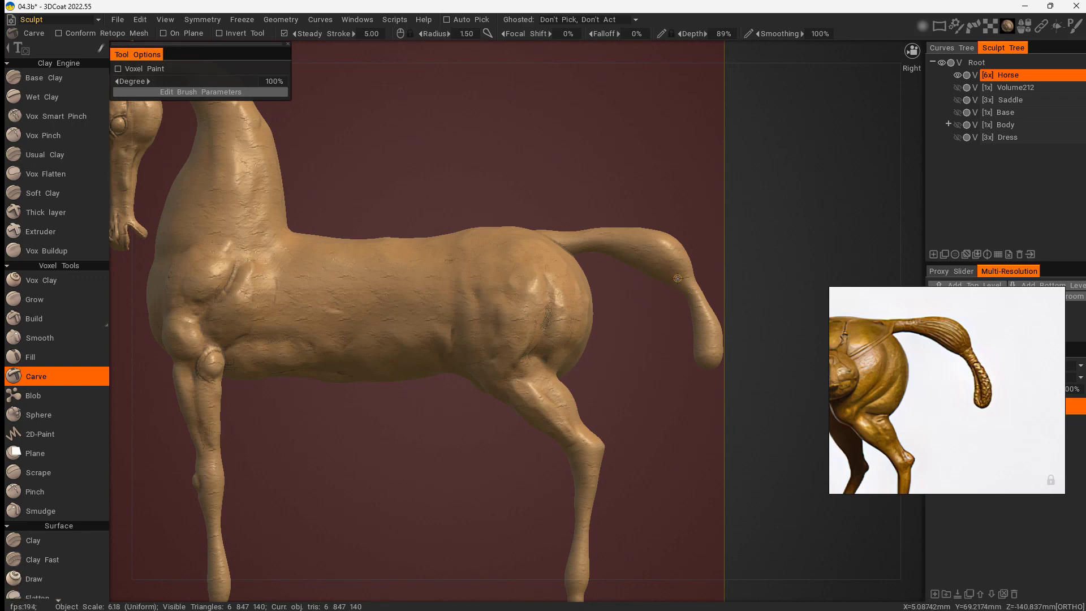
- Try carving hair grooves along the tail's wide section with Carve at radius 1.07 and depth 103%, then undo all strokes
key("ctrl")
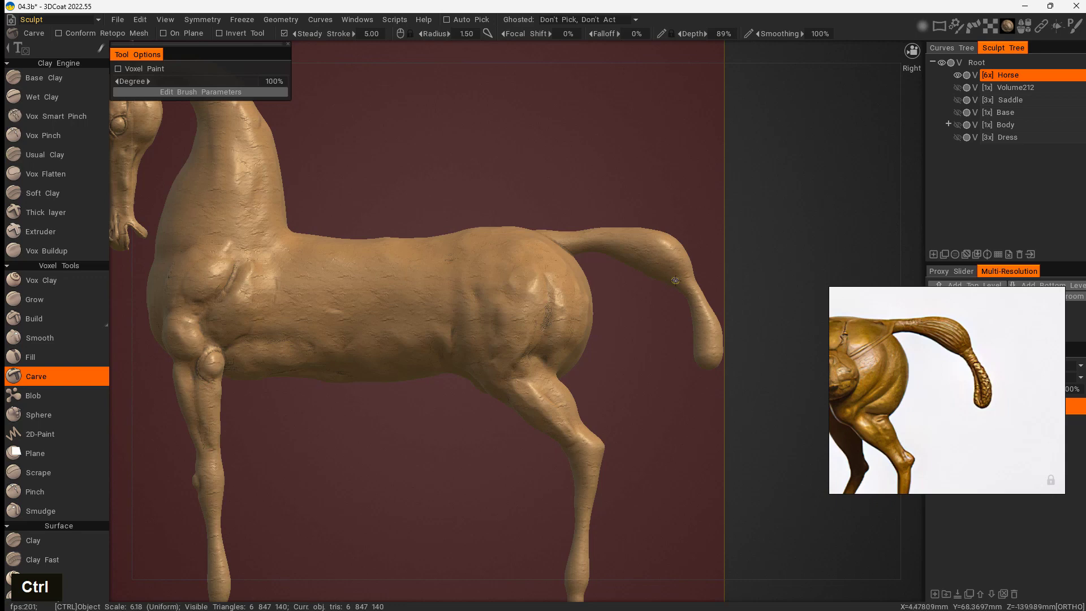
right_click_drag(673, 277, 676, 276, "ctrl")
left_click_drag(679, 274, 629, 247, "ctrl")
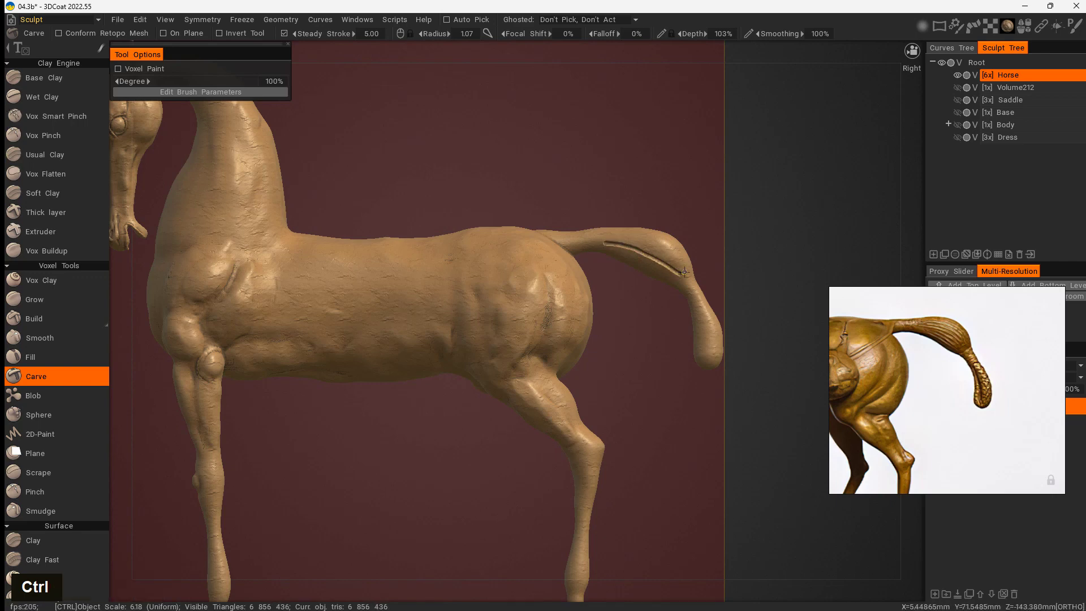
left_click_drag(684, 272, 622, 238, "ctrl")
left_click_drag(684, 267, 613, 234, "ctrl")
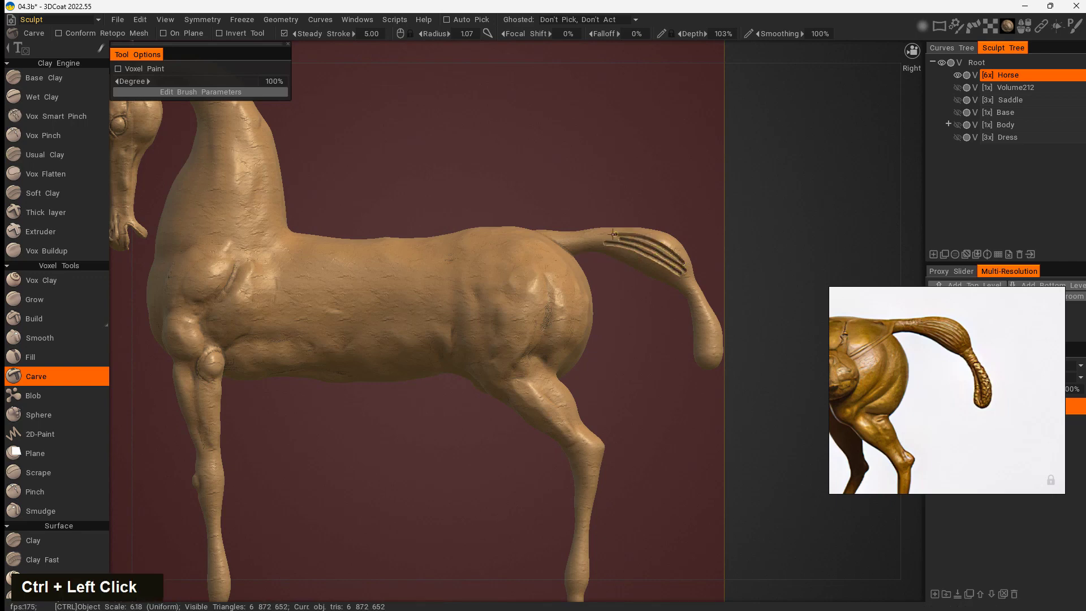
left_click_drag(670, 279, 628, 257, "ctrl")
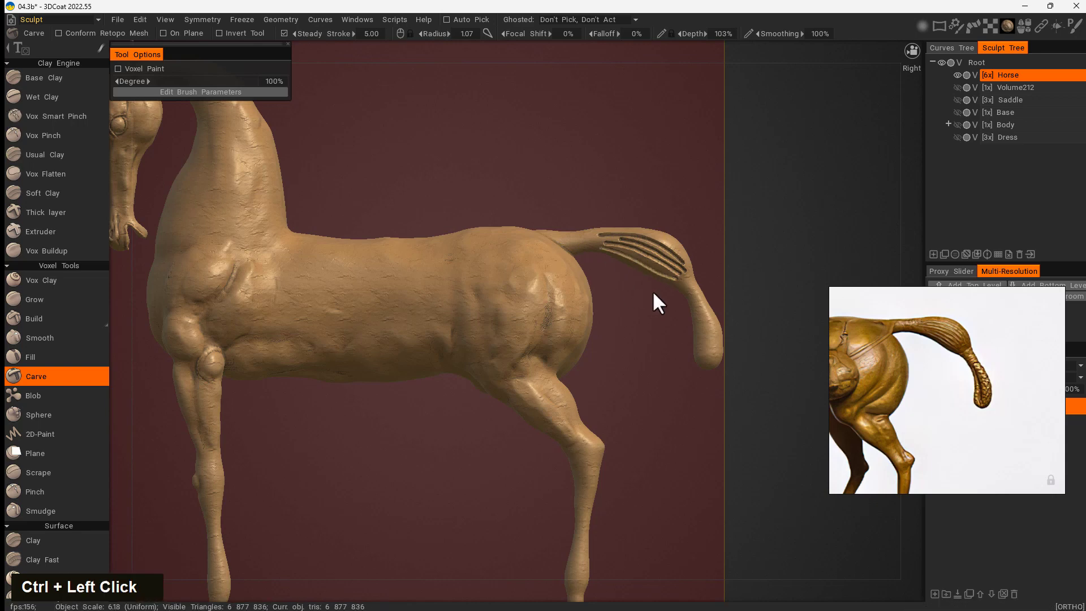
key("ctrl+z")
key("ctrl+z")
key("ctrl+z")
key("ctrl+z")
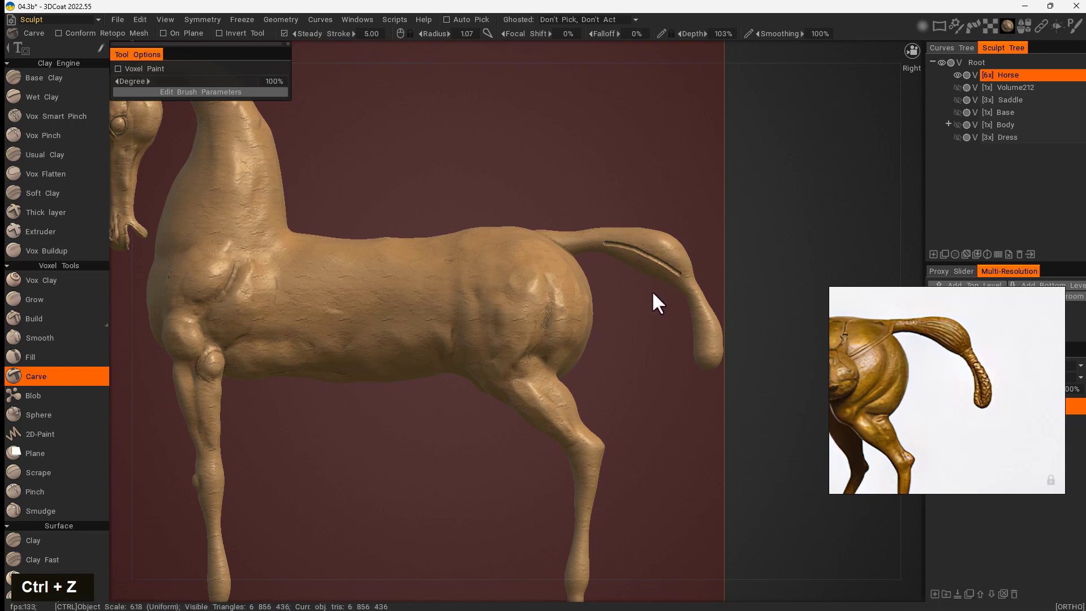
key("ctrl+z")
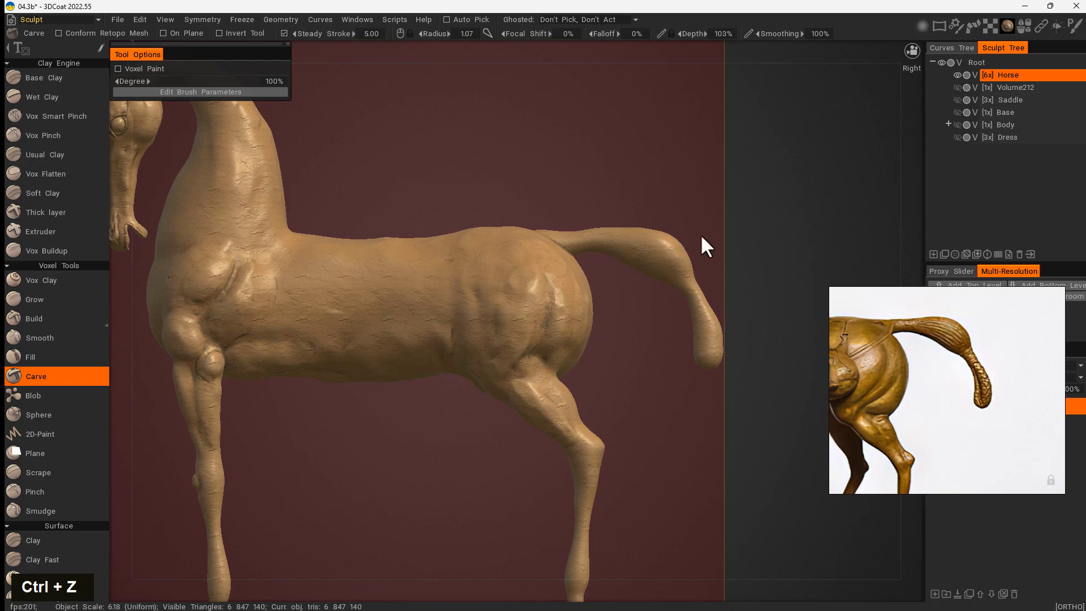
- Carve long hair grooves along the side of the tail's wide section using Carve at radius 0.863 and depth 50%
right_click_drag(702, 237, 776, 262)
middle_click_drag(776, 262, 822, 257)
right_click_drag(821, 257, 821, 270)
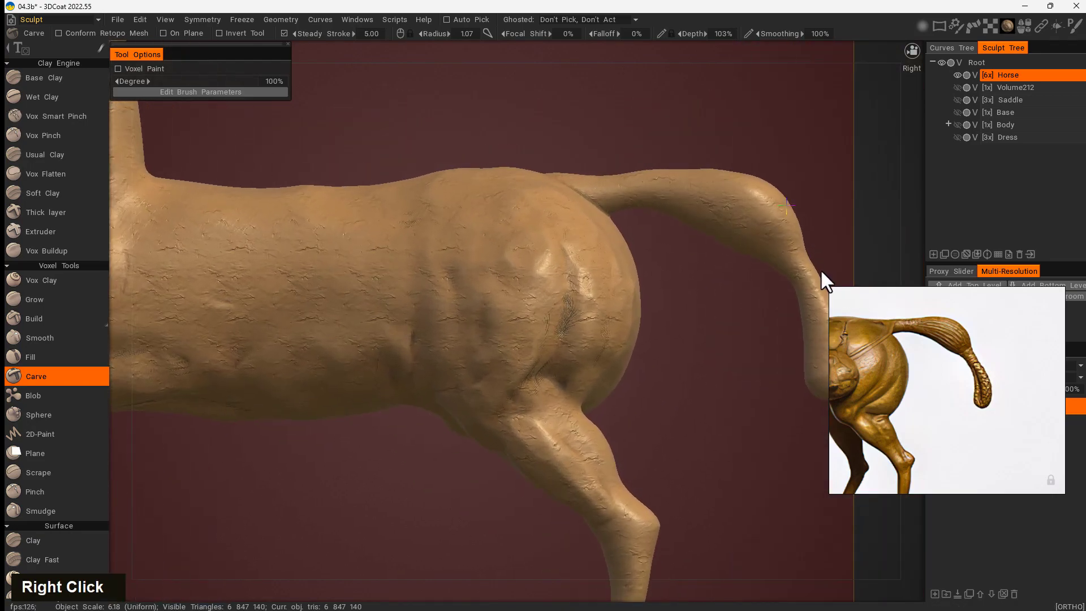
middle_click_drag(822, 272, 723, 223)
right_click_drag(723, 223, 669, 233)
middle_click_drag(669, 232, 724, 243)
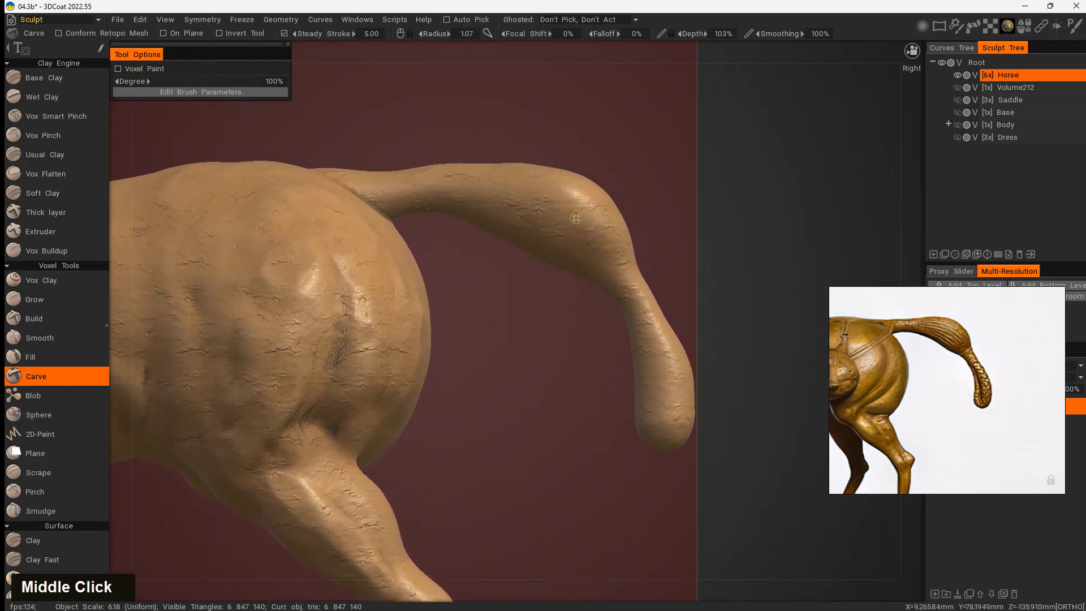
right_click_drag(571, 225, 571, 231)
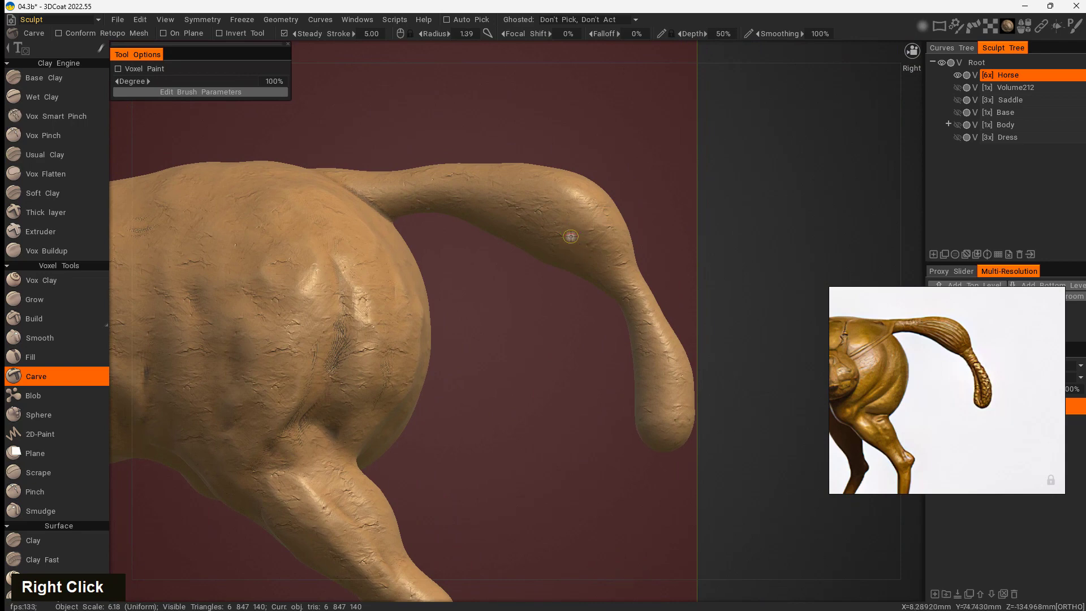
right_click_drag(570, 233, 578, 236)
key("ctrl")
mouse_move(600, 271)
left_mouse_down("ctrl")
mouse_move(515, 220)
mouse_move(444, 196)
left_mouse_up("ctrl")
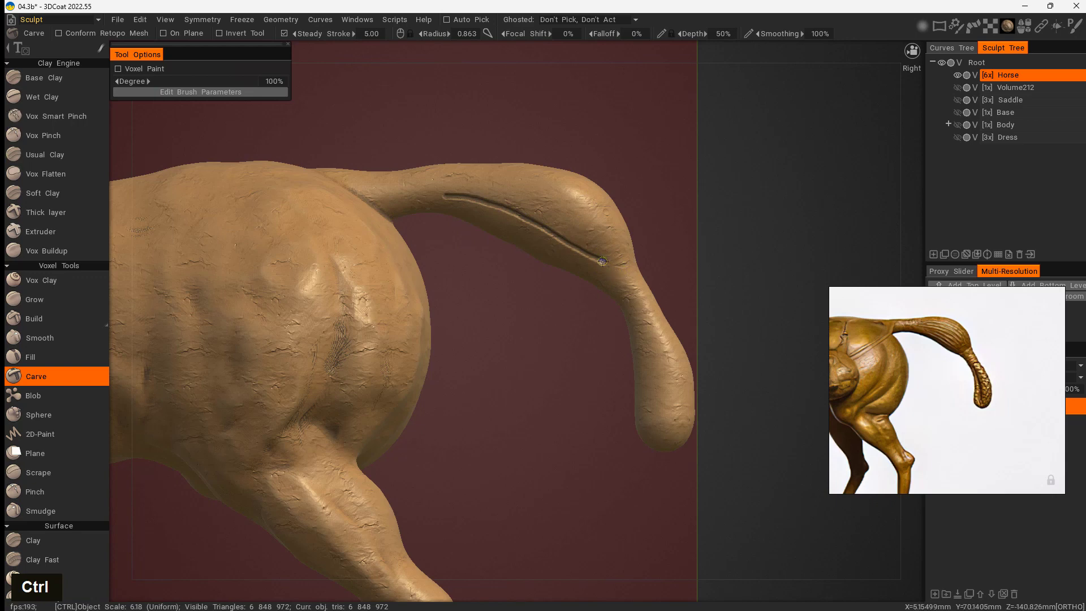
mouse_move(626, 271)
left_mouse_down("ctrl")
mouse_move(512, 202)
mouse_move(420, 191)
left_mouse_up("ctrl")
mouse_move(632, 268)
left_mouse_down("ctrl")
mouse_move(512, 198)
mouse_move(439, 182)
left_mouse_up("ctrl")
mouse_move(621, 281)
left_mouse_down("ctrl")
mouse_move(495, 214)
mouse_move(441, 199)
left_mouse_up("ctrl")
- Continue the carved hair grooves along the lower edge of the tail, following the existing strands
left_click_drag(559, 333, 526, 317)
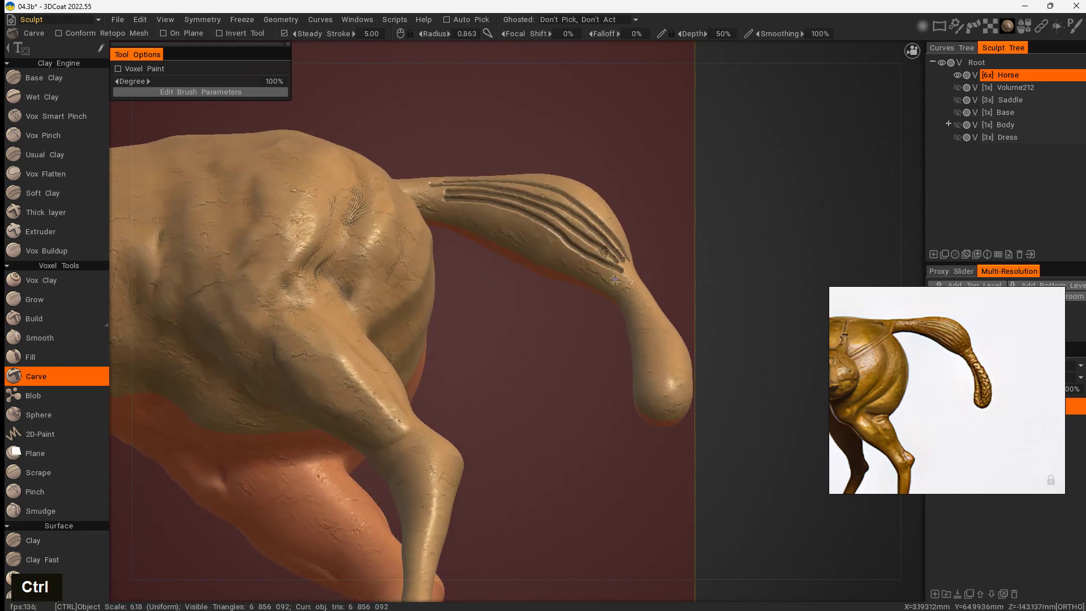
left_click_drag(610, 277, 488, 213, "ctrl")
left_click_drag(608, 286, 450, 212, "ctrl")
- Carve more parallel hair grooves on the upper side of the tail, working from a rear view
left_click_drag(565, 345, 474, 225)
left_click_drag(717, 259, 602, 447)
middle_click_drag(742, 190, 551, 305)
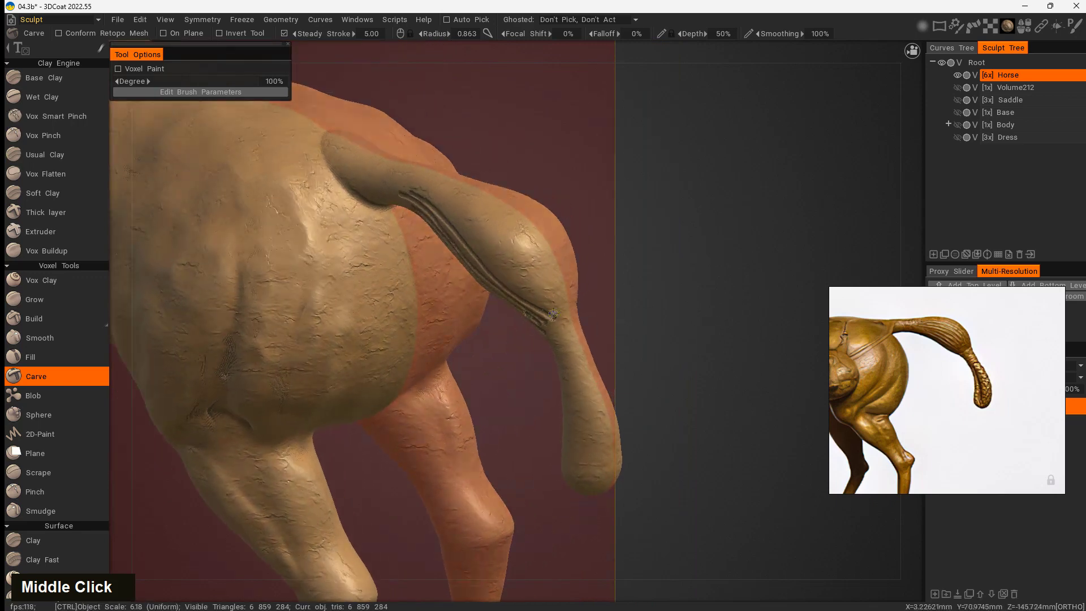
left_click_drag(492, 257, 416, 192, "ctrl")
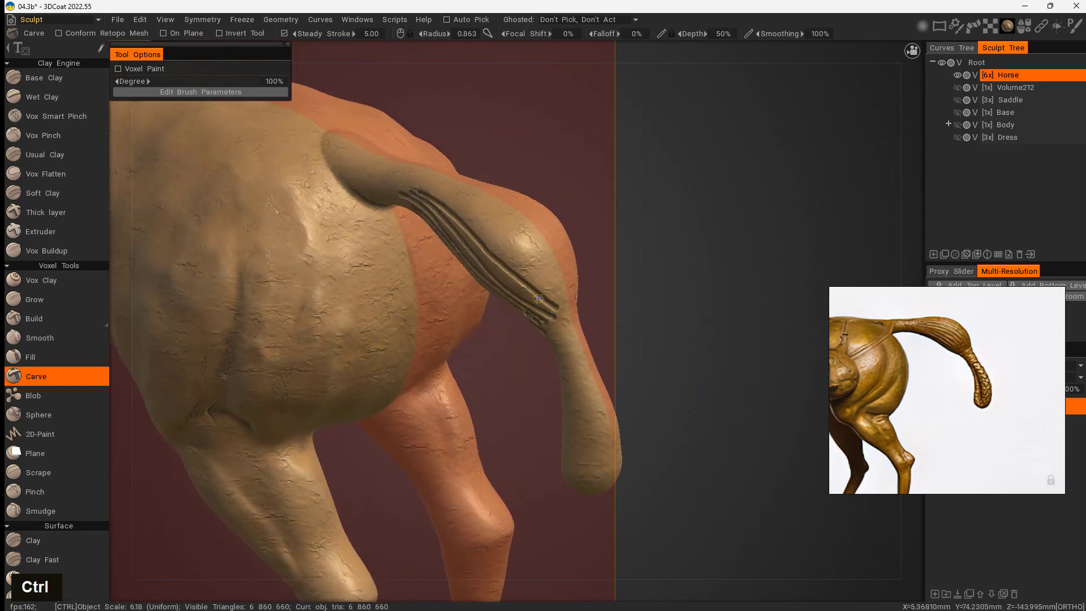
mouse_move(538, 299)
left_mouse_down("ctrl")
mouse_move(543, 306)
mouse_move(537, 280)
left_mouse_up("ctrl")
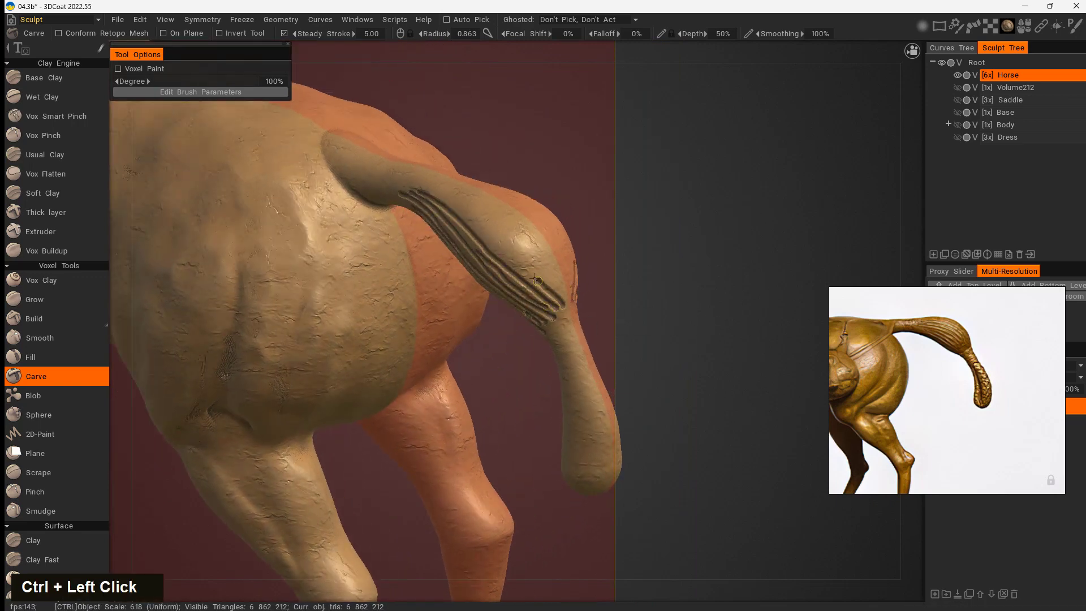
left_click_drag(470, 224, 440, 195, "ctrl")
left_click_drag(665, 243, 613, 287, "ctrl")
left_click_drag(546, 304, 441, 146, "ctrl")
left_click_drag(469, 196, 485, 235, "ctrl")
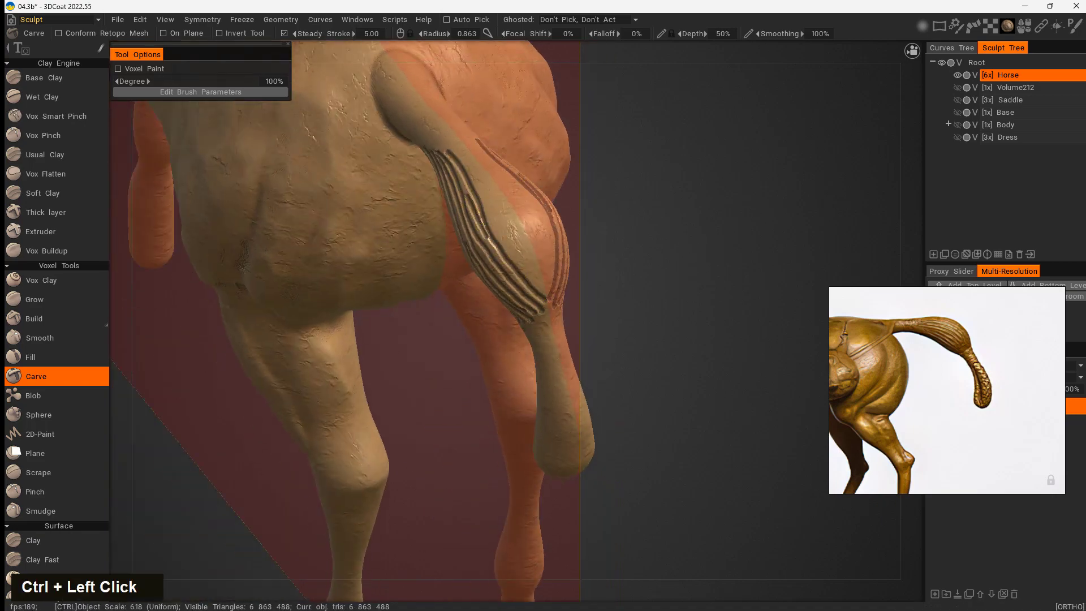
- Fill the remaining smooth top of the tail with hair grooves and add short strands near its base
left_click_drag(656, 227, 608, 268, "ctrl")
mouse_move(482, 108)
left_mouse_down("ctrl")
mouse_move(534, 287)
mouse_move(501, 144)
mouse_move(546, 283)
left_mouse_up("ctrl")
left_click_drag(646, 312, 699, 176, "ctrl")
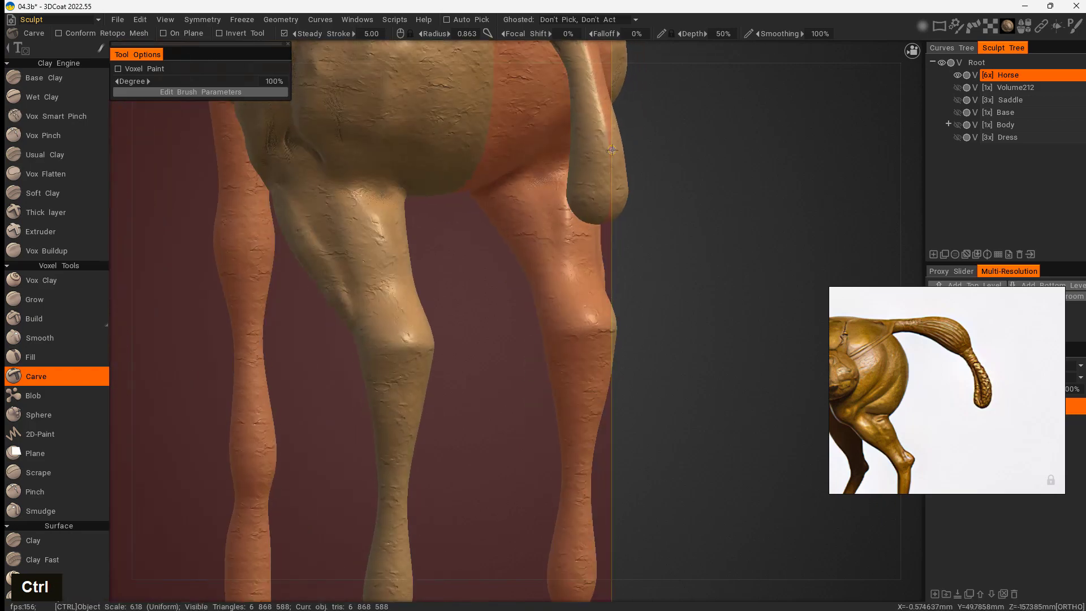
middle_click_drag(700, 175, 613, 399)
left_click_drag(467, 183, 491, 223, "ctrl")
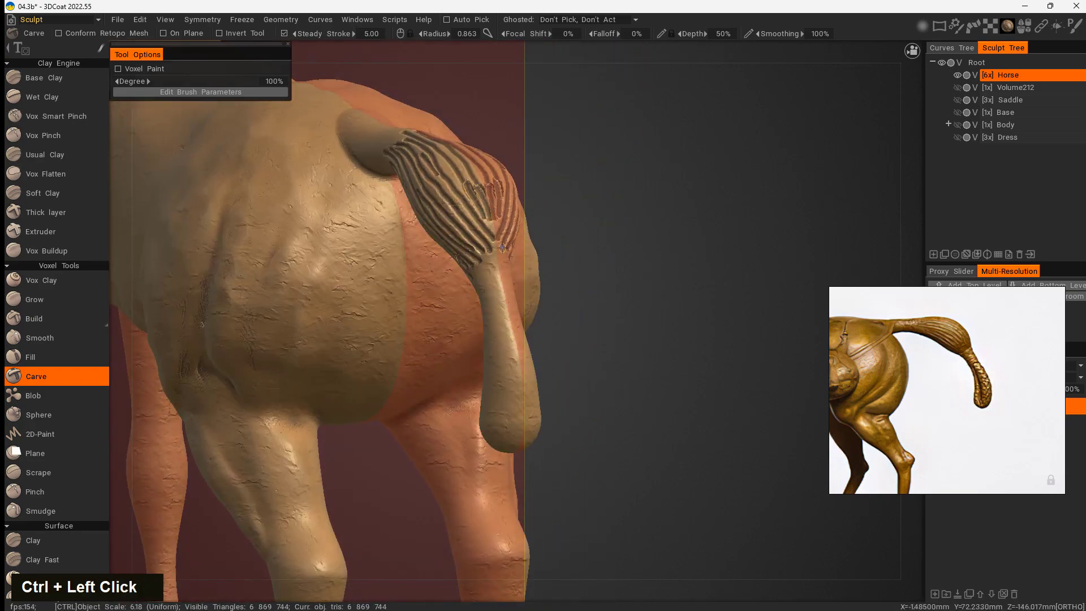
mouse_move(608, 277)
left_mouse_down("ctrl")
mouse_move(673, 259)
mouse_move(763, 207)
left_mouse_up("ctrl")
mouse_move(775, 198)
middle_mouse_down()
mouse_move(618, 427)
mouse_move(552, 294)
middle_mouse_up()
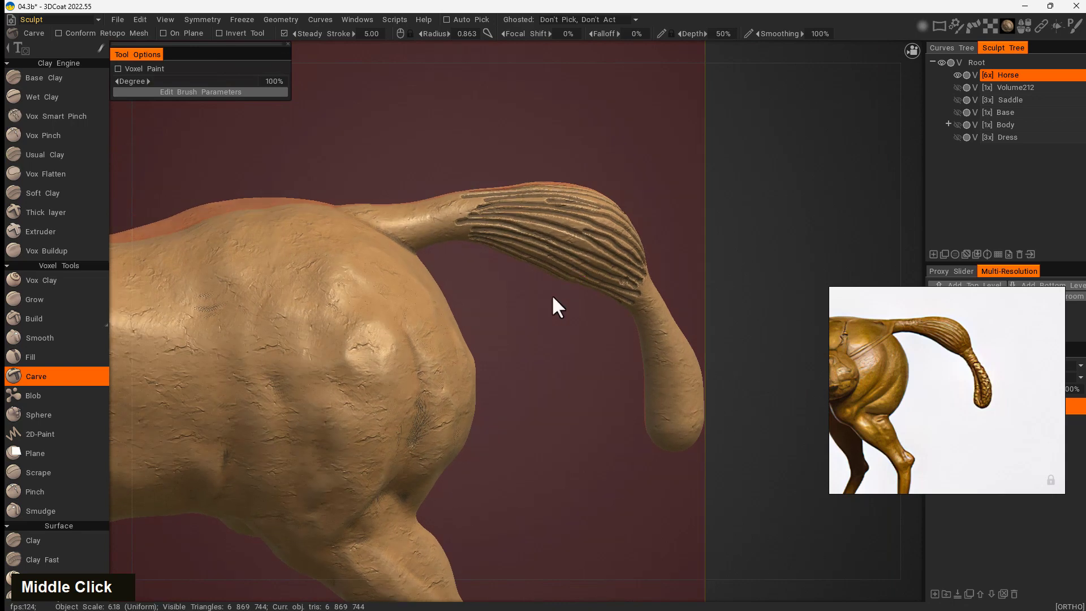
left_click_drag(485, 198, 441, 215, "ctrl")
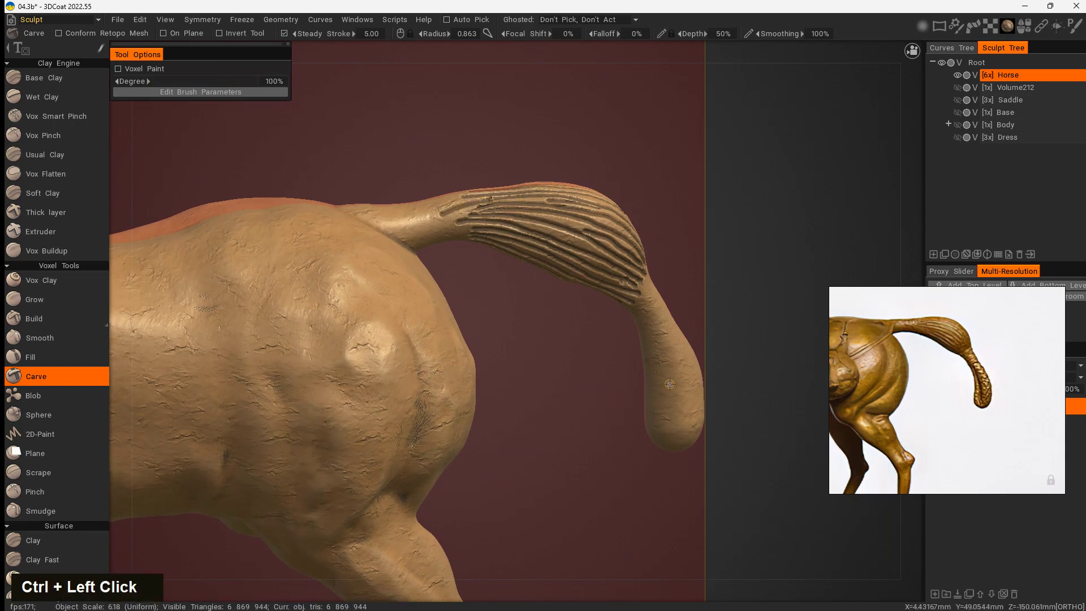
- Soften the carved hair grooves on the tail's side with a radius 3.79 brush at 31% smoothing
middle_click_drag(744, 233, 742, 243)
right_click_drag(619, 275, 633, 274)
left_click_drag(688, 279, 651, 284, "shift")
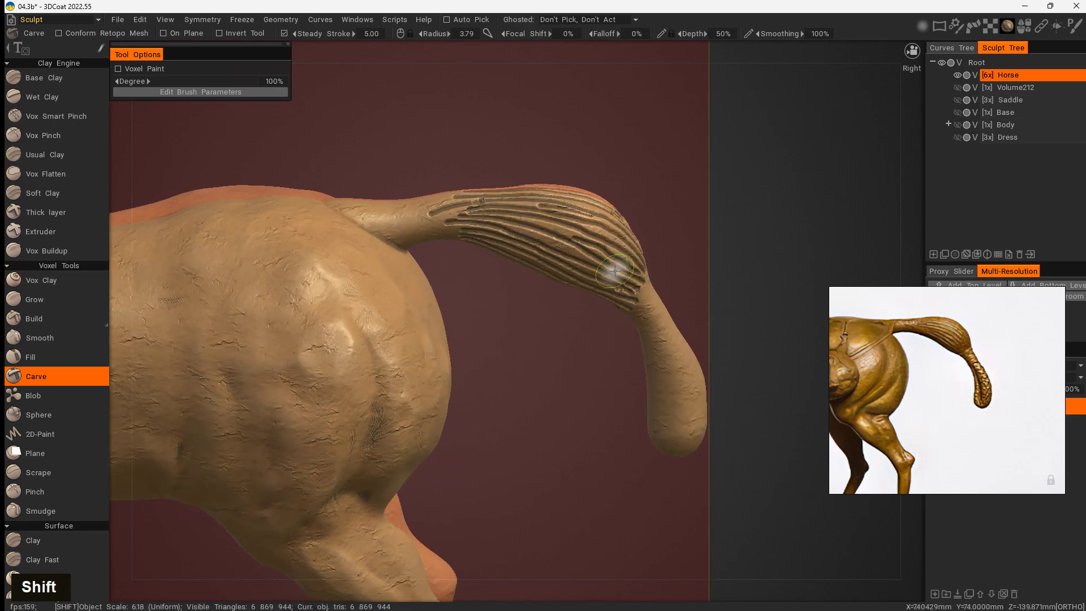
mouse_move(615, 270)
right_mouse_down("shift")
mouse_move(601, 249)
mouse_move(599, 259)
right_mouse_up("shift")
mouse_move(616, 271)
left_mouse_down("shift")
mouse_move(615, 241)
mouse_move(583, 250)
mouse_move(543, 223)
left_mouse_up("shift")
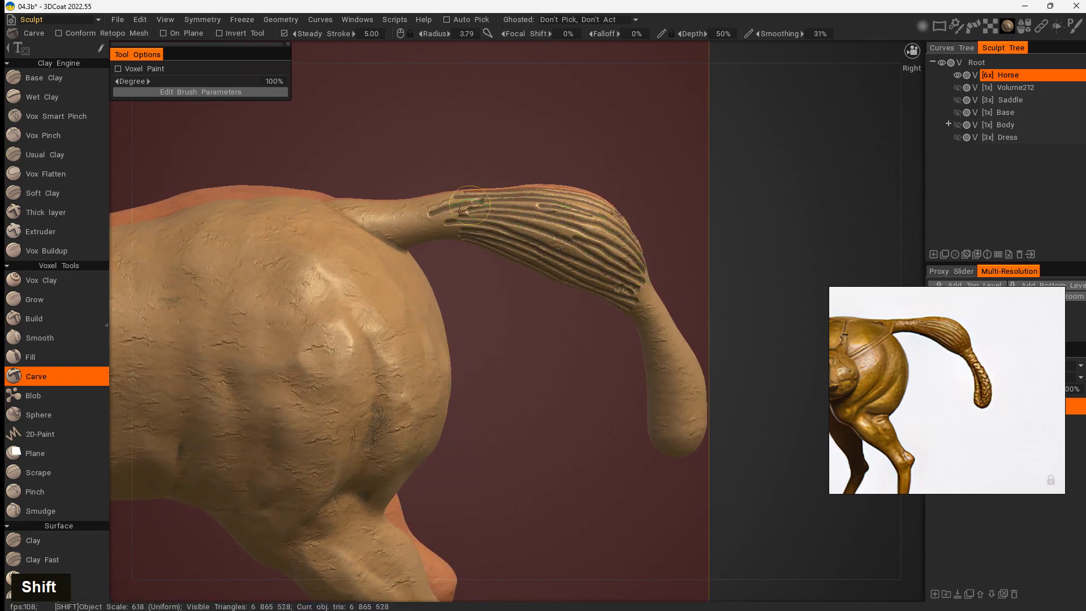
left_click_drag(557, 412, 606, 315)
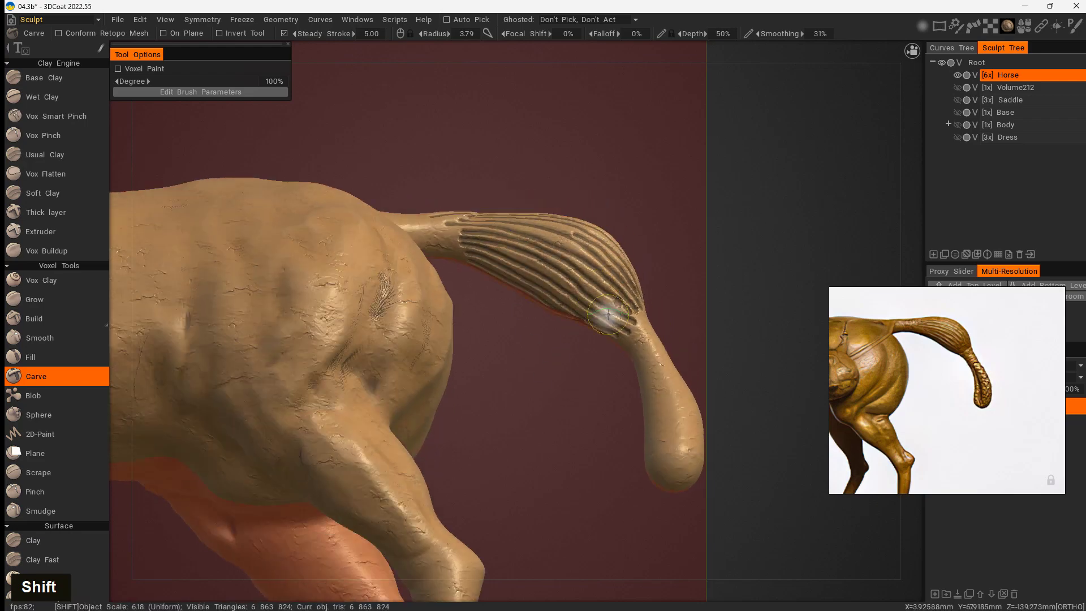
left_click_drag(518, 266, 466, 240, "shift")
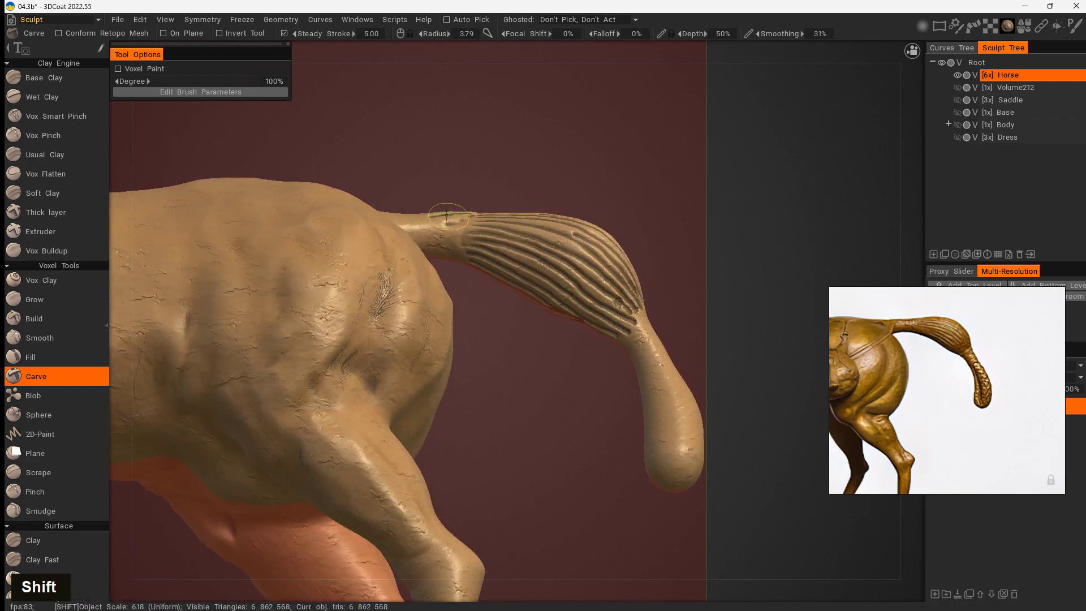
- Smooth the hair grooves on the tail's underside and on its rear-facing side
mouse_move(574, 388)
left_mouse_down()
mouse_move(630, 313)
mouse_move(621, 308)
left_mouse_up()
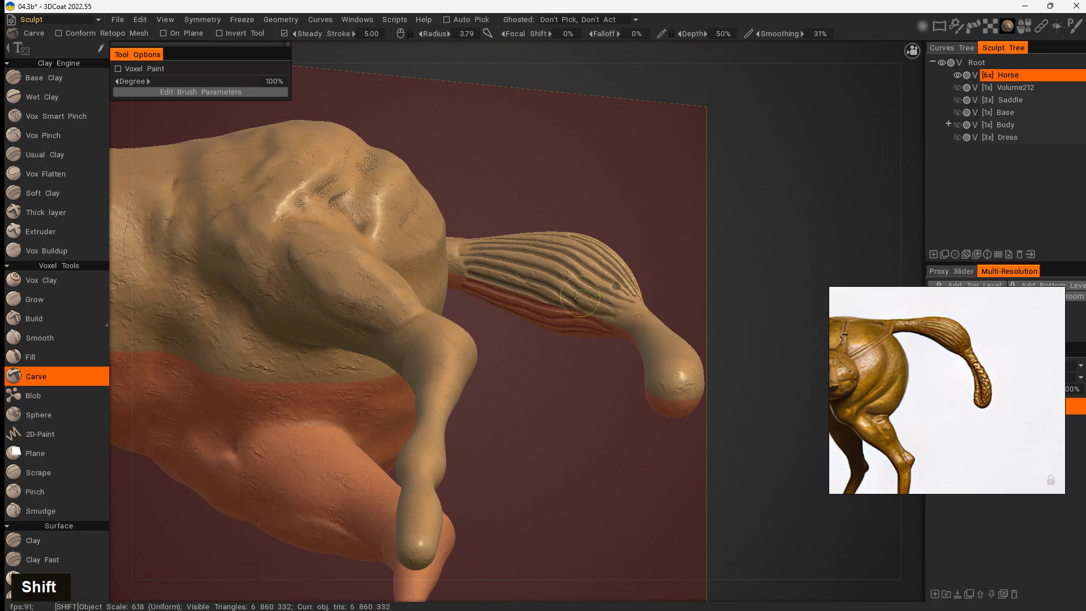
mouse_move(534, 346)
left_mouse_down()
mouse_move(473, 468)
mouse_move(410, 543)
mouse_move(492, 293)
mouse_move(504, 365)
left_mouse_up()
left_click_drag(650, 320, 541, 327)
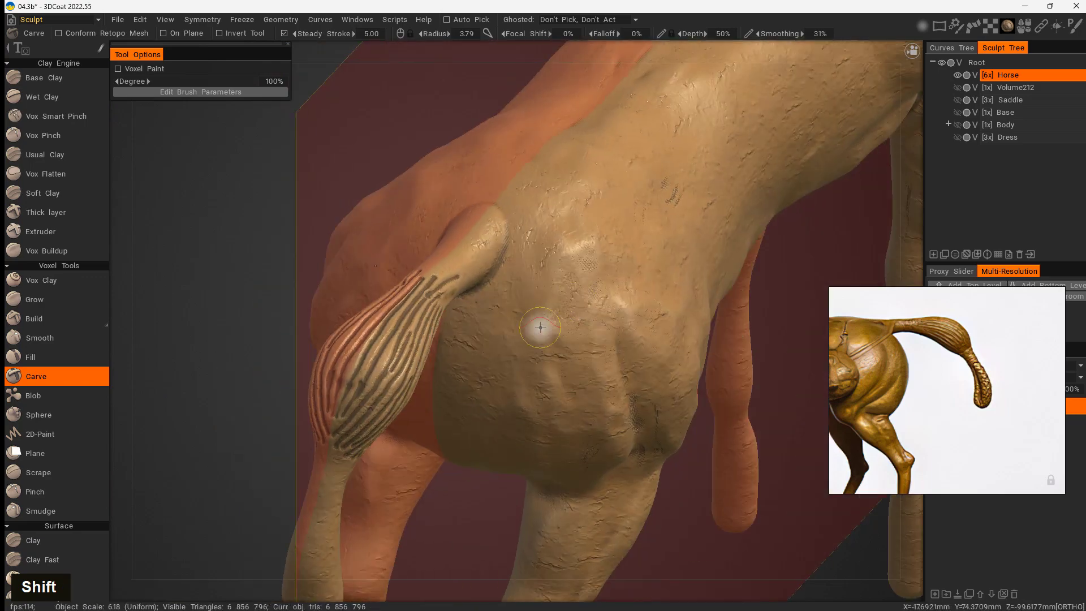
mouse_move(401, 329)
left_mouse_down("shift")
mouse_move(427, 291)
mouse_move(468, 276)
left_mouse_up("shift")
- Smooth the strands at the tail's base and blend the groove ends where the tail narrows
mouse_move(238, 390)
left_mouse_down()
mouse_move(369, 448)
mouse_move(545, 318)
left_mouse_up()
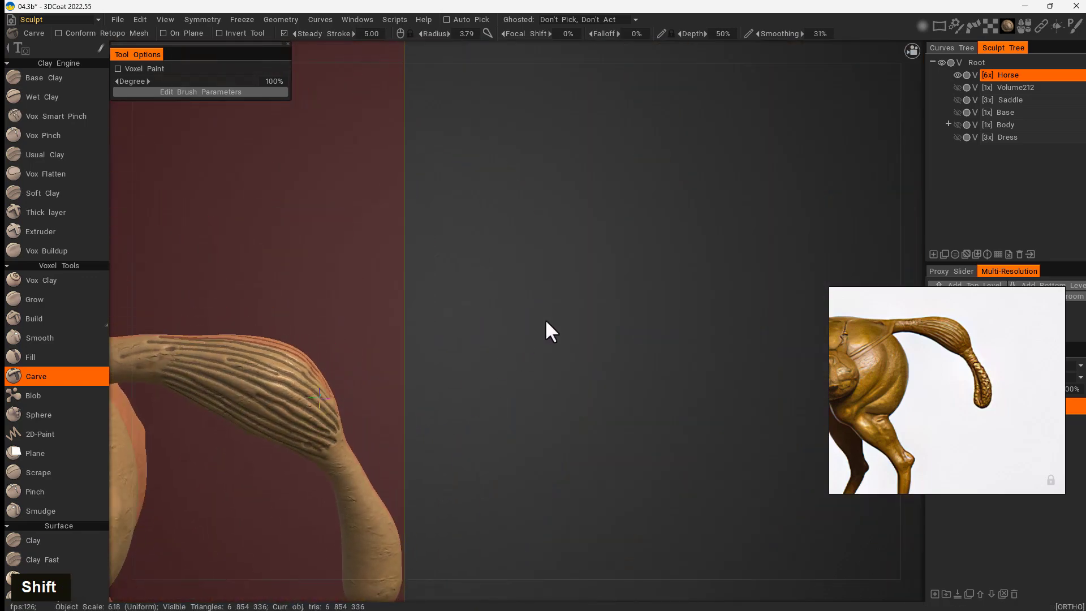
mouse_move(500, 438)
middle_mouse_down()
mouse_move(668, 287)
mouse_move(582, 308)
middle_mouse_up()
mouse_move(472, 268)
left_mouse_down("shift")
mouse_move(294, 199)
mouse_move(276, 260)
left_mouse_up("shift")
left_click_drag(336, 228, 407, 212, "shift")
left_click_drag(627, 212, 630, 300, "shift")
left_click_drag(355, 231, 324, 180, "shift")
mouse_move(622, 317)
left_mouse_down()
mouse_move(651, 213)
mouse_move(548, 179)
left_mouse_up()
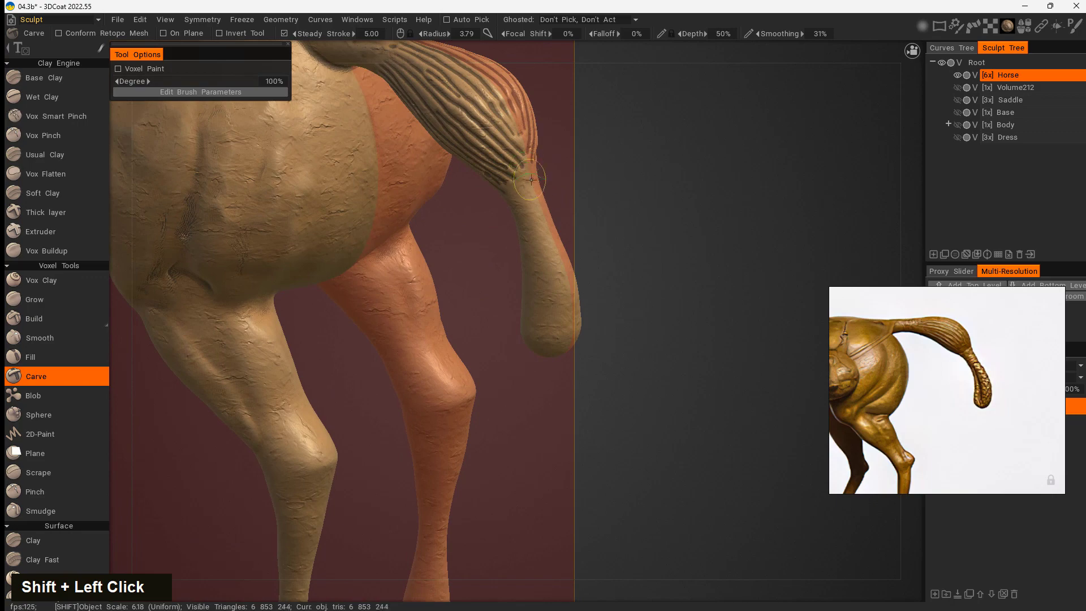
left_click_drag(485, 315, 563, 242, "shift")
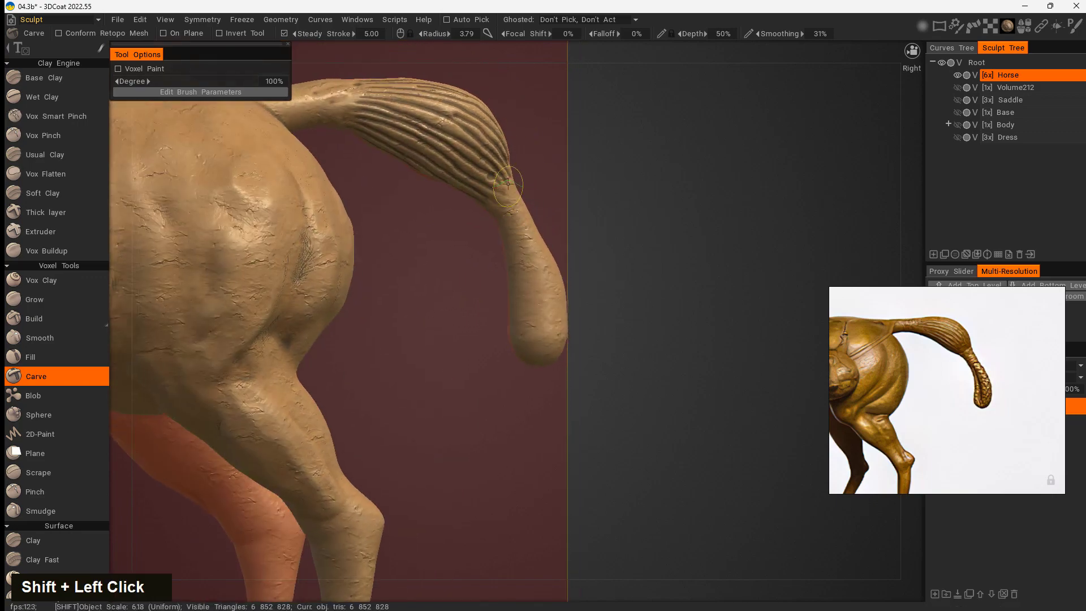
left_click_drag(475, 245, 626, 248, "shift")
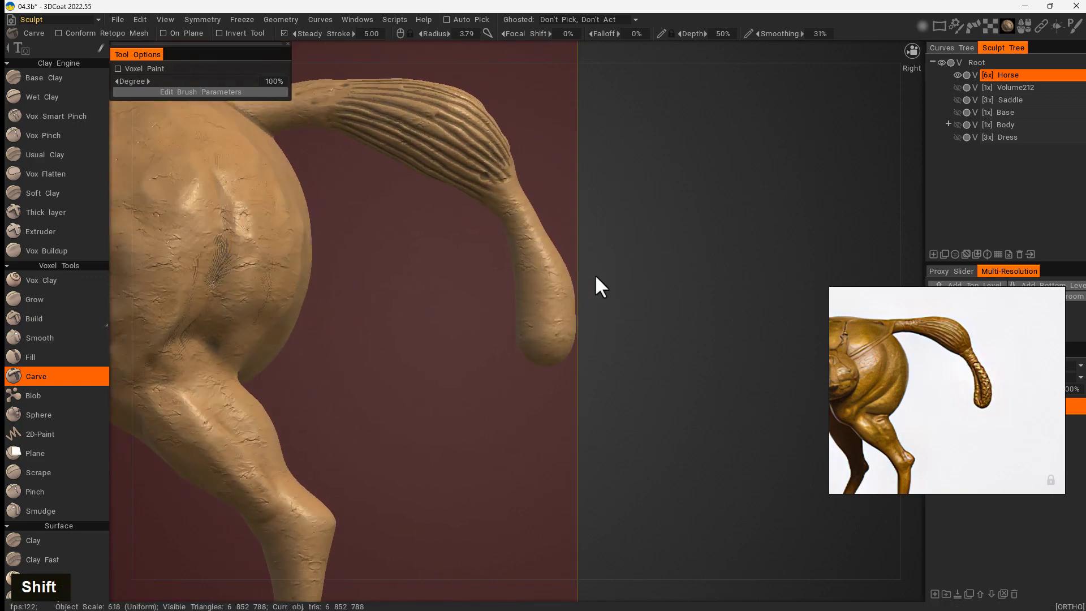
- Try adding fine raised strands between the tail grooves with Carve at radius 1.18 and 0.654, undoing the strokes
middle_click_drag(595, 274, 555, 504, "alt")
right_click_drag(482, 260, 481, 243)
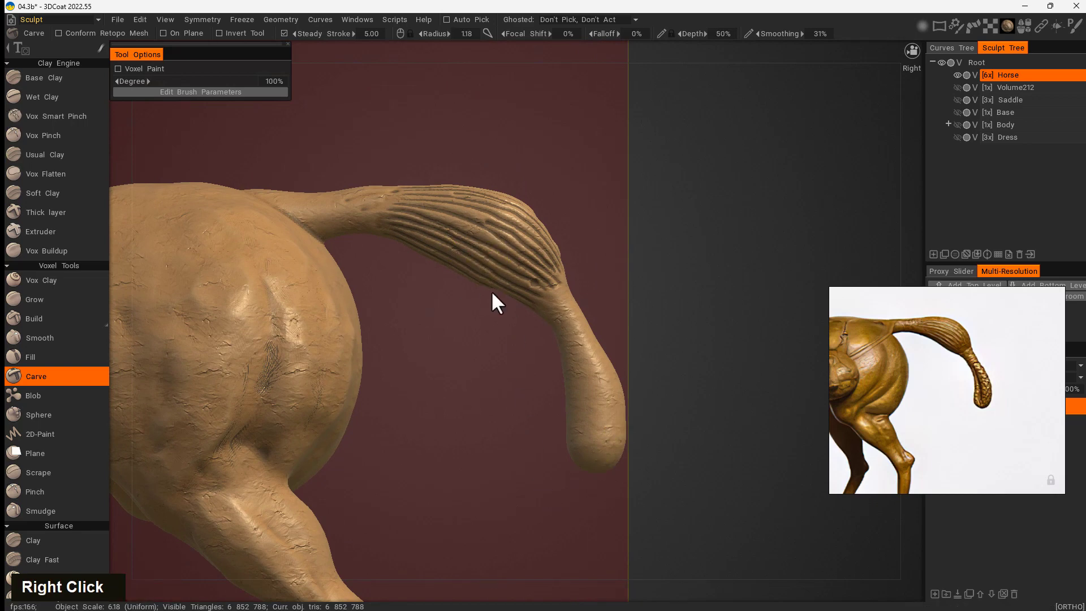
left_click_drag(599, 244, 691, 206)
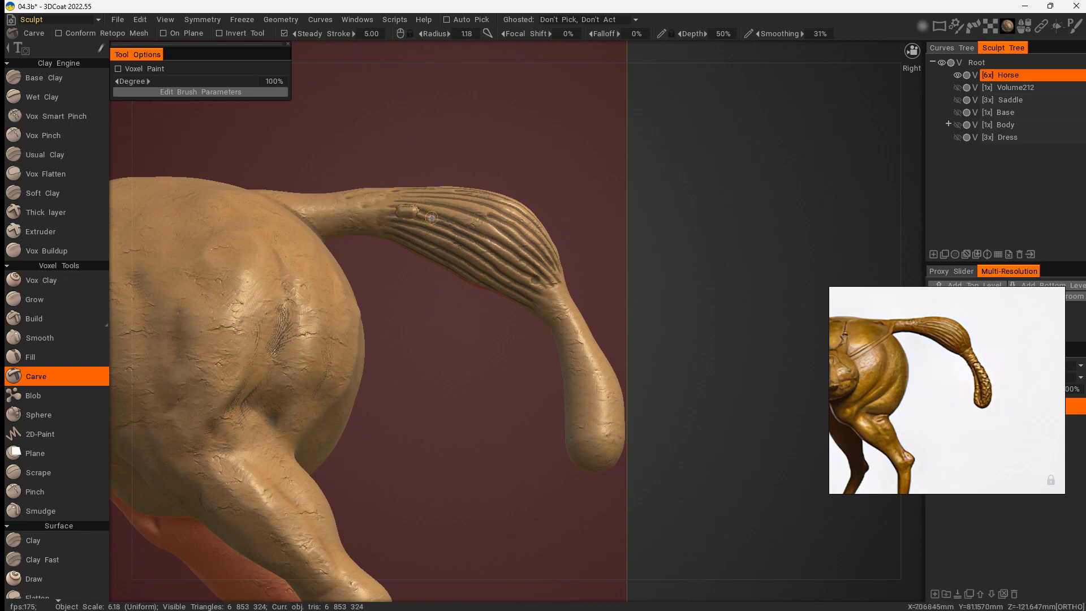
key("ctrl+z")
right_click_drag(438, 211, 434, 211)
left_click_drag(401, 209, 422, 214)
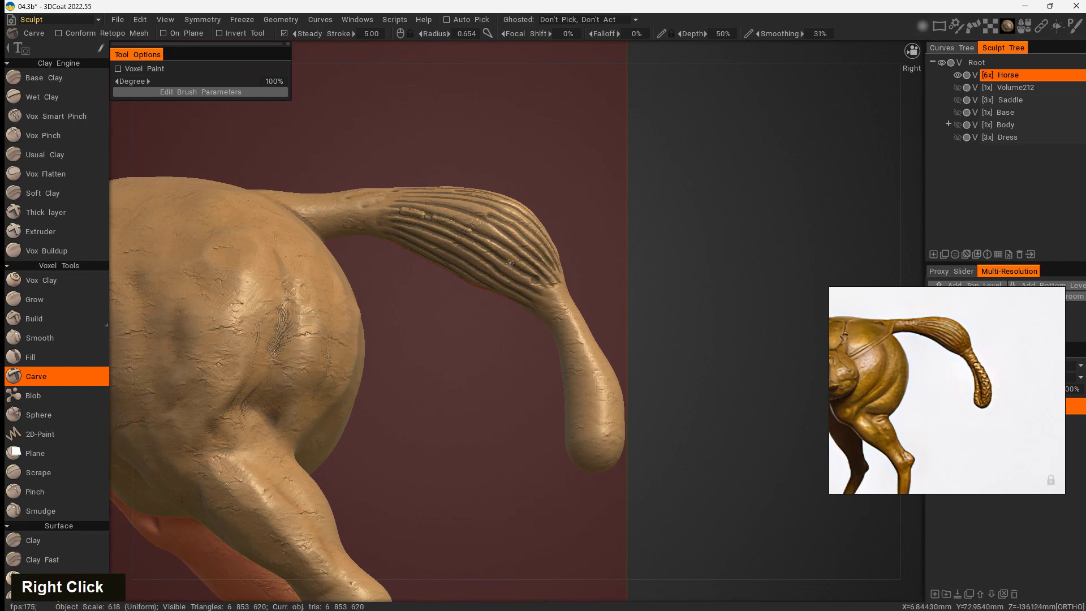
key("ctrl+z")
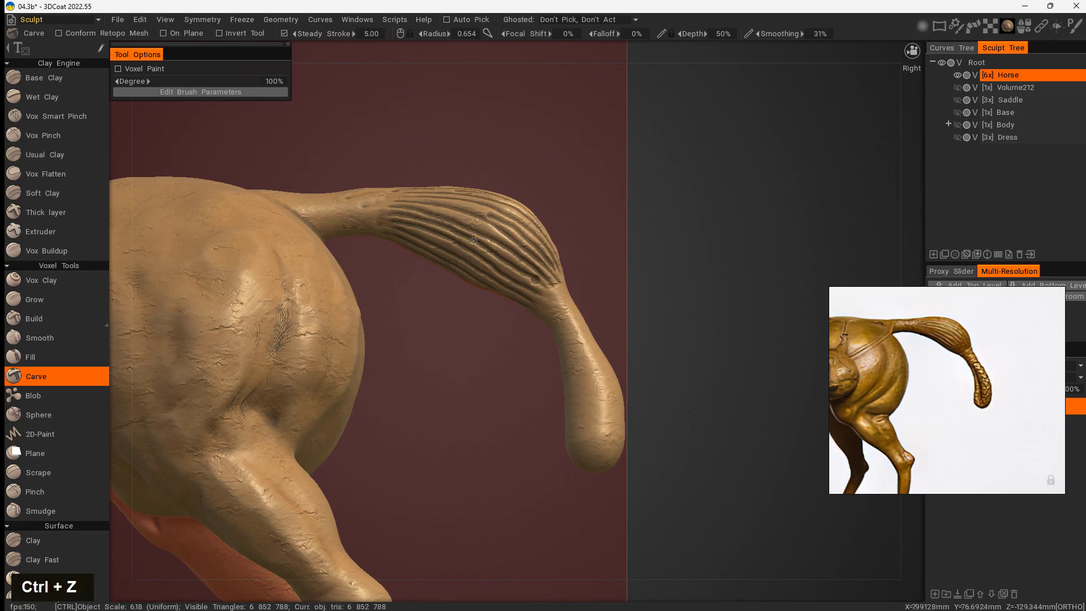
left_click_drag(679, 272, 616, 308)
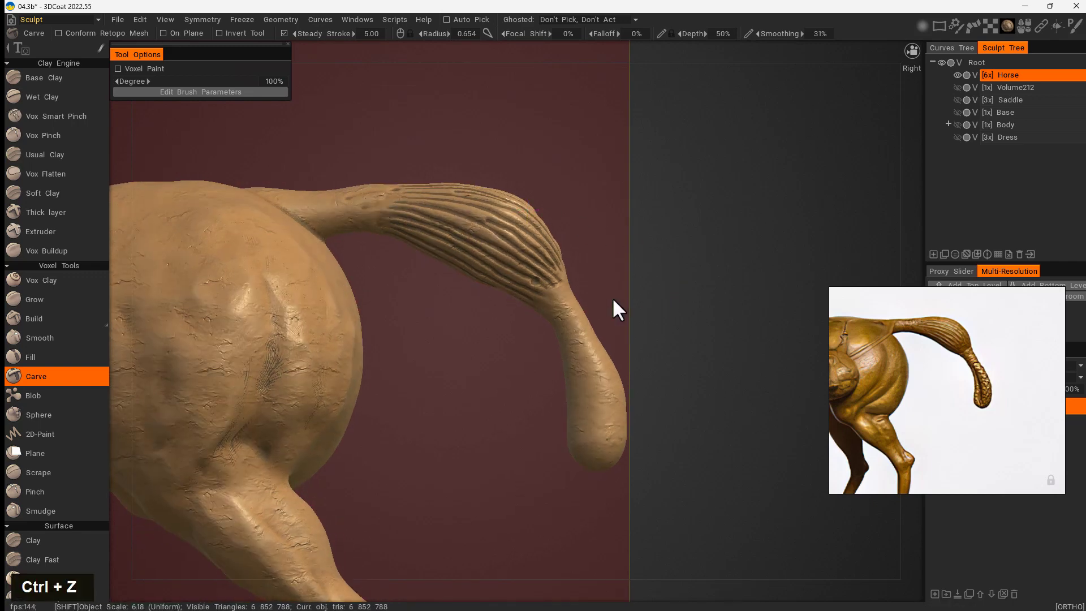
- Cut into the groove at the middle of the tail's side and soften it with a radius 2.33 brush
left_click_drag(492, 238, 469, 228, "ctrl")
right_click_drag(491, 237, 504, 239)
left_click(490, 236, "shift")
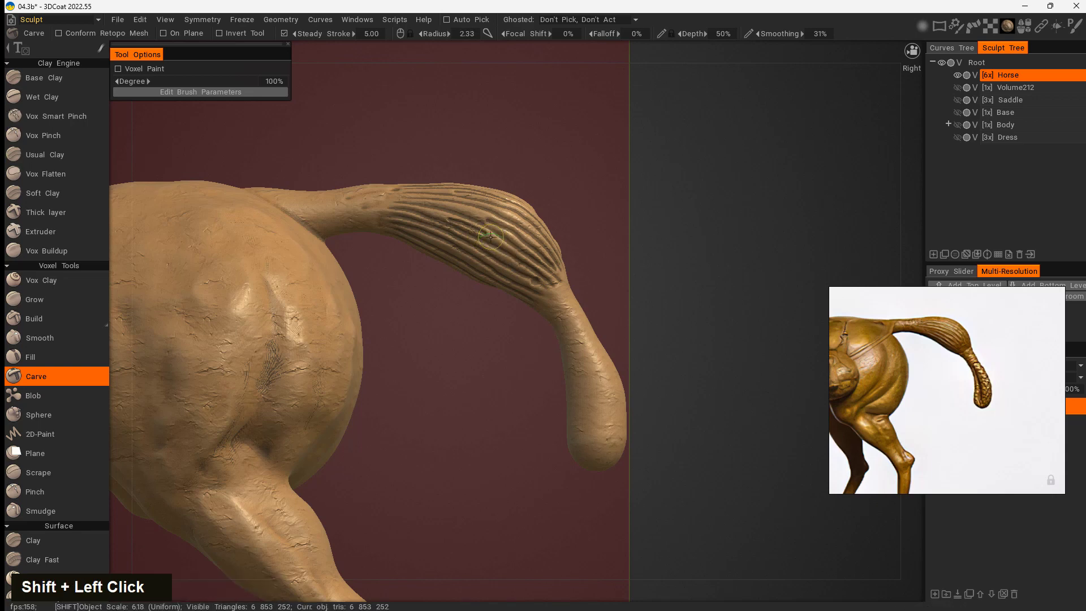
right_click_drag(691, 385, 348, 469)
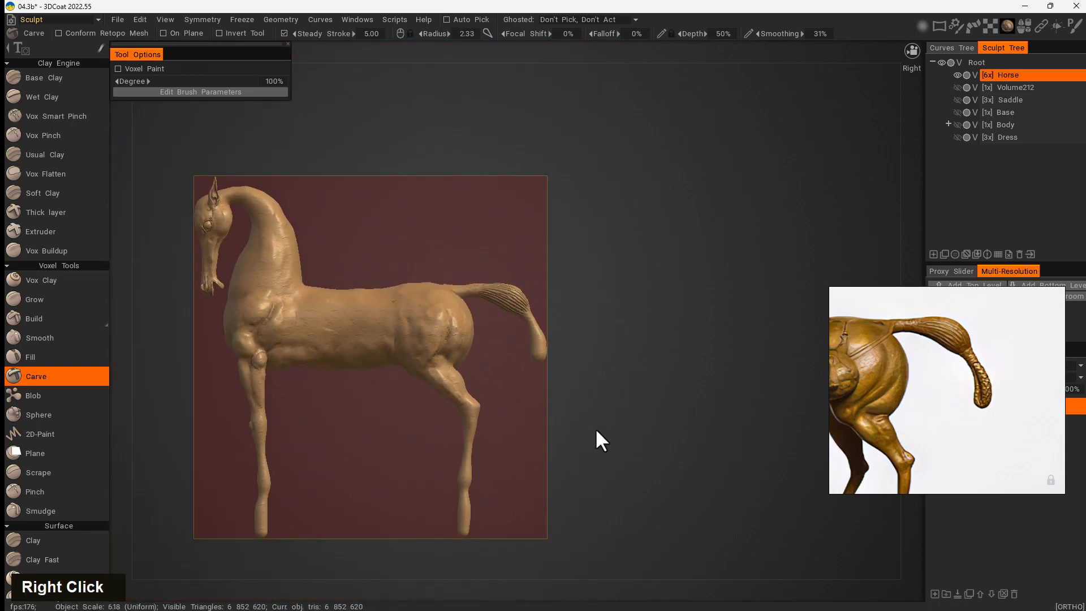
right_click_drag(595, 428, 781, 401)
middle_click_drag(482, 249, 484, 270)
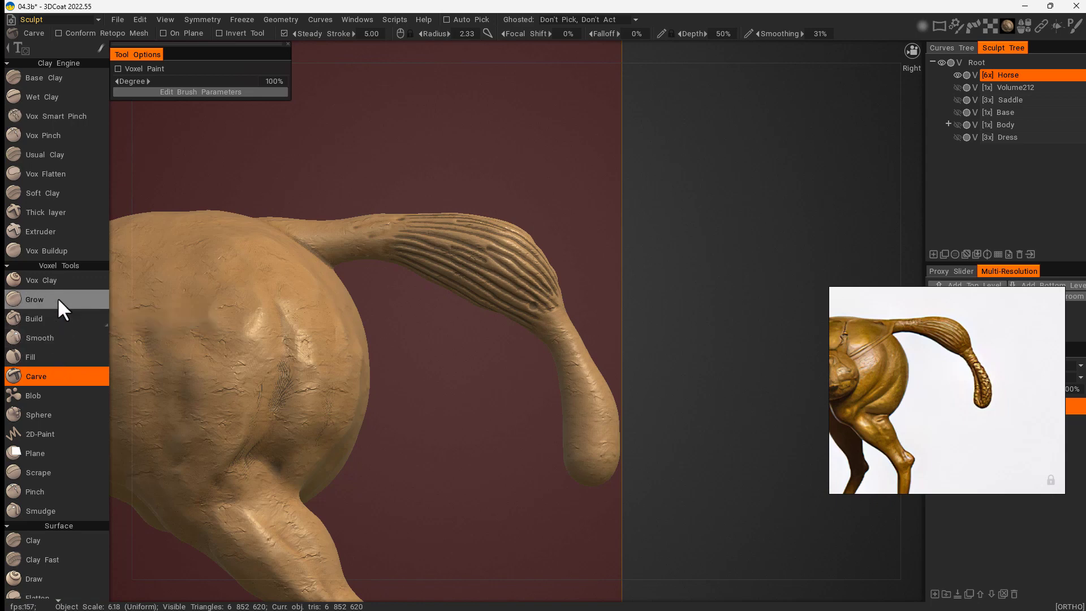
- Even out the grooves on the tail's side and rear-facing side using the Fill brush at radius 2.75 and depth 59%
mouse_move(56, 320)
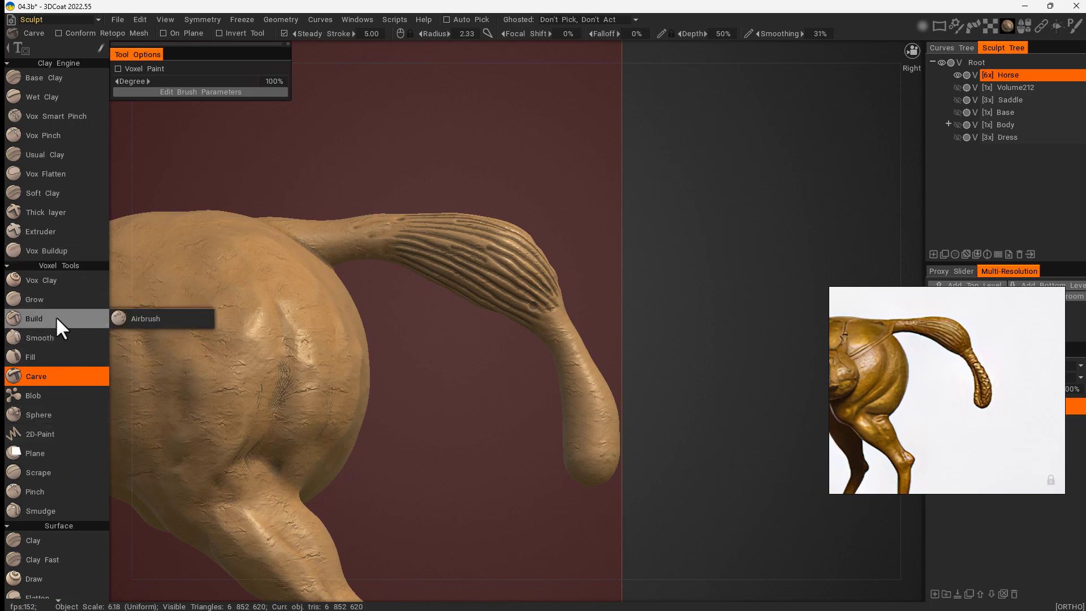
left_click(54, 355)
right_click_drag(518, 274, 517, 289)
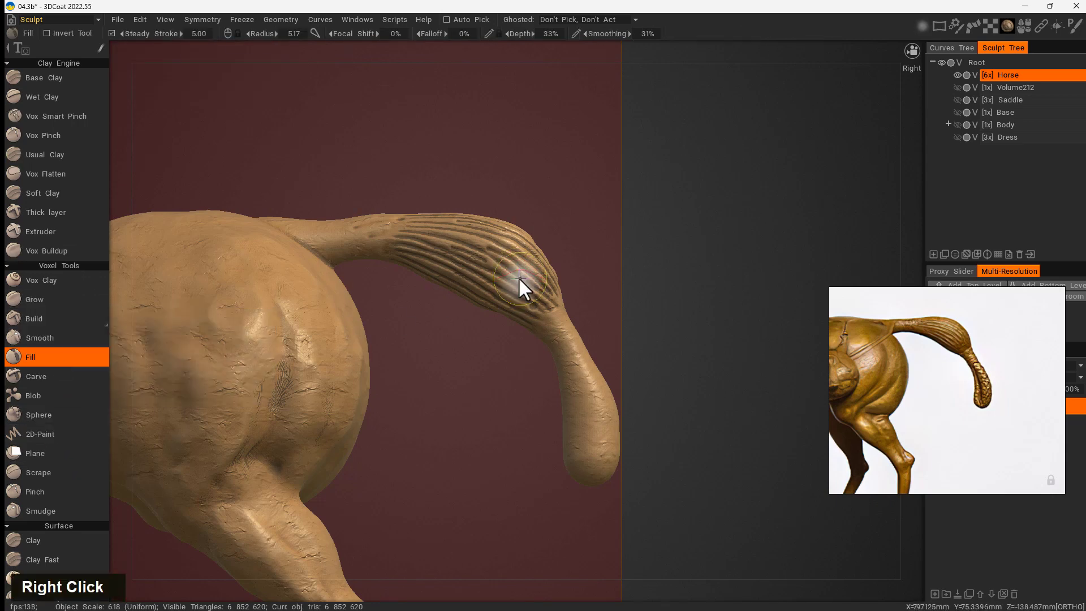
double_click(517, 290)
mouse_move(490, 263)
left_mouse_down()
mouse_move(514, 255)
mouse_move(542, 291)
mouse_move(516, 299)
mouse_move(473, 266)
left_mouse_up()
right_click_drag(473, 267, 473, 255)
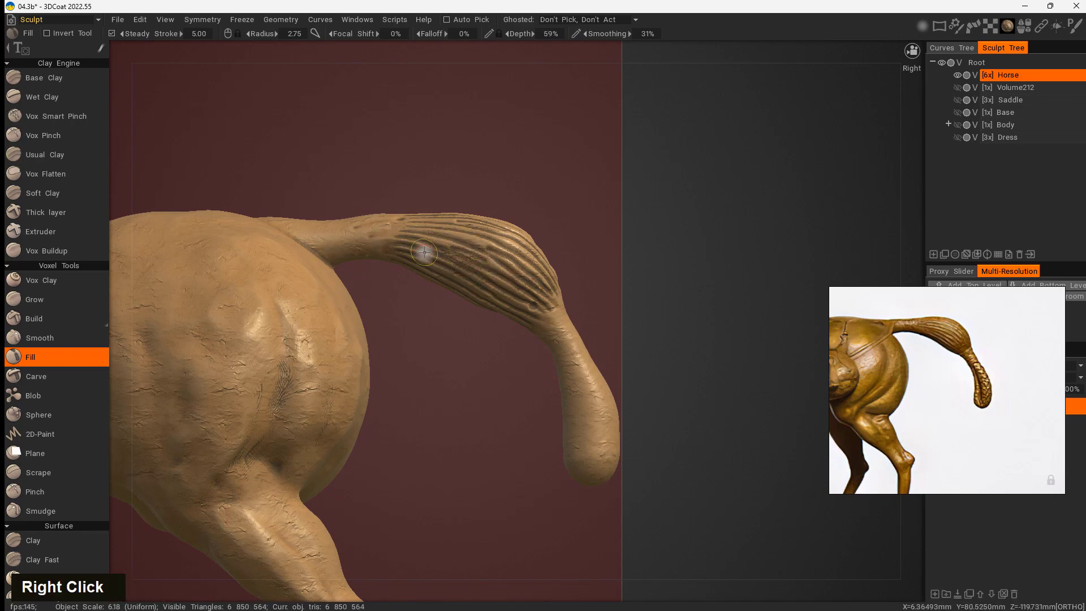
double_click(626, 300)
left_click_drag(626, 300, 548, 305)
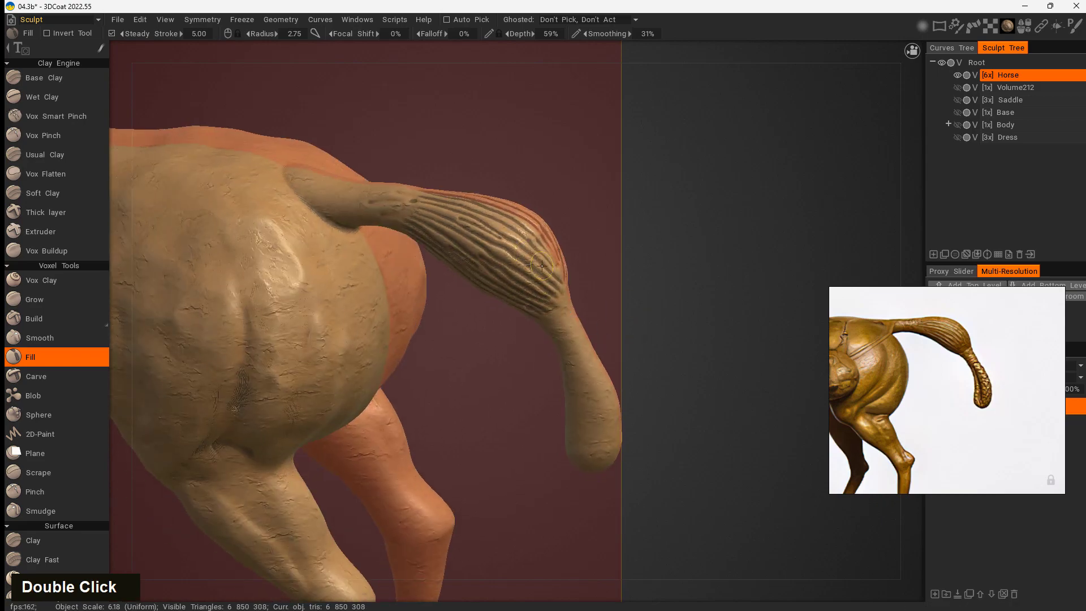
left_click_drag(512, 242, 525, 283)
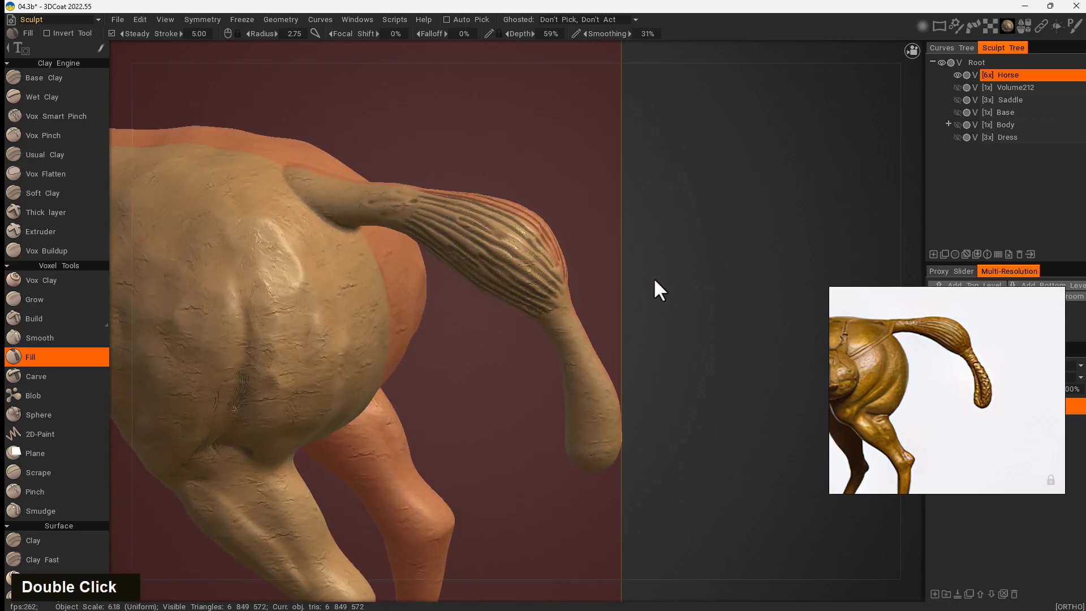
- Fill the rough grooves along the tail's underside and lower side with the same brush
mouse_move(655, 280)
left_mouse_down()
mouse_move(530, 266)
mouse_move(515, 142)
mouse_move(569, 90)
left_mouse_up()
left_click_drag(657, 308, 782, 202)
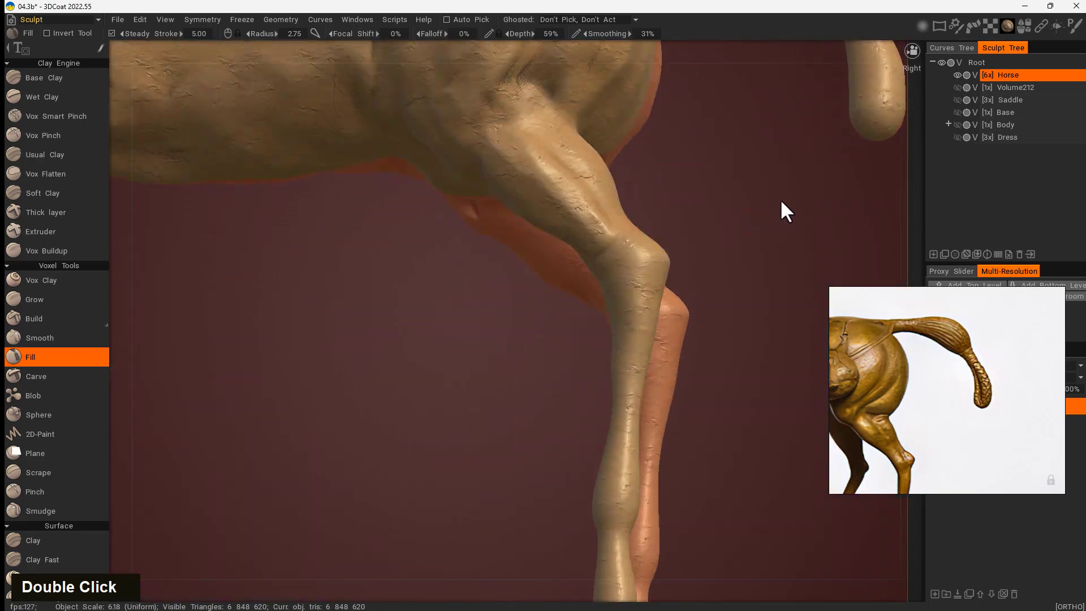
mouse_move(781, 210)
middle_mouse_down()
mouse_move(476, 492)
mouse_move(558, 294)
middle_mouse_up()
mouse_move(557, 294)
left_mouse_down()
mouse_move(534, 277)
mouse_move(447, 275)
left_mouse_up()
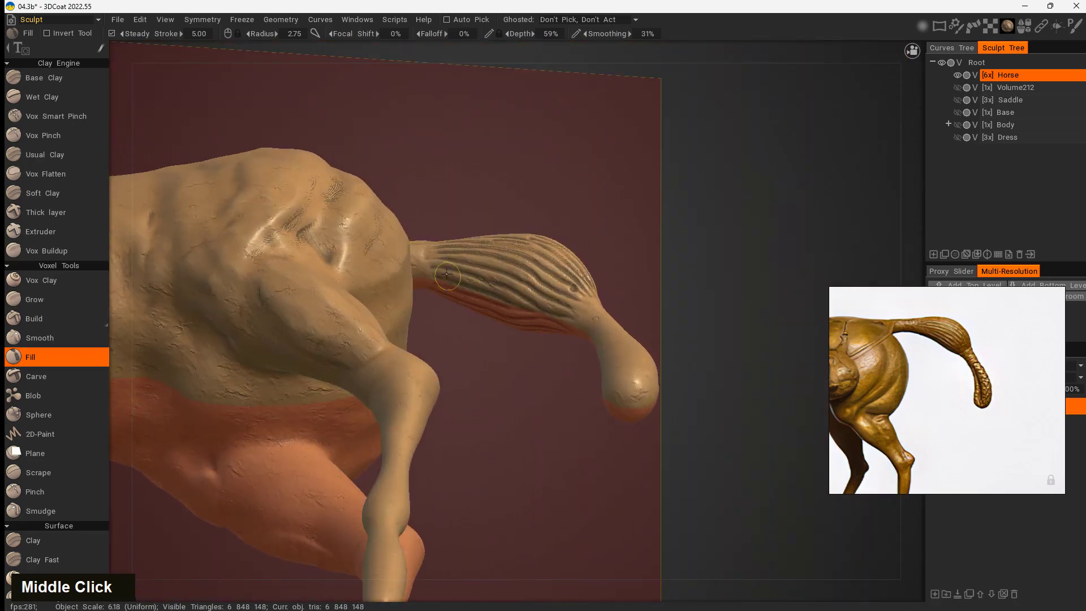
mouse_move(473, 383)
middle_mouse_down()
mouse_move(515, 474)
mouse_move(526, 447)
middle_mouse_up()
left_click_drag(582, 338, 506, 300)
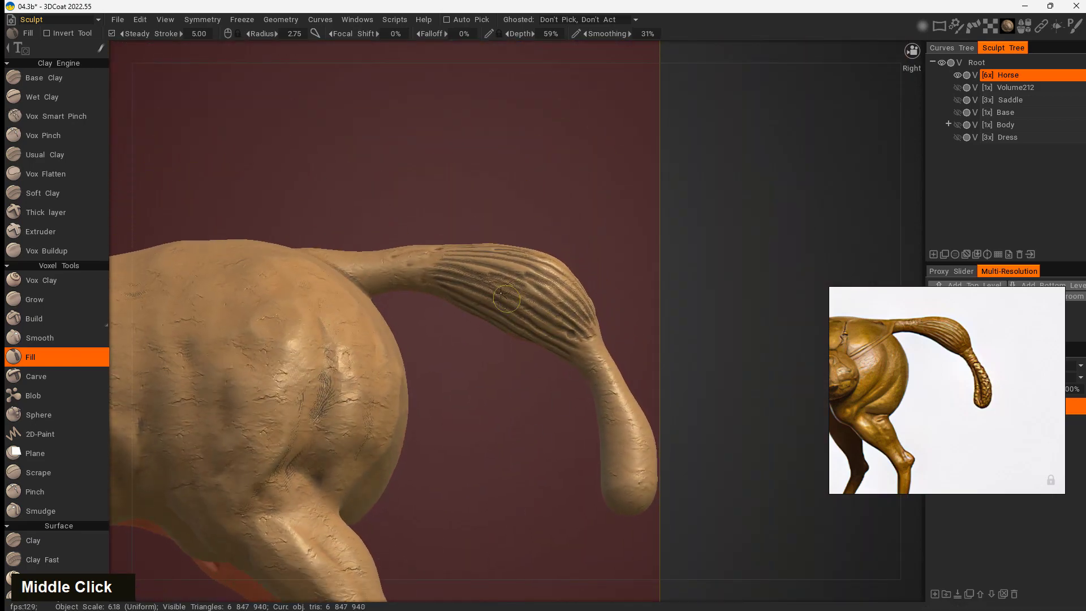
- Smooth the filled strands along the tail, from the narrow end back toward its base
middle_click_drag(491, 410, 496, 444)
mouse_move(577, 326)
left_mouse_down("shift")
mouse_move(432, 275)
mouse_move(501, 263)
left_mouse_up("shift")
middle_click_drag(560, 272, 529, 308)
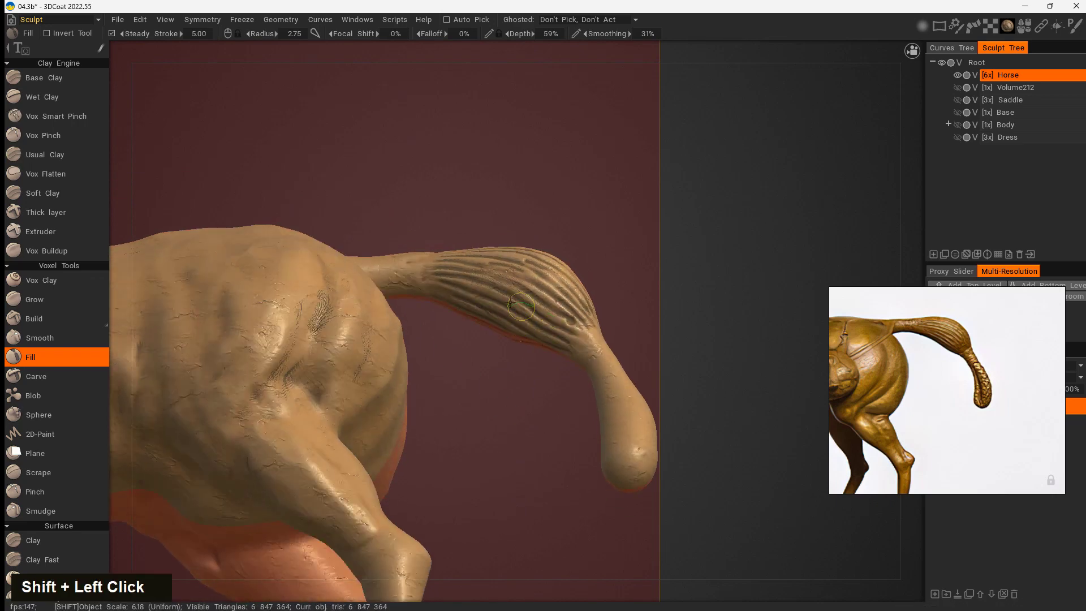
mouse_move(429, 293)
middle_mouse_down()
mouse_move(526, 521)
mouse_move(650, 381)
middle_mouse_up()
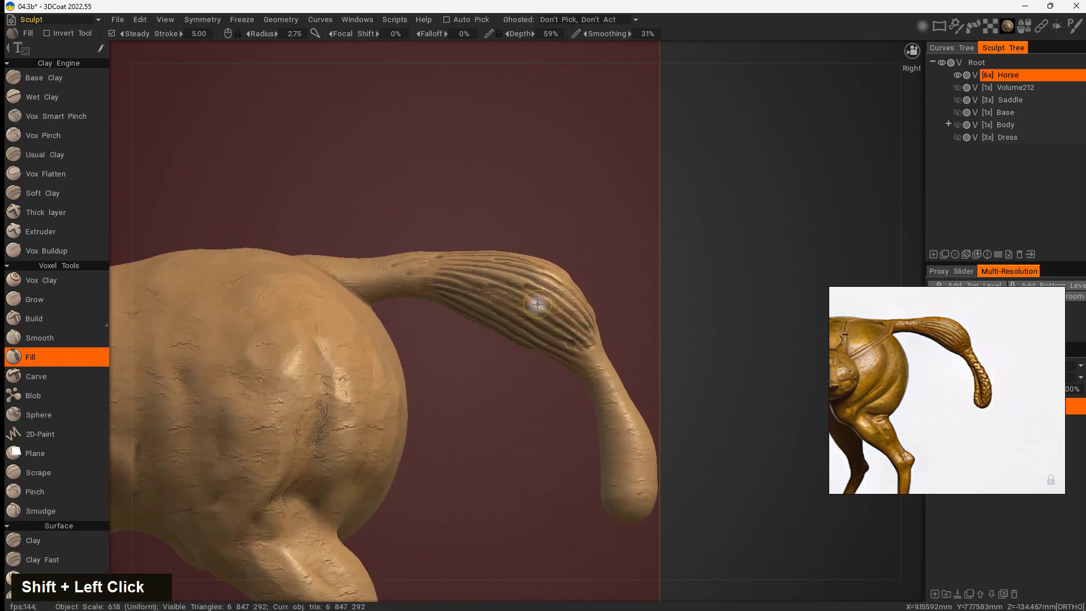
mouse_move(586, 354)
left_mouse_down("shift")
mouse_move(517, 308)
mouse_move(434, 275)
left_mouse_up("shift")
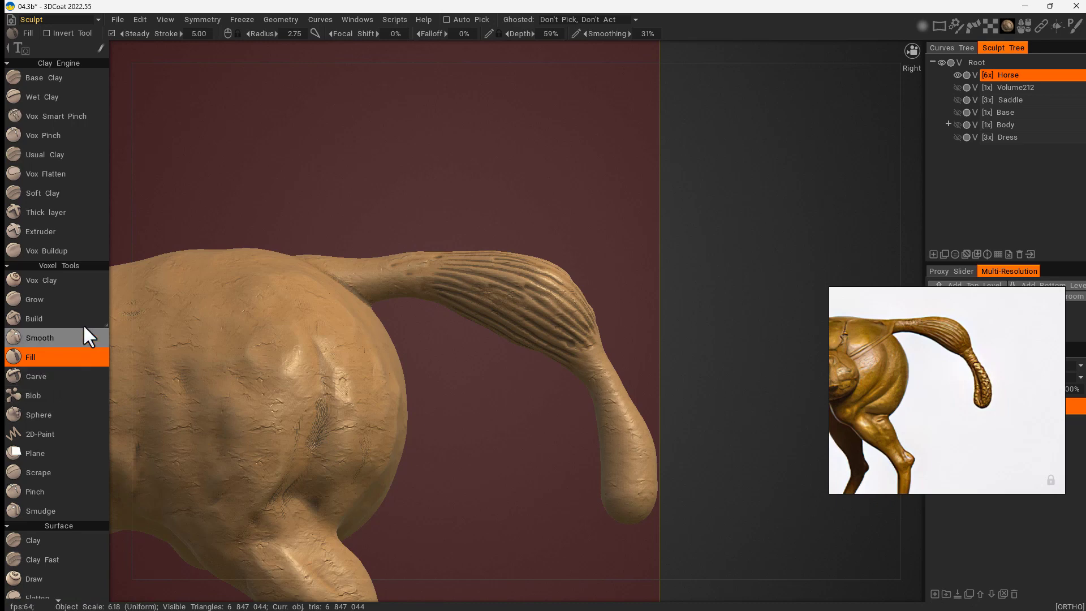
- Build raised rings around the tail where the strands narrow, using Carve at radius 1.11 and depth 40%
left_click(56, 375)
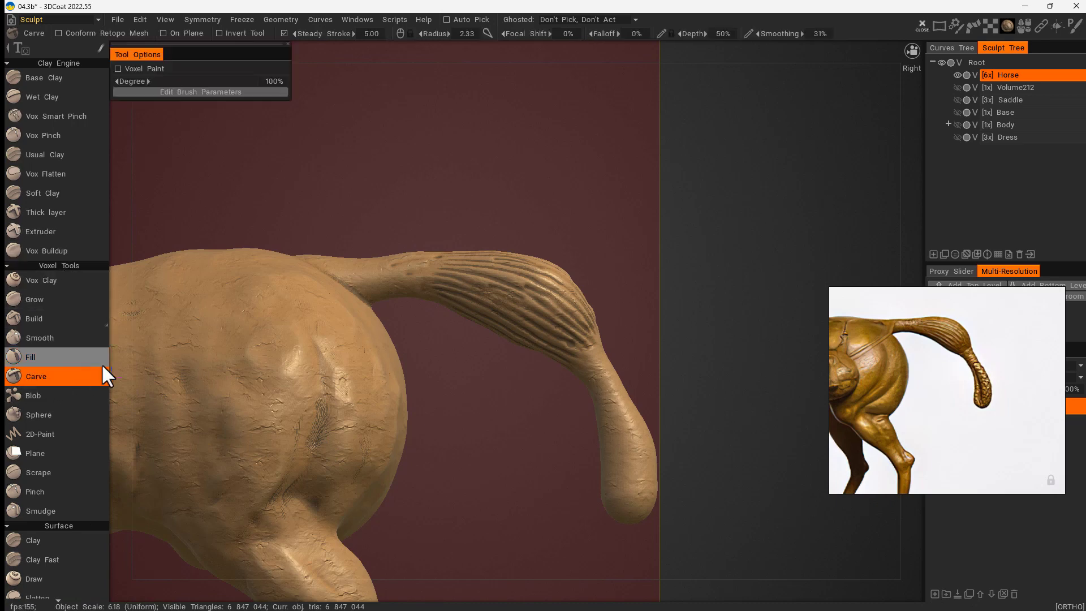
right_click(593, 366)
right_click_drag(592, 365, 593, 385)
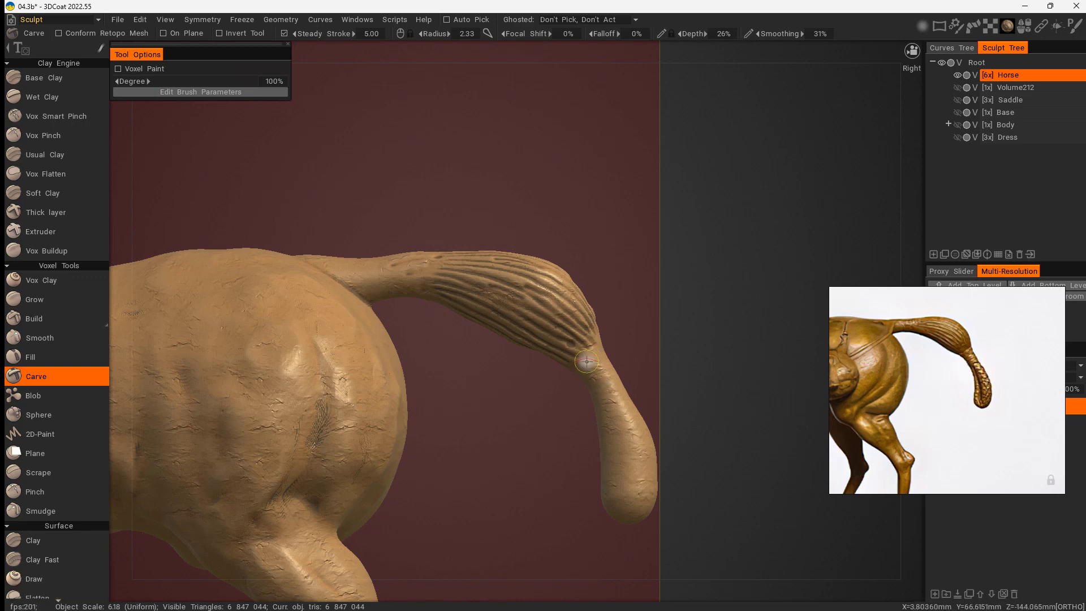
right_click_drag(590, 358, 585, 363)
left_click_drag(586, 363, 593, 349)
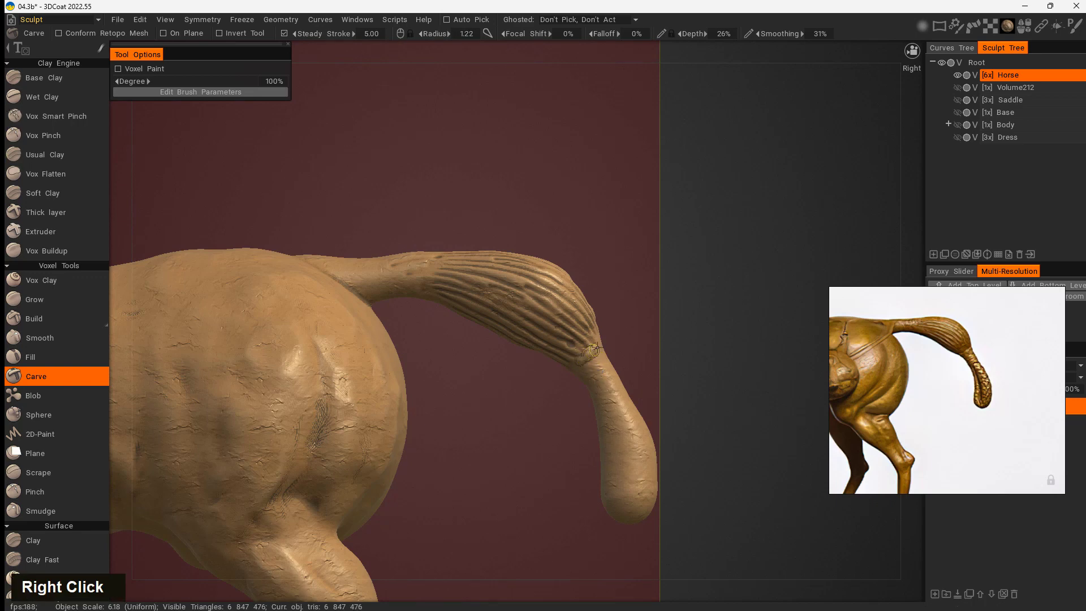
key("ctrl")
key("ctrl+z")
mouse_move(586, 353)
right_mouse_down()
mouse_move(593, 367)
mouse_move(572, 361)
right_mouse_up()
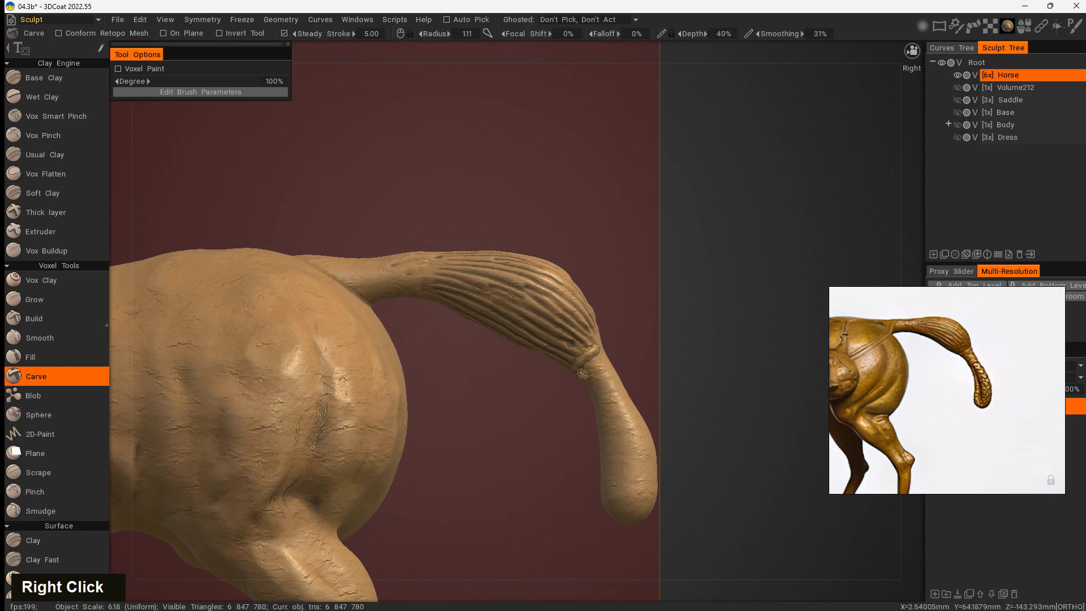
left_click_drag(582, 374, 597, 359)
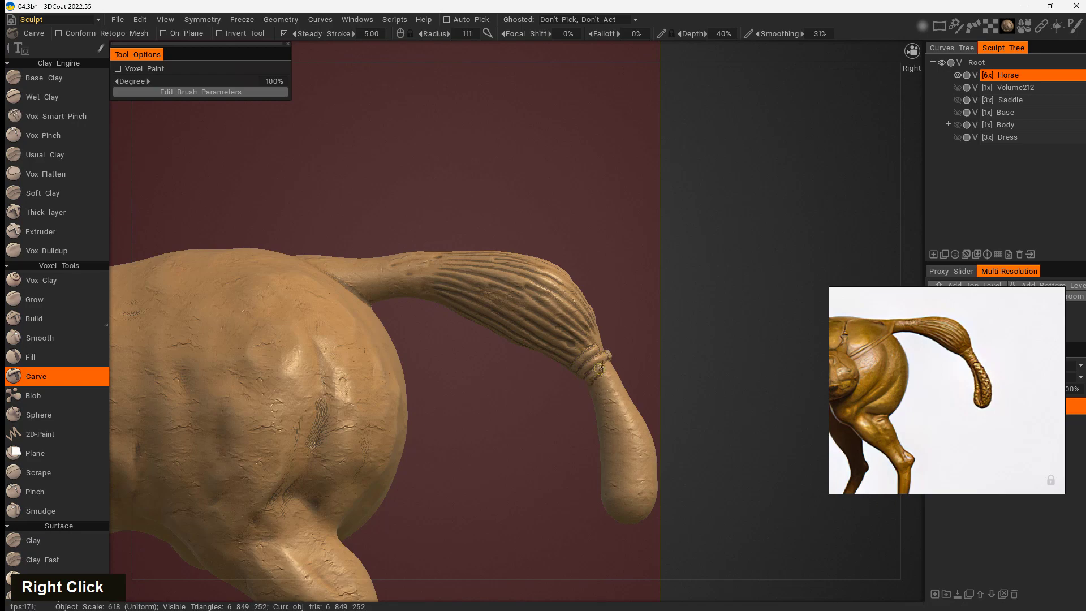
- Stack more raised rings below the first ones and wrap them around the tail's rear, undoing the uneven stroke
mouse_move(606, 376)
left_mouse_down()
mouse_move(616, 369)
mouse_move(684, 456)
mouse_move(605, 364)
mouse_move(616, 348)
mouse_move(572, 434)
mouse_move(667, 364)
mouse_move(555, 425)
mouse_move(576, 372)
mouse_move(570, 388)
mouse_move(630, 406)
mouse_move(531, 445)
mouse_move(538, 416)
left_mouse_up()
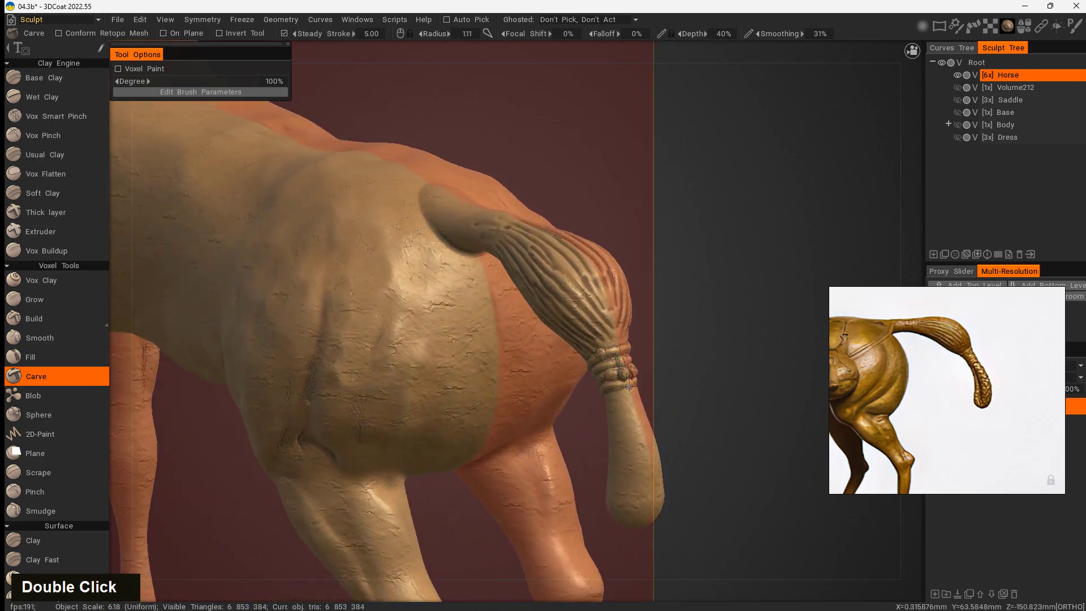
key("ctrl+z")
left_click_drag(617, 349, 582, 360)
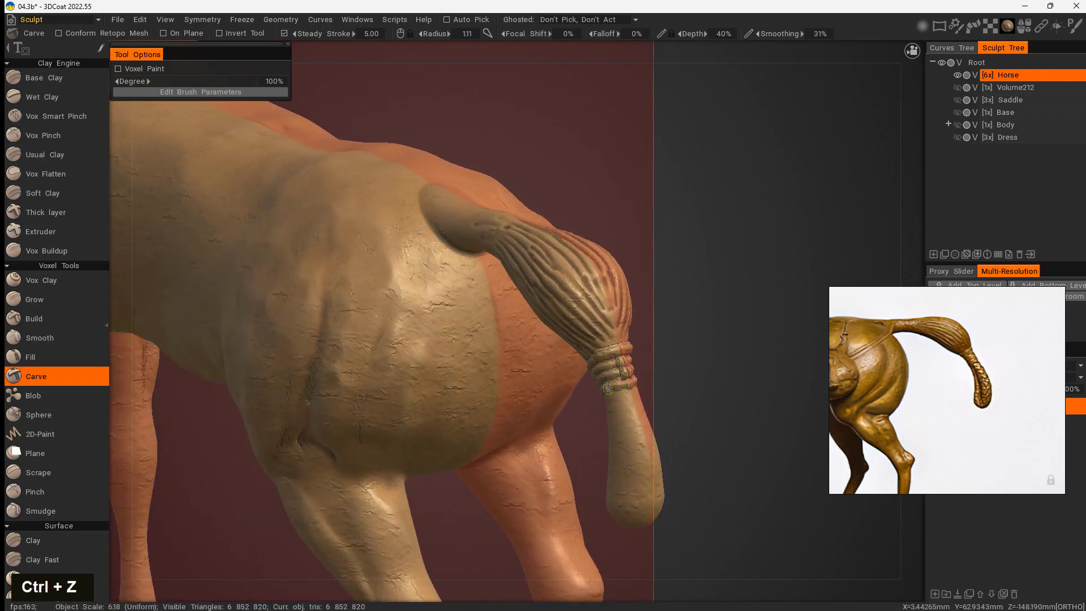
left_click_drag(693, 359, 776, 300)
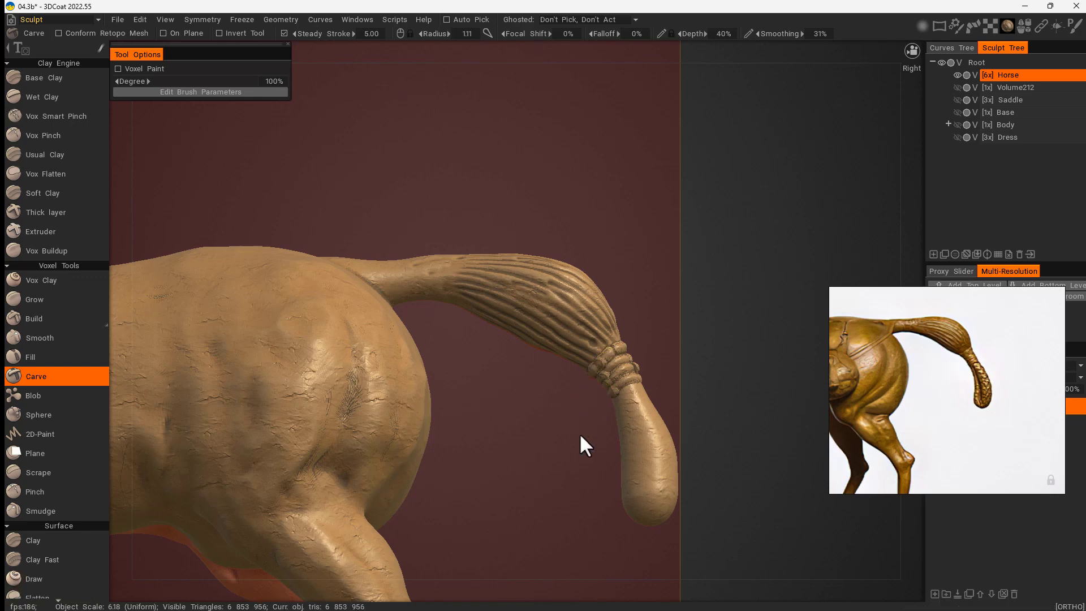
- Carve another ring at the lower edge of the tail binding and continue it around the inner and rear sides
left_click_drag(622, 396, 640, 384)
left_click_drag(594, 421, 607, 423)
double_click(673, 399)
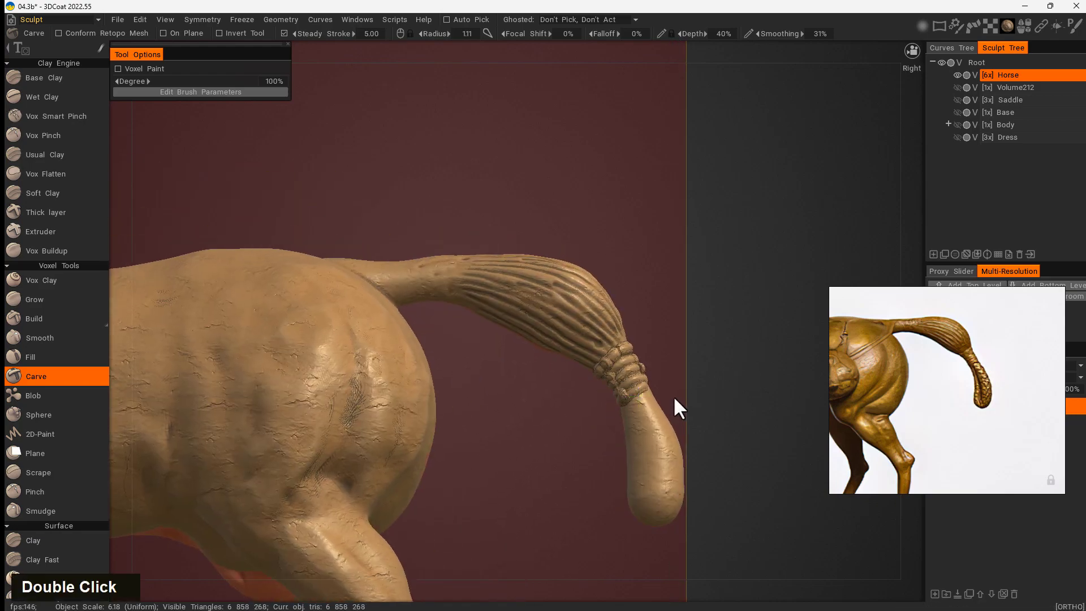
key("ctrl+z")
middle_click_drag(616, 438, 615, 401)
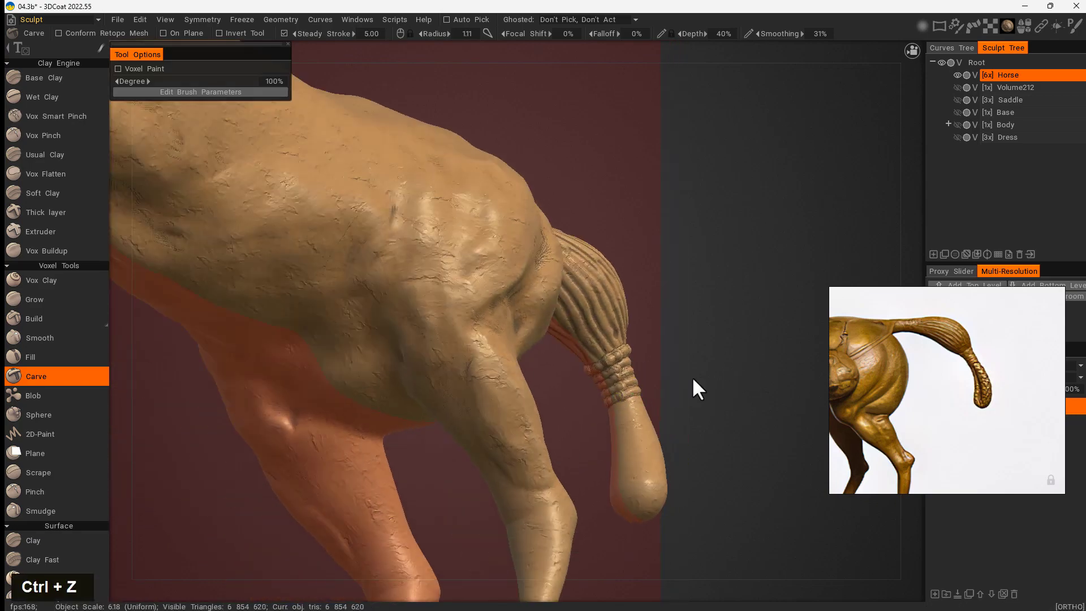
mouse_move(694, 380)
left_mouse_down()
mouse_move(576, 452)
mouse_move(659, 386)
left_mouse_up()
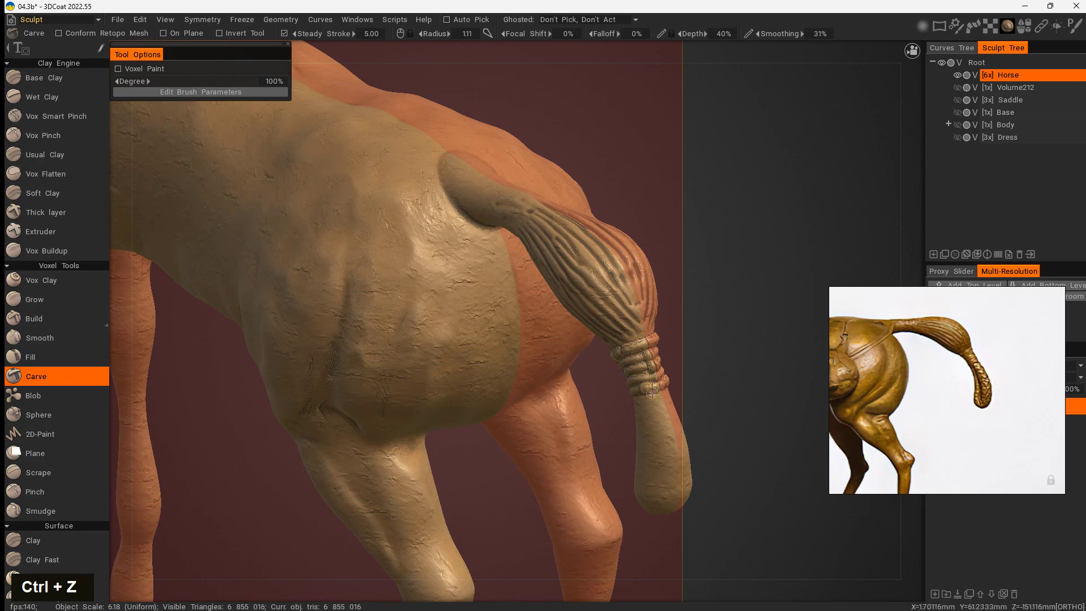
- Smooth the tail's raised rings all the way around with a radius 3.10 brush
mouse_move(721, 366)
right_mouse_down()
mouse_move(802, 354)
mouse_move(693, 383)
mouse_move(650, 380)
right_mouse_up()
mouse_move(650, 385)
left_mouse_down("shift")
mouse_move(632, 413)
mouse_move(640, 358)
mouse_move(605, 370)
left_mouse_up("shift")
mouse_move(600, 444)
left_mouse_down("shift")
mouse_move(634, 375)
mouse_move(594, 388)
mouse_move(628, 404)
left_mouse_up("shift")
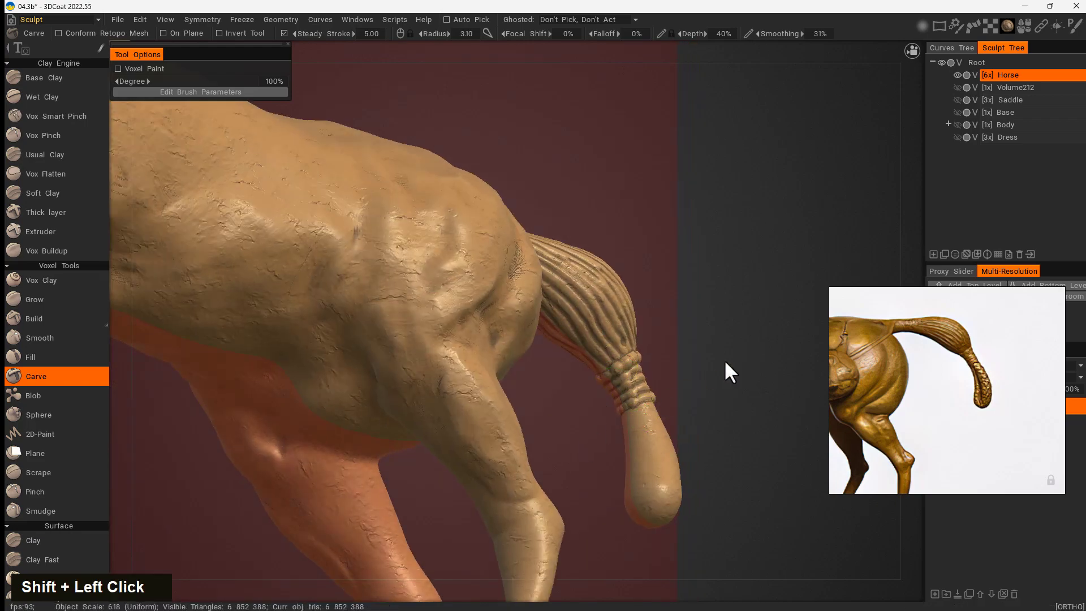
left_click_drag(723, 359, 509, 441)
mouse_move(636, 390)
left_mouse_down("shift")
mouse_move(651, 379)
mouse_move(650, 355)
mouse_move(661, 387)
left_mouse_up("shift")
left_click_drag(694, 390, 754, 392)
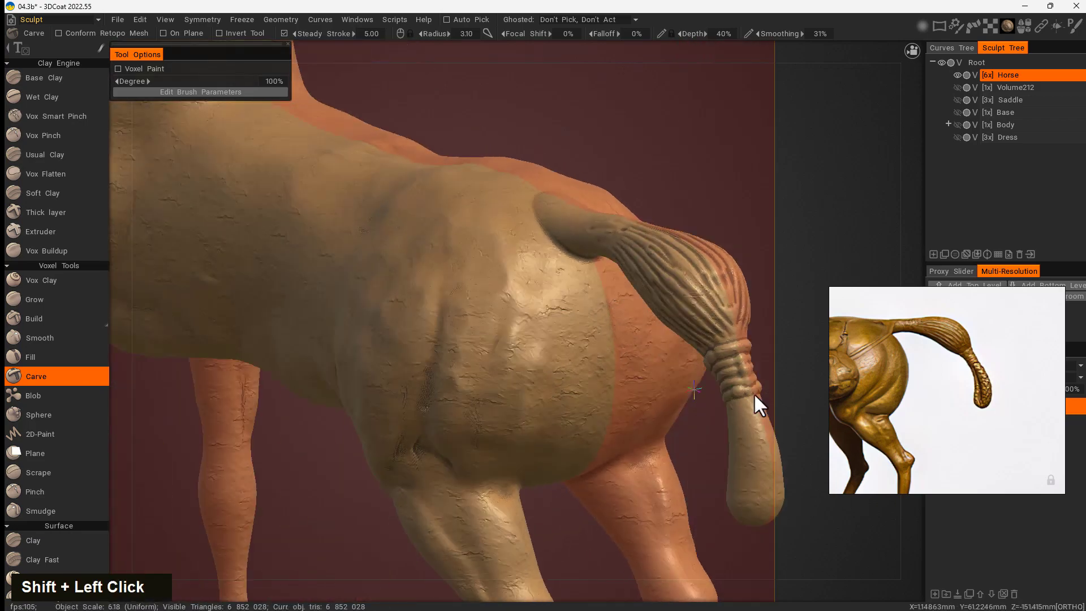
- Compare the horse's side profile and bound tail end with the bronze statue reference
right_click_drag(755, 393, 734, 368)
middle_click_drag(734, 369, 567, 521)
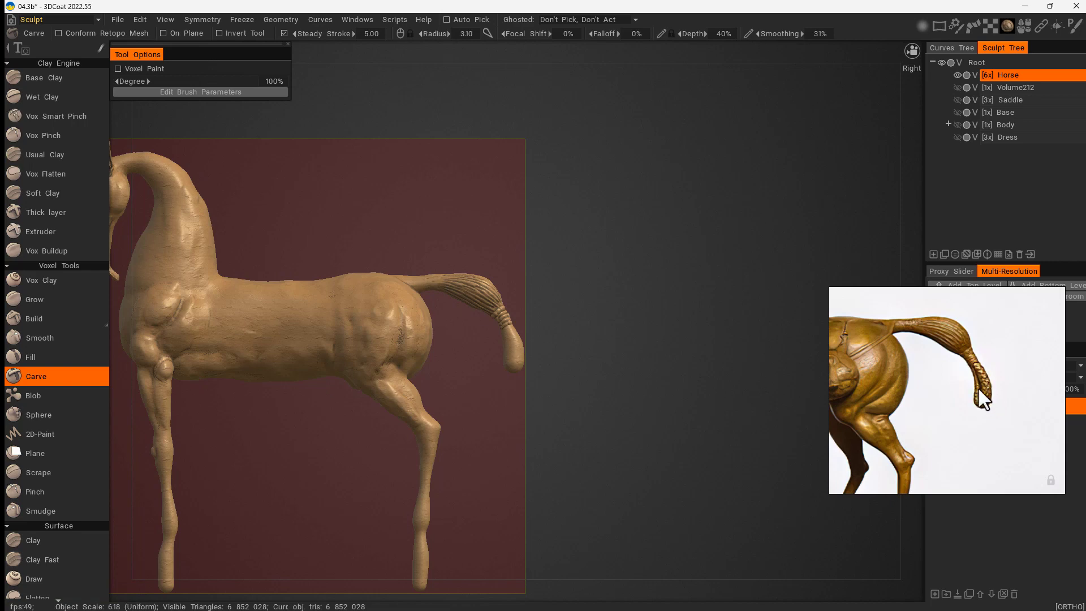
right_click_drag(615, 475, 754, 446)
middle_click_drag(754, 447, 780, 448)
right_click_drag(781, 441, 728, 467)
middle_click_drag(727, 468, 642, 371)
right_click_drag(643, 371, 654, 403)
middle_click_drag(653, 403, 705, 288)
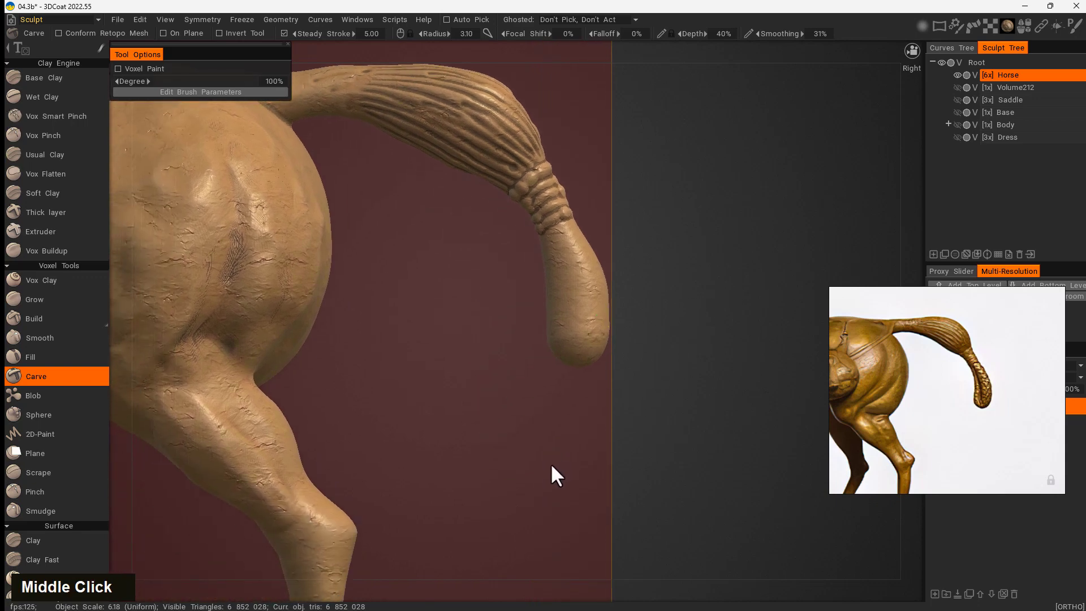
- Carve parallel diagonal raised strands across the rounded tail end below the rings at radius 0.913 and depth 40%
right_click_drag(573, 261, 560, 262)
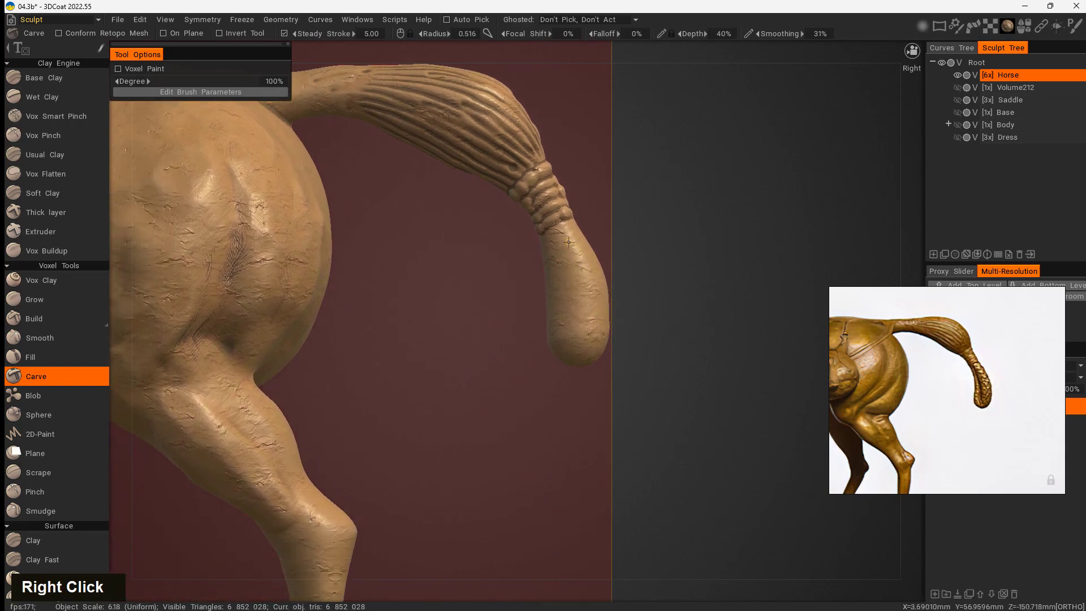
right_click_drag(570, 236, 569, 236)
left_click_drag(569, 235, 553, 268)
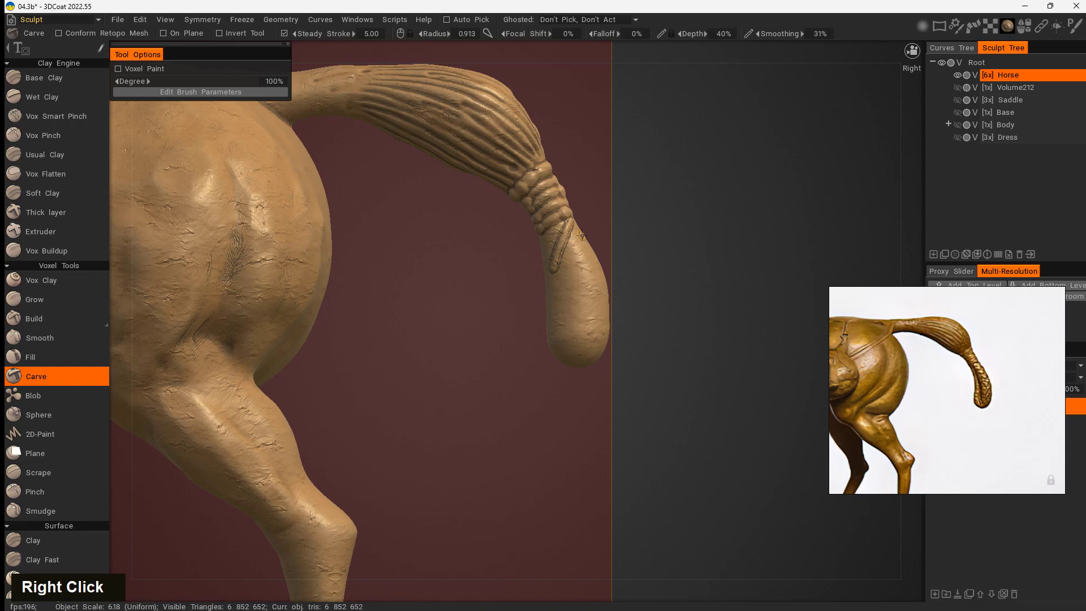
left_click_drag(582, 235, 552, 302)
left_click_drag(585, 258, 556, 325)
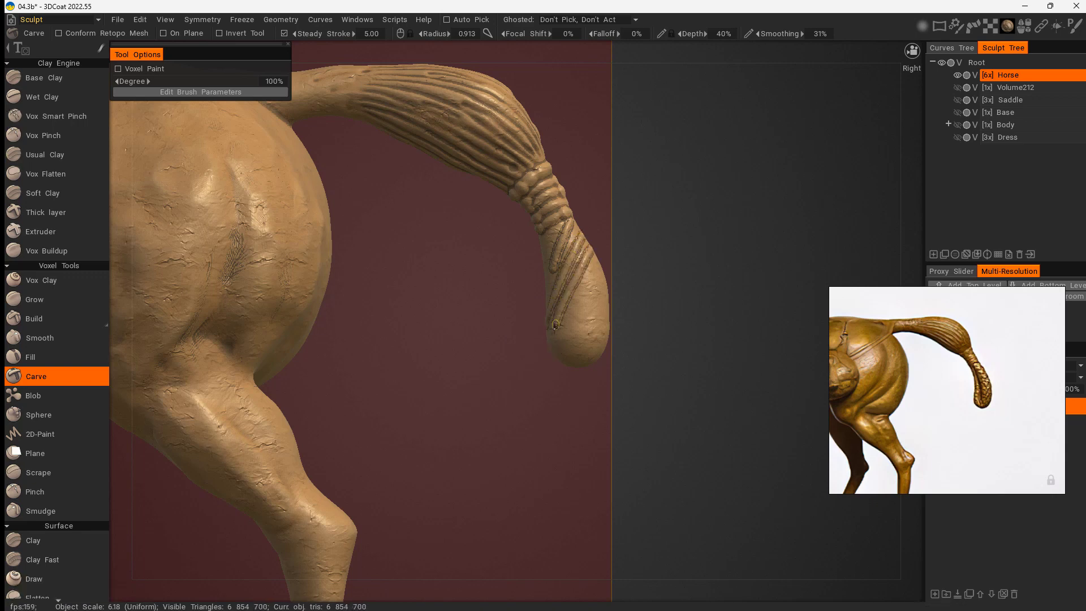
left_click_drag(593, 270, 558, 345)
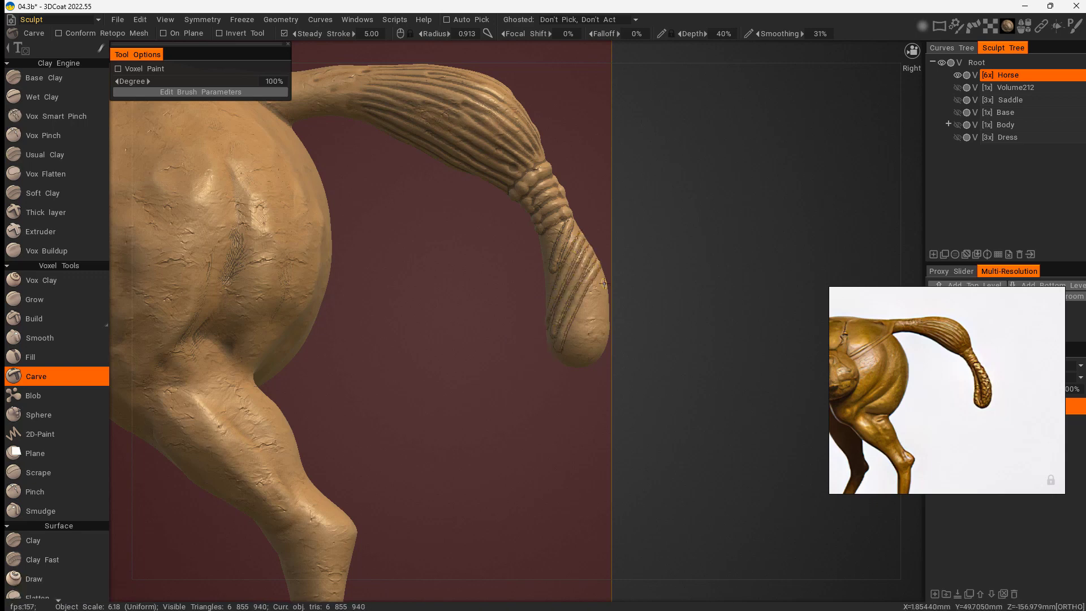
left_click_drag(603, 283, 563, 357)
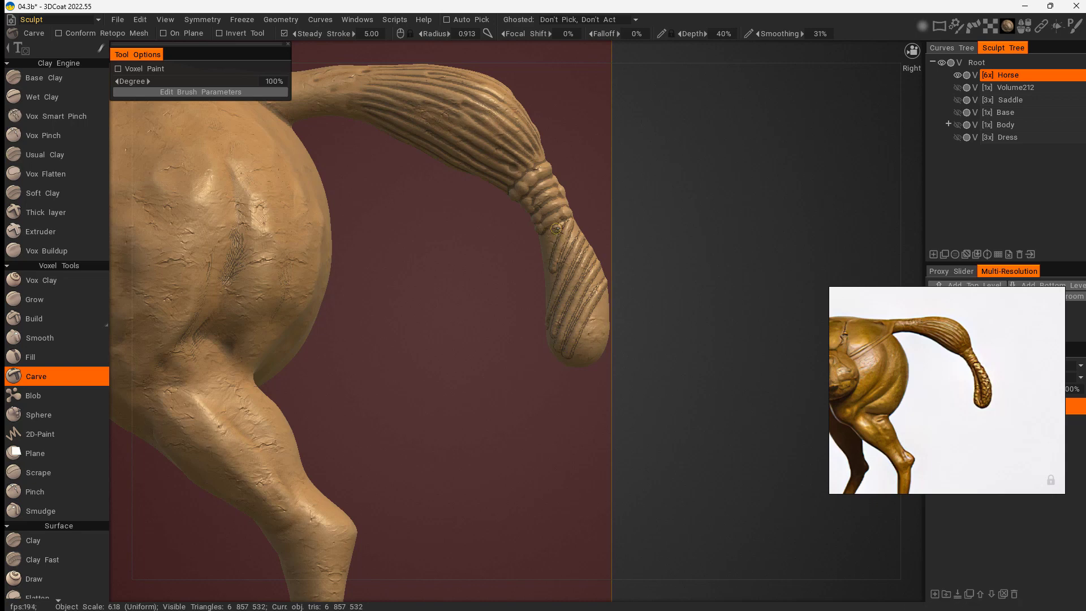
- Carve opposing diagonal strands over the first set to form a braid pattern on the tail end, including its rear
mouse_move(557, 229)
left_mouse_down()
mouse_move(588, 247)
mouse_move(565, 250)
mouse_move(600, 275)
mouse_move(608, 297)
left_mouse_up()
left_click_drag(551, 276, 610, 323)
mouse_move(552, 305)
left_mouse_down()
mouse_move(601, 347)
mouse_move(581, 356)
left_mouse_up()
mouse_move(629, 435)
left_mouse_down()
mouse_move(602, 453)
mouse_move(570, 451)
left_mouse_up()
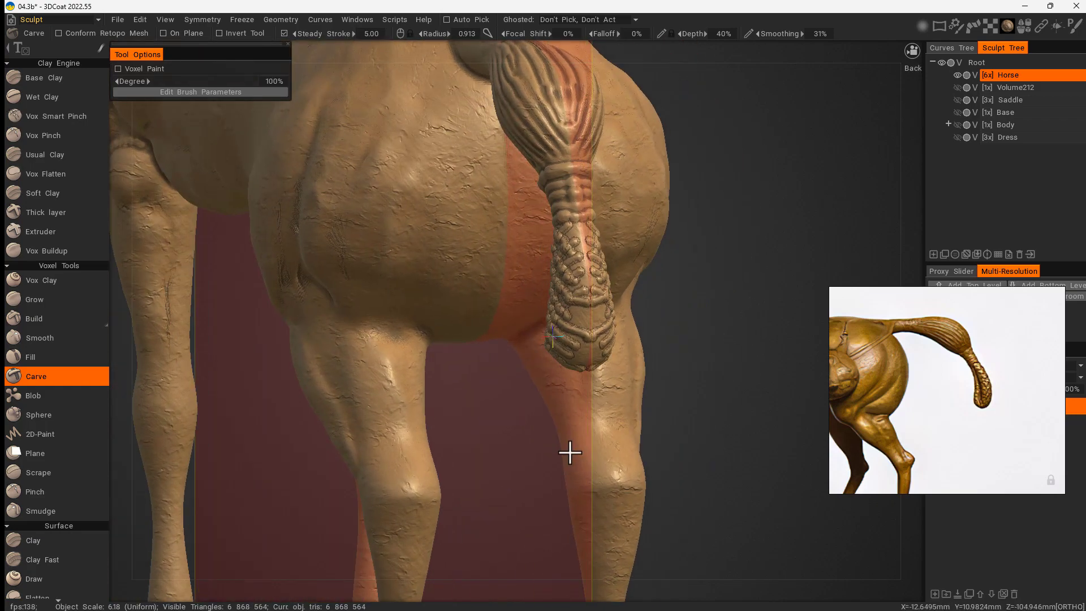
- Carve more crossing raised strands over the bare areas of the tail end's lower rear and side
mouse_move(582, 297)
left_mouse_down()
mouse_move(565, 339)
mouse_move(589, 312)
mouse_move(567, 356)
mouse_move(577, 371)
mouse_move(585, 348)
left_mouse_up()
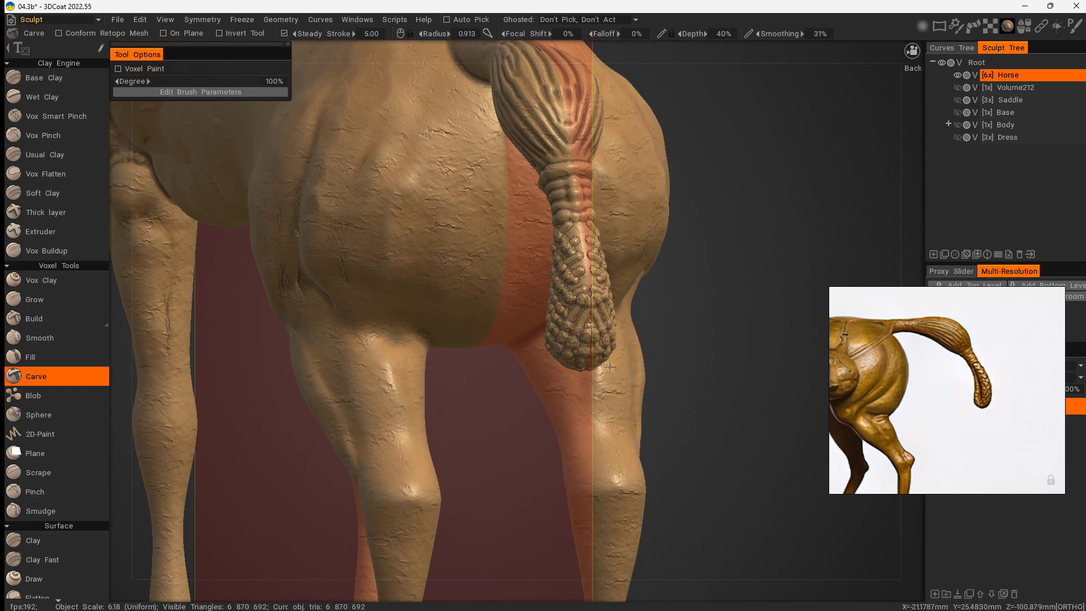
mouse_move(705, 330)
left_mouse_down()
mouse_move(688, 282)
mouse_move(701, 305)
left_mouse_up()
mouse_move(749, 303)
left_mouse_down()
mouse_move(761, 297)
mouse_move(764, 256)
mouse_move(755, 263)
left_mouse_up()
mouse_move(698, 296)
left_mouse_down()
mouse_move(780, 276)
mouse_move(722, 260)
left_mouse_up()
double_click(729, 265)
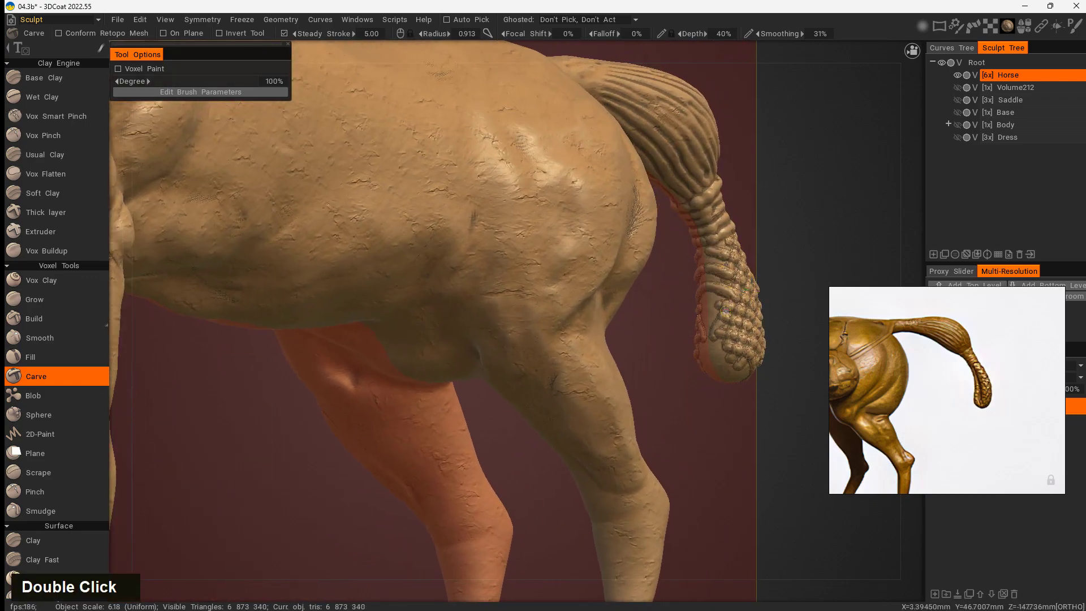
left_click_drag(715, 320, 718, 324)
left_click_drag(716, 254, 706, 267)
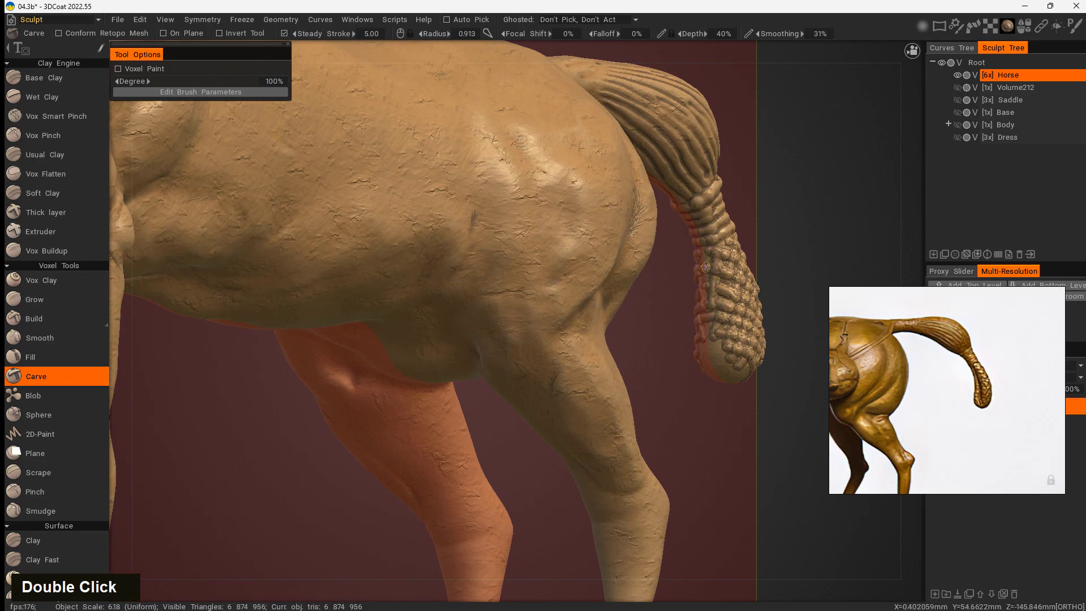
- Extend the carved braid pattern around the underside and tip of the tail end until no bare surface remains
left_click_drag(803, 339, 801, 249)
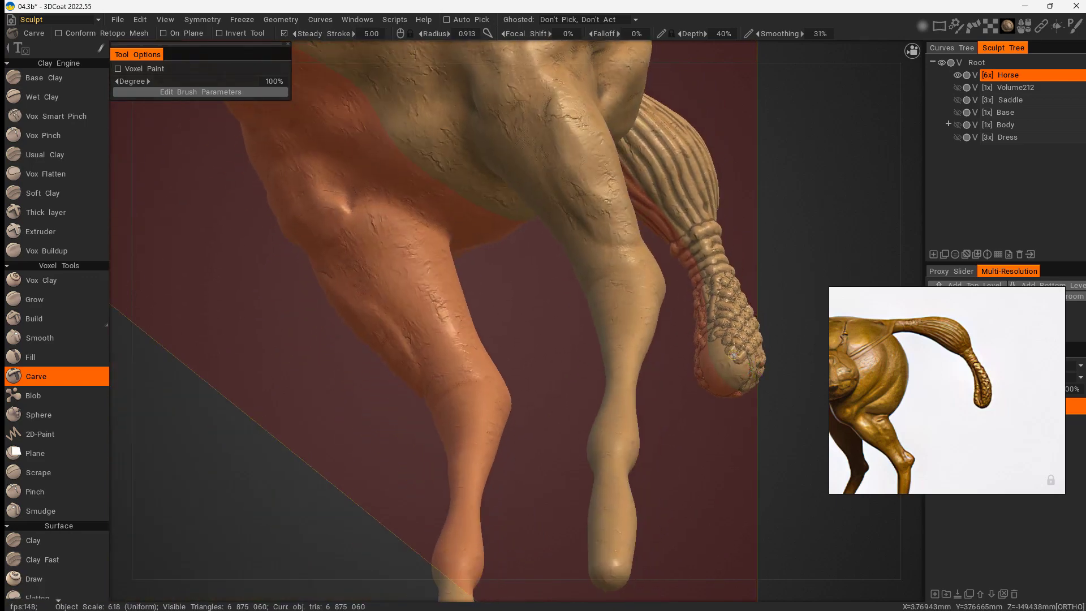
mouse_move(741, 353)
left_mouse_down()
mouse_move(716, 383)
mouse_move(709, 371)
left_mouse_up()
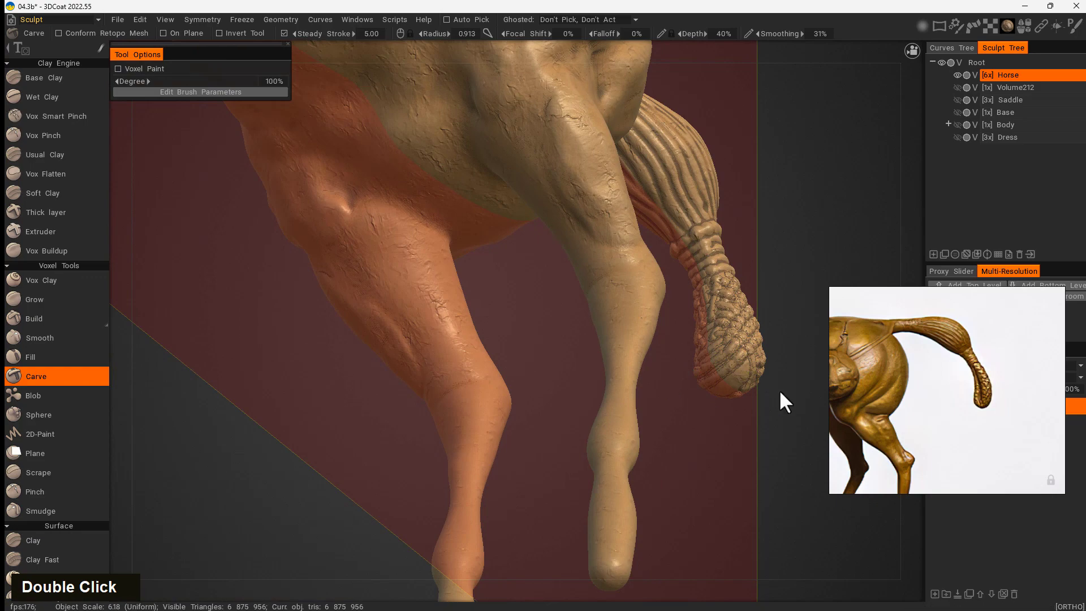
mouse_move(780, 394)
left_mouse_down()
mouse_move(751, 346)
mouse_move(721, 394)
mouse_move(748, 383)
mouse_move(735, 389)
left_mouse_up()
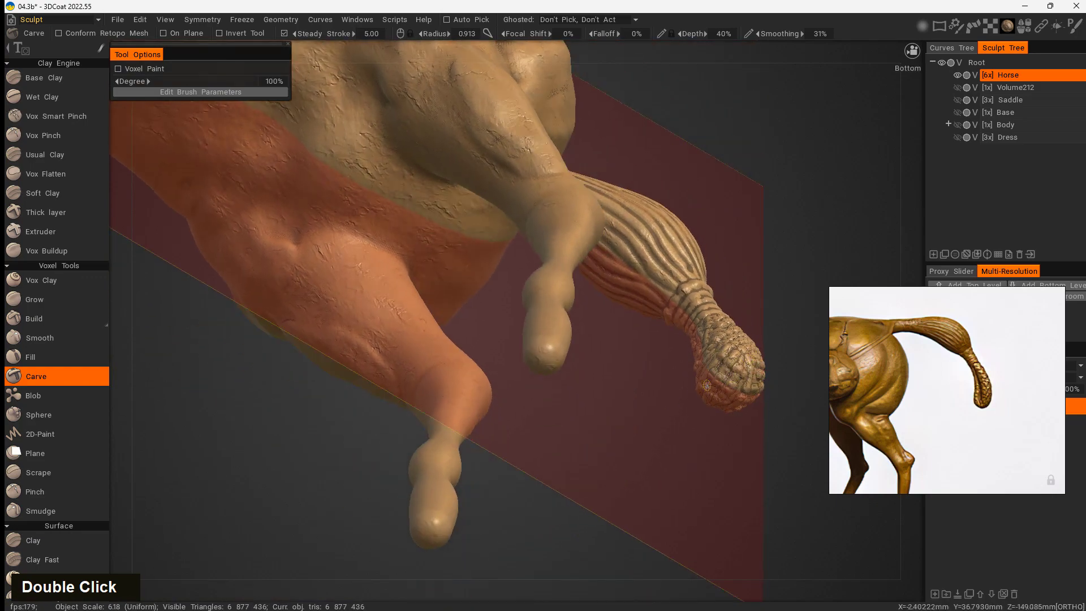
left_click_drag(789, 284, 708, 426)
middle_click_drag(733, 407, 633, 389)
left_click_drag(633, 389, 677, 451)
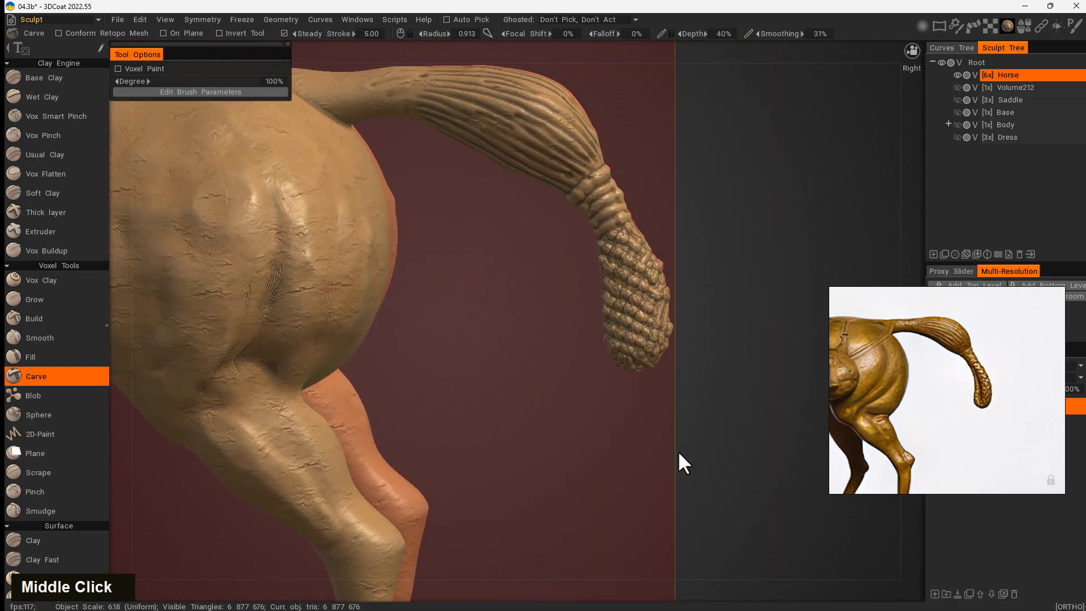
- Smooth the braided tail end on its side, rear and front edge with a radius 4.29 brush
right_click_drag(632, 307, 647, 317)
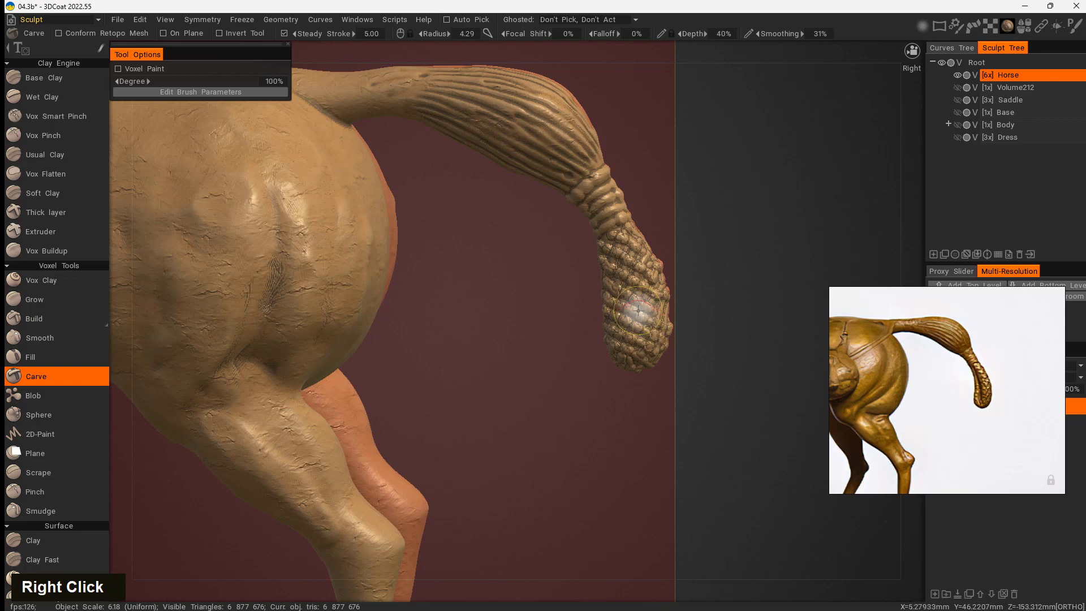
left_click_drag(651, 315, 633, 297, "shift")
double_click(649, 261, "shift")
left_click_drag(649, 261, 612, 305, "shift")
left_click_drag(645, 433, 486, 444)
left_click_drag(651, 248, 637, 288, "shift")
left_click_drag(722, 255, 860, 246)
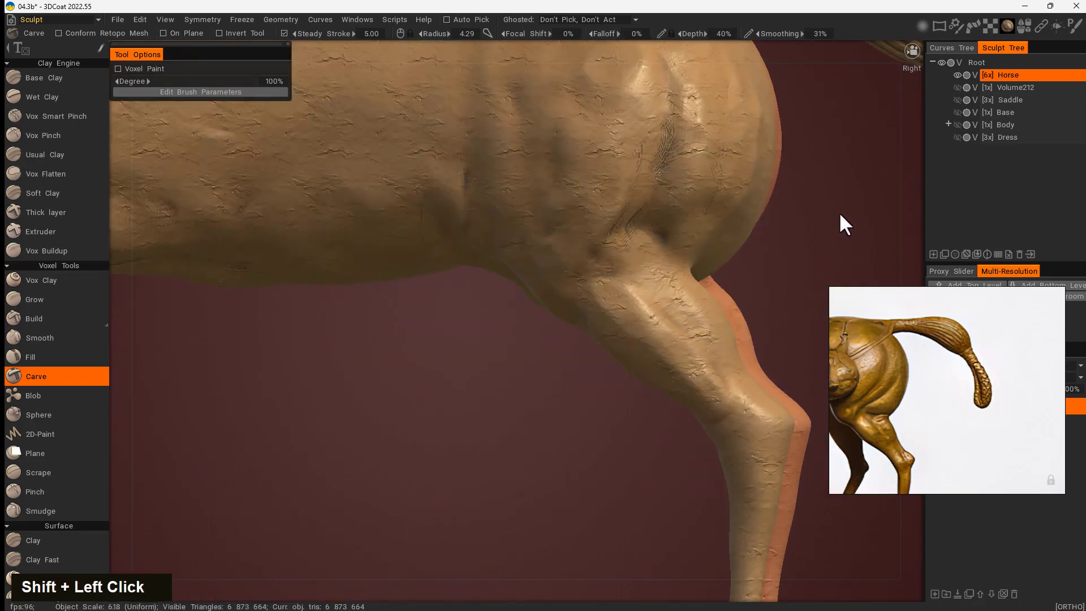
middle_click_drag(839, 212, 687, 328)
mouse_move(687, 328)
left_mouse_down("shift")
mouse_move(690, 429)
mouse_move(724, 497)
left_mouse_up("shift")
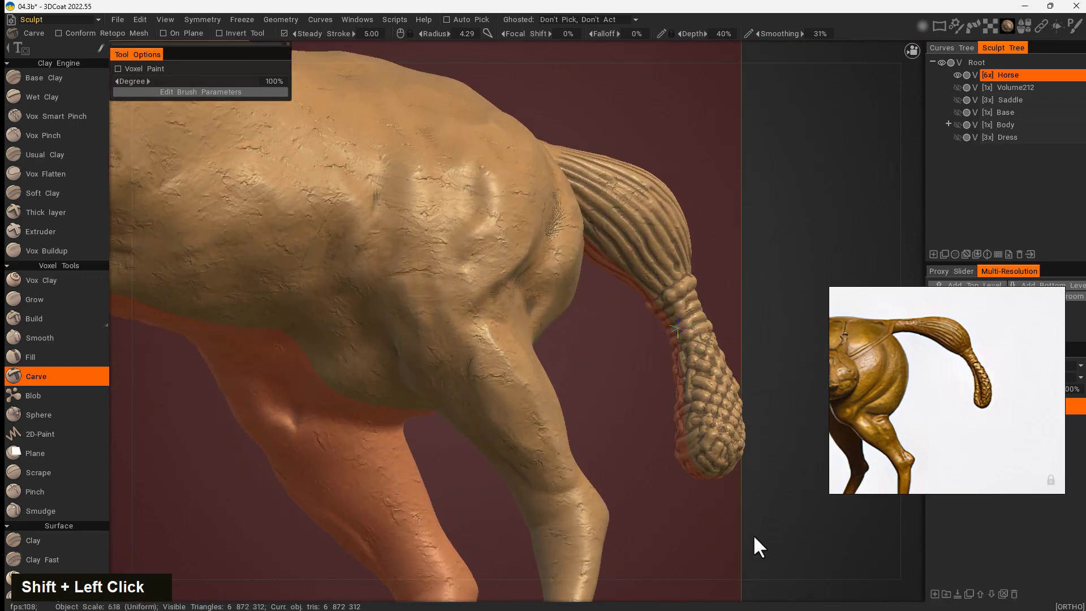
- Carve a hollow into the outer side of the hind leg's hock with Vox Buildup at radius 1.91 and depth 71%
right_click_drag(754, 536, 380, 422)
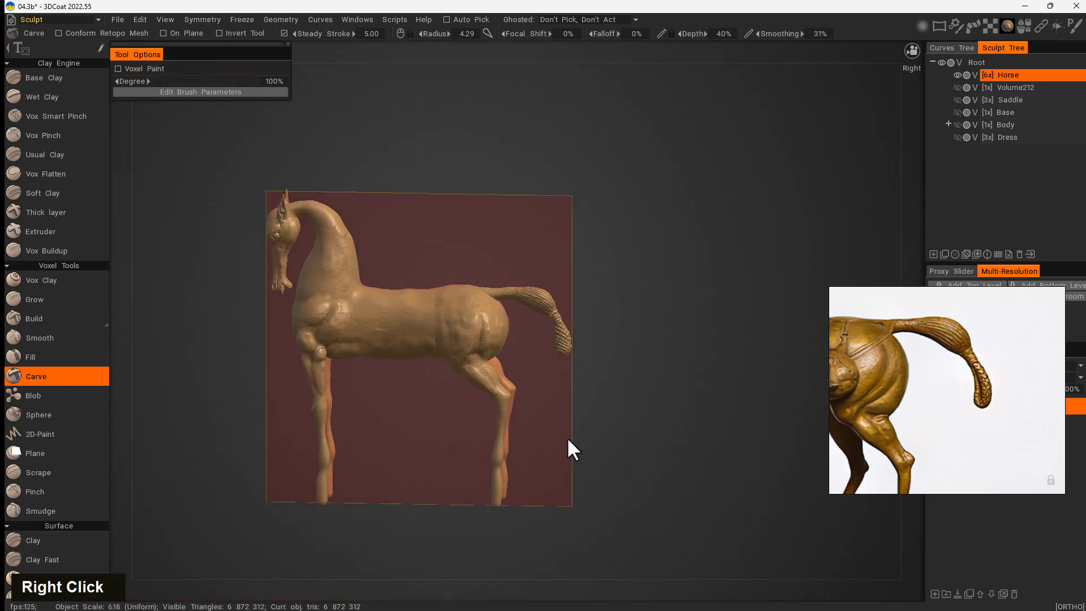
middle_click_drag(568, 440, 696, 465)
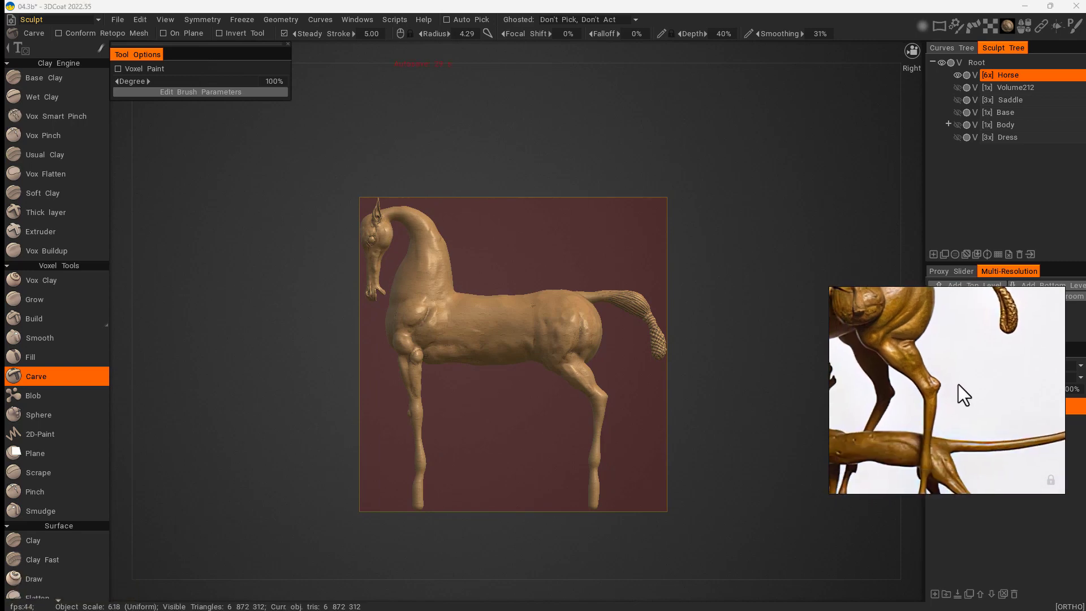
right_click_drag(734, 441, 752, 478)
middle_click_drag(752, 477, 589, 262)
right_click_drag(589, 262, 560, 286)
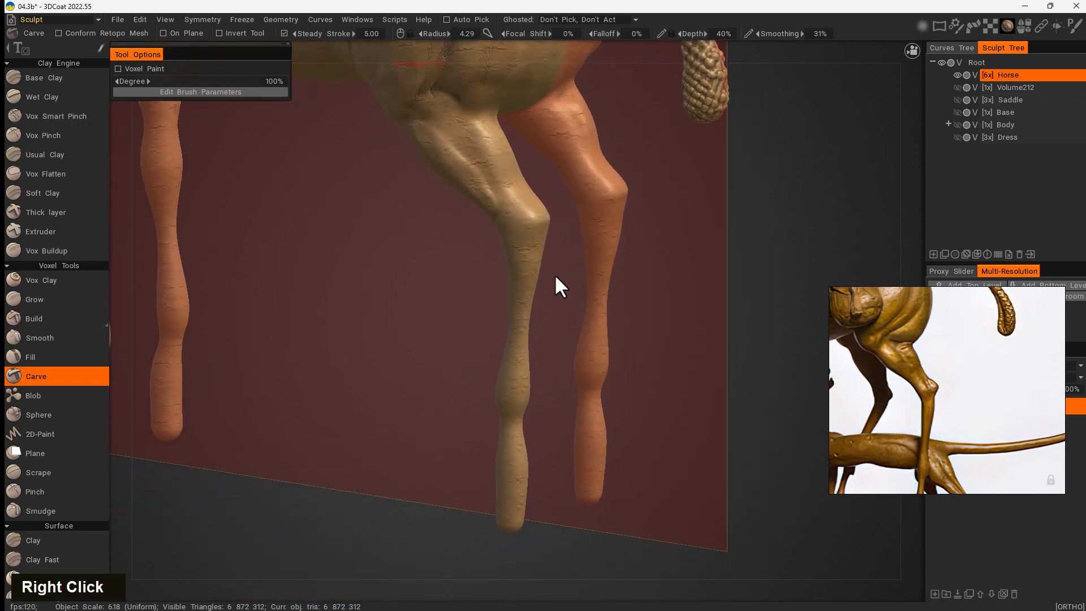
left_click(55, 249)
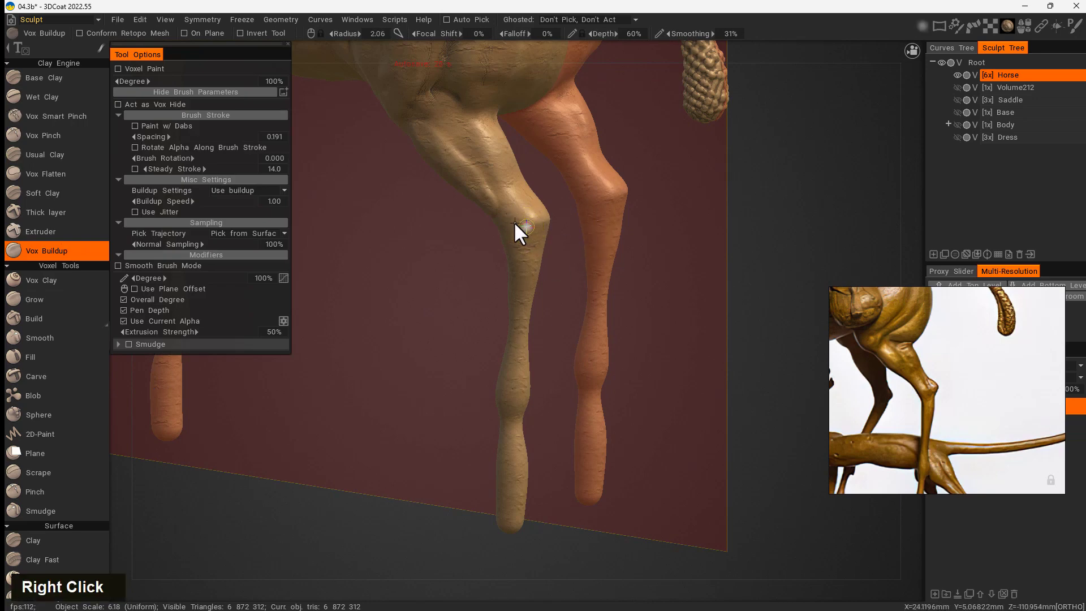
right_click_drag(527, 232, 445, 334)
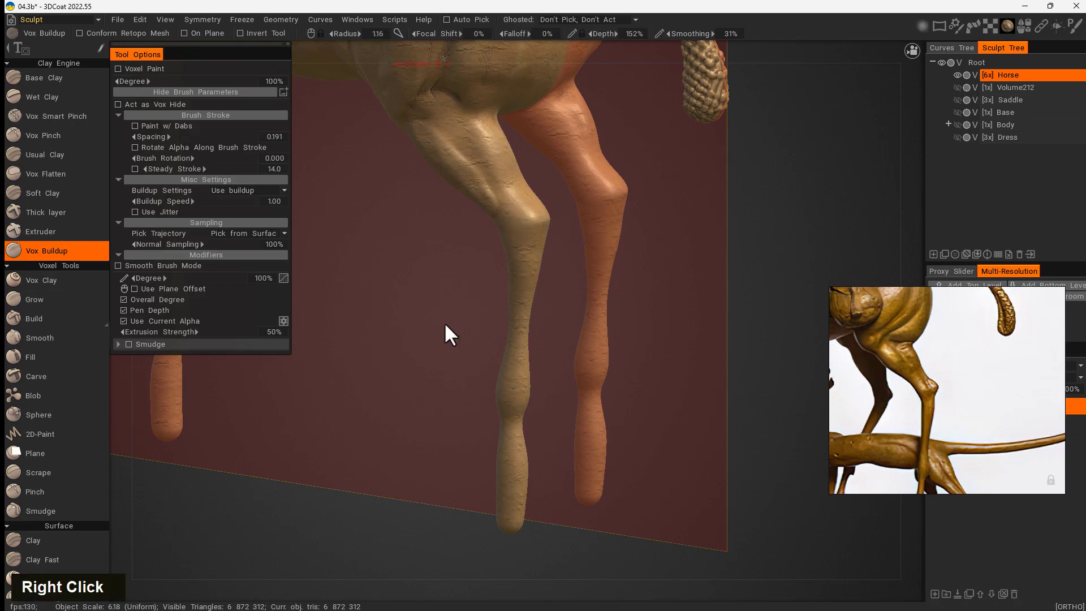
middle_click_drag(700, 284, 483, 329)
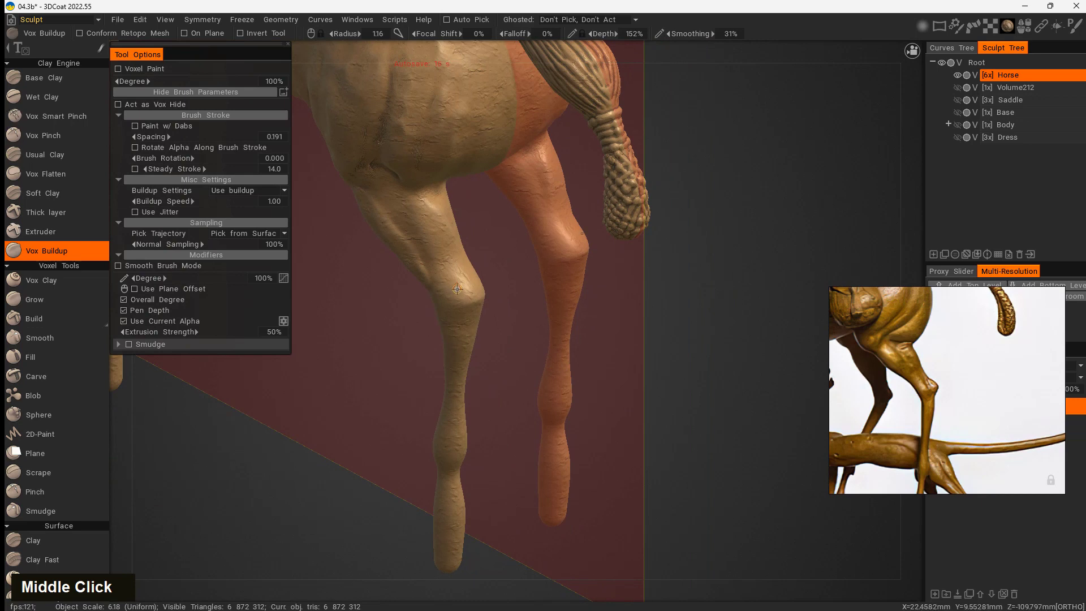
mouse_move(457, 273)
right_mouse_down("ctrl")
mouse_move(460, 303)
mouse_move(453, 287)
right_mouse_up("ctrl")
left_click(456, 281, "ctrl")
left_click(454, 295, "ctrl")
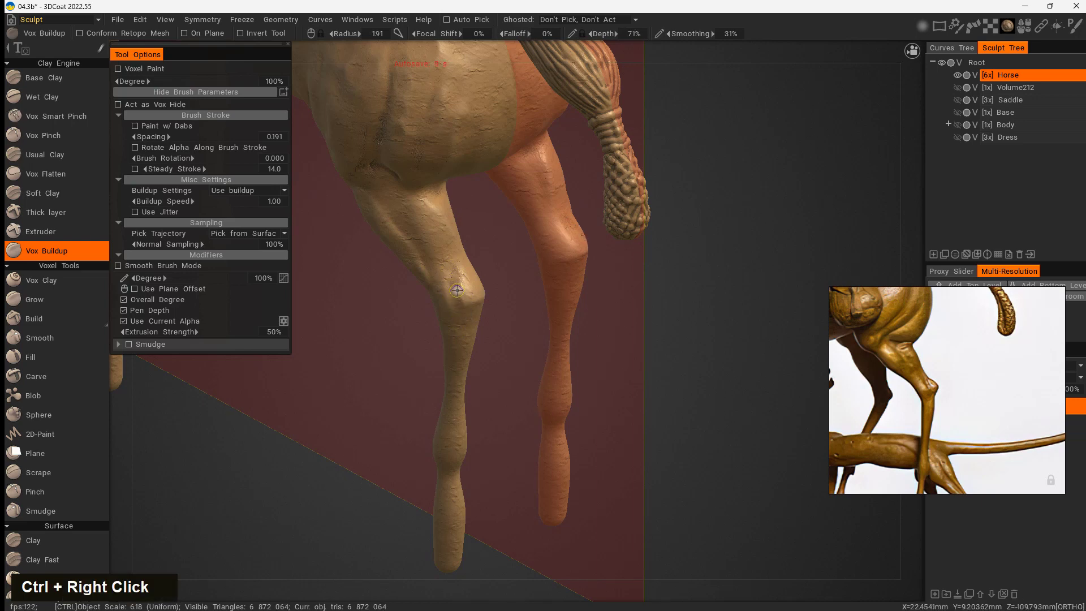
left_click(452, 286, "ctrl")
- Carve a matching hollow on the inner side of the hind leg's hock and refine the outer one
left_click_drag(504, 371, 328, 384)
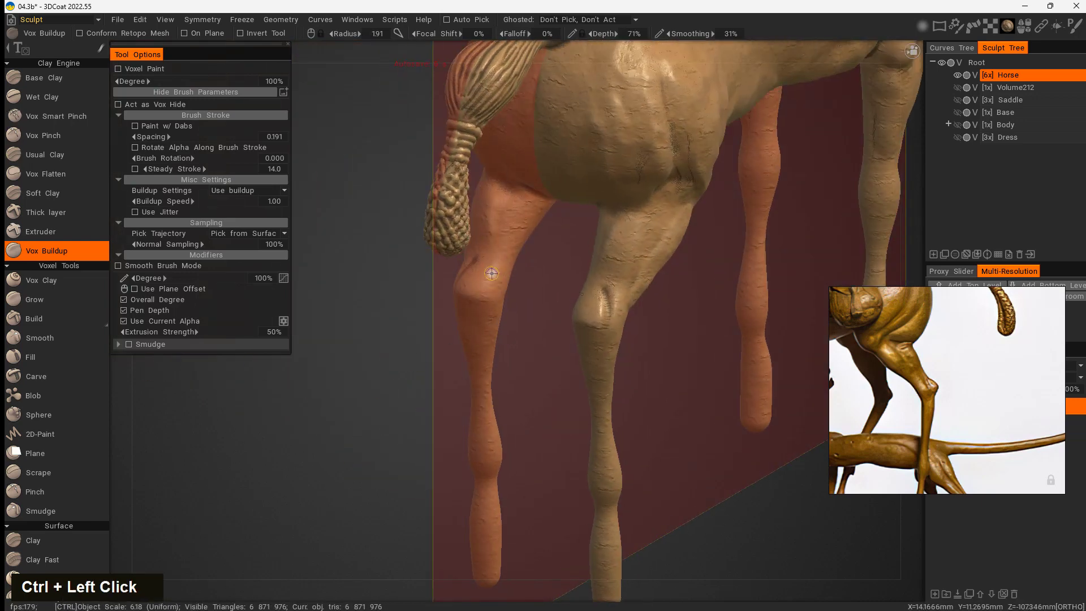
left_click(484, 283, "ctrl")
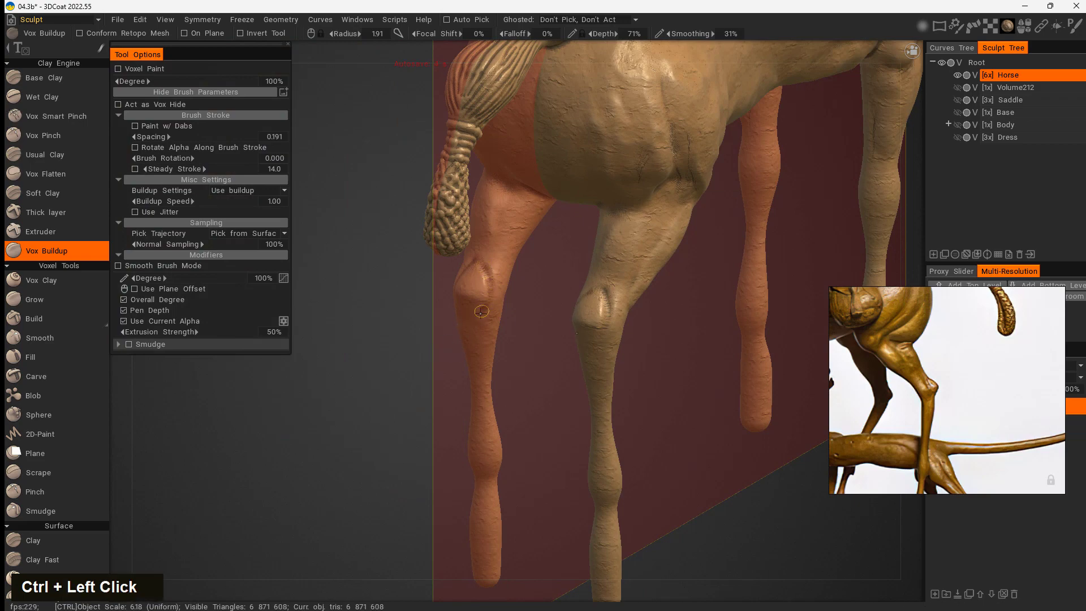
mouse_move(482, 311)
left_mouse_down()
mouse_move(454, 390)
mouse_move(460, 305)
left_mouse_up()
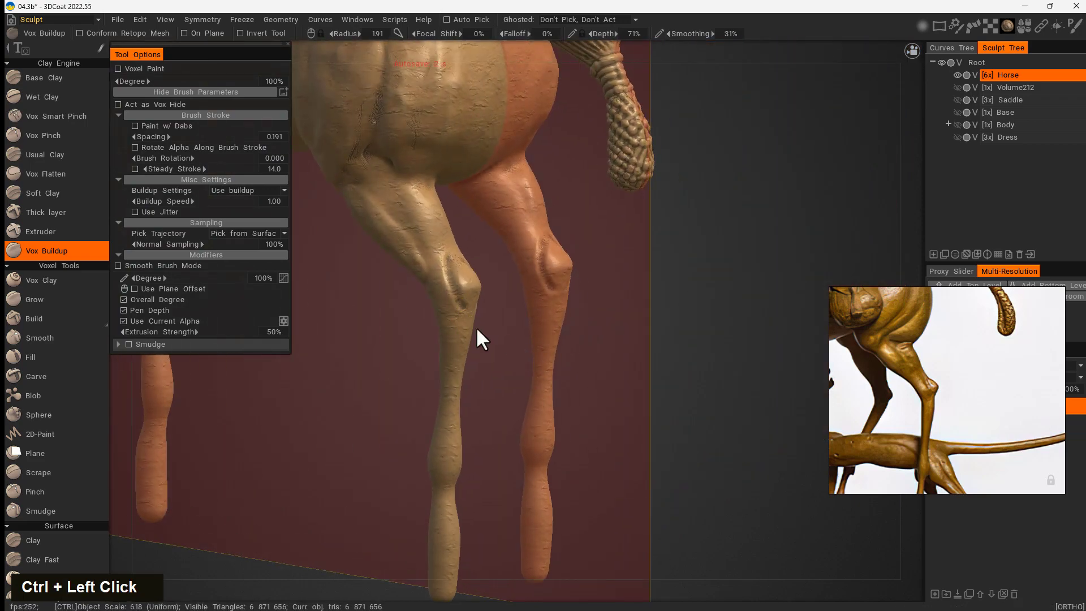
left_click(463, 297, "ctrl")
- Smooth the carved hock with a radius 2.51 brush and save the scene
right_click_drag(455, 299, 461, 299)
mouse_move(455, 286)
left_mouse_down("shift")
mouse_move(395, 388)
mouse_move(545, 375)
left_mouse_up("shift")
right_click_drag(545, 376, 348, 381)
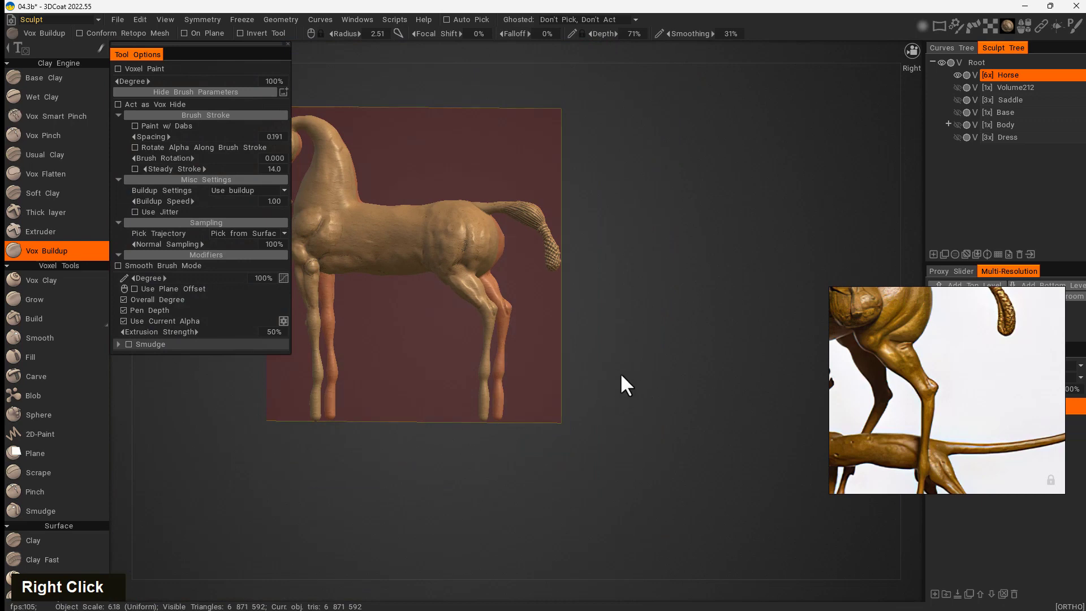
right_click_drag(620, 372, 649, 408)
middle_click_drag(674, 325, 747, 300, "alt")
key("ctrl+s")
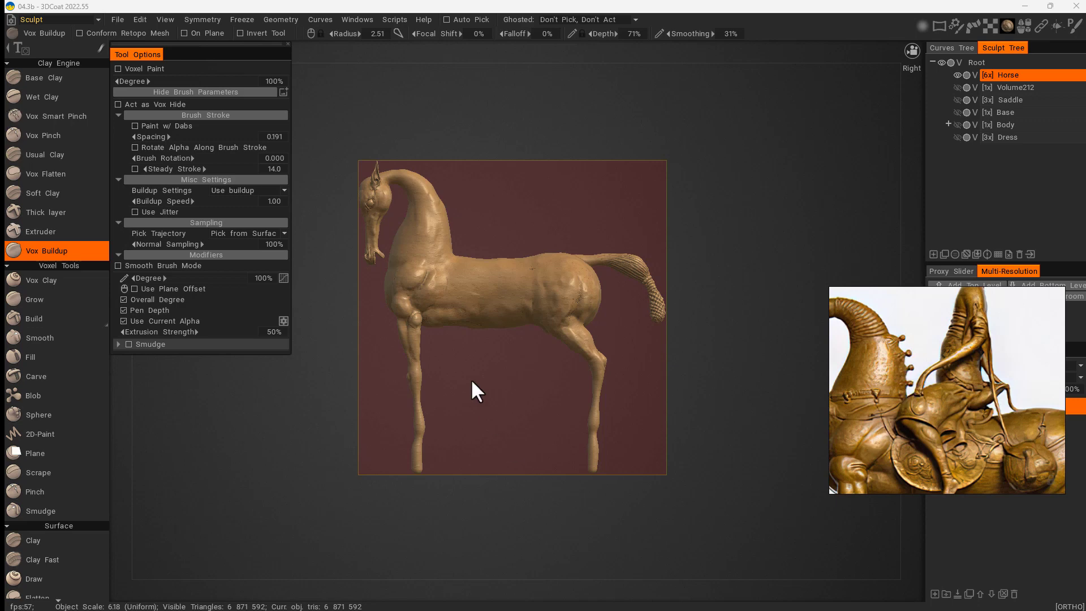
- Add a new empty 1x volume directly below Volume212 in the Sculpt Tree and make it active, discarding the first 6x one
right_click_drag(458, 135, 582, 170)
middle_click_drag(582, 170, 637, 260)
right_click_drag(637, 260, 541, 243)
middle_click_drag(538, 239, 497, 396)
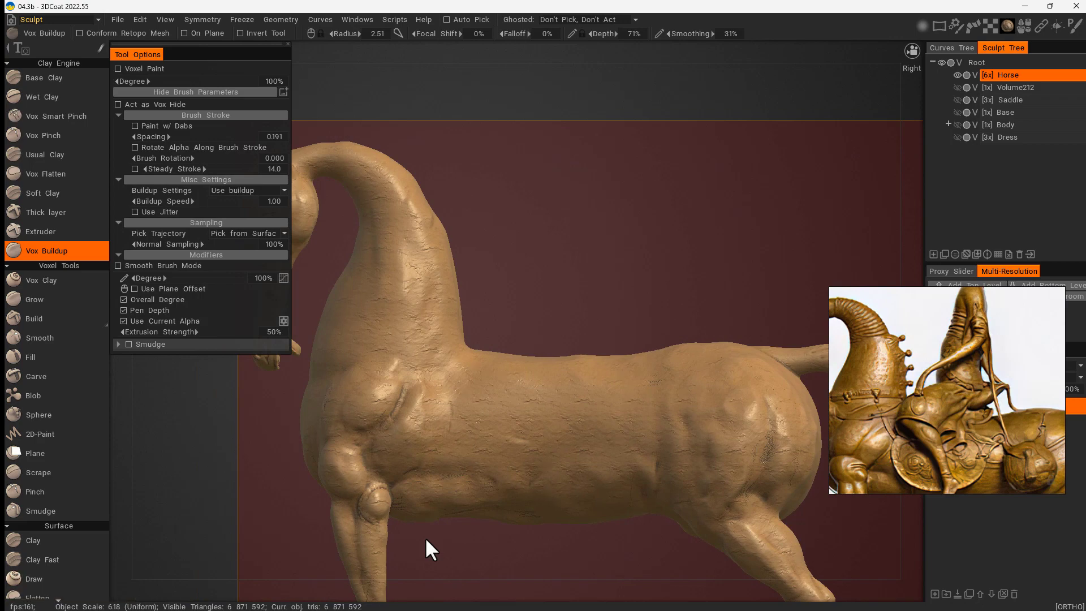
middle_click_drag(426, 537, 631, 79)
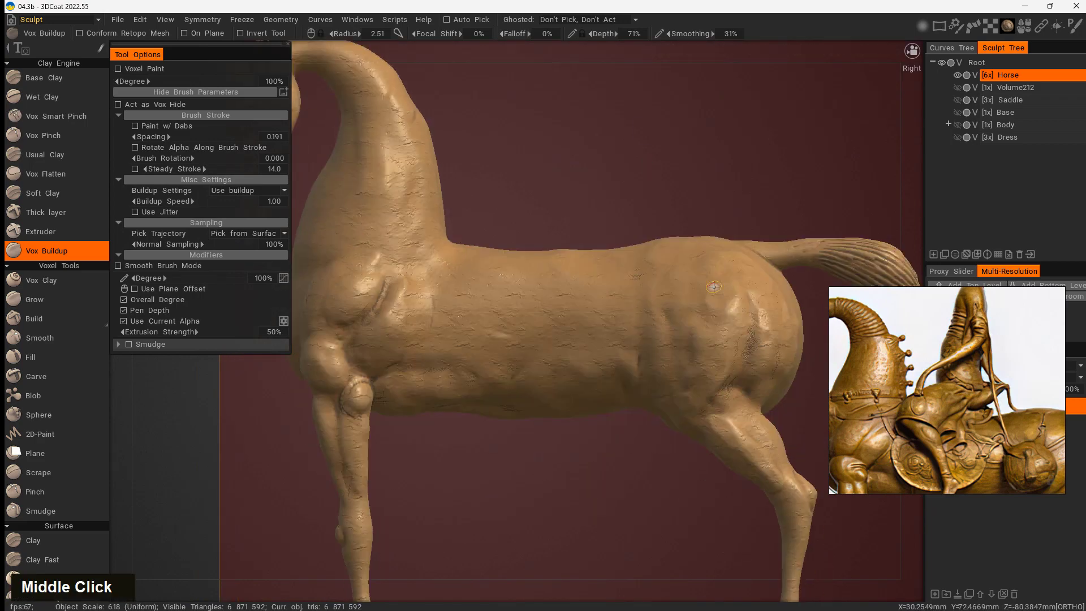
left_click(934, 254)
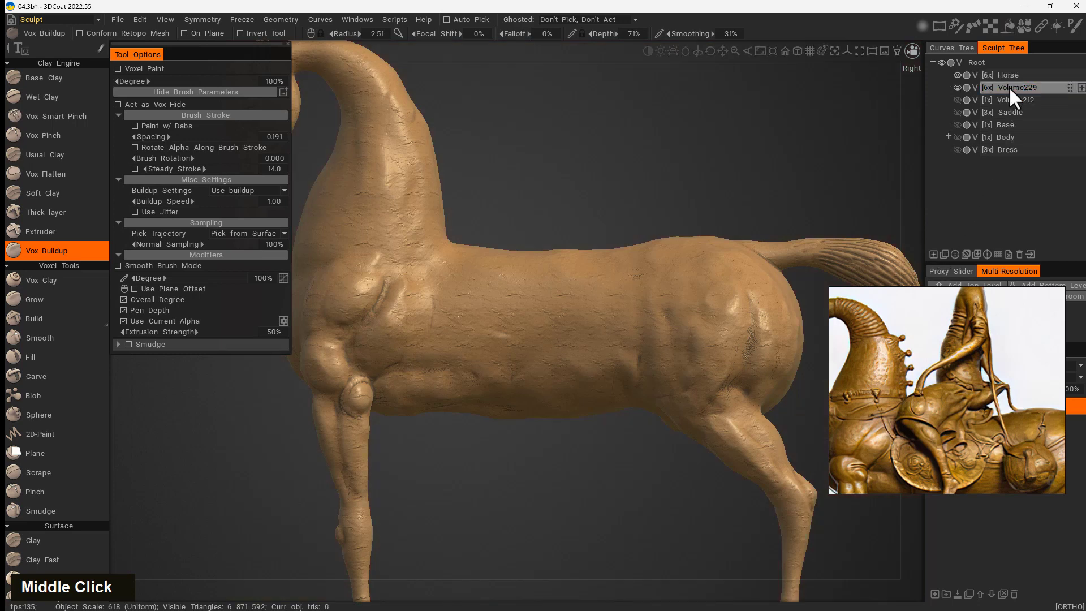
left_click(1019, 254)
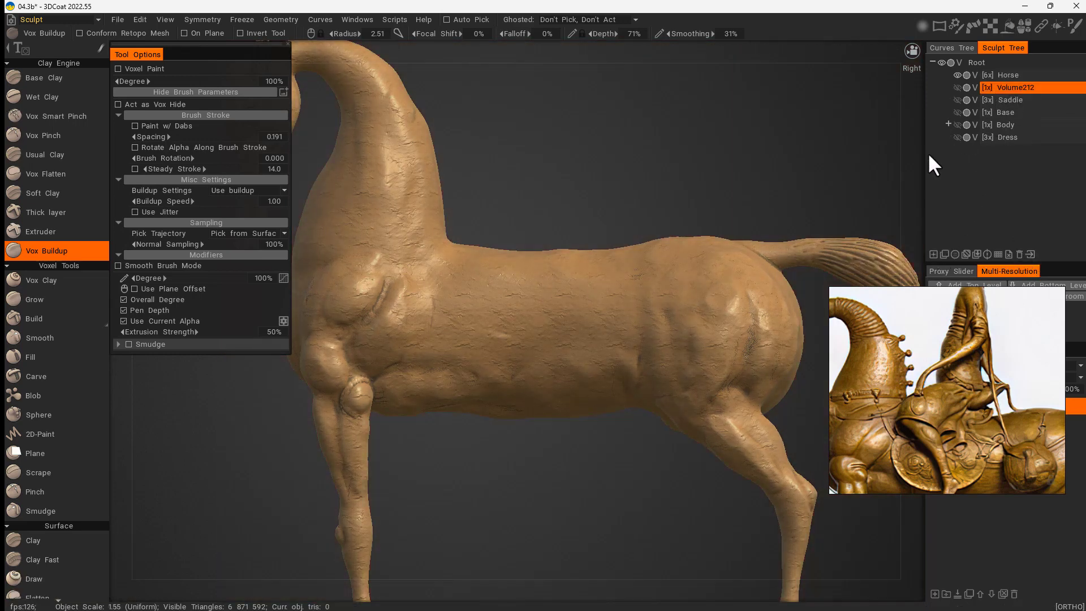
left_click(933, 254)
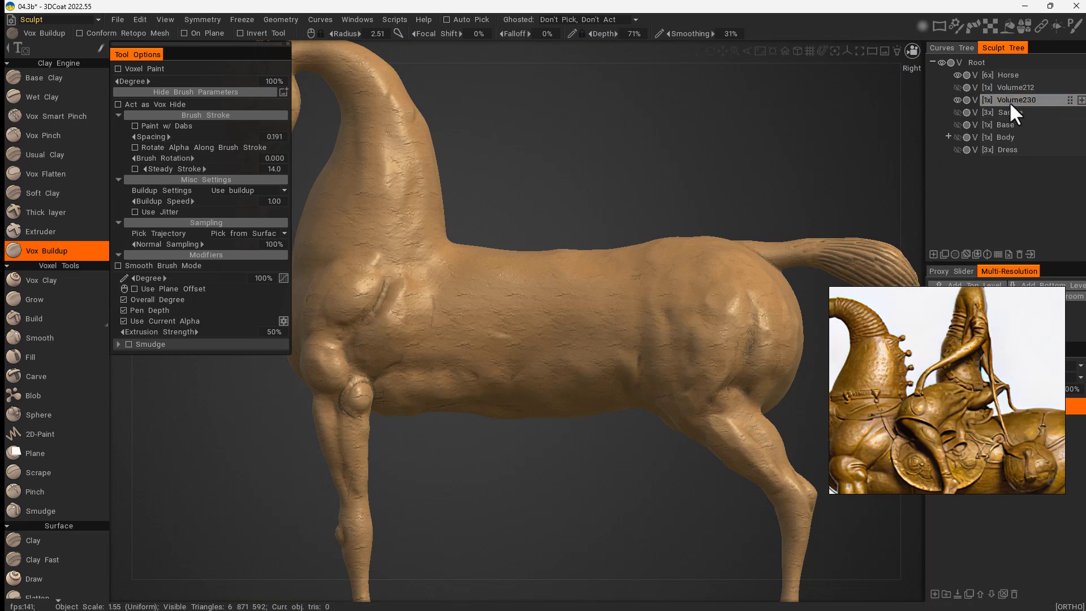
left_click(1009, 100)
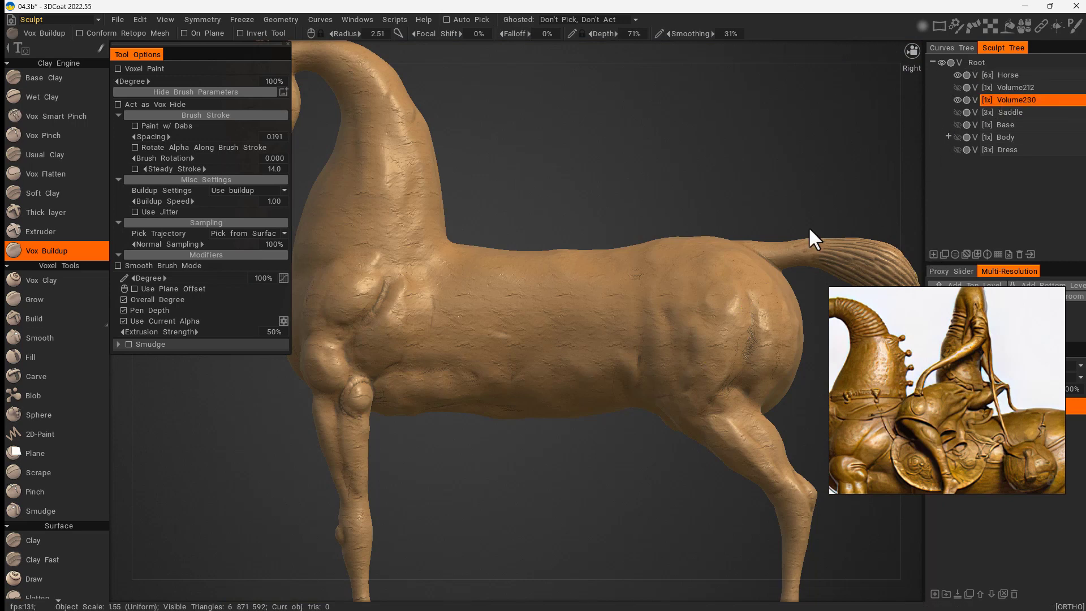
- Place a curve-profile cylinder primitive below the horse's belly between its legs and stretch its height to about 43.2
middle_click_drag(473, 474, 788, 182)
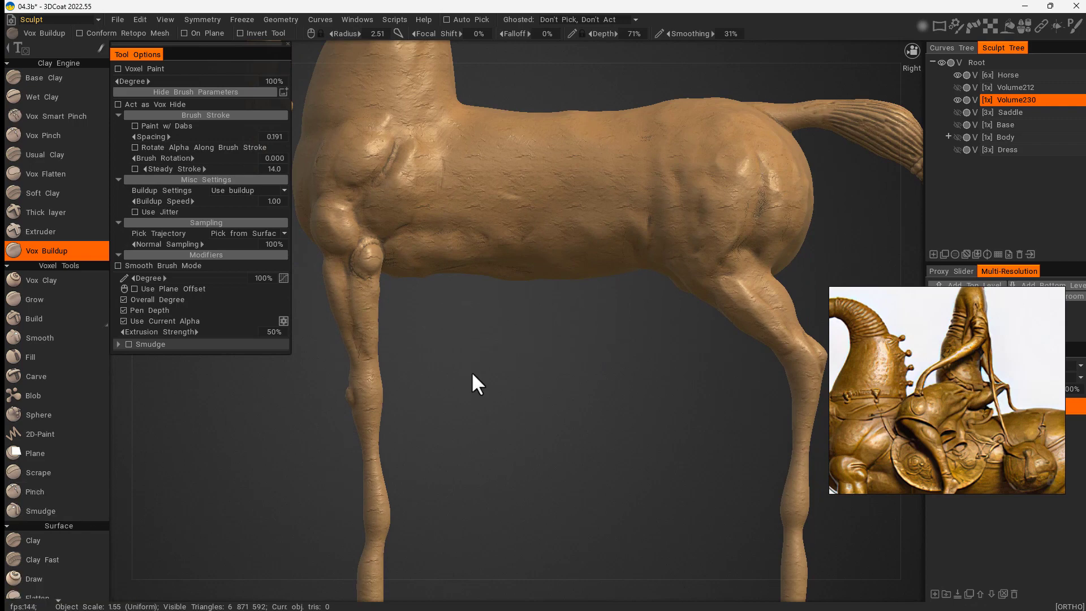
key("space")
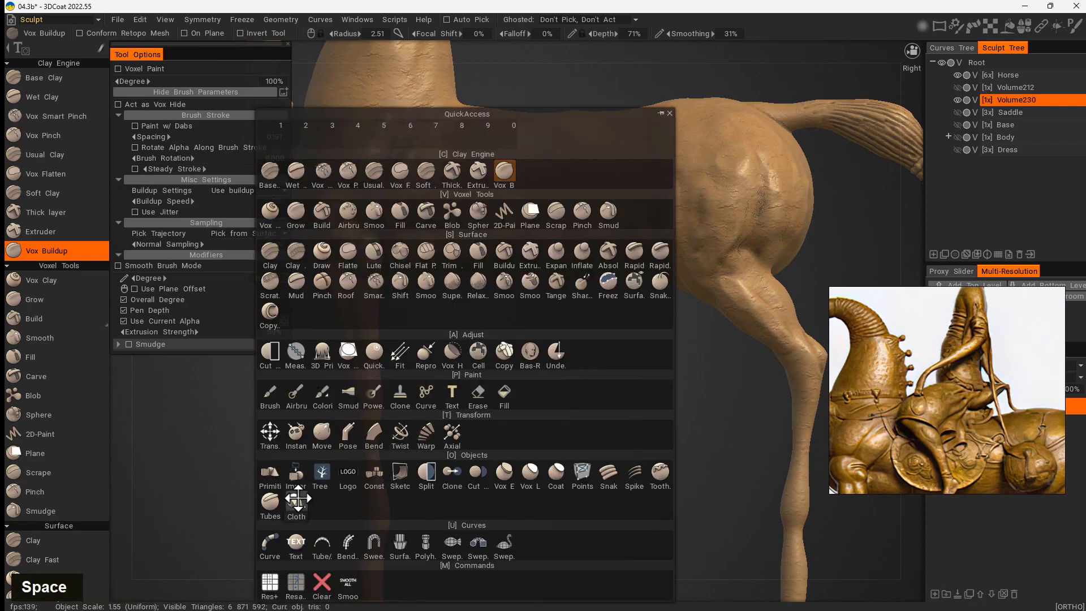
left_click(270, 472)
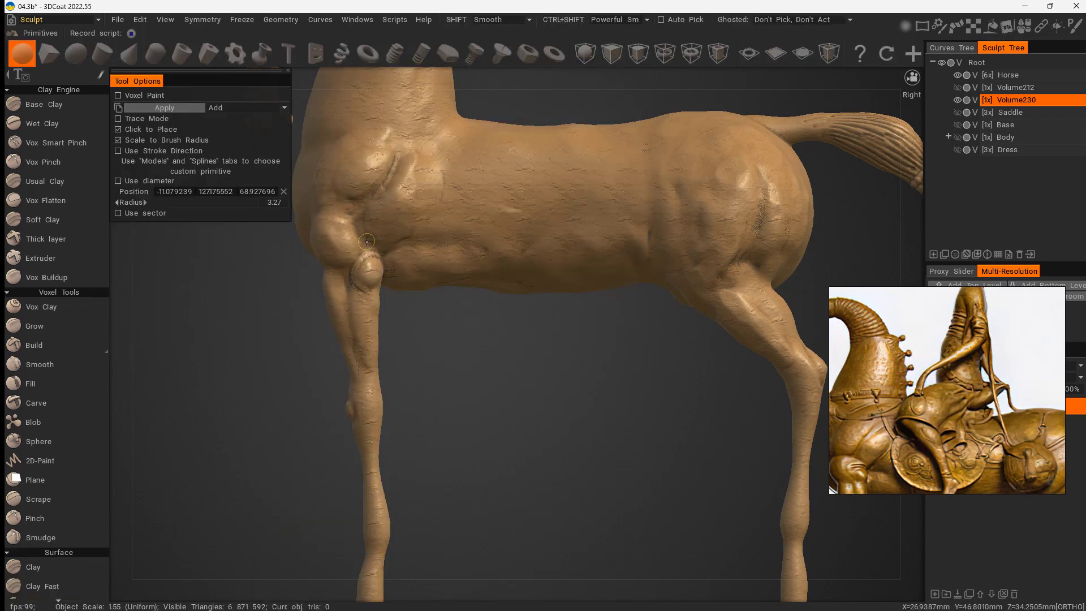
left_click(263, 51)
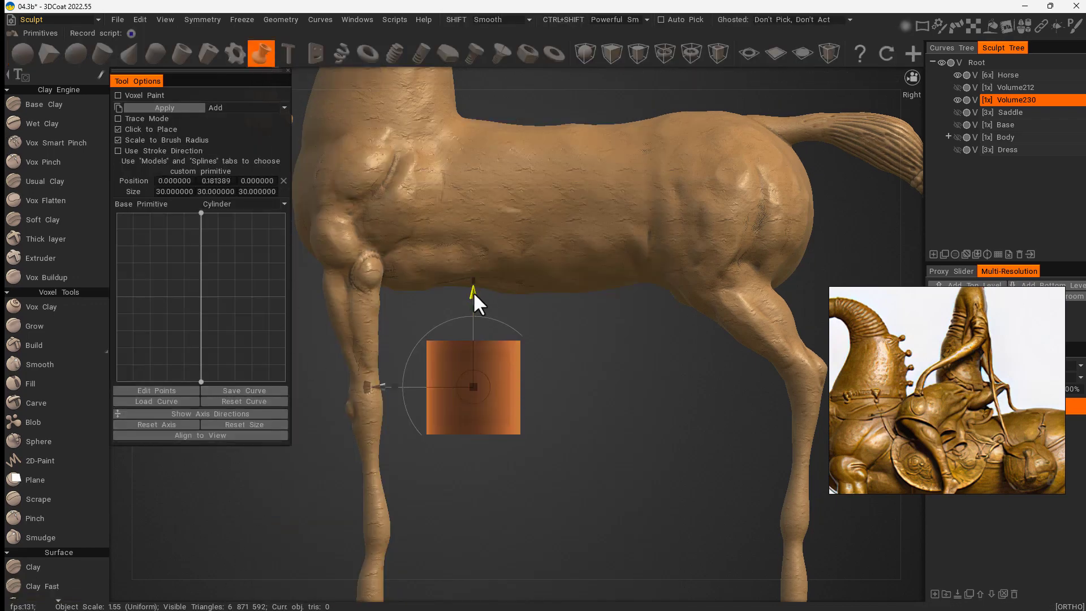
left_click_drag(473, 293, 476, 368)
middle_click(556, 342)
left_click_drag(394, 336, 485, 336)
left_click_drag(564, 256, 569, 197)
left_click_drag(565, 257, 565, 274)
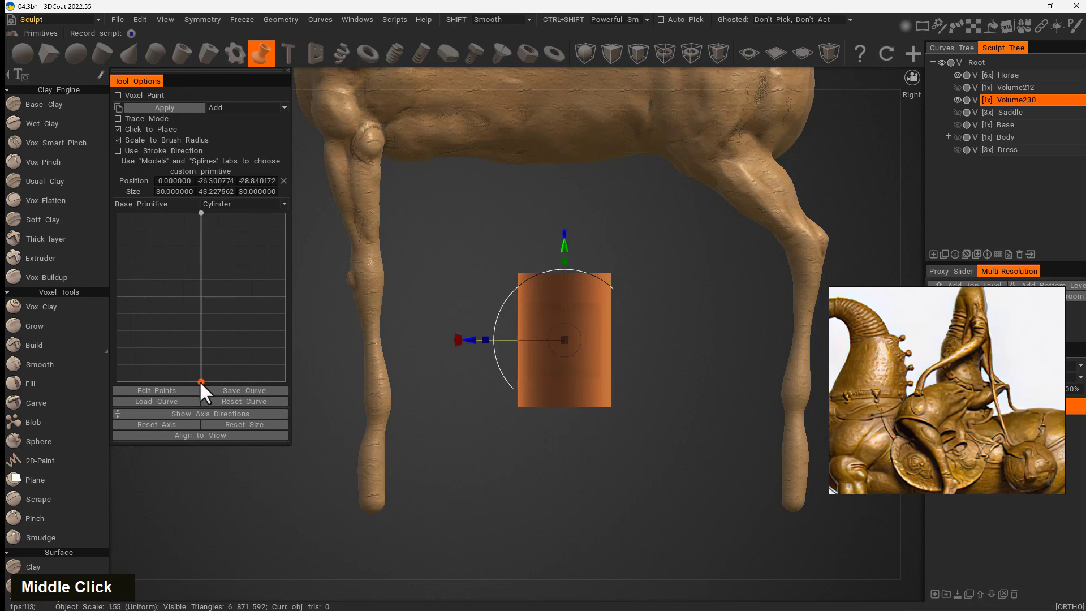
- Shape the cylinder's profile curve into a bell outline with a flared base, pinched waist, bulging shoulder and narrowed top
left_click_drag(199, 381, 256, 375)
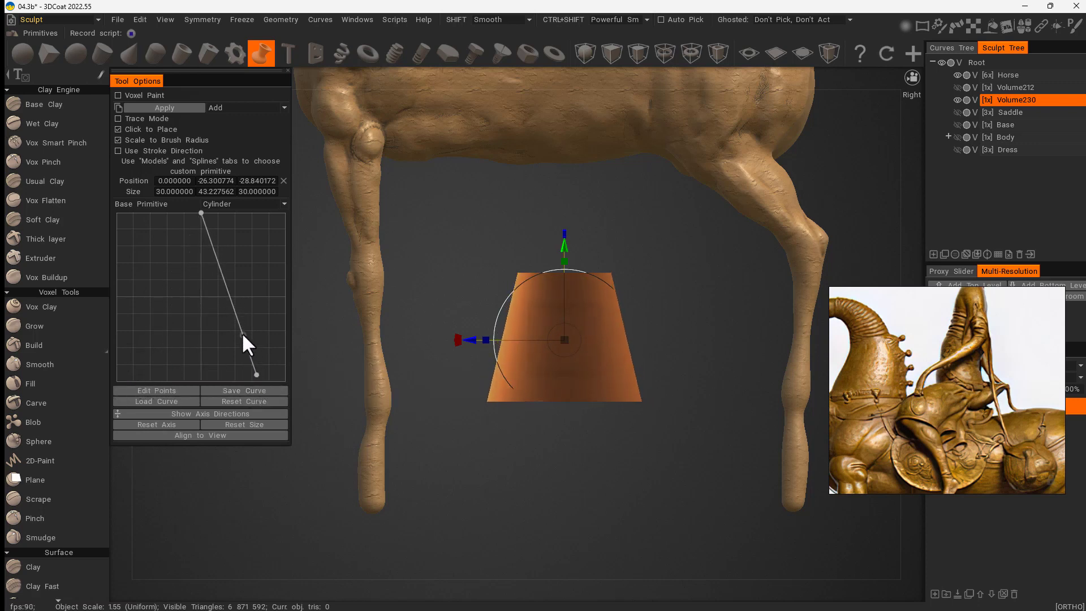
left_click_drag(233, 314, 201, 296)
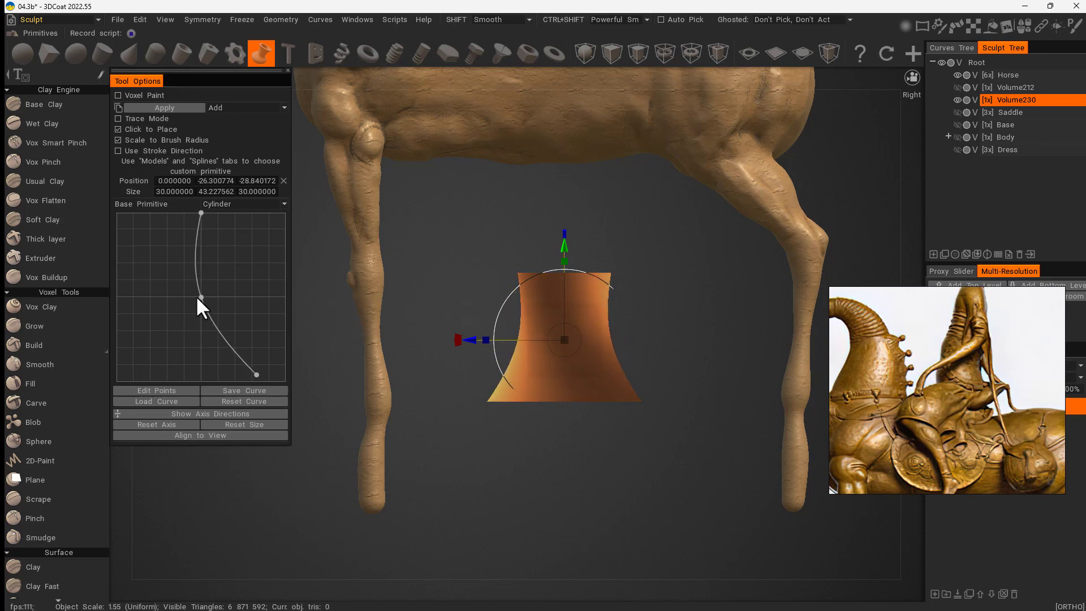
left_click(198, 276)
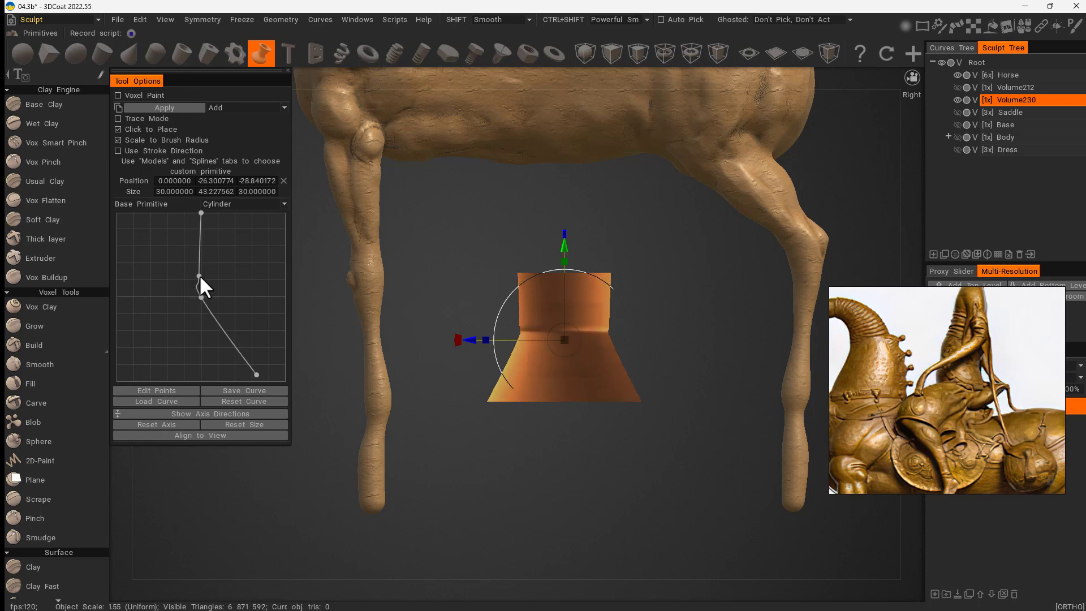
left_click_drag(199, 276, 214, 257)
left_click_drag(201, 212, 172, 235)
left_click_drag(201, 298, 204, 324)
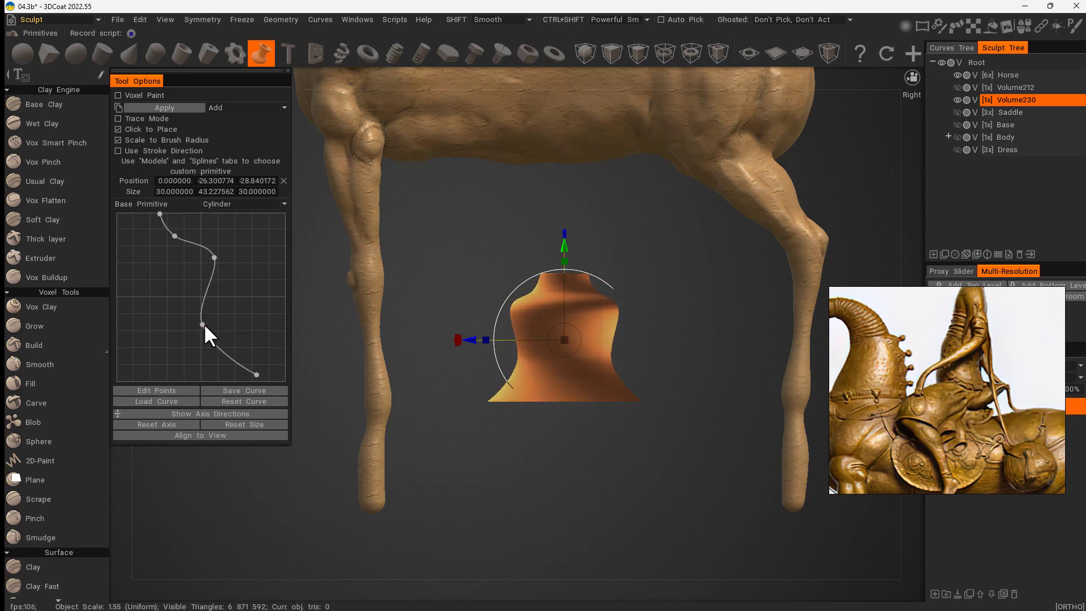
left_click_drag(215, 259, 213, 267)
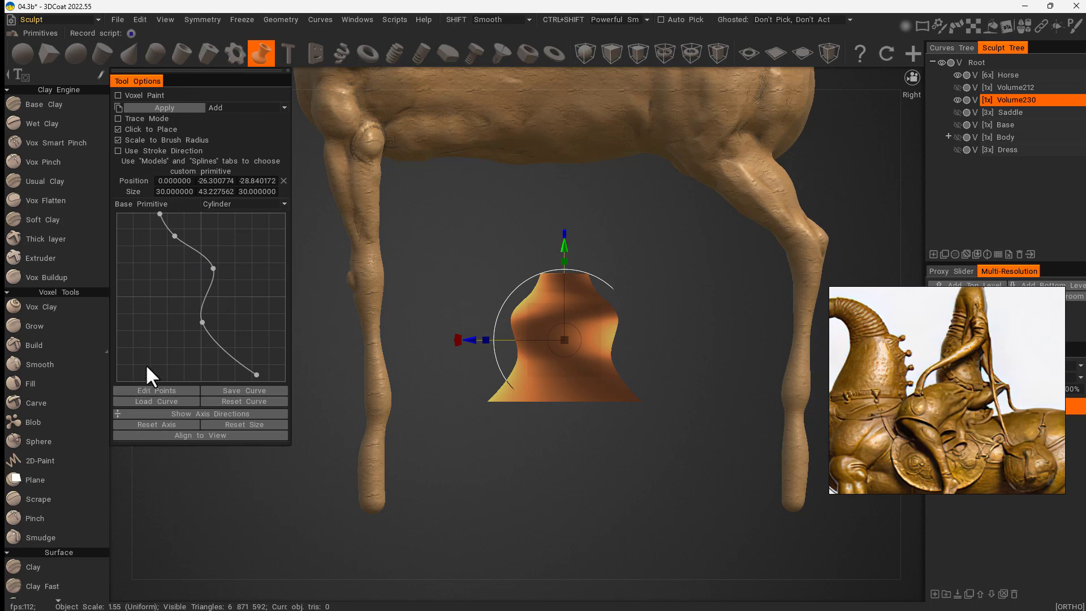
- Change the shoulder point's type so the curve bends softly past it, and add a point that rounds the flared base
right_click(212, 266)
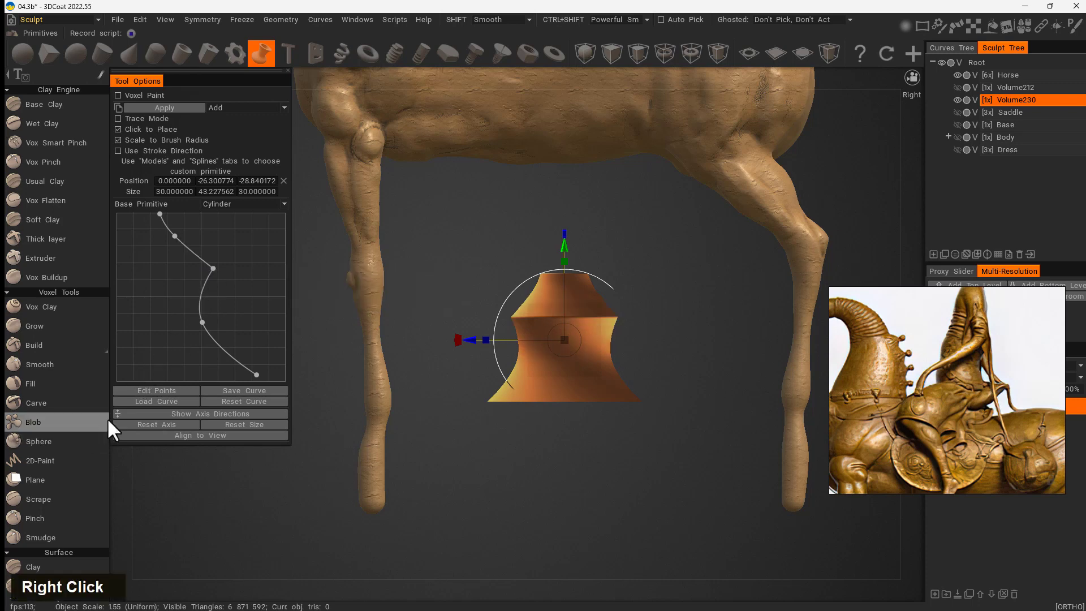
right_click(212, 267)
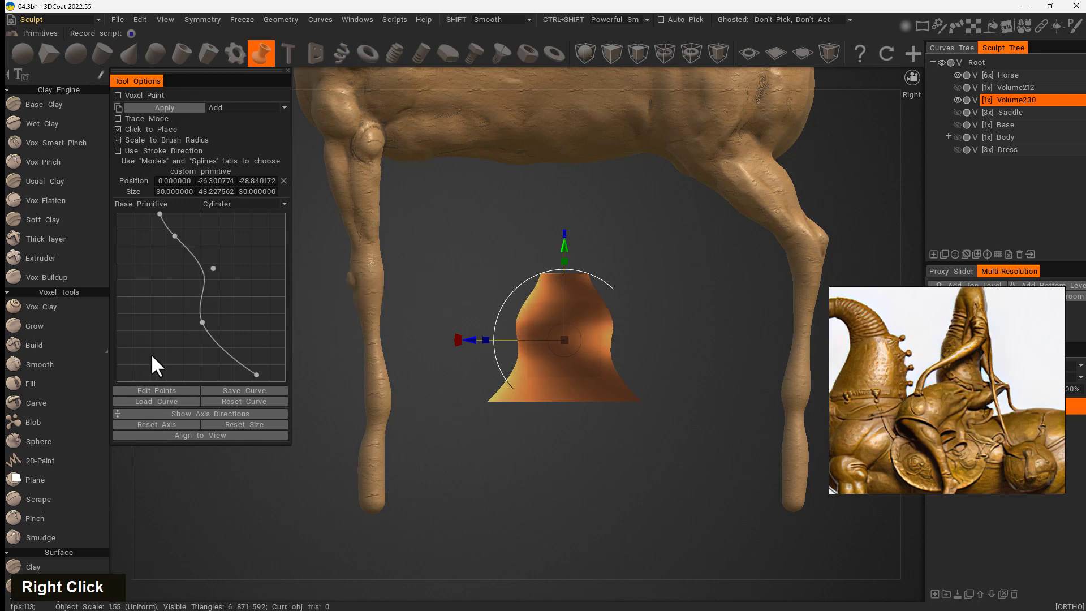
right_click(213, 268)
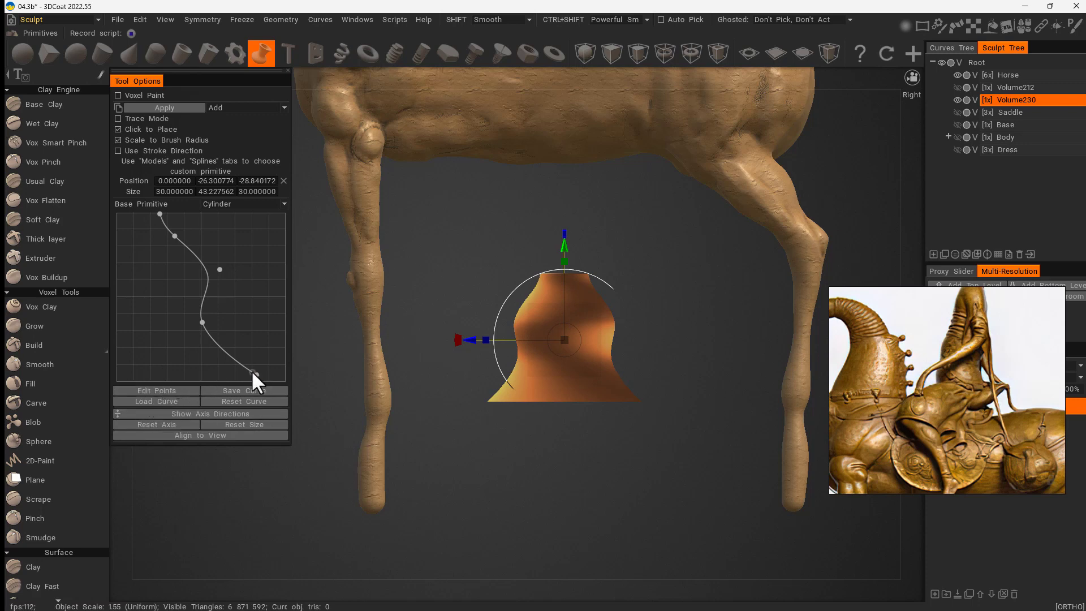
left_click_drag(230, 356, 256, 379)
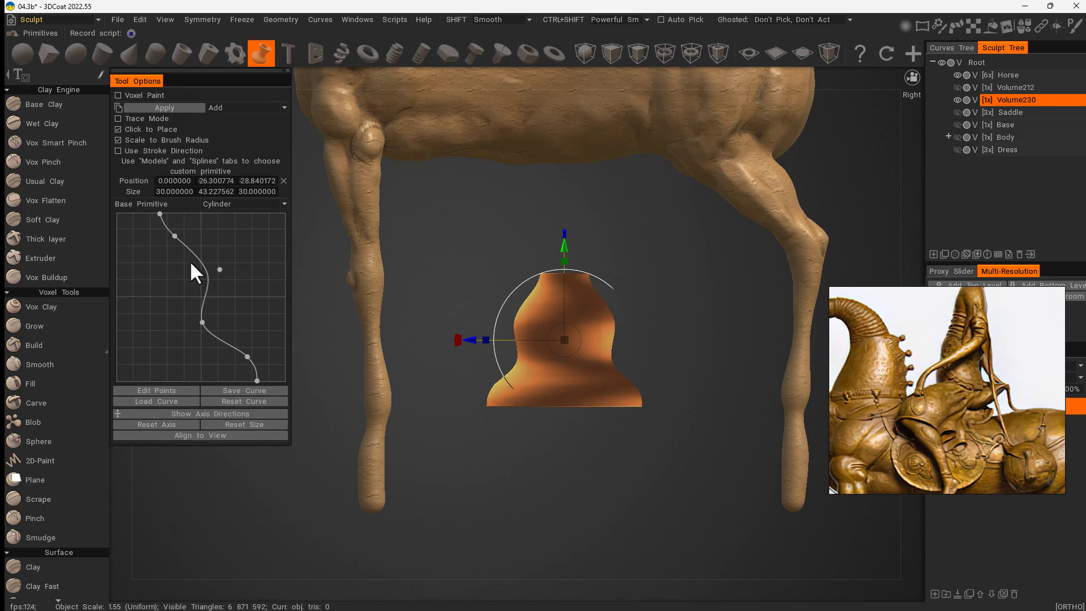
- Stretch the primitive's height to about 54.7 and bring the profile's upper end to the axis to form a rounded dome
left_click_drag(203, 320, 202, 330)
left_click_drag(176, 235, 182, 255)
left_click_drag(564, 261, 566, 238)
left_click_drag(170, 236, 118, 214)
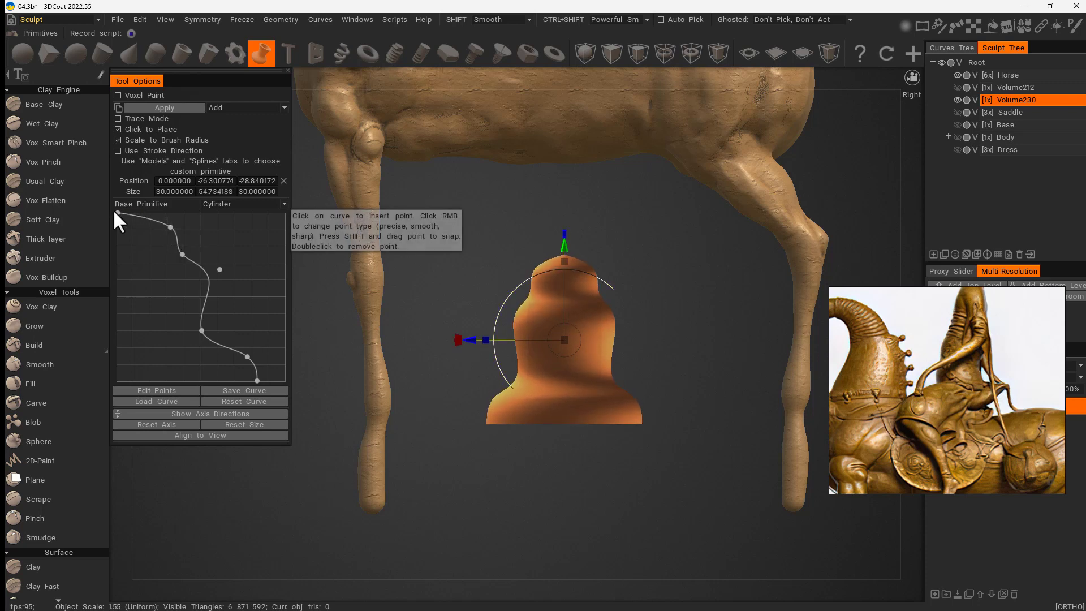
left_click_drag(174, 229, 181, 258)
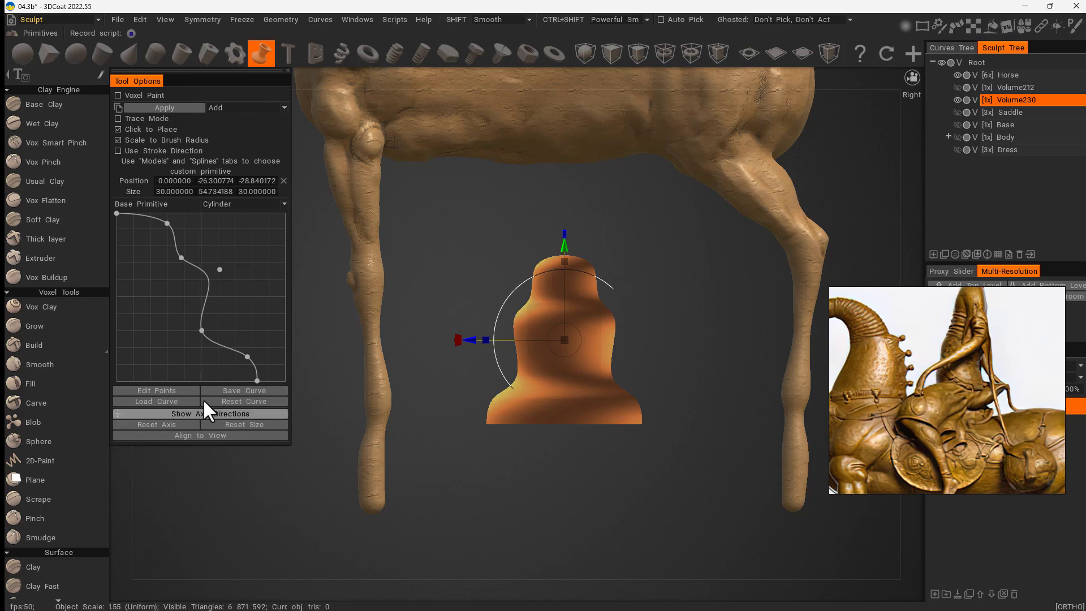
- Refine the profile with a wider base, higher waist and smaller shoulder bulge, and apply the bell to the active volume
left_click_drag(204, 331, 202, 323)
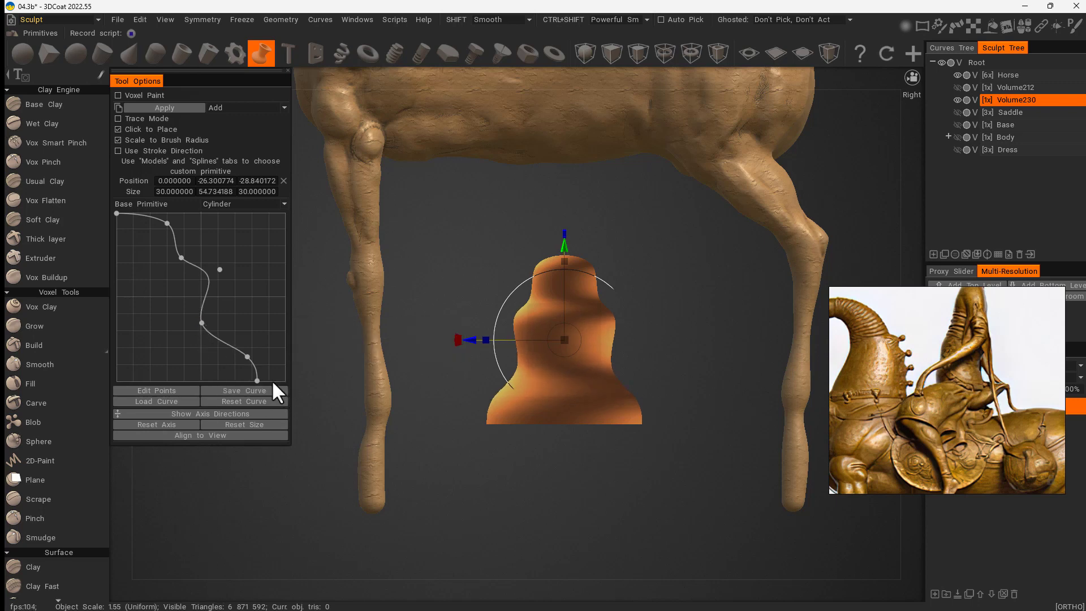
left_click_drag(259, 379, 268, 351)
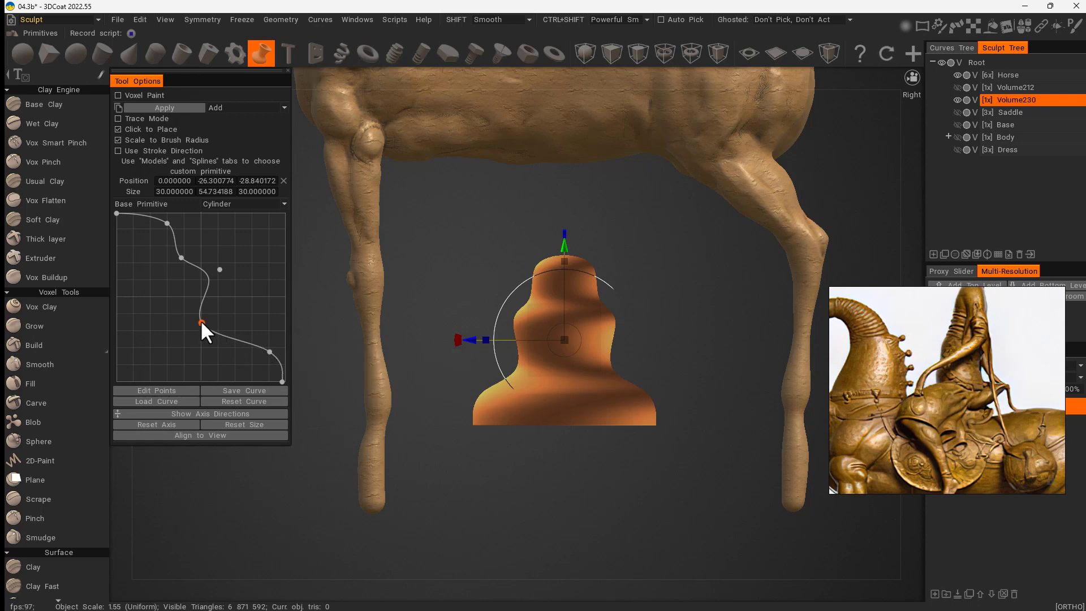
left_click_drag(201, 321, 202, 305)
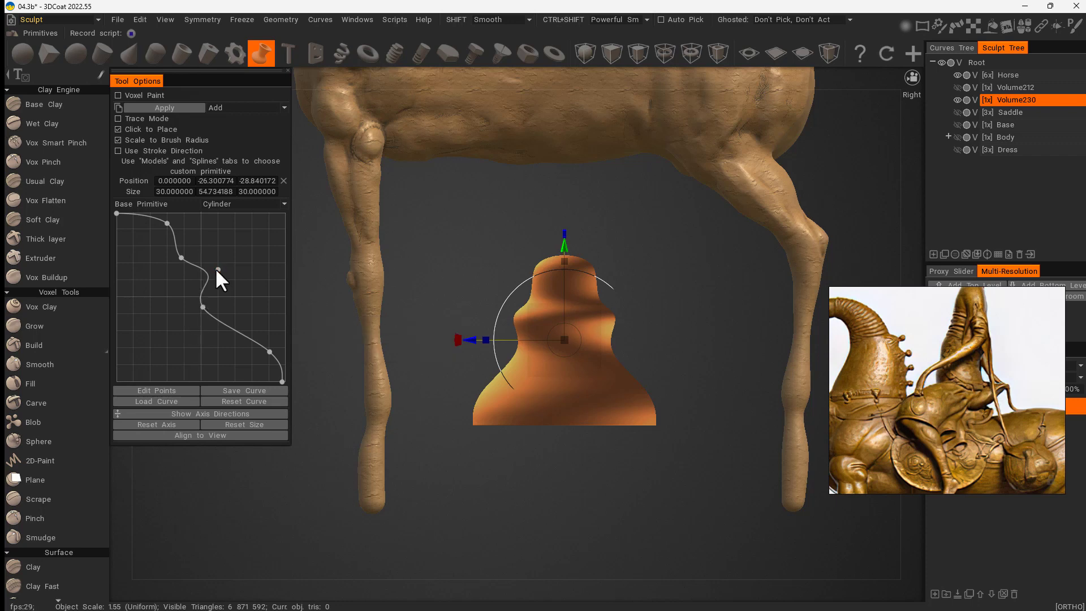
left_click_drag(219, 269, 198, 273)
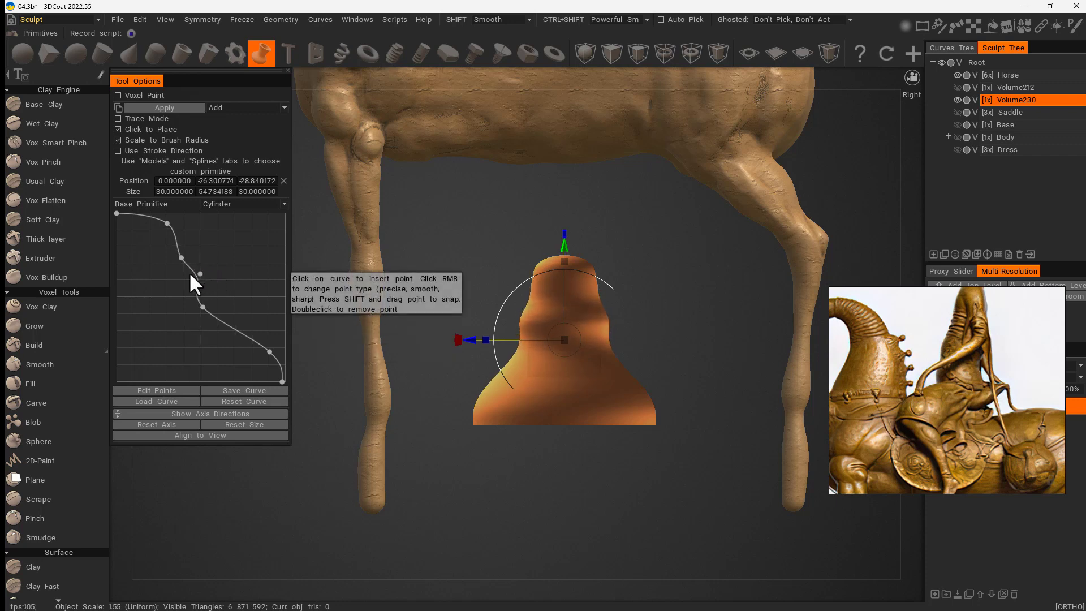
left_click(179, 107)
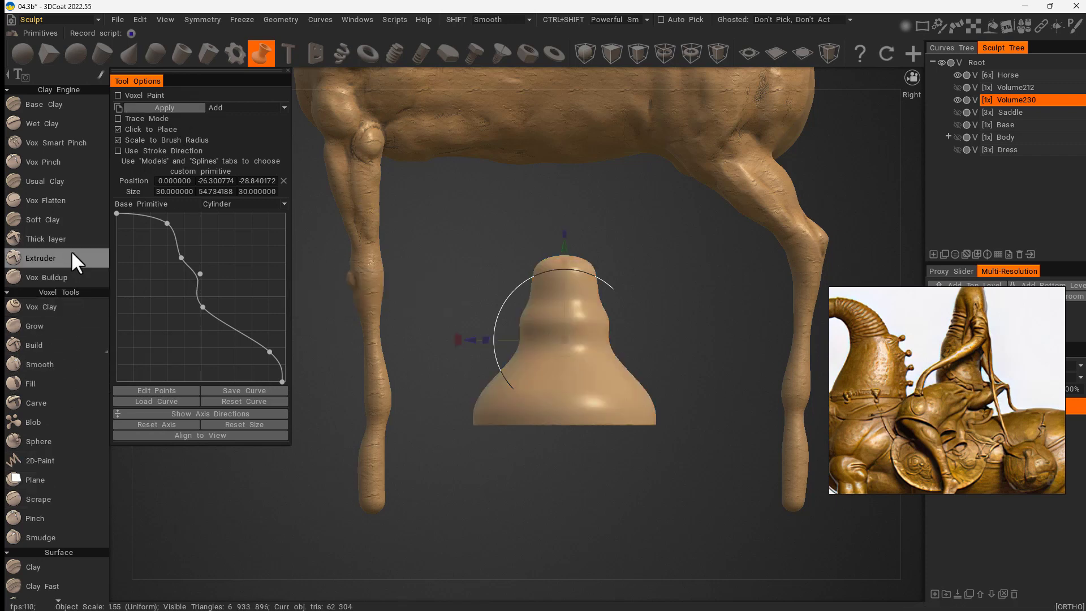
- Hide the Horse volume and set up the Vox Buildup brush with a radius of about 5.23 for the bell
left_click(63, 276)
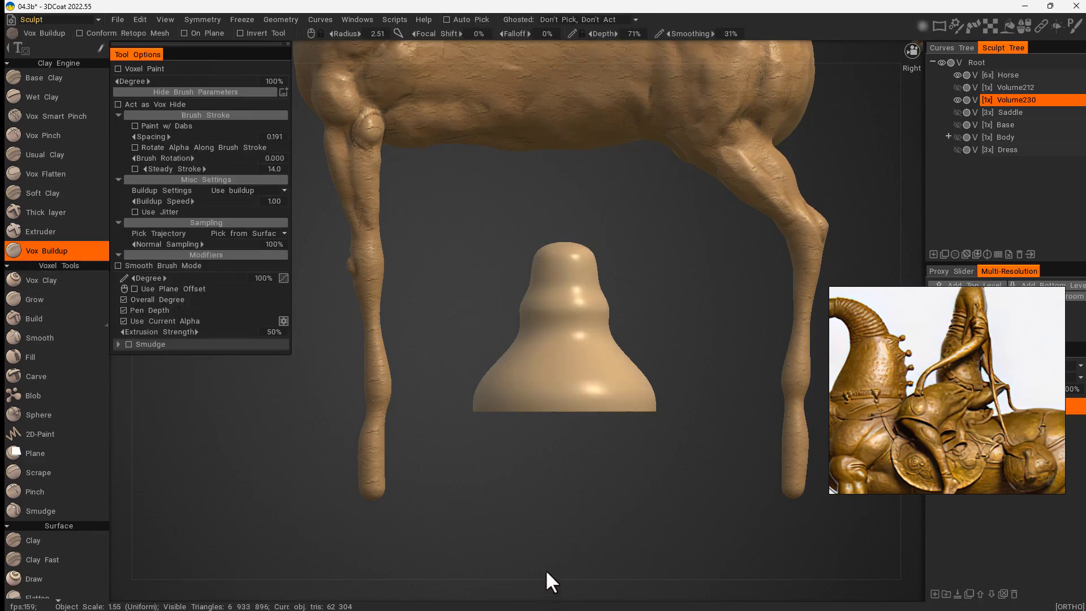
mouse_move(651, 322)
left_mouse_down()
mouse_move(626, 422)
mouse_move(681, 351)
mouse_move(679, 323)
left_mouse_up()
key("shift")
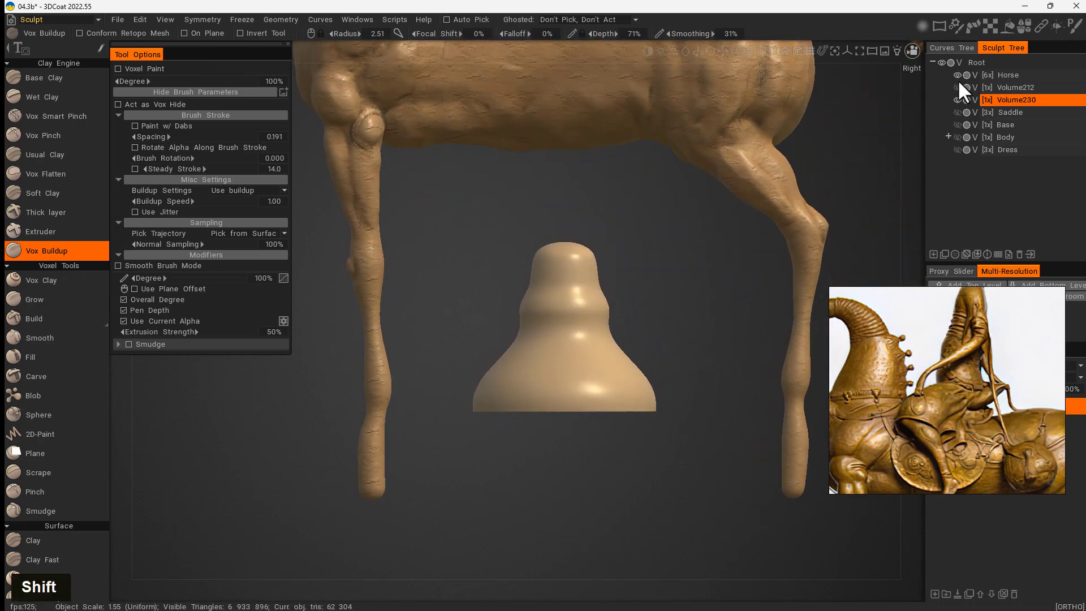
left_click(957, 75)
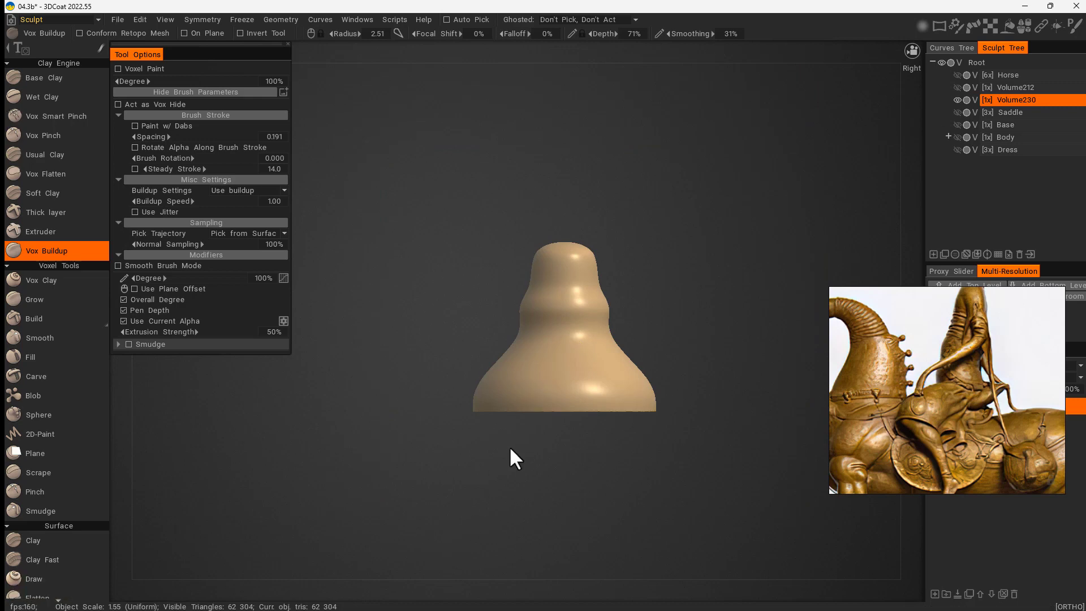
left_click_drag(510, 450, 517, 439)
mouse_move(517, 437)
right_mouse_down()
mouse_move(536, 352)
mouse_move(517, 353)
right_mouse_up()
- Try sculpting downward fold strokes on the bell's flared side with Vox Buildup, and undo them
left_click_drag(506, 363, 488, 388)
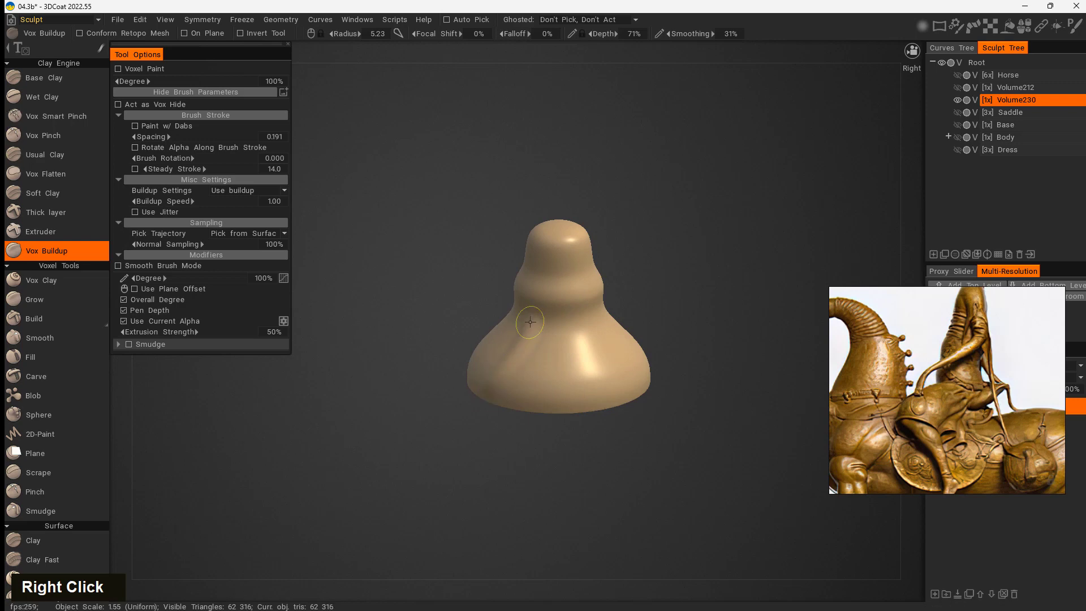
left_click_drag(531, 323, 486, 395)
key("ctrl+z")
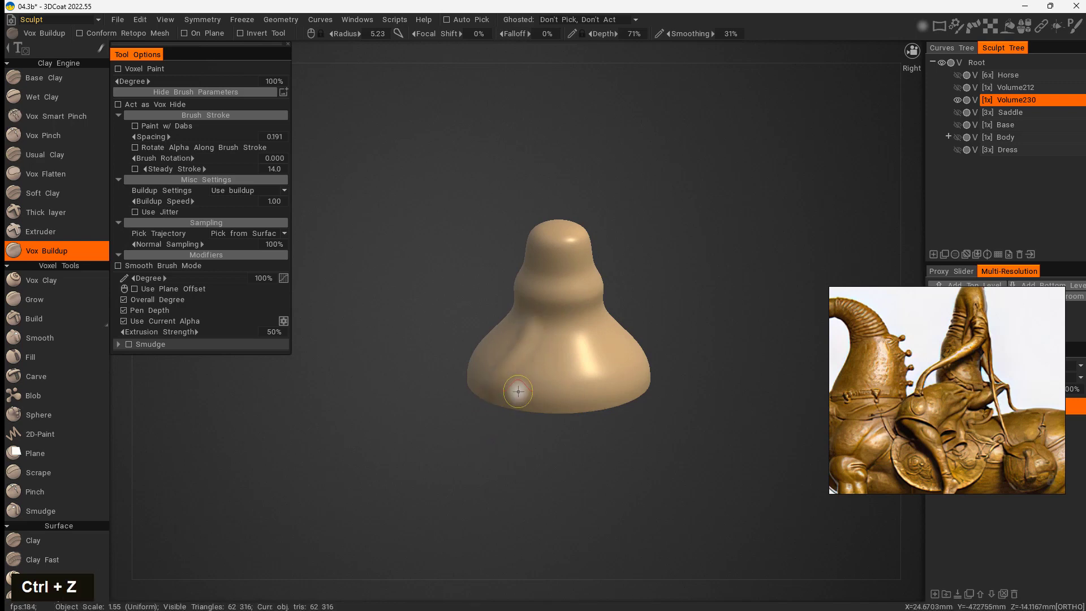
key("ctrl+z")
- Enable mirror symmetry on the X and Z axes without Y and try it on the bell
key("s")
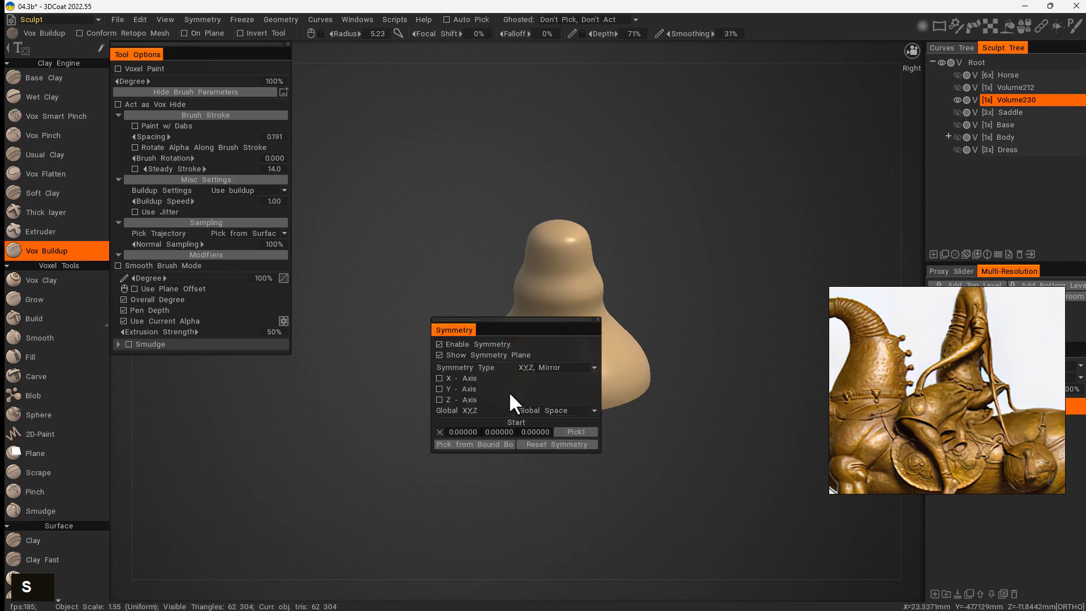
left_click(439, 378)
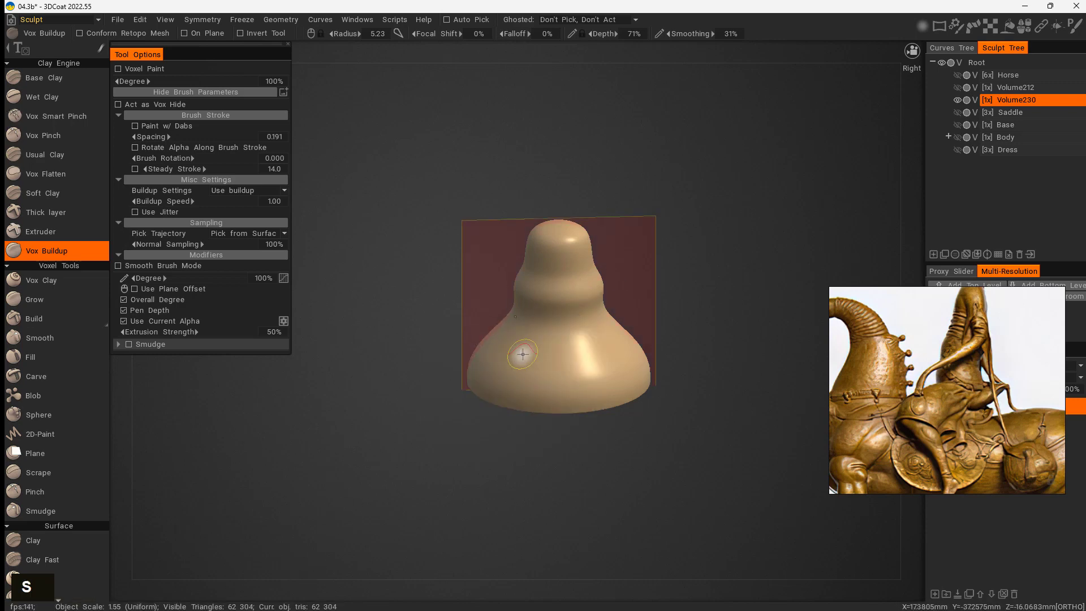
key("s")
left_click(444, 357)
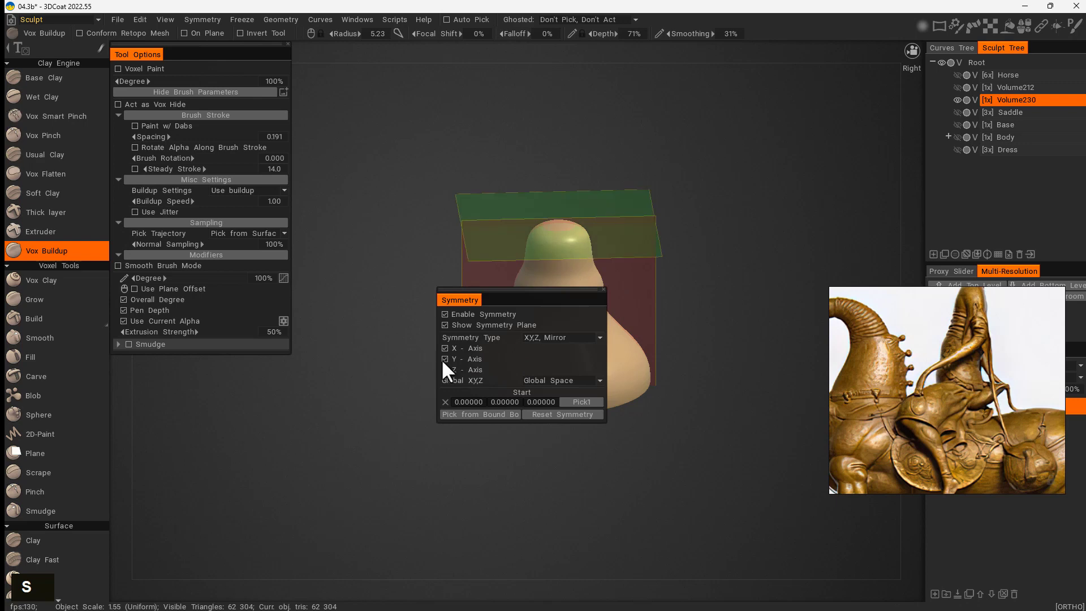
left_click(444, 357)
mouse_move(405, 451)
left_mouse_down()
mouse_move(422, 477)
mouse_move(452, 436)
left_mouse_up()
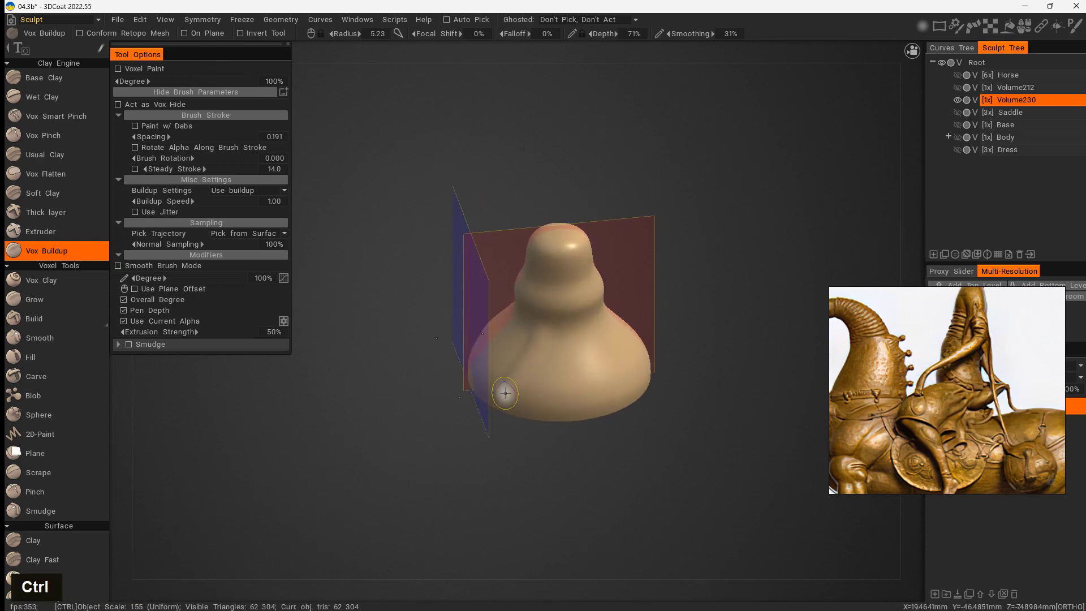
key("ctrl+z")
- Reset the symmetry settings and turn mirroring on again for the X and Z axes only
key("s")
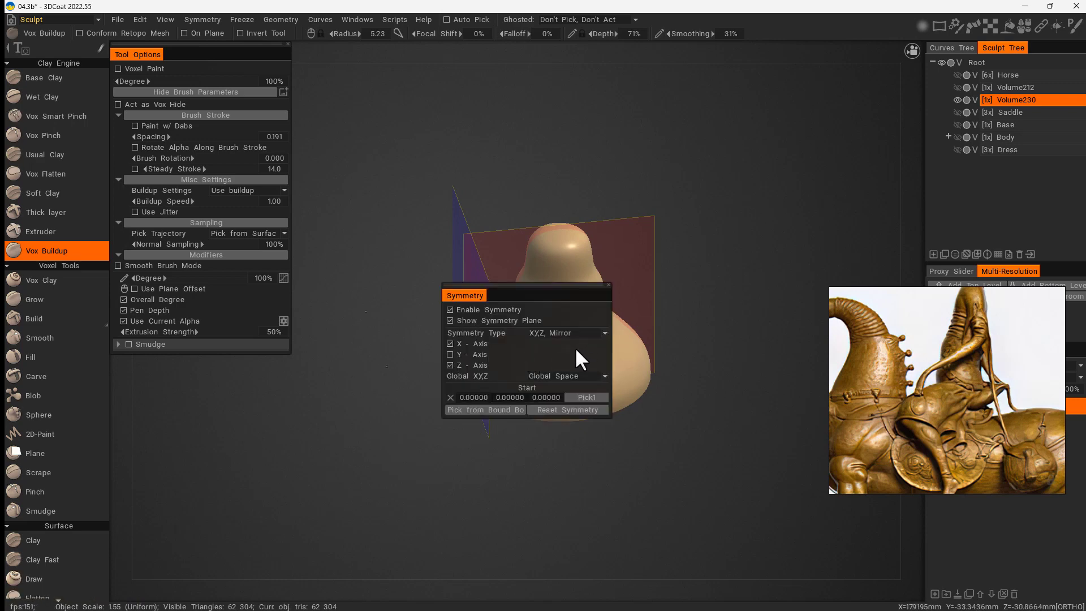
left_click(560, 409)
key("s")
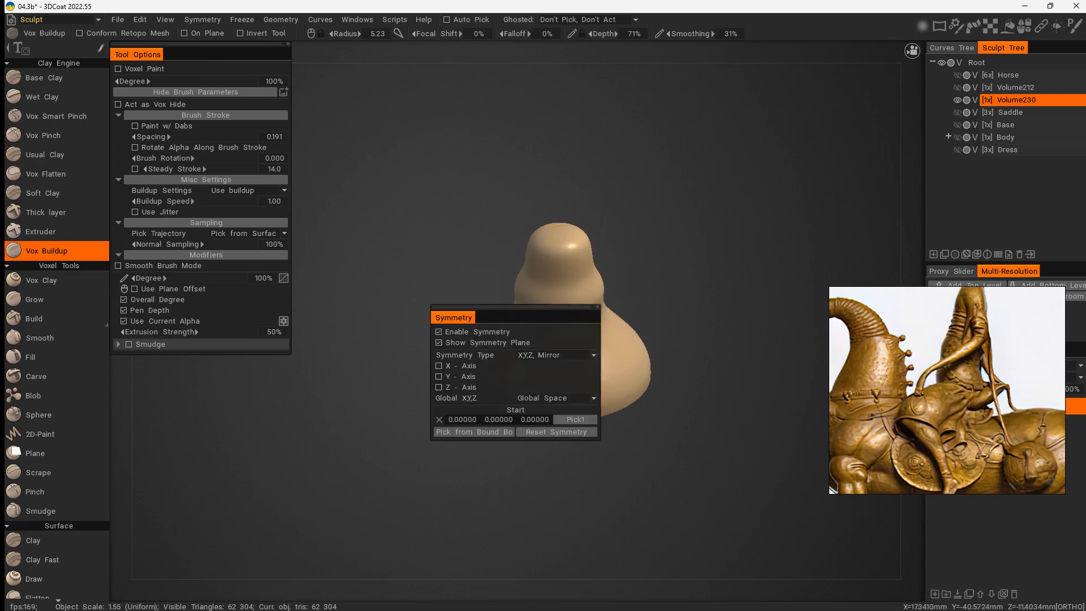
left_click(439, 366)
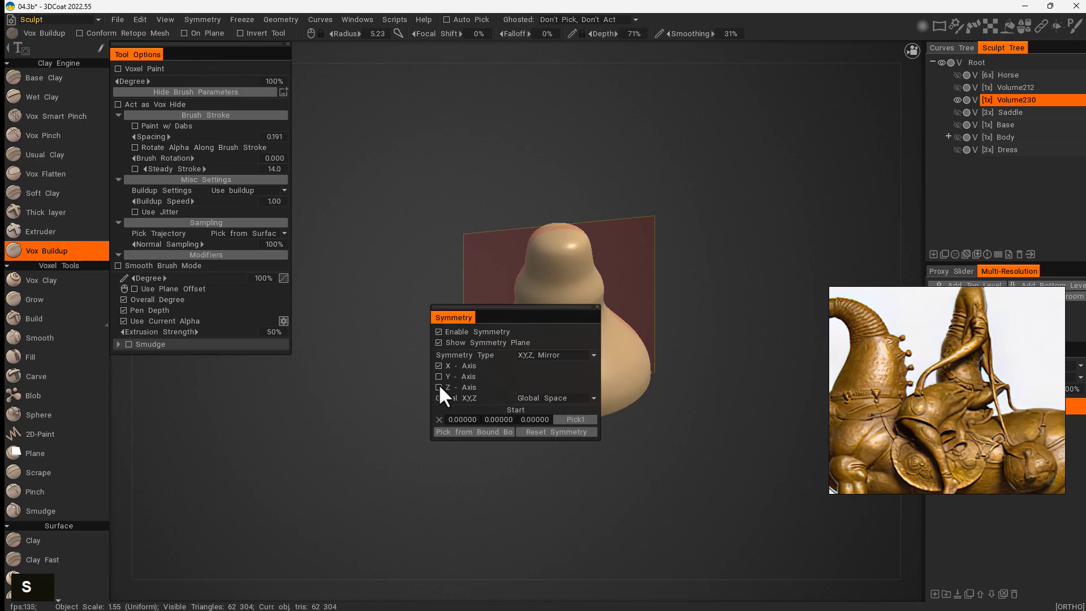
left_click(439, 387)
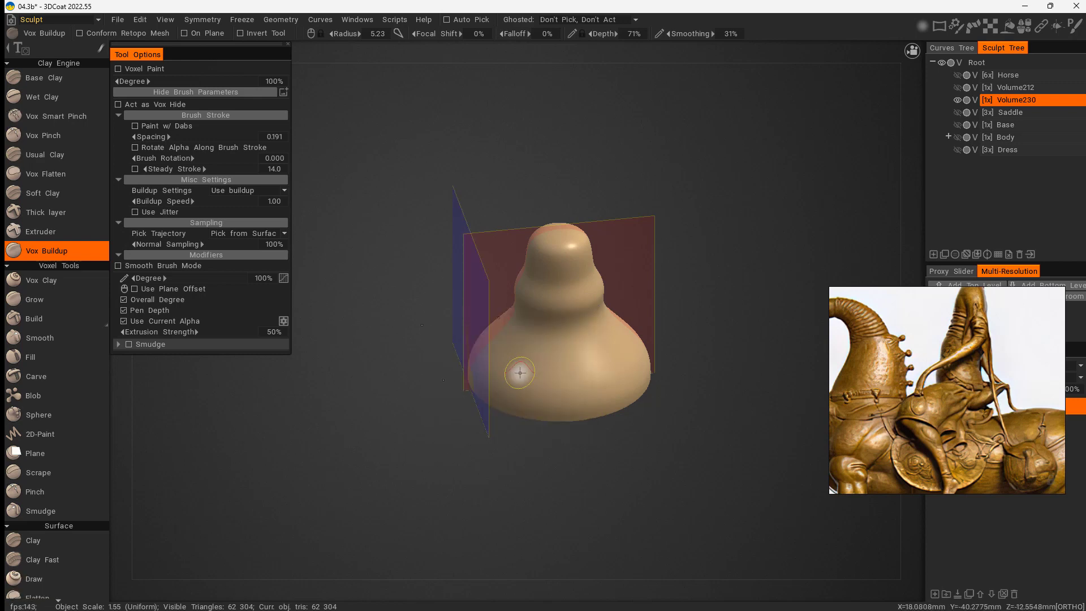
- Set the symmetry's coordinate space to Local Space and test it with a stroke on the bell's flare, undoing the stroke
key("s")
left_click(541, 391)
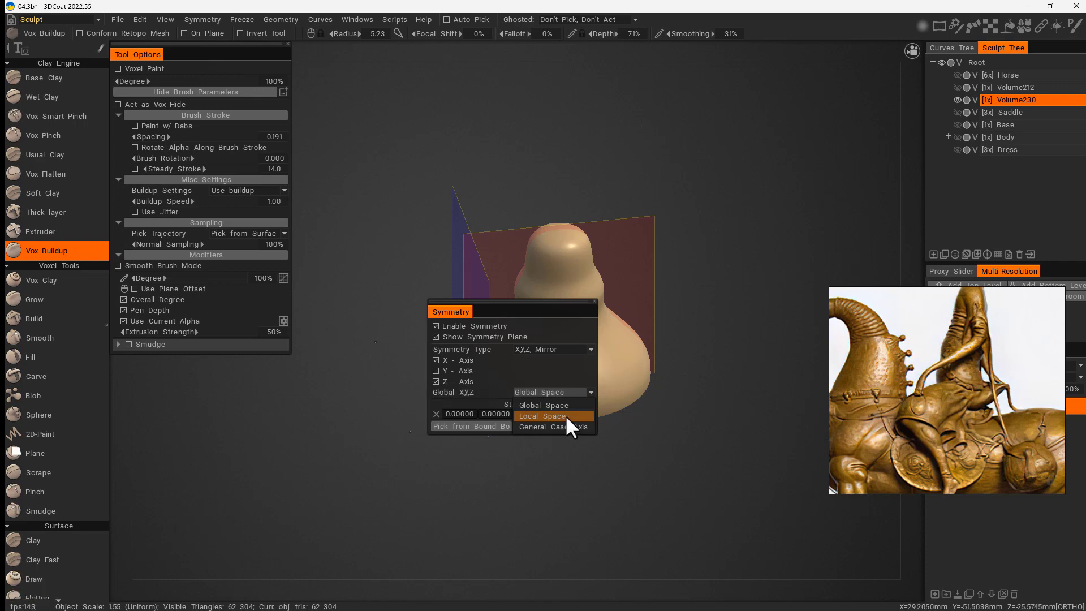
left_click(562, 416)
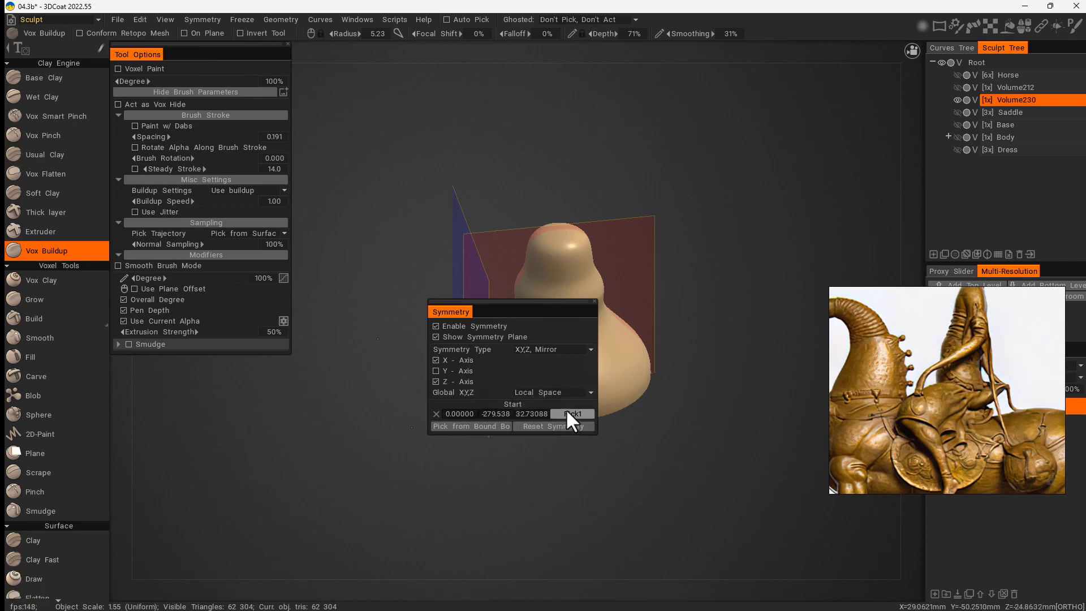
left_click_drag(574, 356, 582, 393)
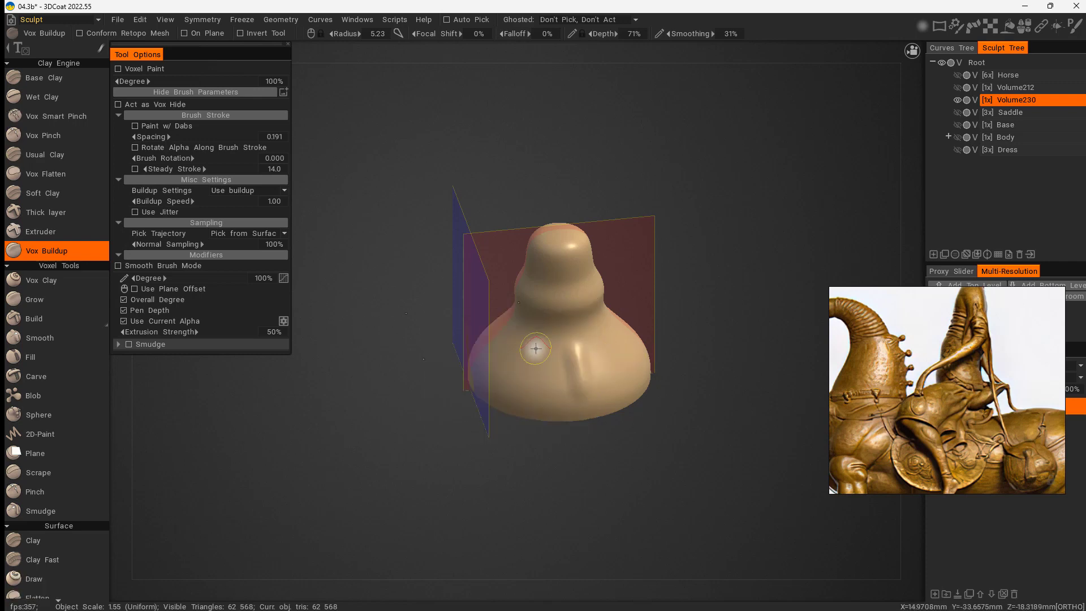
key("ctrl+z")
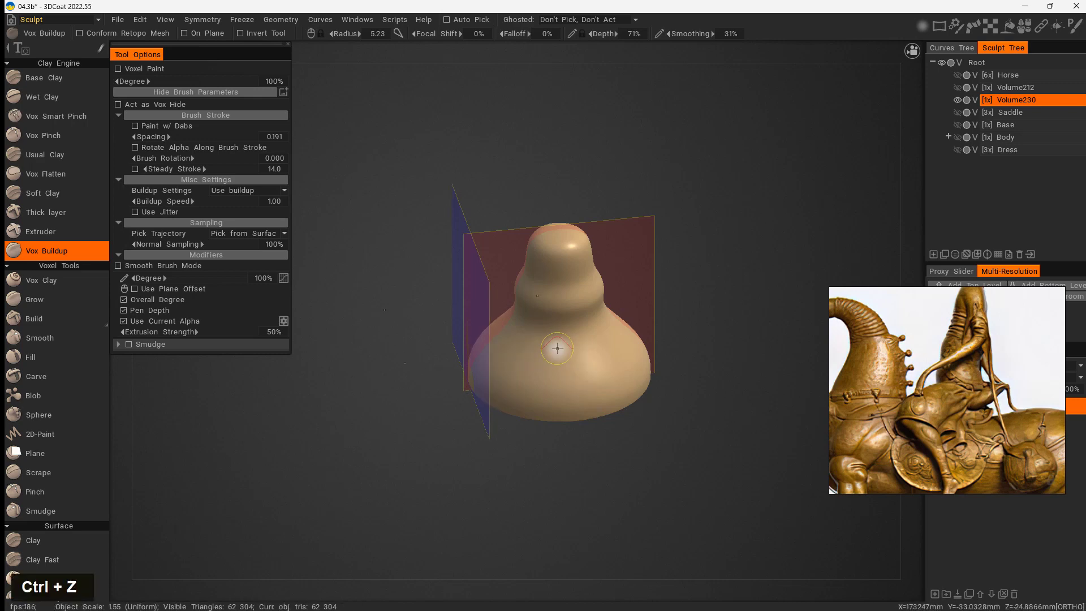
- Try moving the symmetry planes' centre to a picked point on the bell's flare, keeping Local Space
key("s")
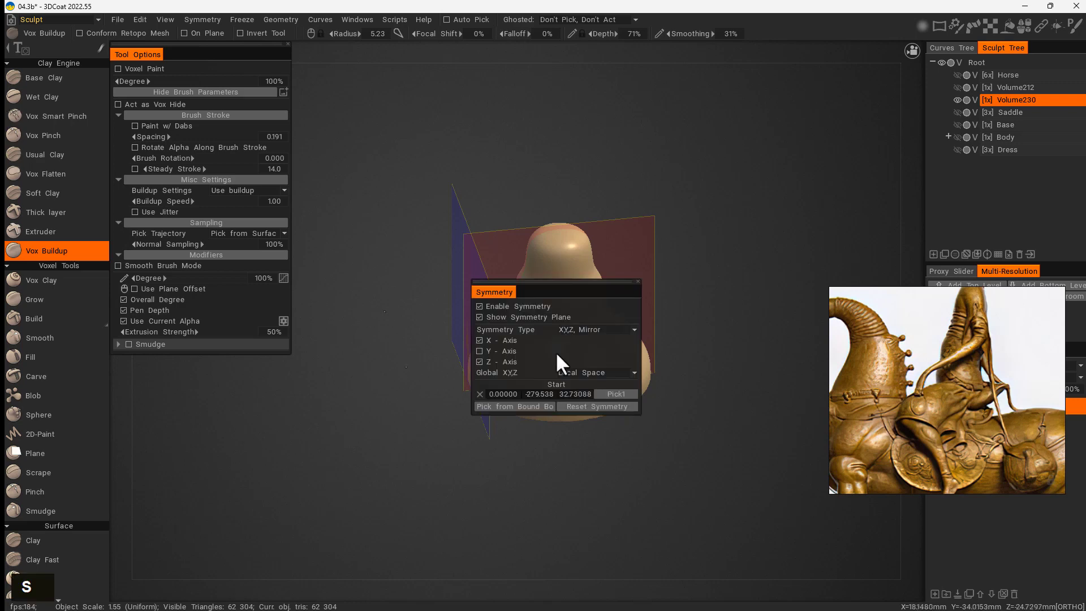
left_click(587, 374)
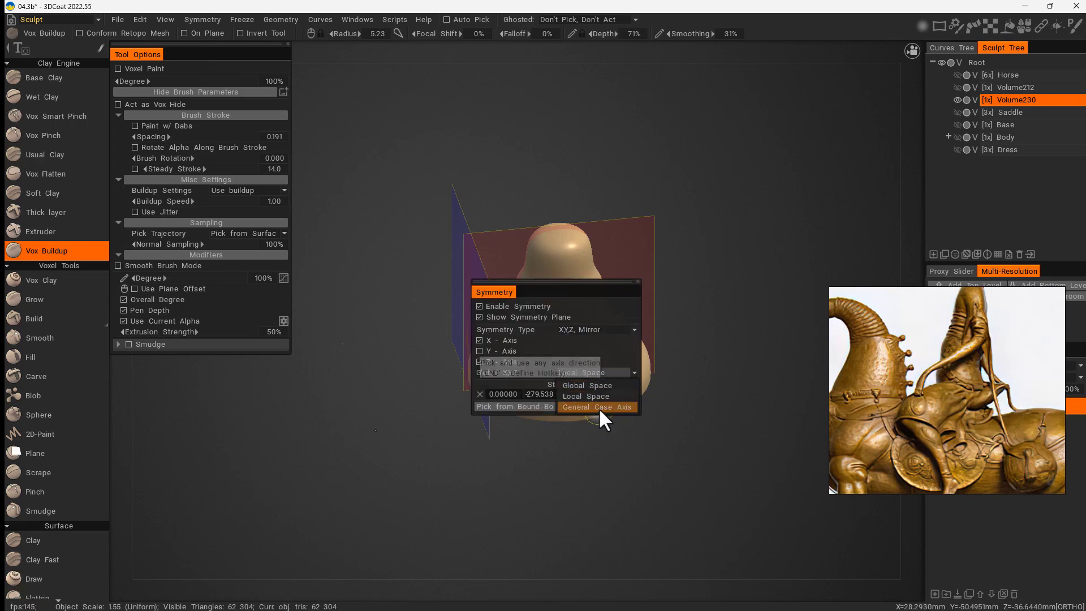
left_click(605, 300)
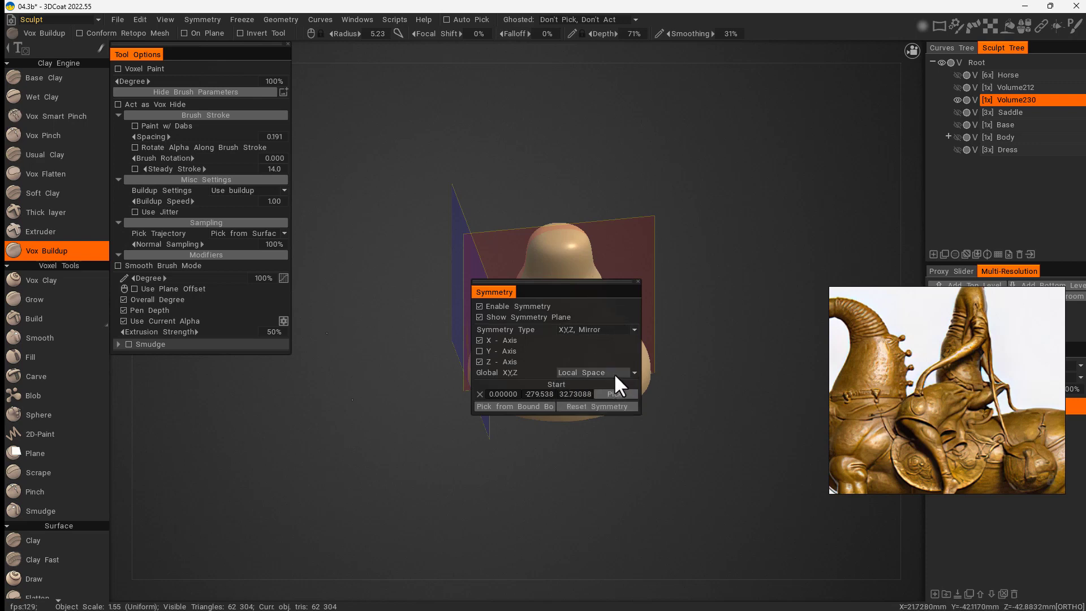
left_click_drag(595, 291, 390, 391)
left_click(411, 492)
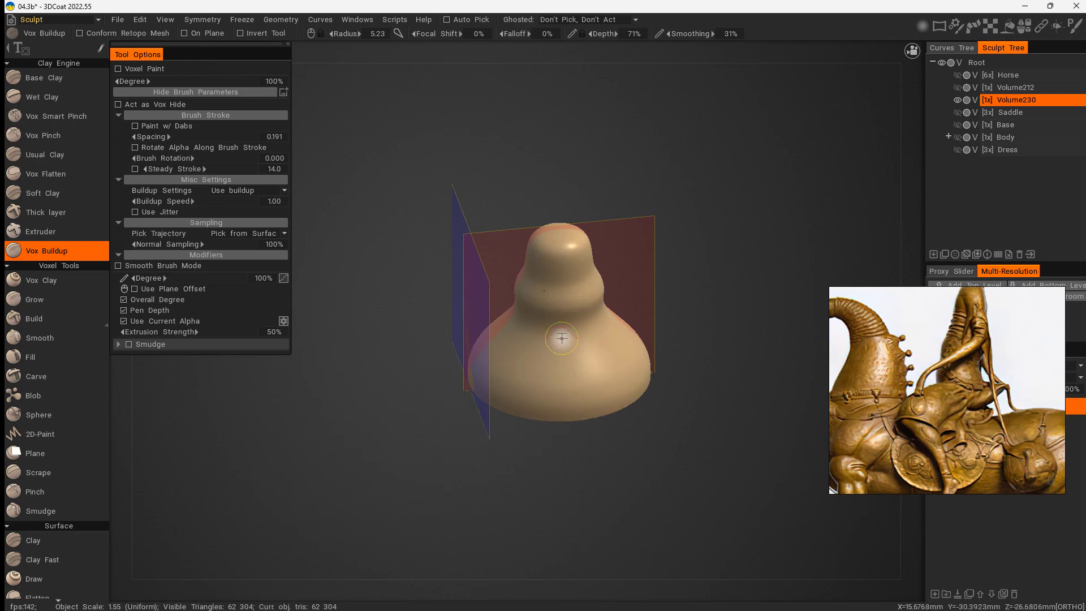
left_click(562, 327)
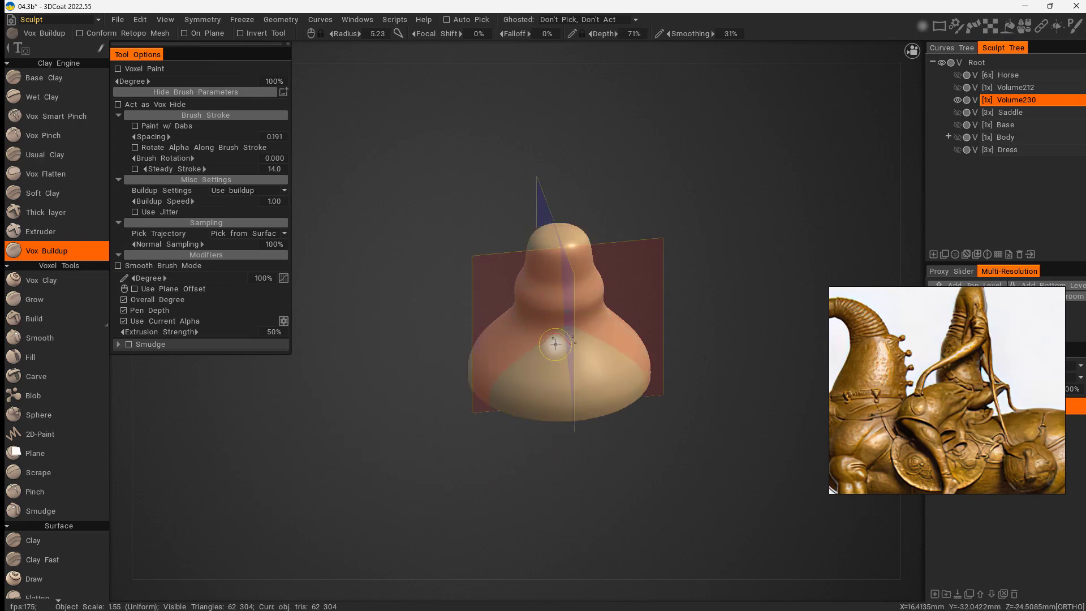
left_click_drag(525, 442, 672, 497)
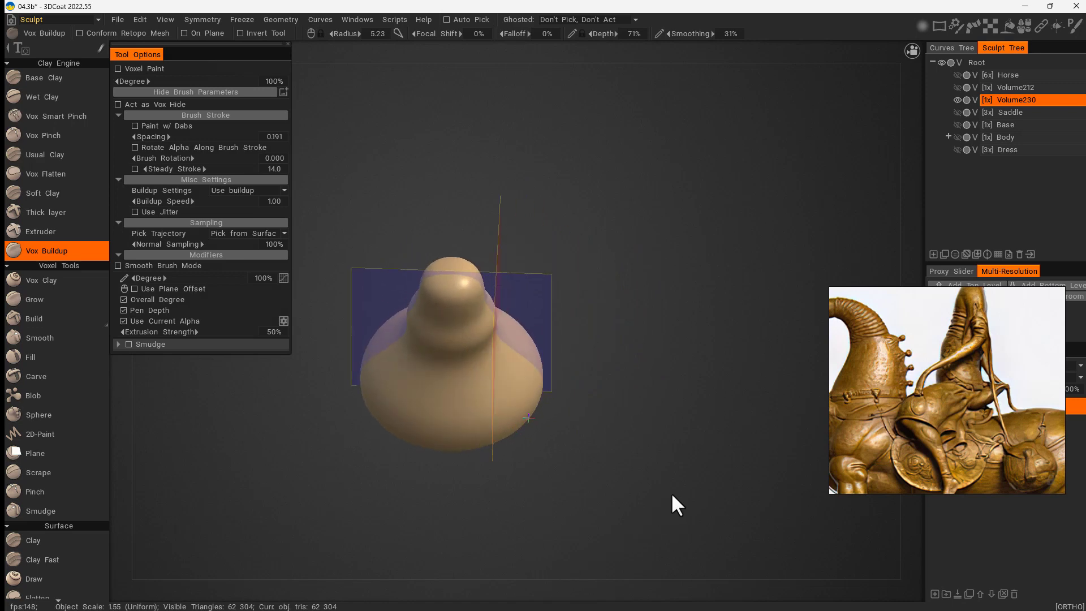
- Recentre the symmetry on the bell in Local Space and turn off the Z axis, leaving only X mirrored
key("s")
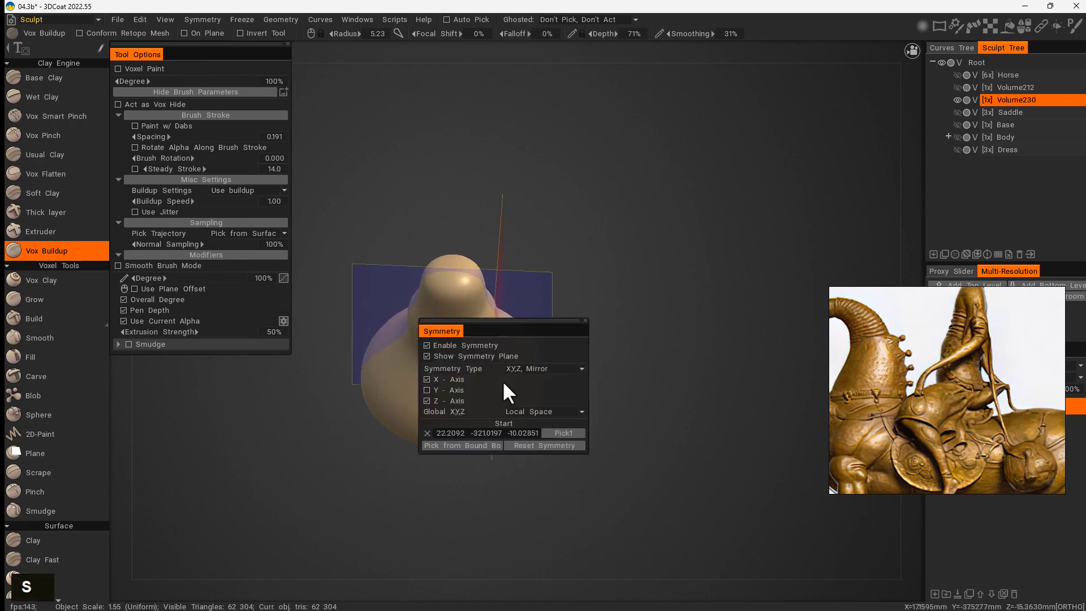
left_click(541, 410)
left_click(535, 426)
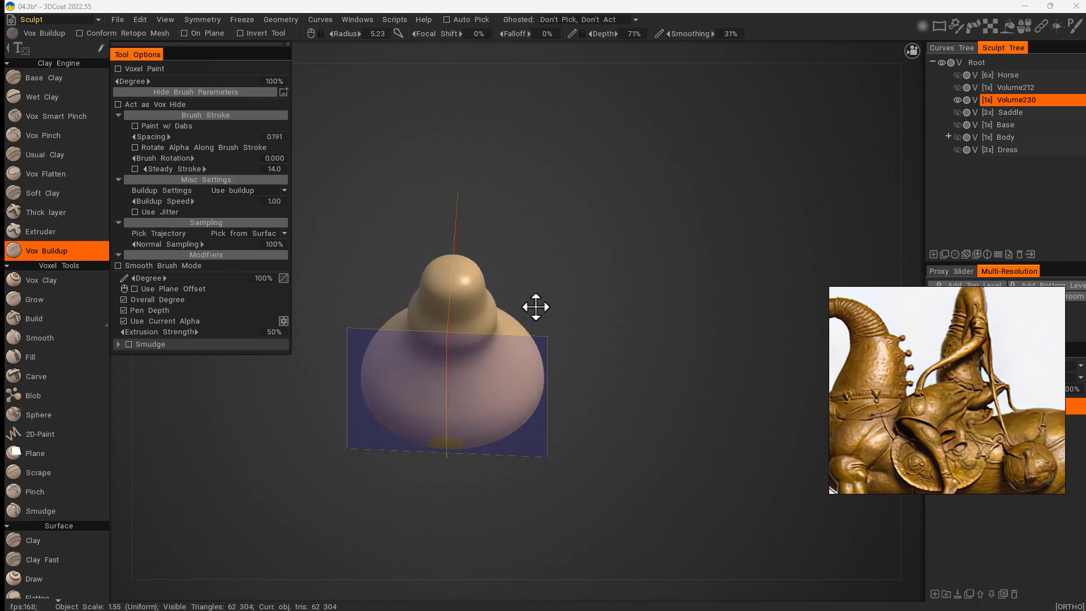
key("s")
double_click(421, 393)
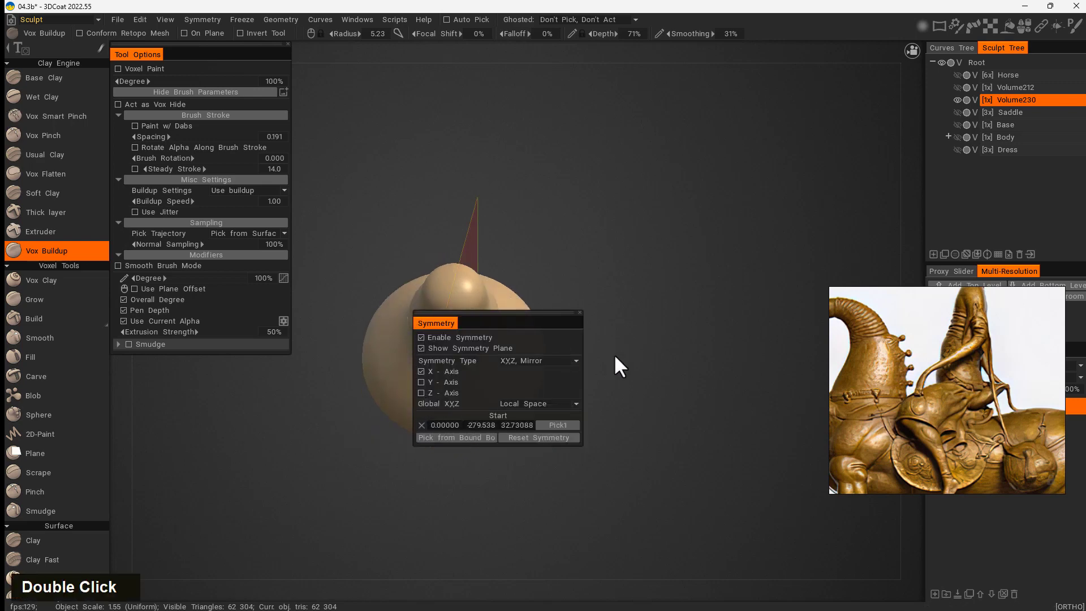
mouse_move(463, 451)
left_mouse_down()
mouse_move(616, 383)
mouse_move(611, 368)
left_mouse_up()
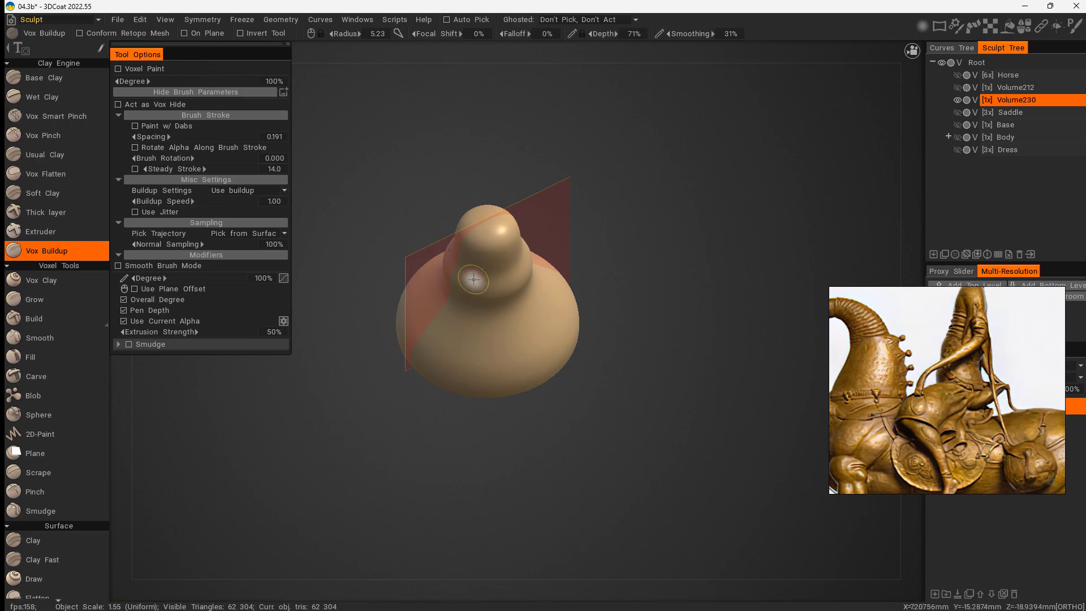
- With Vox Buildup at radius 2.88 and depth 254%, sculpt the first mirrored fold ridges down the bell's flare near the symmetry plane
mouse_move(463, 421)
left_mouse_down()
mouse_move(456, 371)
mouse_move(436, 360)
mouse_move(456, 312)
left_mouse_up()
right_click_drag(456, 313, 457, 322)
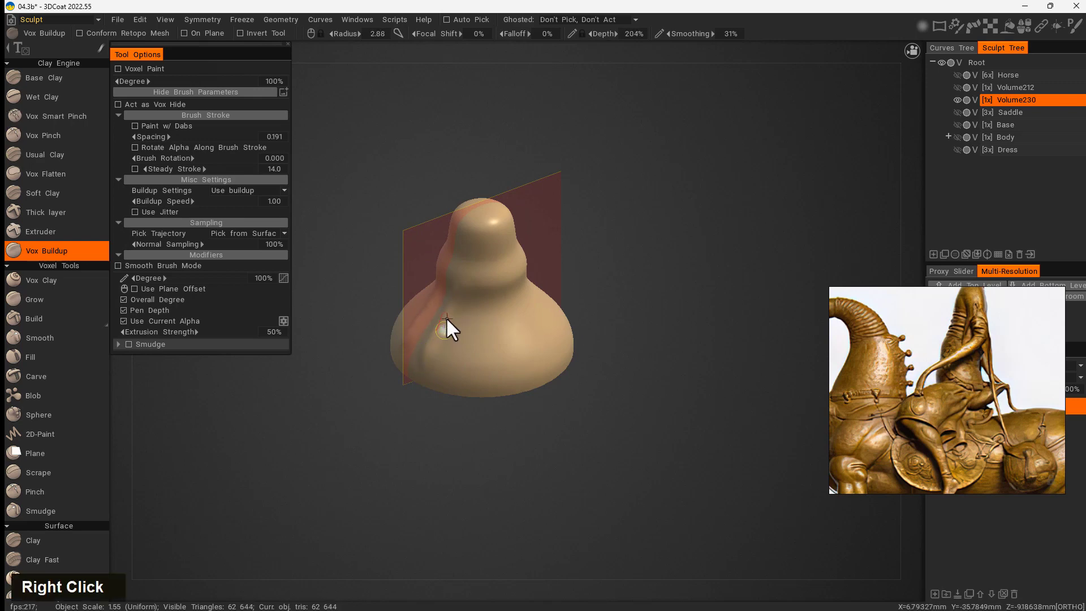
left_click_drag(455, 284, 425, 363)
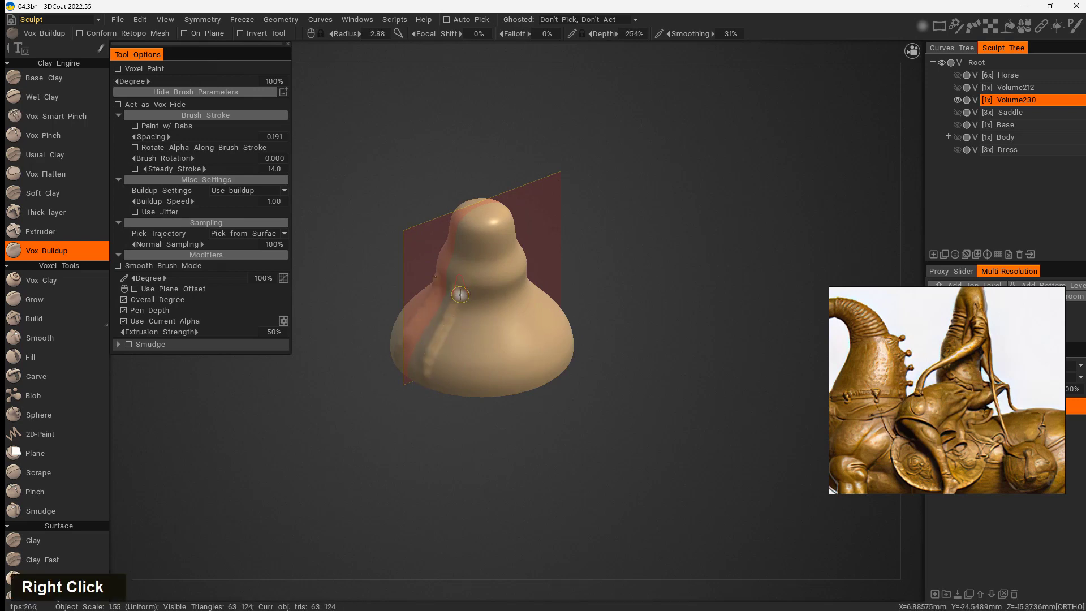
left_click_drag(460, 294, 445, 383)
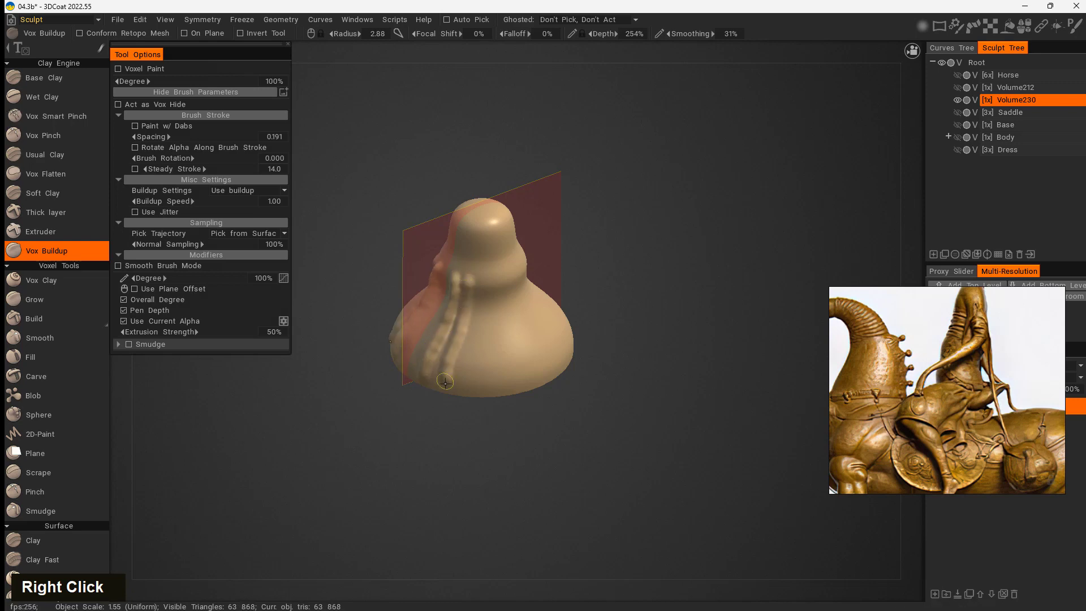
left_click_drag(475, 282, 461, 392)
right_click_drag(463, 396, 487, 439)
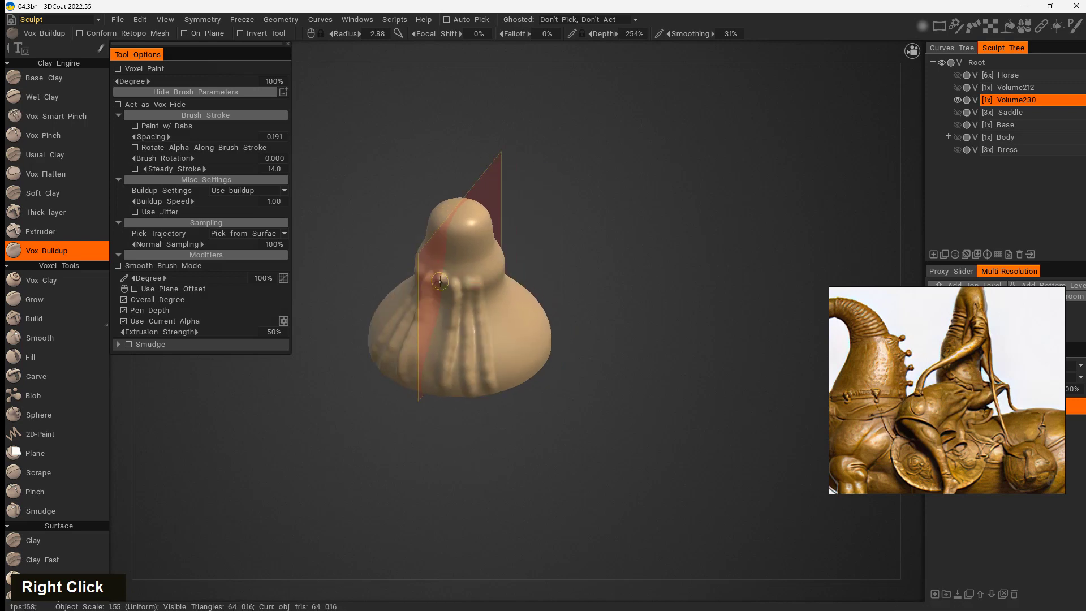
left_click_drag(440, 280, 423, 356)
- Continue sculpting adjacent fold ridges from the waist to the hem across the middle of the bell's side
right_click_drag(515, 451, 505, 301)
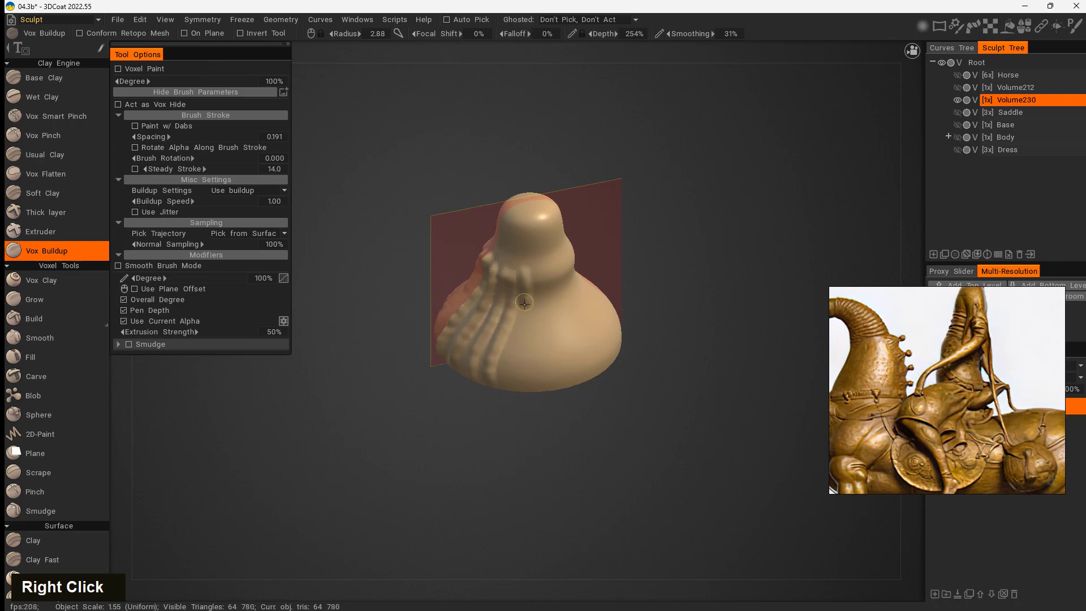
left_click_drag(524, 304, 509, 373)
right_click_drag(544, 460, 512, 379)
left_click_drag(534, 302, 521, 371)
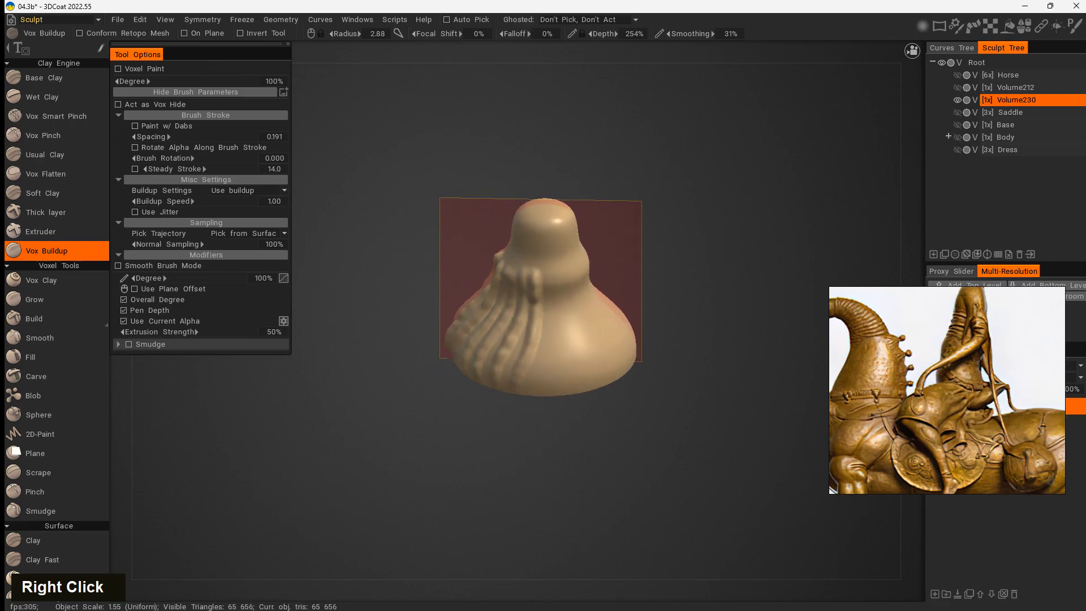
left_click_drag(547, 290, 534, 385)
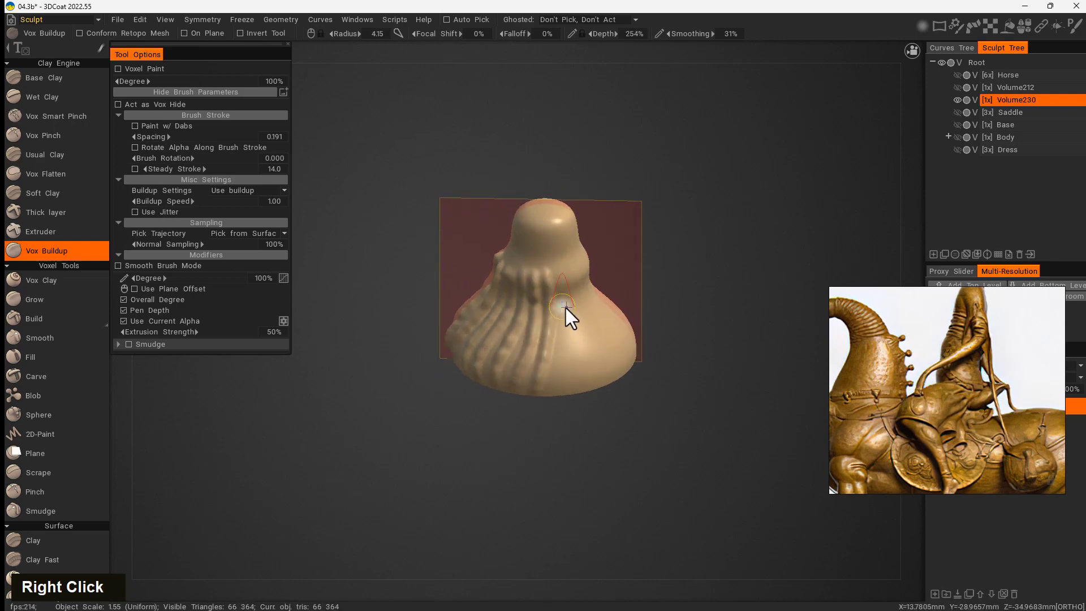
left_click_drag(563, 284, 547, 386)
- Reduce the brush radius to 3.60 and sculpt the remaining fold ridges around the flare to the opposite end
right_click_drag(606, 463, 533, 430)
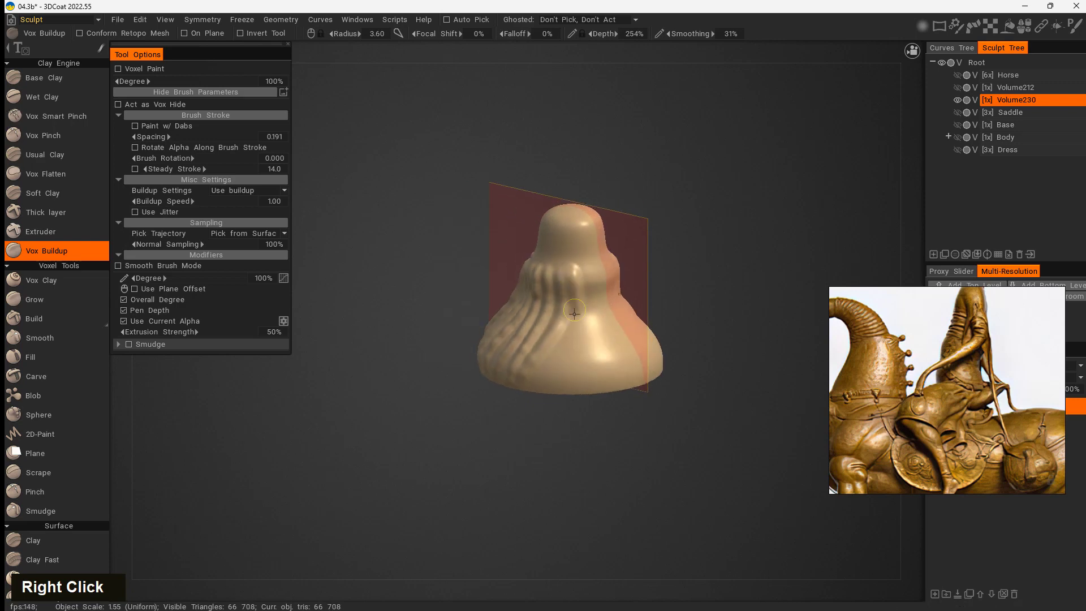
left_click_drag(583, 273, 585, 389)
right_click_drag(602, 422, 566, 442)
mouse_move(597, 276)
left_mouse_down()
mouse_move(604, 389)
mouse_move(619, 351)
mouse_move(626, 389)
left_mouse_up()
mouse_move(591, 447)
right_mouse_down()
mouse_move(644, 471)
mouse_move(622, 404)
right_mouse_up()
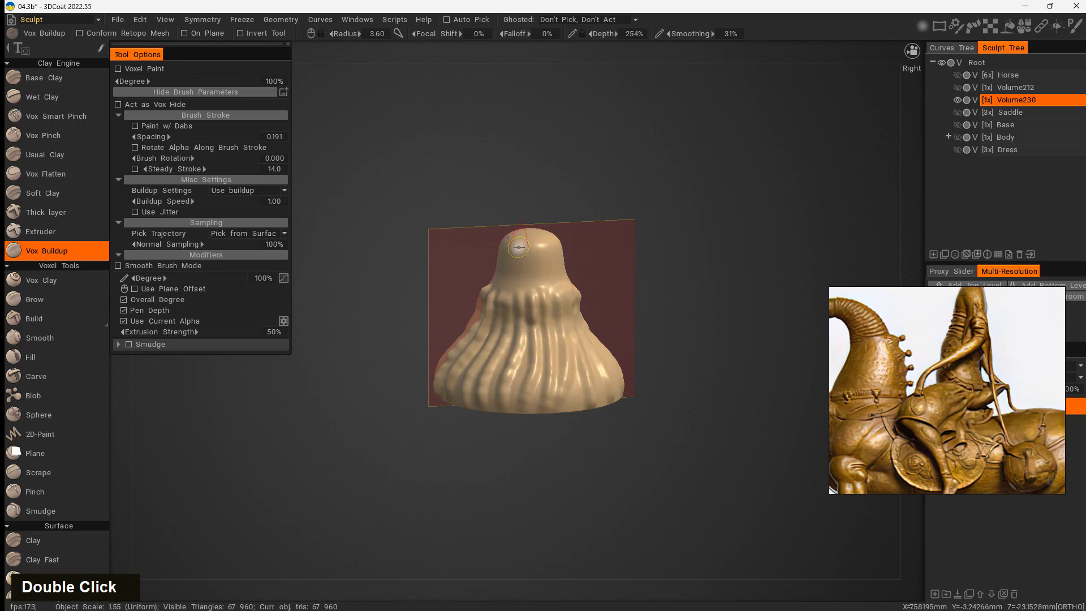
- Sculpt vertical fold ridges all around the bell's rounded top section, running down into the waist folds
left_click_drag(522, 247, 515, 251)
left_click_drag(424, 337, 488, 340)
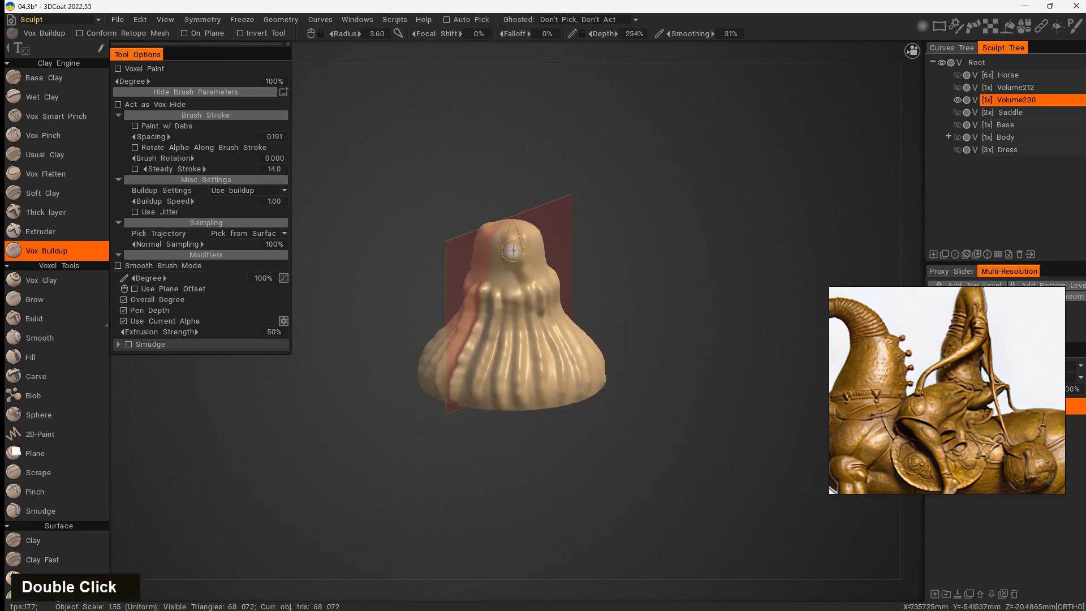
left_click_drag(510, 228, 517, 296)
left_click_drag(502, 229, 500, 284)
left_click_drag(491, 232, 487, 275)
left_click_drag(442, 302, 391, 306)
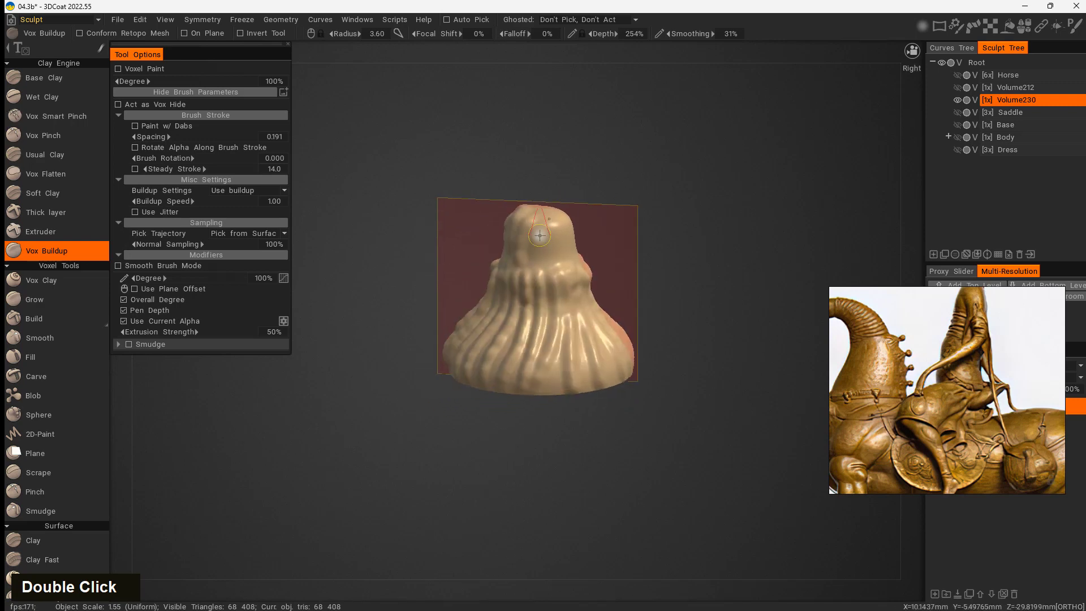
mouse_move(539, 216)
left_mouse_down()
mouse_move(540, 271)
mouse_move(571, 258)
left_mouse_up()
left_click_drag(682, 287, 557, 297)
left_click_drag(578, 215, 584, 261)
left_click_drag(650, 271, 770, 277)
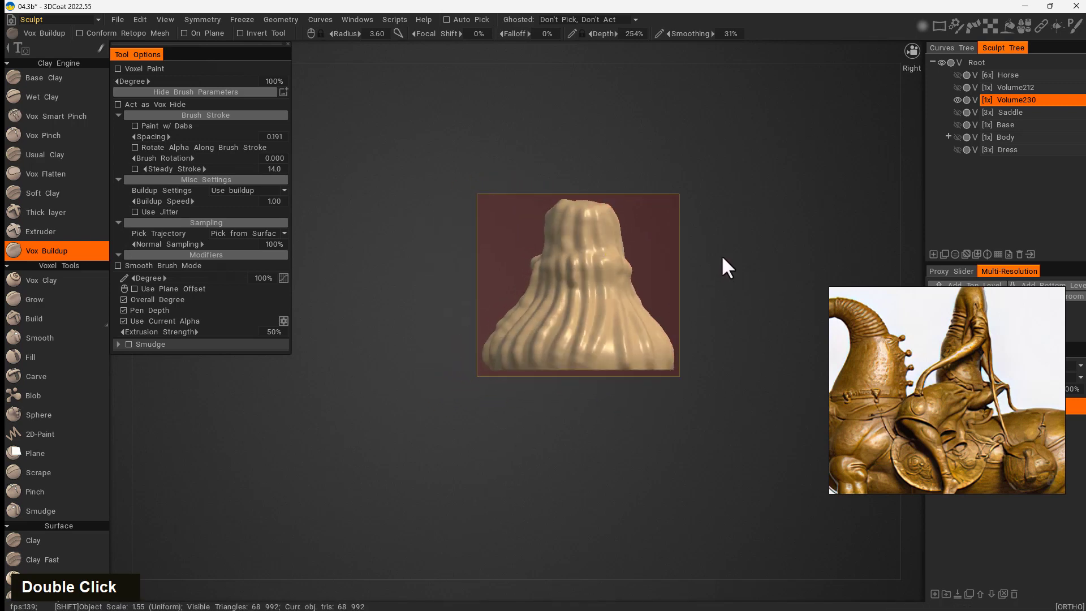
- Switch to the Pose tool in a straight side view and set its selection mode to Ring
middle_click(650, 288)
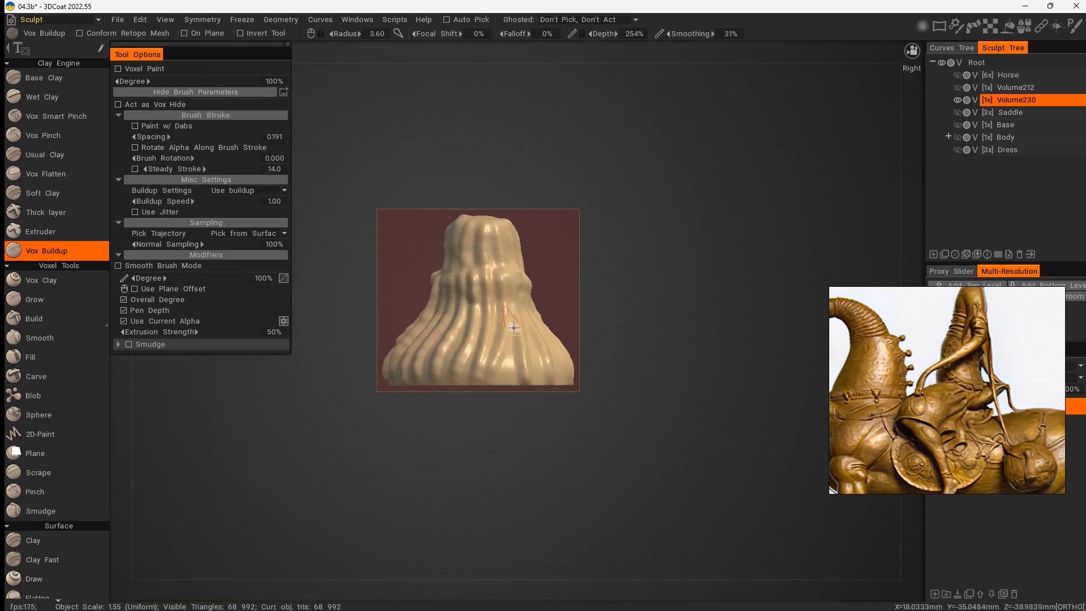
key("space")
left_click(406, 428)
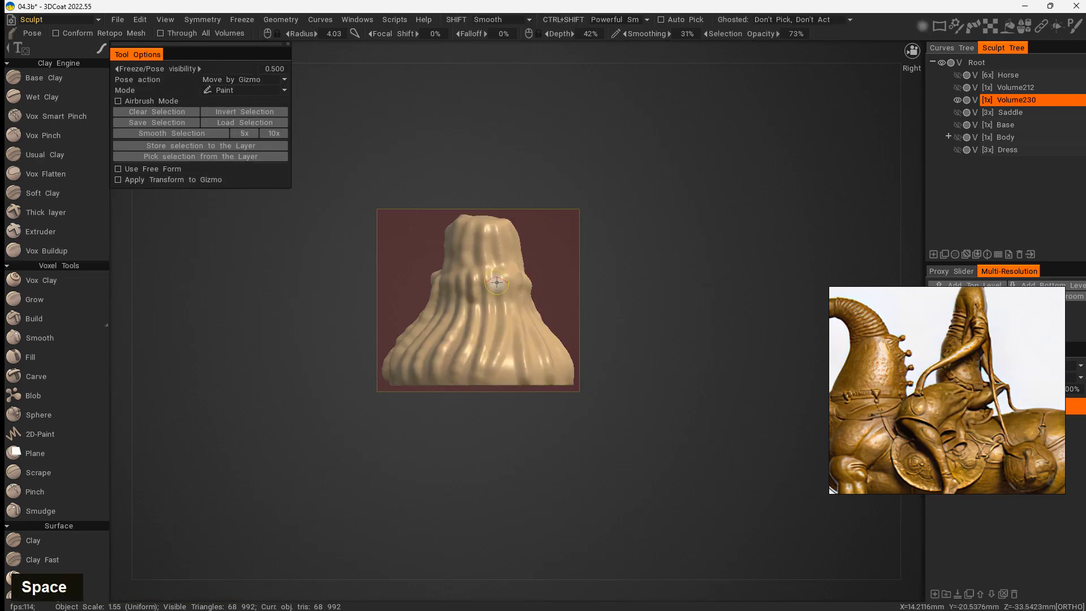
left_click(274, 91)
left_click(243, 103)
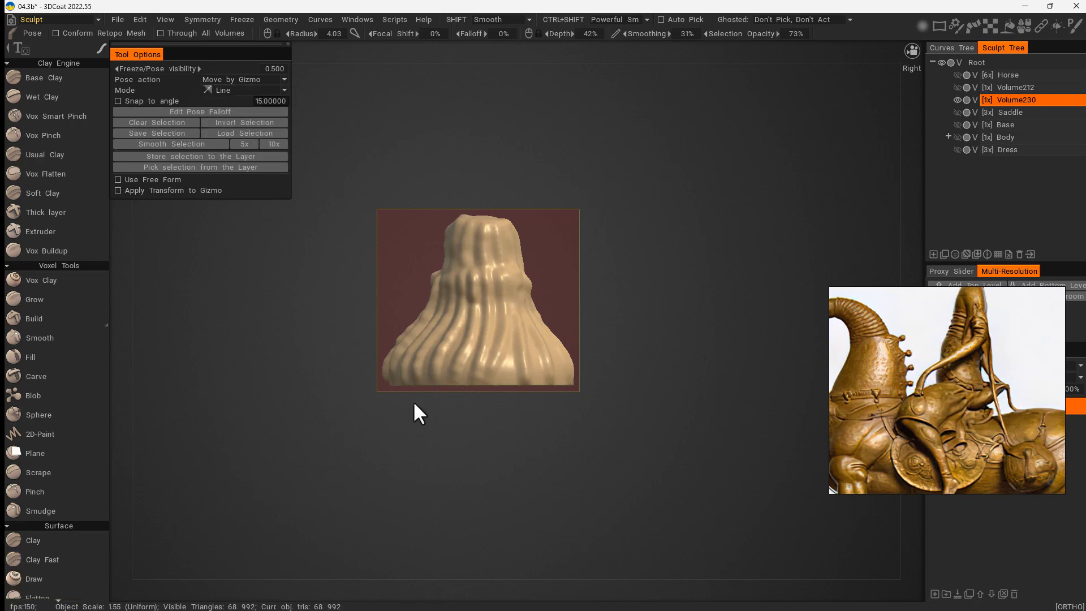
left_click(284, 90)
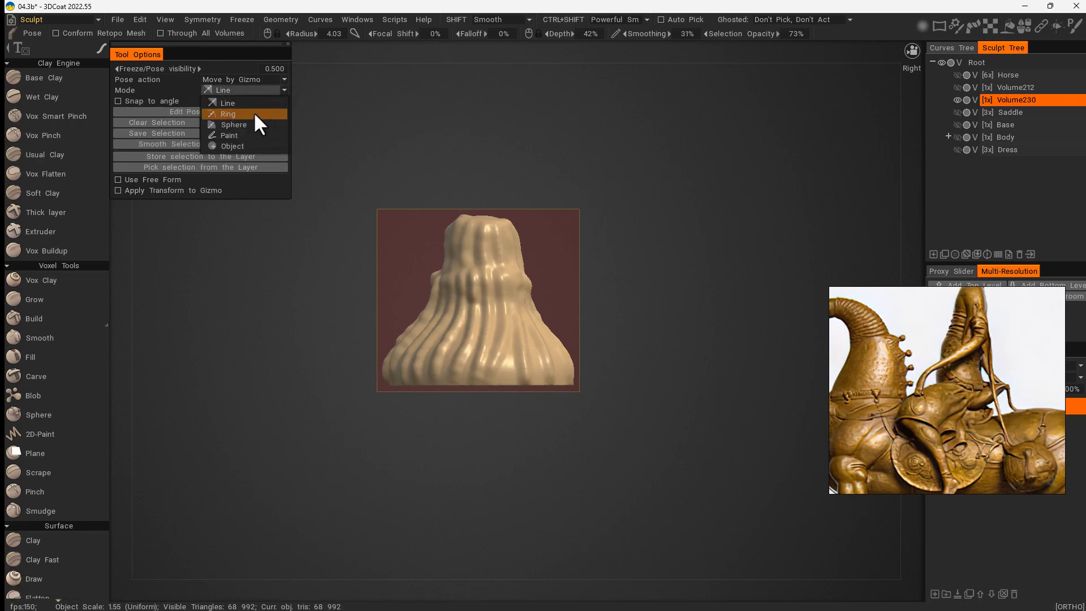
left_click(253, 111)
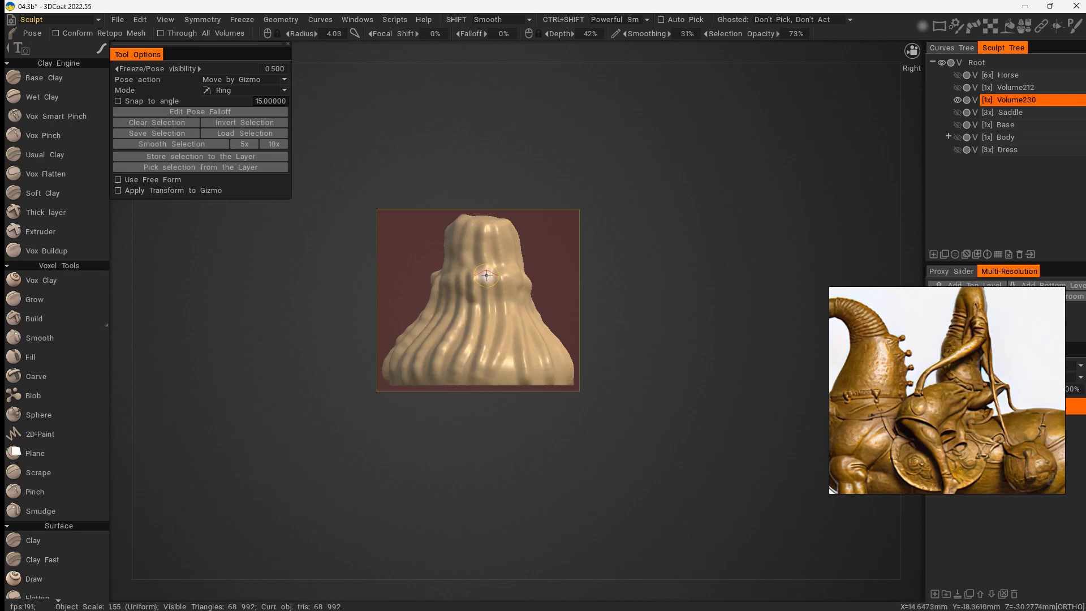
- Turn off symmetry, select a ring around the bell's waist and scale it inward to form a narrow neck
key("s")
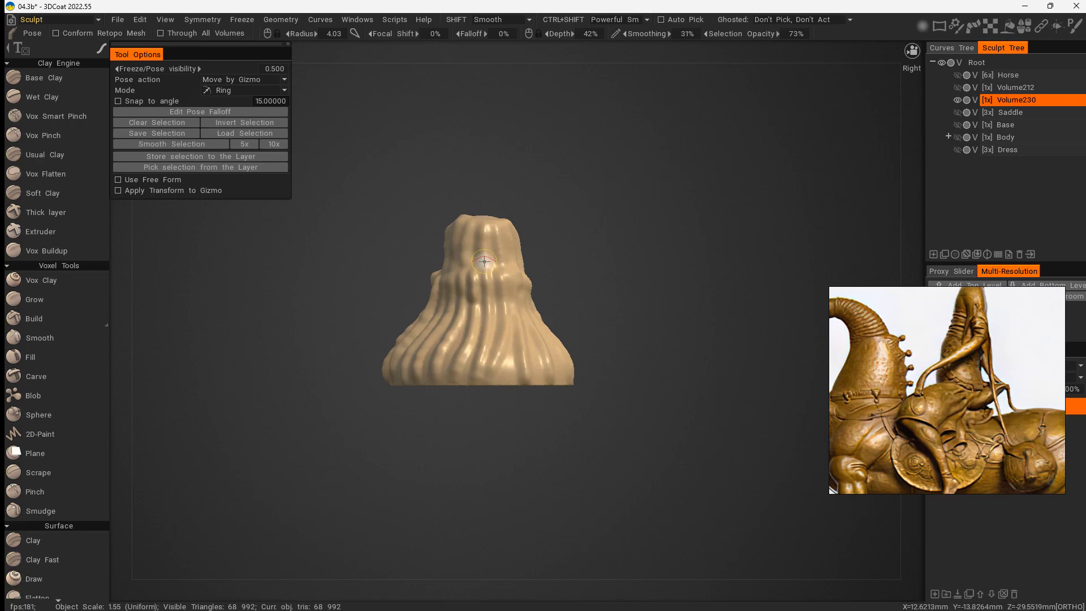
left_click(485, 309)
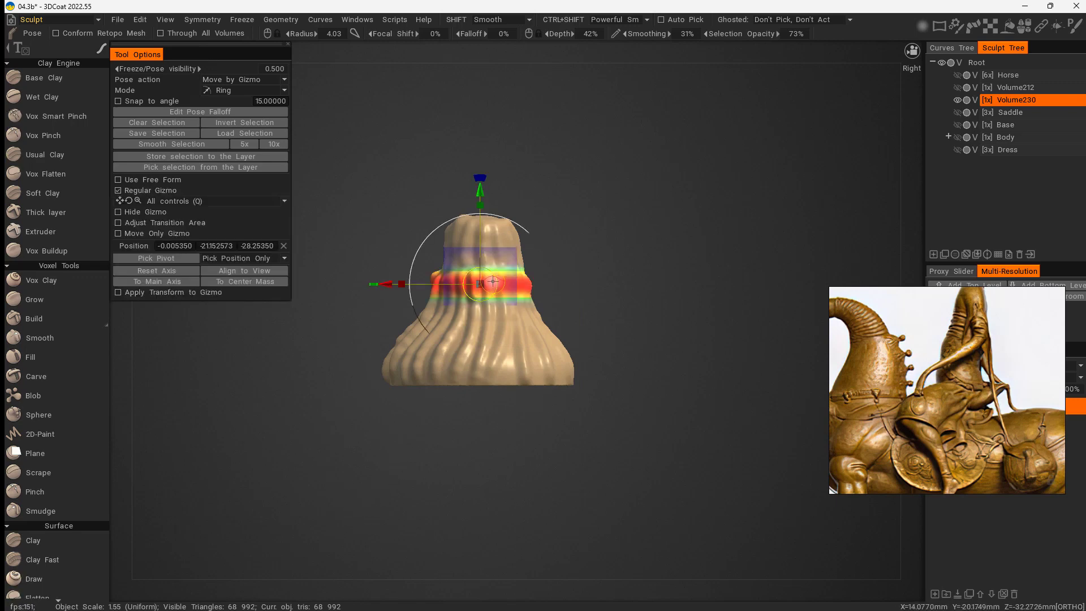
left_click(231, 201)
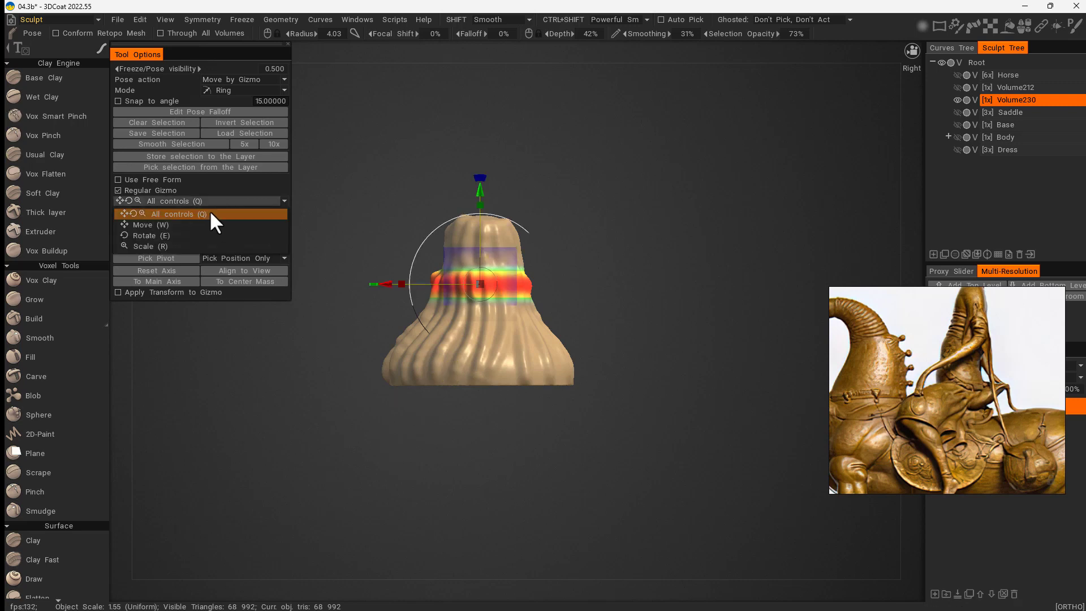
left_click(225, 201)
left_click_drag(337, 354, 475, 503)
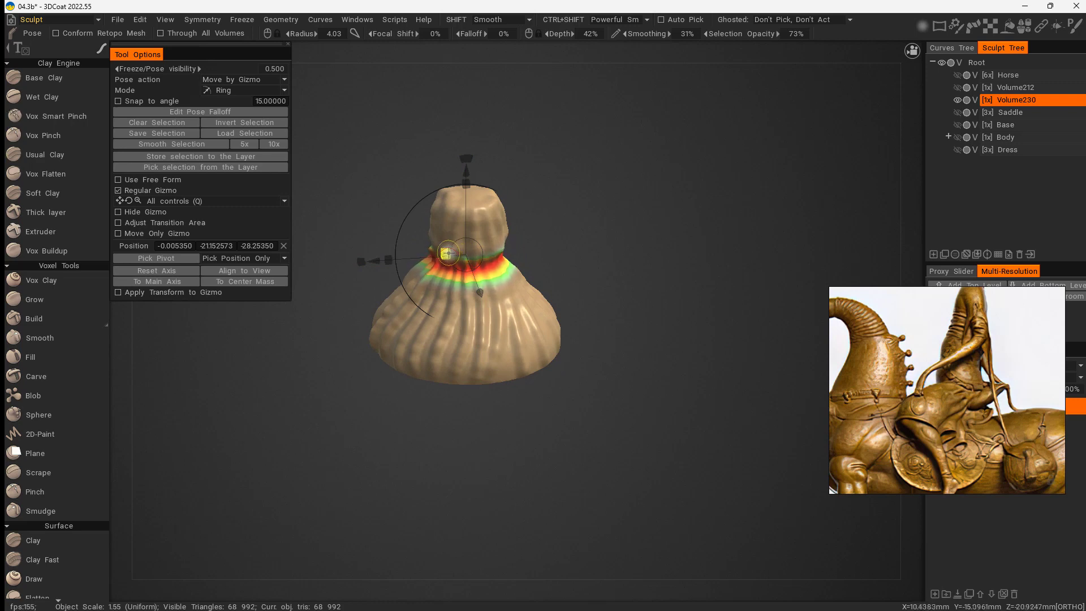
key("KP_6")
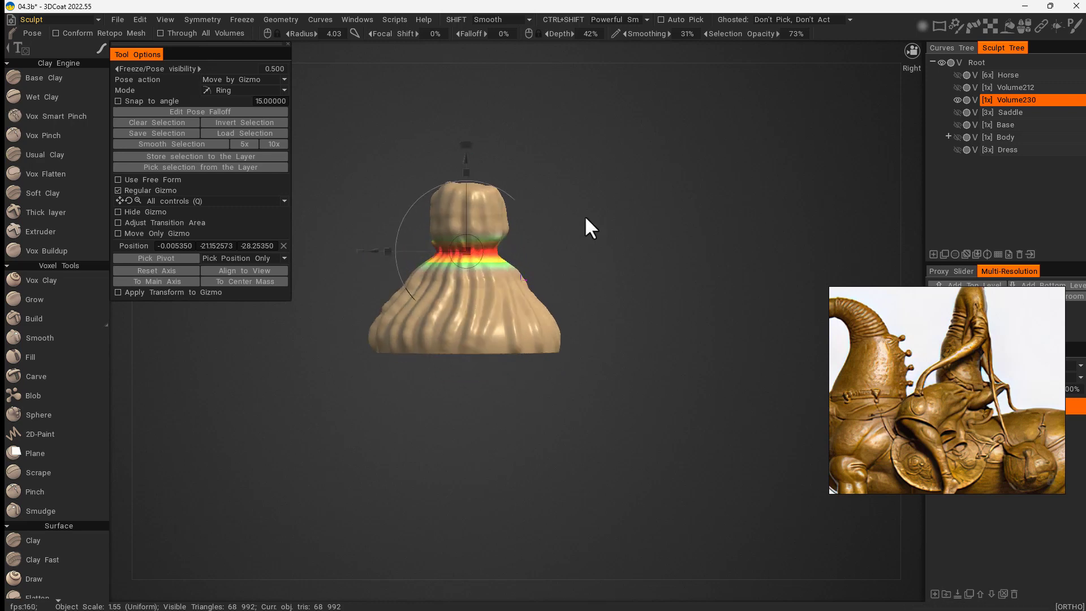
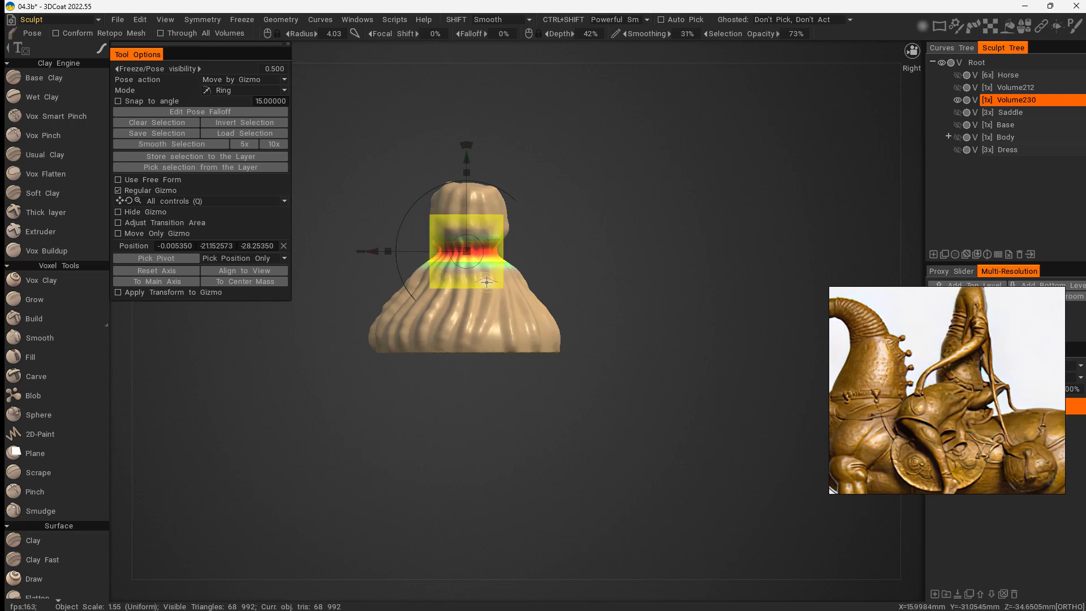
- Clear the neck selection, select a ring around the upper flare, scale it slightly inward and clear that selection
left_click(176, 124)
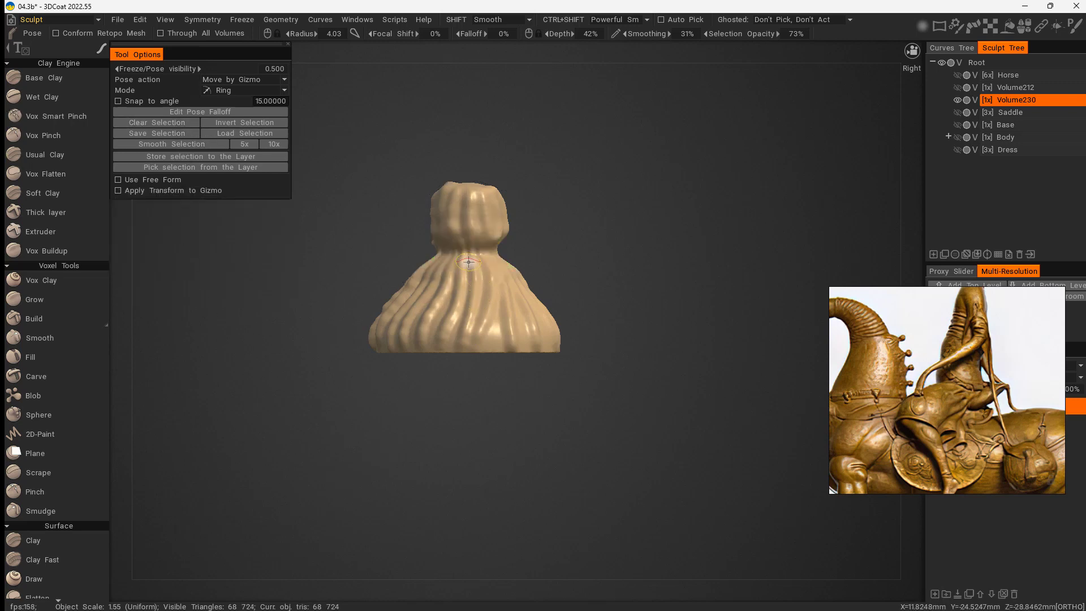
left_click(470, 291)
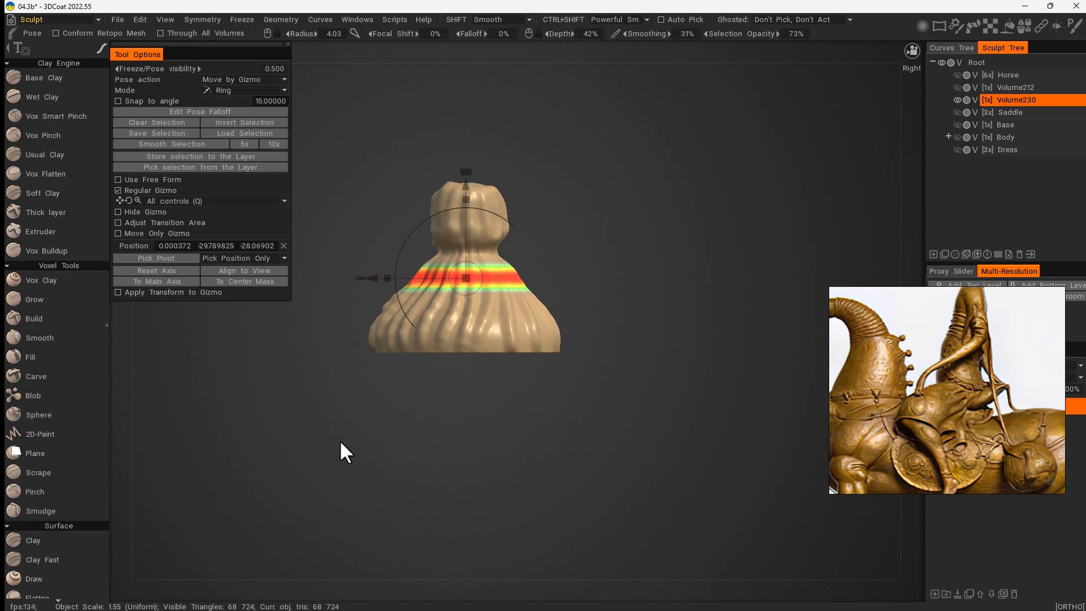
mouse_move(628, 219)
left_mouse_down()
mouse_move(413, 323)
mouse_move(350, 453)
mouse_move(454, 386)
mouse_move(568, 263)
mouse_move(561, 239)
mouse_move(518, 265)
left_mouse_up()
left_click(171, 120)
- Switch to the Scrape tool, raise its depth to 68% and scrape down the fold ridges around the flare
left_click(38, 472)
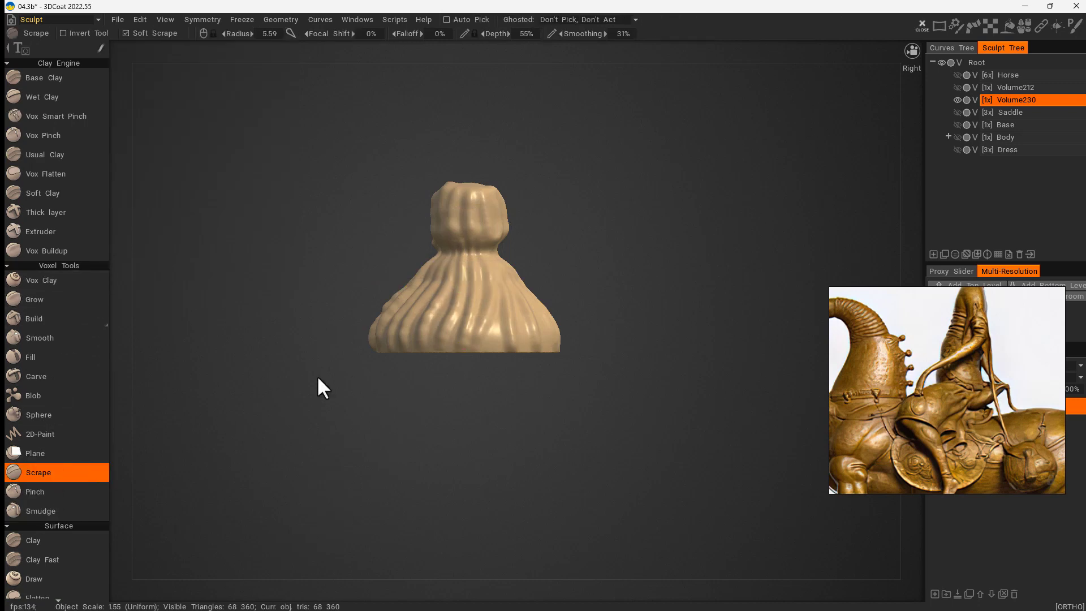
right_click_drag(448, 305, 455, 414)
mouse_move(444, 268)
left_mouse_down()
mouse_move(430, 326)
mouse_move(453, 289)
mouse_move(451, 342)
left_mouse_up()
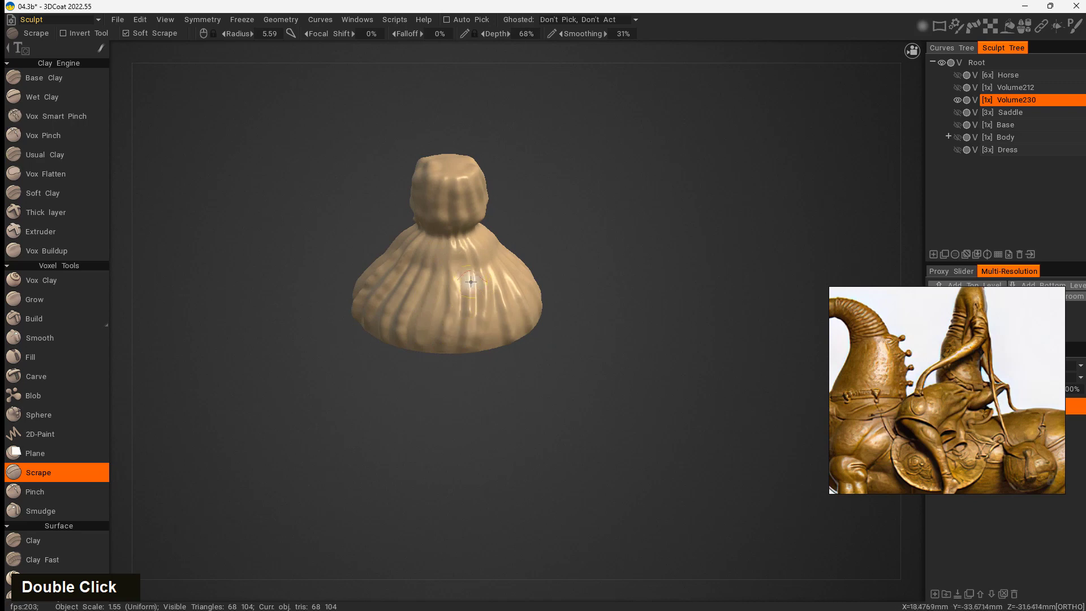
left_click_drag(482, 279, 477, 337)
left_click_drag(406, 258, 386, 284)
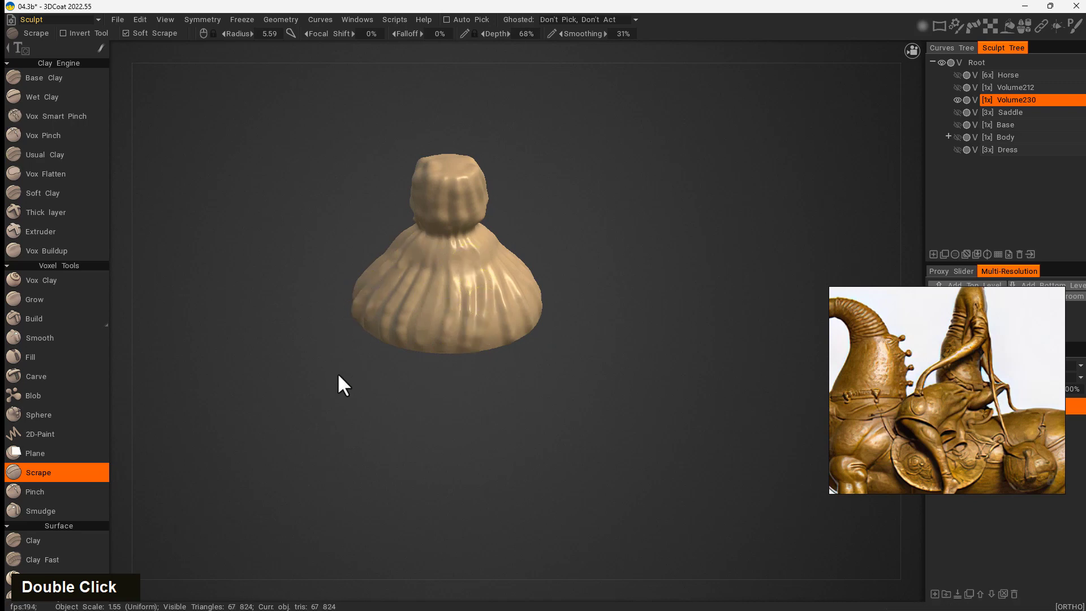
left_click_drag(339, 375, 385, 362)
left_click_drag(445, 225, 469, 200)
left_click_drag(460, 391, 417, 413)
left_click_drag(509, 317, 500, 284)
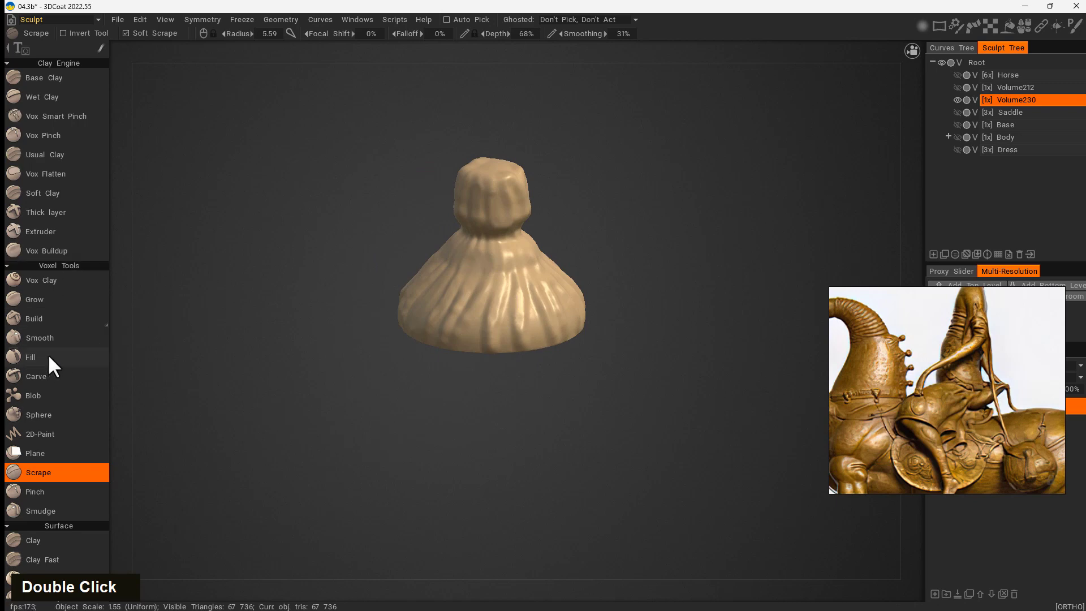
- Switch to the Carve tool, reduce the brush radius to 1.75 and cut thin vertical grooves between the flare's folds
left_click(75, 378)
right_click_drag(491, 290, 496, 295)
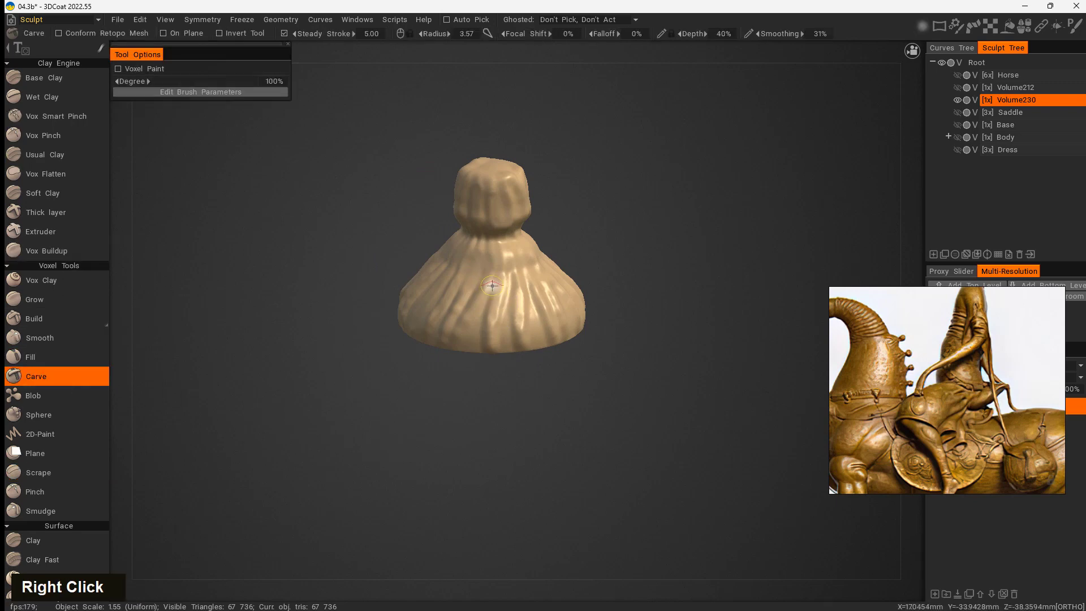
left_click_drag(494, 271, 496, 258, "ctrl")
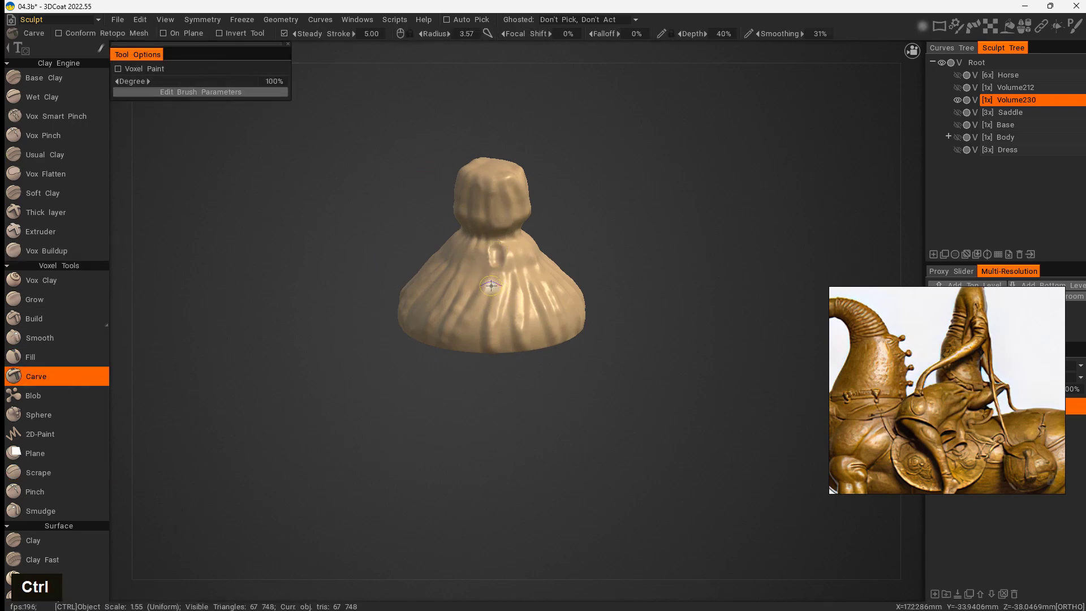
key("ctrl+z")
right_click_drag(491, 280, 489, 276, "ctrl")
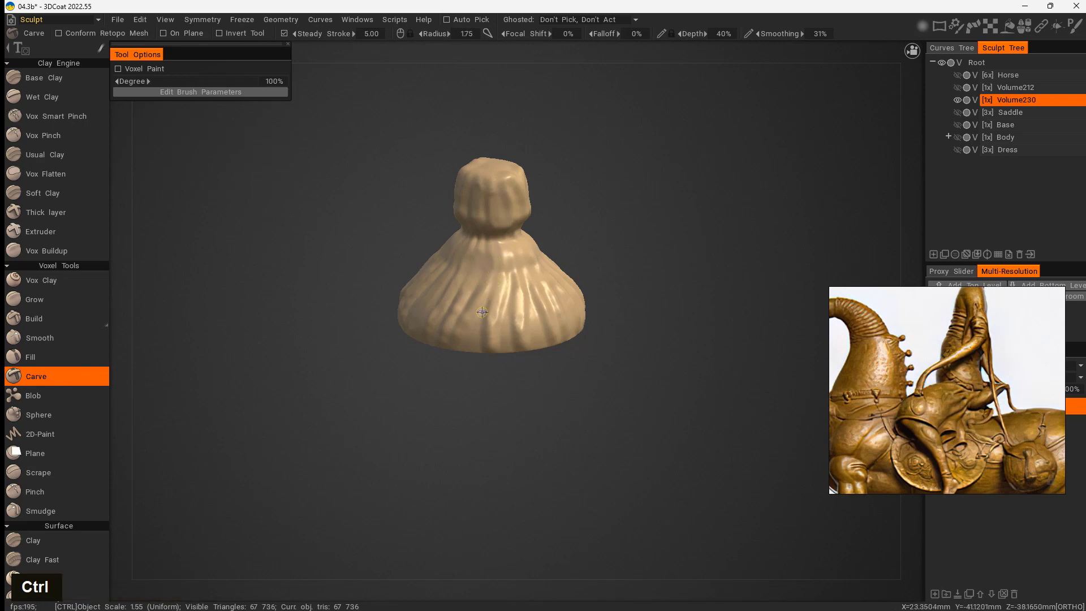
left_click_drag(496, 265, 479, 312, "ctrl")
mouse_move(485, 396)
left_mouse_down()
mouse_move(492, 436)
mouse_move(441, 435)
left_mouse_up()
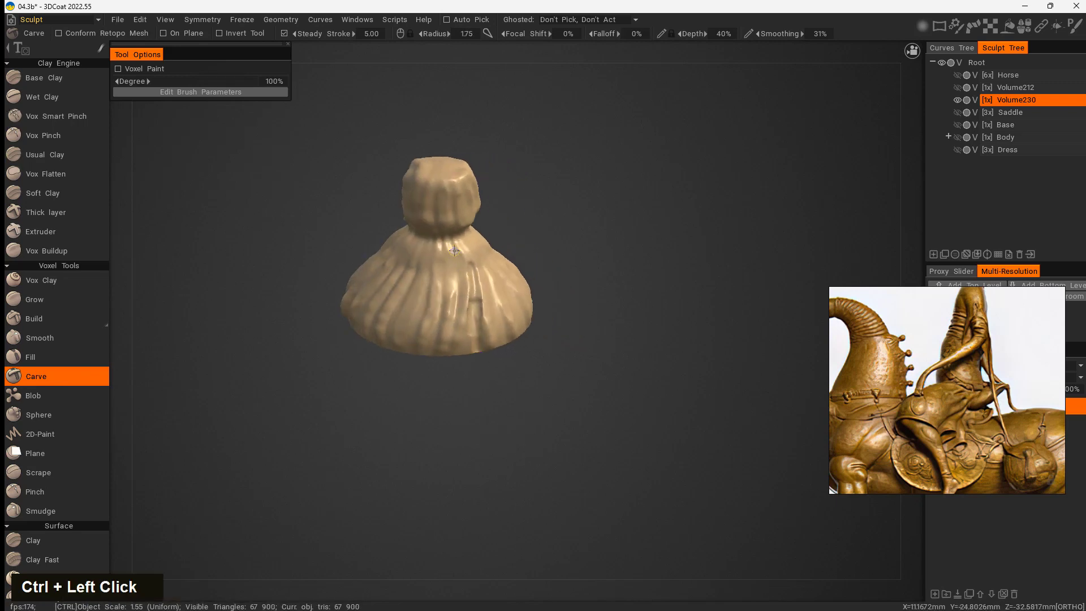
left_click_drag(457, 249, 459, 320, "ctrl")
mouse_move(439, 249)
left_mouse_down("ctrl")
mouse_move(437, 339)
mouse_move(419, 321)
left_mouse_up("ctrl")
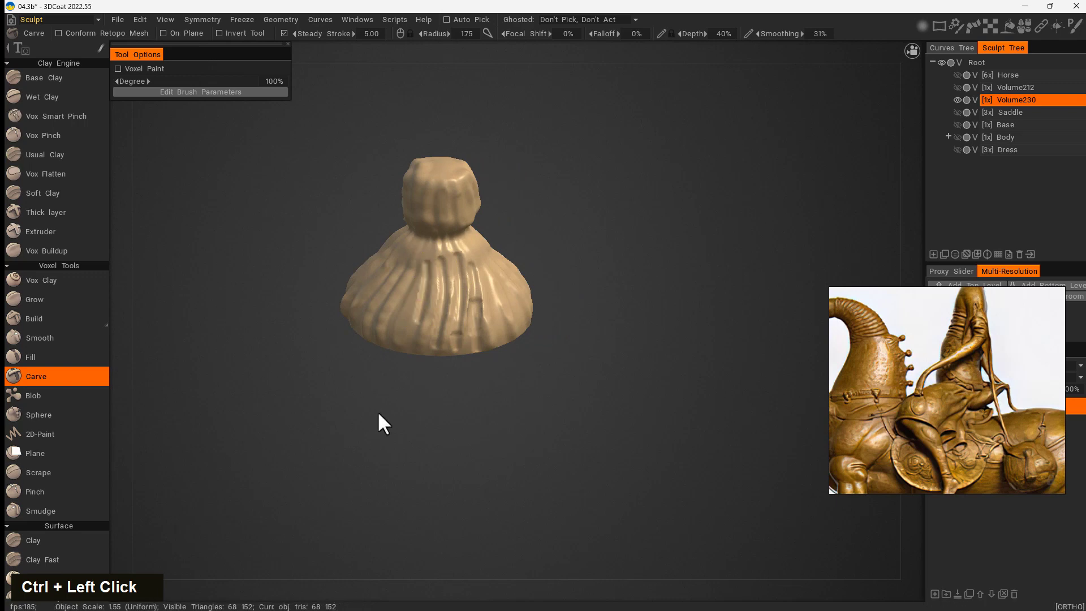
- Carve further narrow grooves along the folds on the adjacent side of the flare, from below the neck to the hem
left_click_drag(379, 413, 421, 416)
left_click_drag(384, 294, 387, 353, "ctrl")
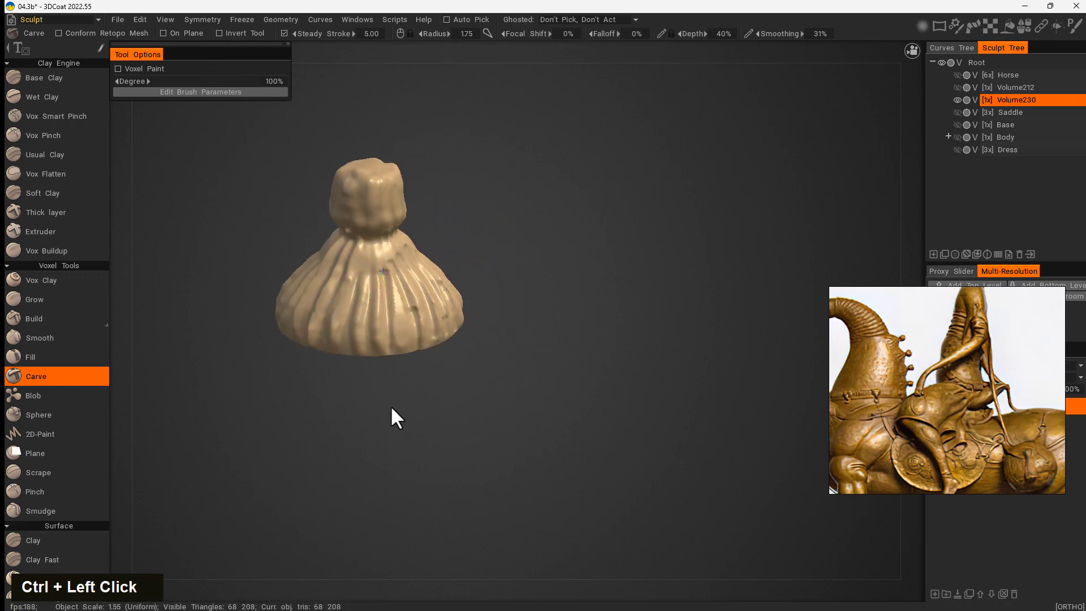
left_click_drag(392, 417, 376, 415)
left_click_drag(362, 259, 365, 306, "ctrl")
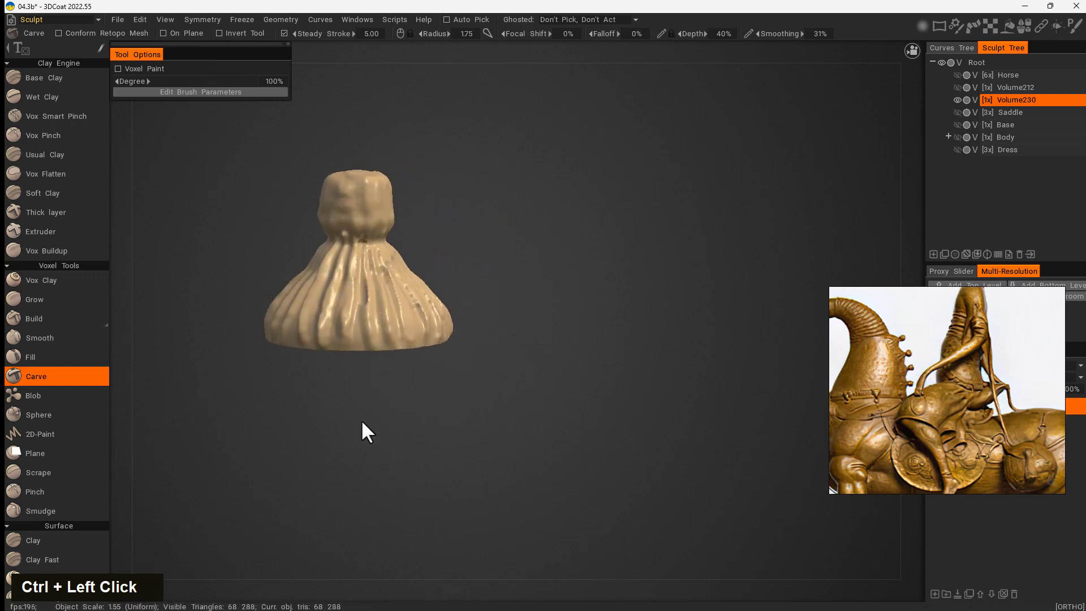
left_click_drag(362, 432, 334, 431)
left_click_drag(317, 323, 318, 341, "ctrl")
left_click_drag(361, 423, 405, 428)
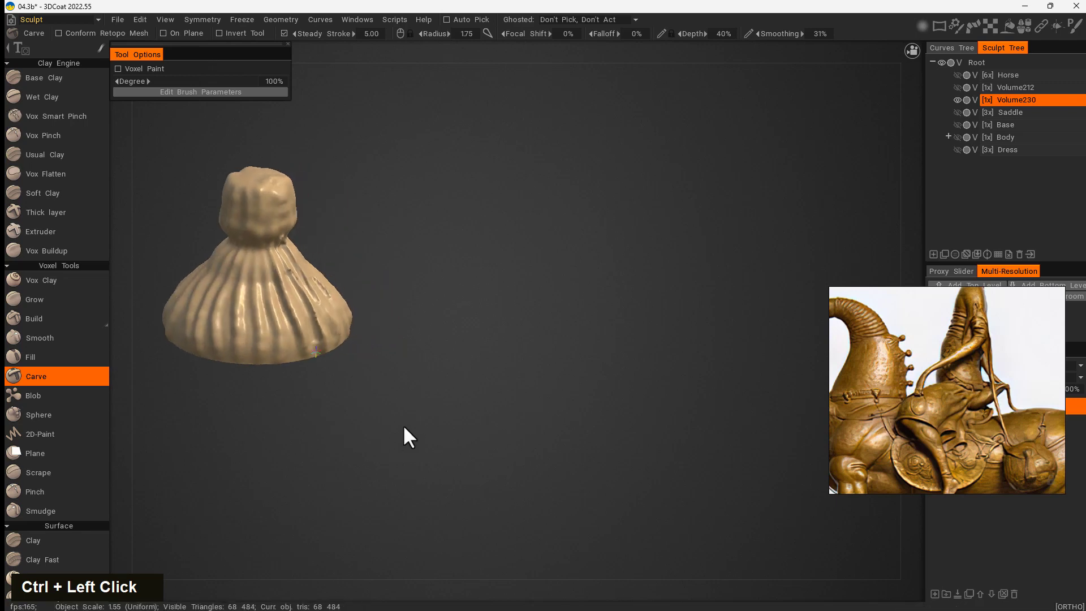
left_click_drag(267, 257, 277, 355, "ctrl")
- Deepen the creases between the next group of folds around the flare with long inverted Carve strokes
middle_click_drag(399, 334, 456, 420)
left_click_drag(381, 393, 400, 314, "ctrl")
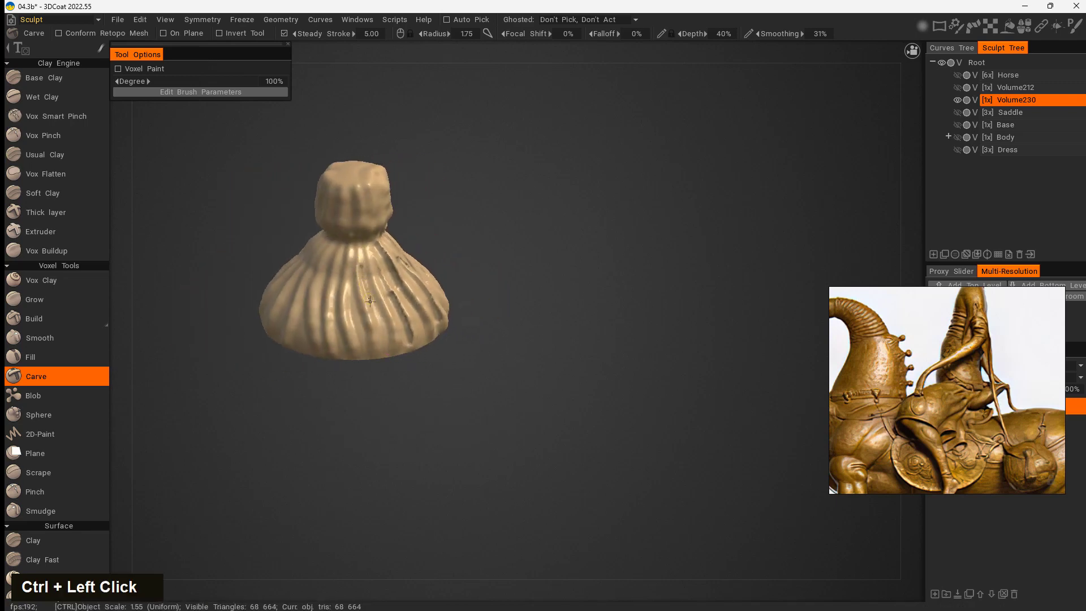
left_click_drag(346, 258, 339, 357, "ctrl")
left_click_drag(396, 407, 362, 418)
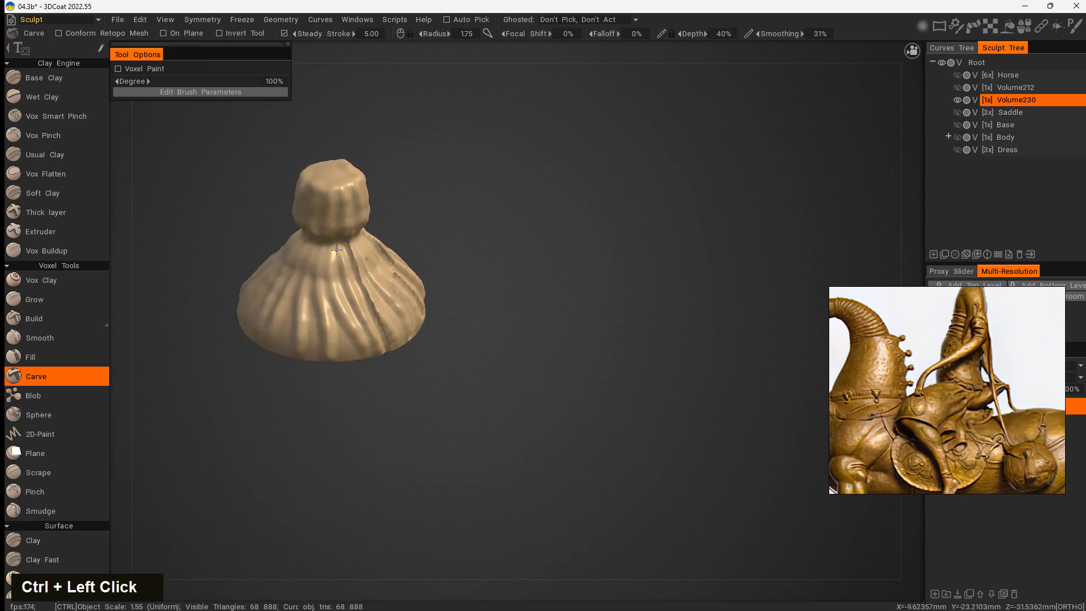
left_click_drag(365, 249, 333, 333, "ctrl")
left_click_drag(324, 247, 340, 353, "ctrl")
- Continue carving neck-to-hem grooves on the remaining uncut side of the flare
left_click_drag(305, 416, 369, 417)
left_click_drag(286, 262, 312, 366, "ctrl")
left_click_drag(282, 418, 294, 418)
middle_click_drag(338, 358, 470, 416)
mouse_move(370, 248)
left_mouse_down("ctrl")
mouse_move(368, 348)
mouse_move(327, 361)
mouse_move(358, 349)
left_mouse_up("ctrl")
left_click_drag(317, 252, 305, 362, "ctrl")
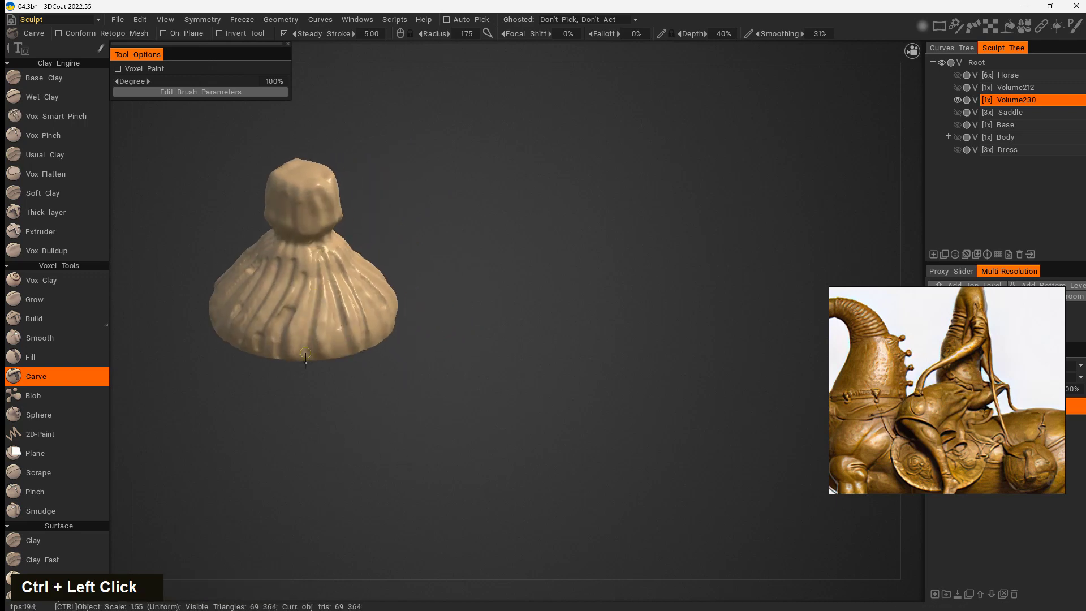
- Carve vertical grooves around the tassel's flared skirt and its knob, and enlarge the brush radius to 13.4
left_click_drag(304, 257, 303, 306, "ctrl")
left_click_drag(300, 394, 285, 359)
mouse_move(351, 211)
left_mouse_down("ctrl")
mouse_move(353, 244)
mouse_move(334, 259)
left_mouse_up("ctrl")
left_click_drag(250, 376, 362, 379)
left_click_drag(303, 213, 307, 281, "ctrl")
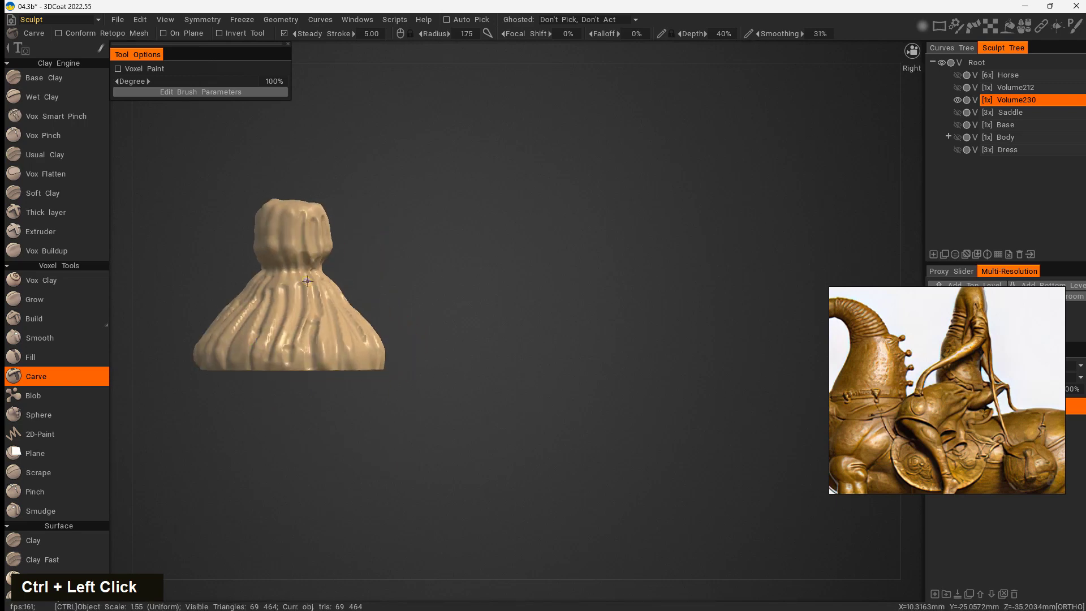
left_click_drag(362, 362, 327, 358)
middle_click_drag(243, 288, 560, 310)
left_click_drag(429, 283, 332, 330)
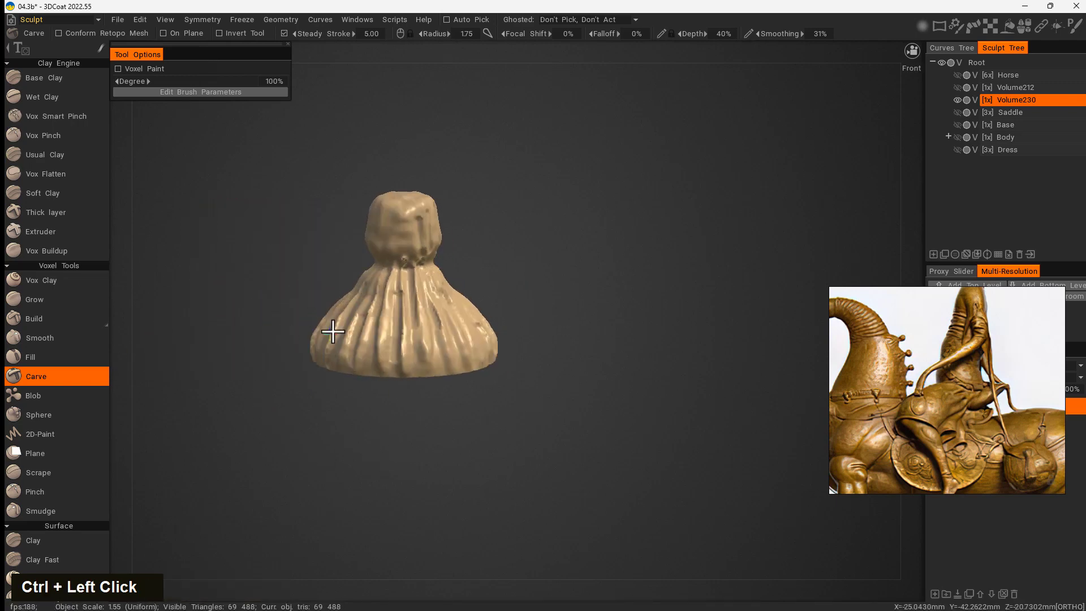
mouse_move(398, 211)
left_mouse_down("ctrl")
mouse_move(398, 228)
mouse_move(381, 232)
left_mouse_up("ctrl")
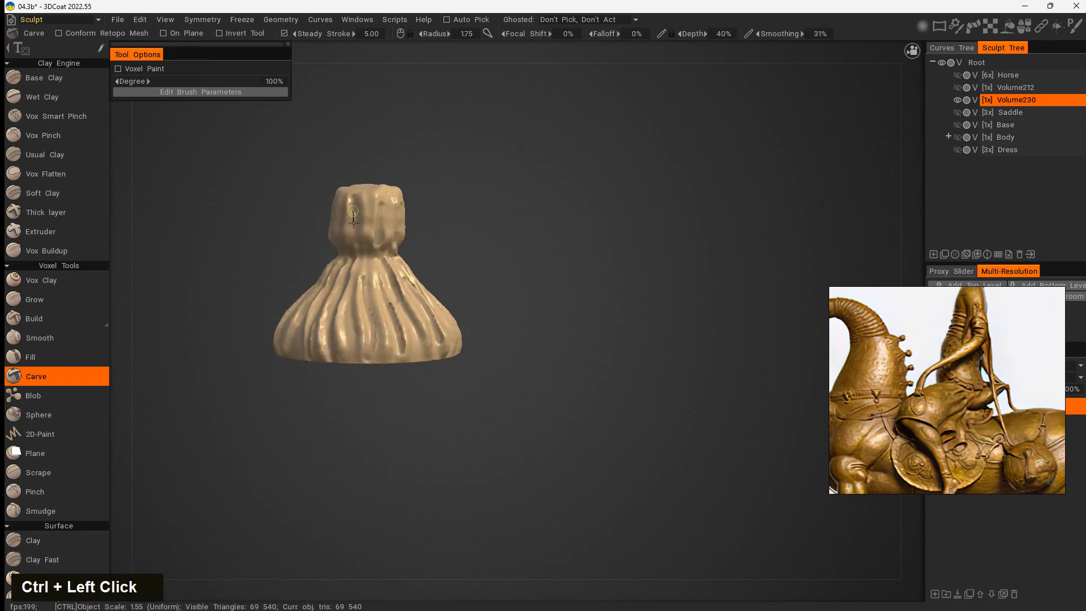
left_click_drag(498, 283, 463, 286)
mouse_move(396, 294)
right_mouse_down()
mouse_move(424, 308)
mouse_move(382, 305)
right_mouse_up()
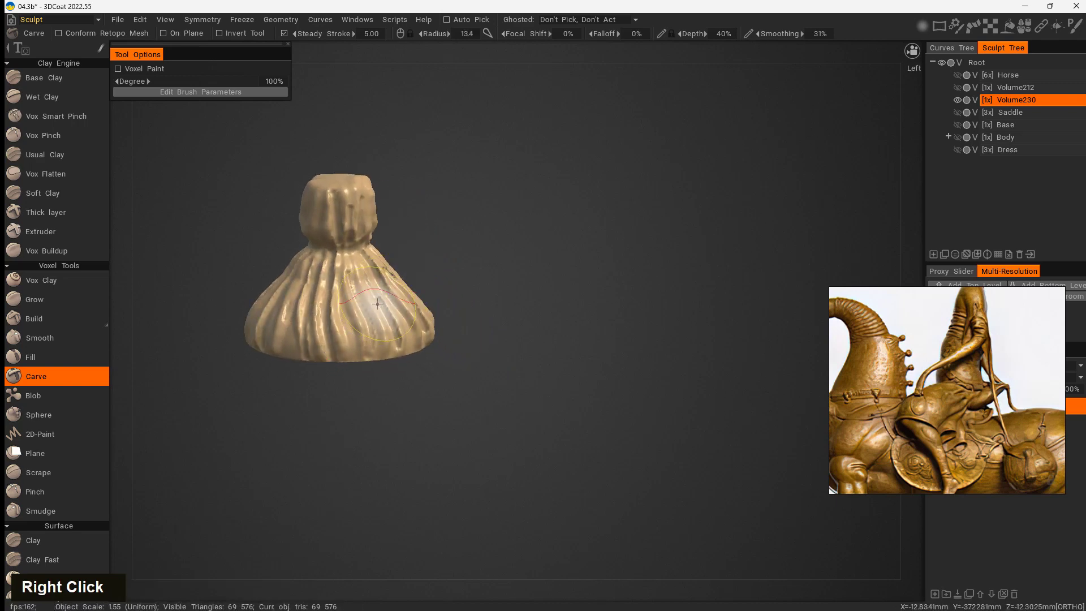
- Try to smooth the tassel's grooves with the enlarged brush, and undo the smoothing
left_click_drag(382, 306, 374, 332, "shift")
double_click(314, 169, "shift")
left_click_drag(419, 280, 396, 289)
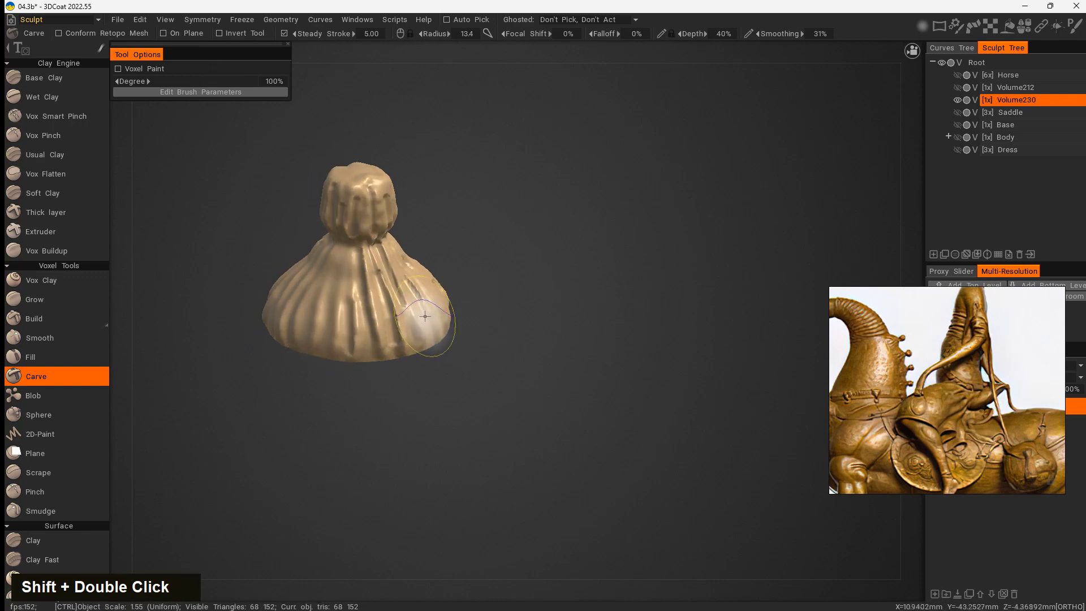
key("ctrl+z")
- Lower the brush depth to 24% and smooth the carved grooves all around the tassel
right_click_drag(391, 303, 392, 306, "ctrl")
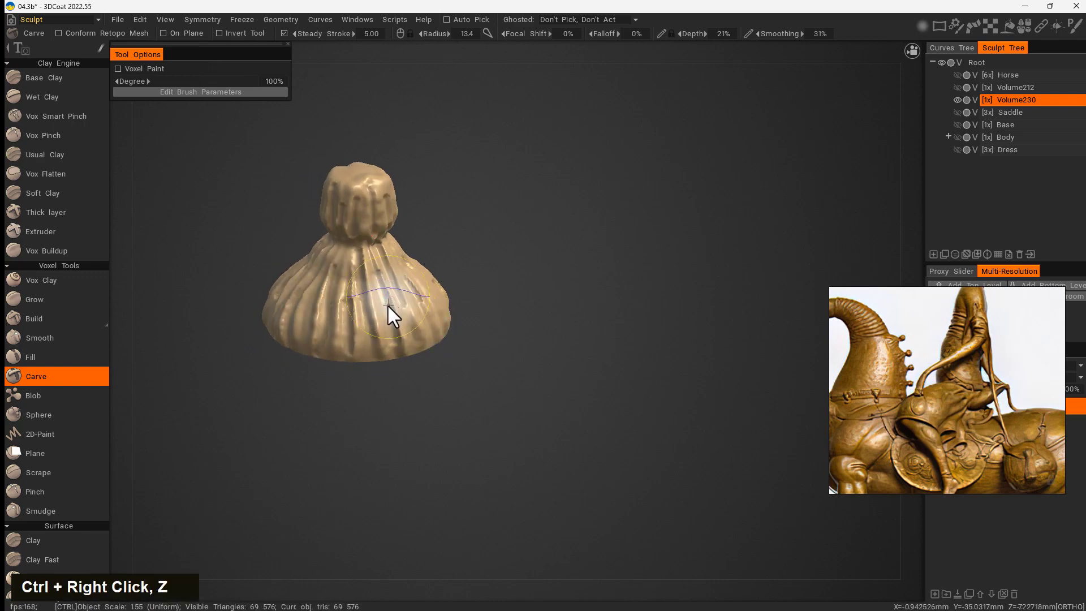
mouse_move(373, 226)
left_mouse_down("shift")
mouse_move(376, 303)
mouse_move(363, 317)
mouse_move(345, 305)
left_mouse_up("shift")
mouse_move(419, 395)
left_mouse_down()
mouse_move(380, 441)
mouse_move(317, 430)
left_mouse_up()
left_click_drag(248, 283, 174, 303, "shift")
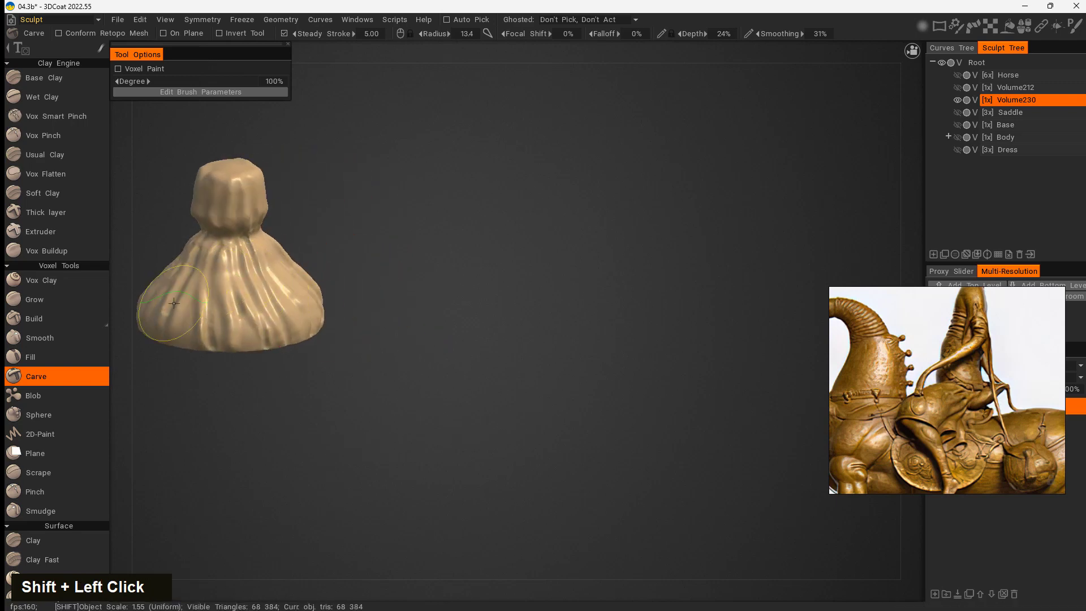
left_click_drag(238, 393, 308, 404)
mouse_move(278, 356)
left_mouse_down("shift")
mouse_move(249, 307)
mouse_move(258, 373)
left_mouse_up("shift")
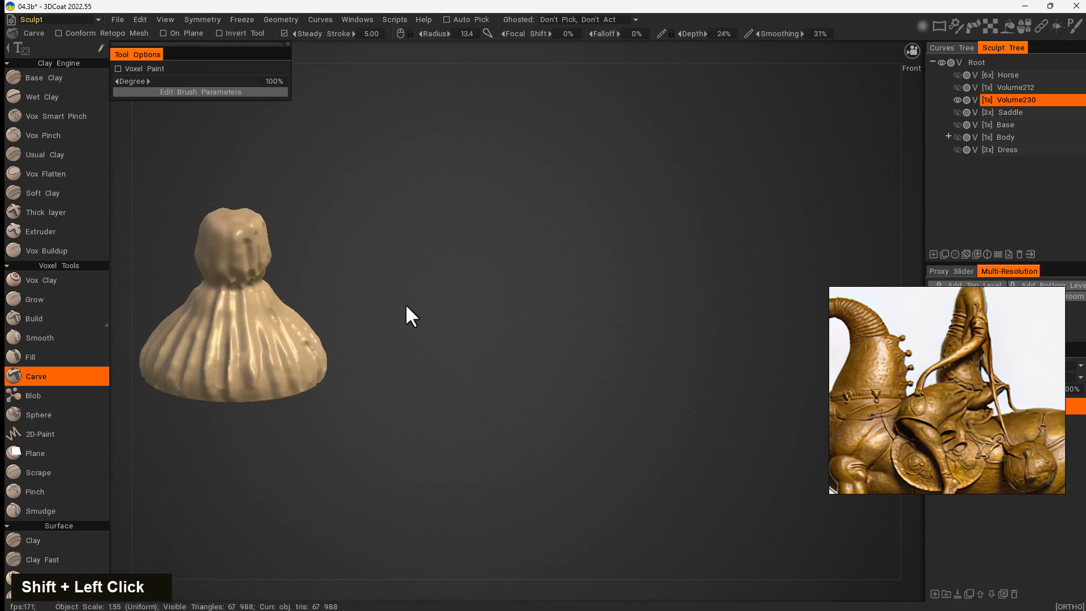
- Turn on symmetry and widen the sides of the tassel's knob using the Move tool with radius 11.9
middle_click_drag(407, 306, 555, 307)
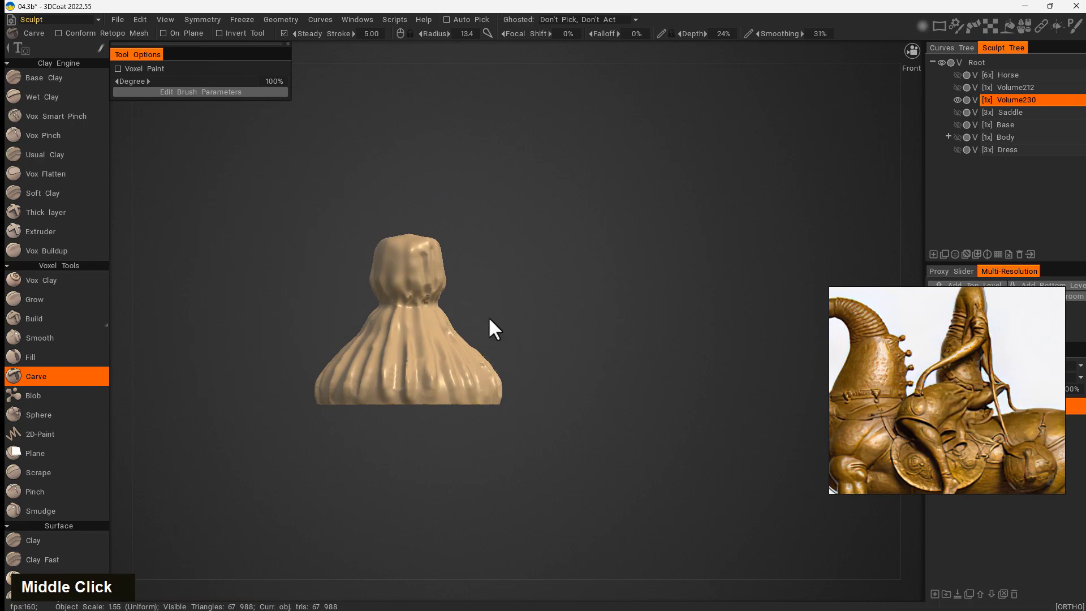
key("space")
left_click(309, 380)
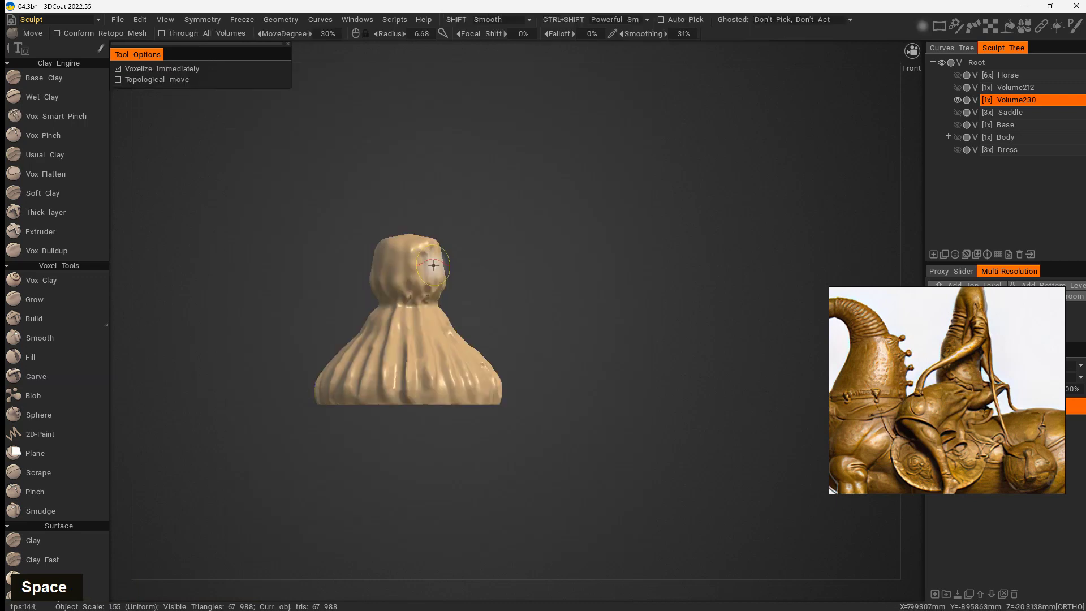
right_click_drag(439, 268, 443, 270)
key("s")
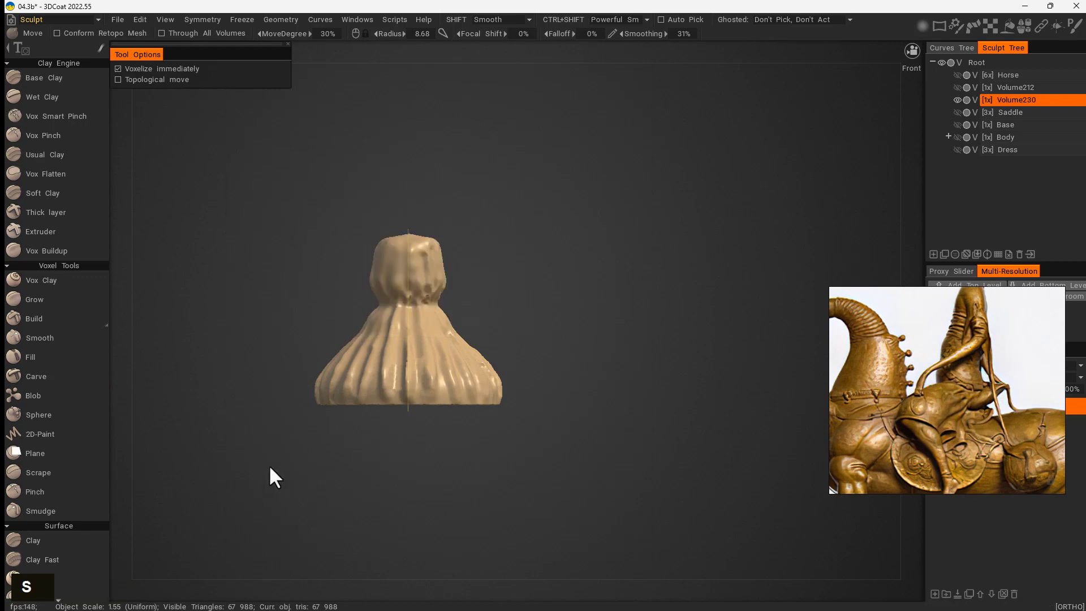
mouse_move(454, 277)
right_mouse_down()
mouse_move(461, 284)
mouse_move(436, 272)
mouse_move(445, 256)
right_mouse_up()
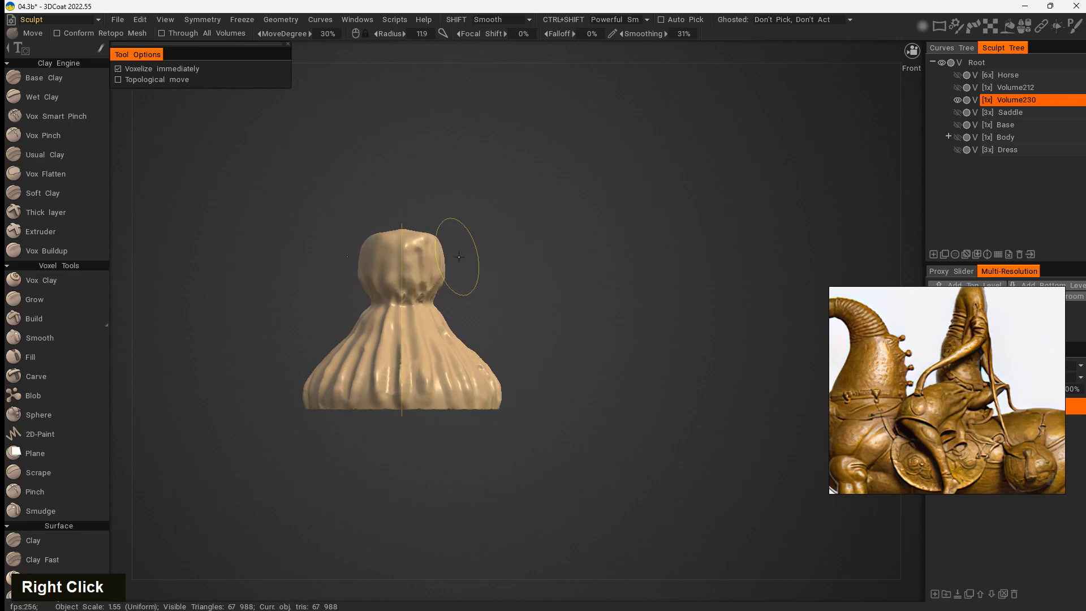
left_click_drag(533, 286, 383, 309)
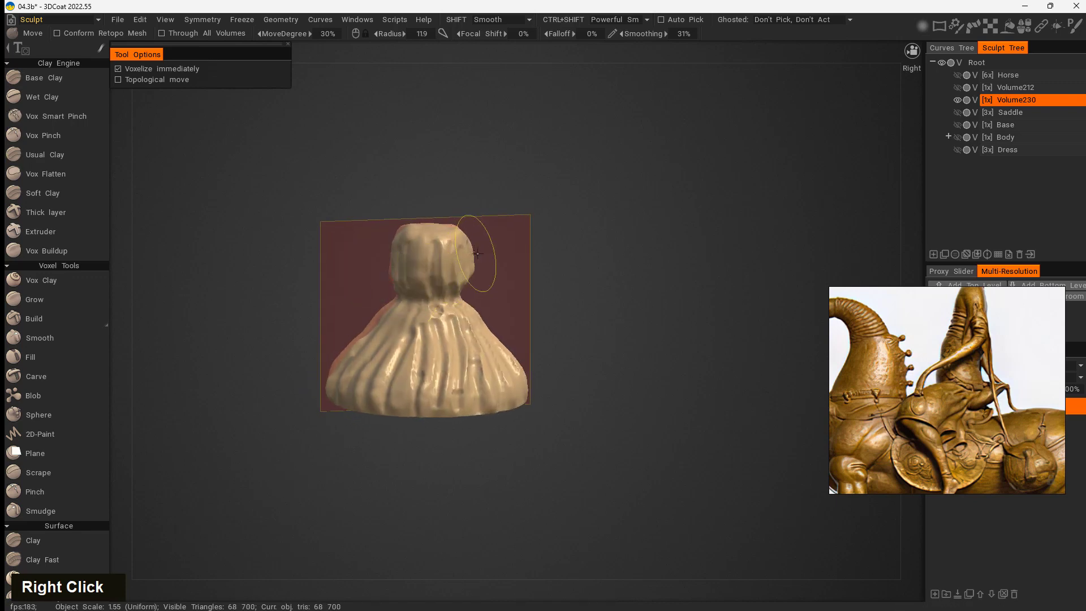
left_click_drag(392, 254, 381, 253)
- Round the knob's outline from above and raise its crown using the Move tool with radius 16.2
mouse_move(282, 339)
right_mouse_down()
mouse_move(262, 482)
mouse_move(272, 504)
right_mouse_up()
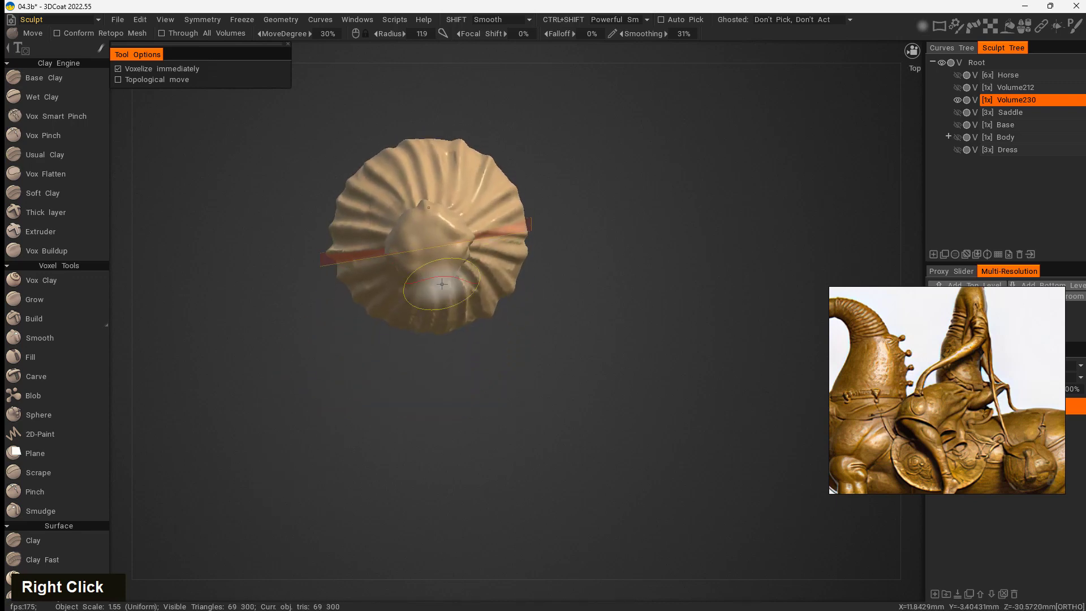
left_click_drag(442, 284, 415, 294)
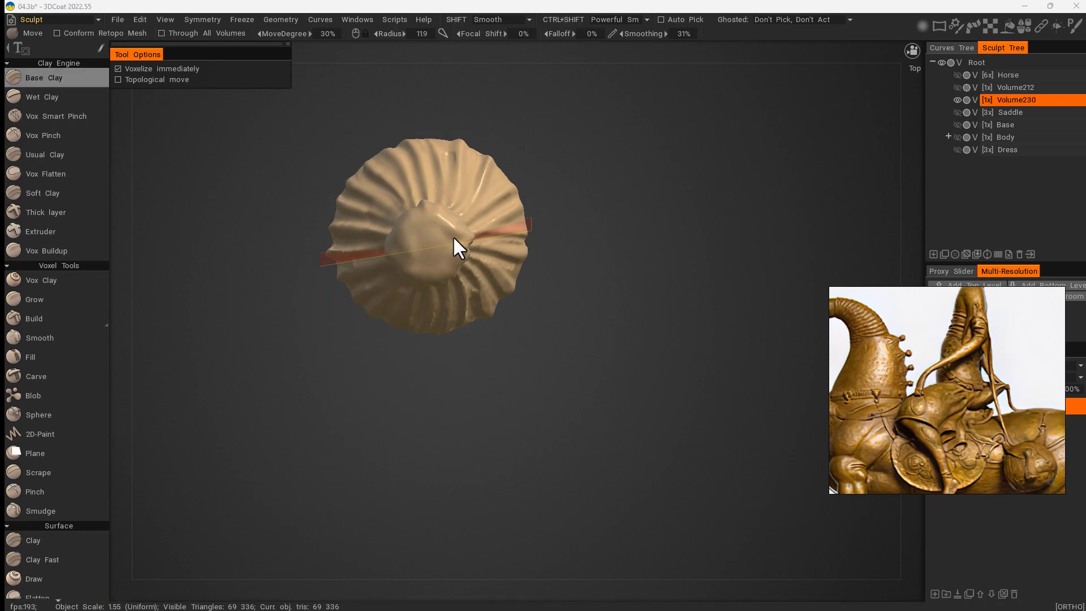
left_click(558, 300)
left_click_drag(451, 222, 445, 225)
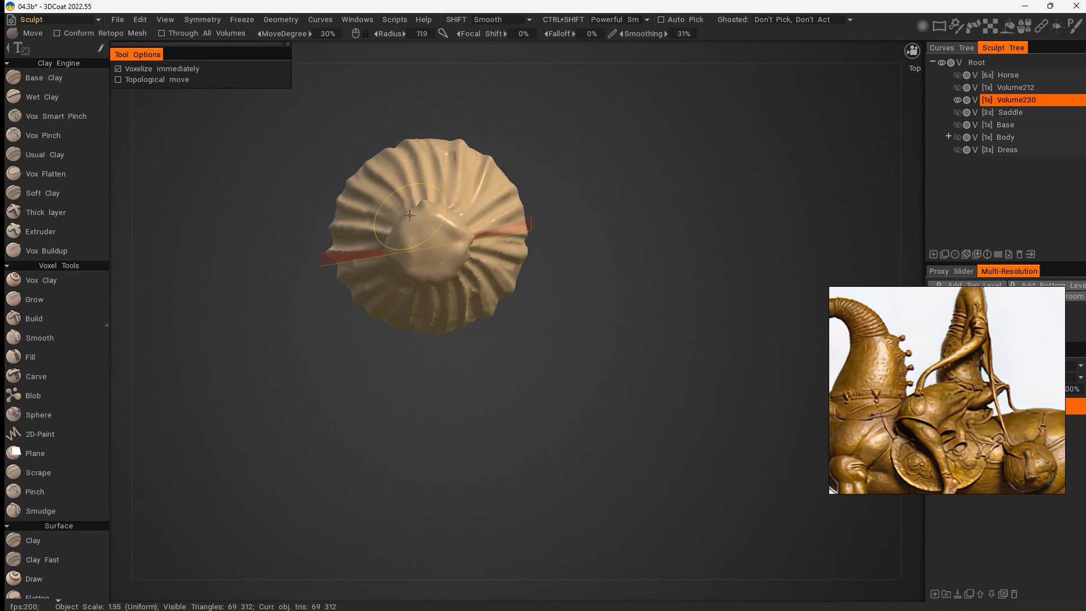
right_click_drag(409, 215, 400, 251)
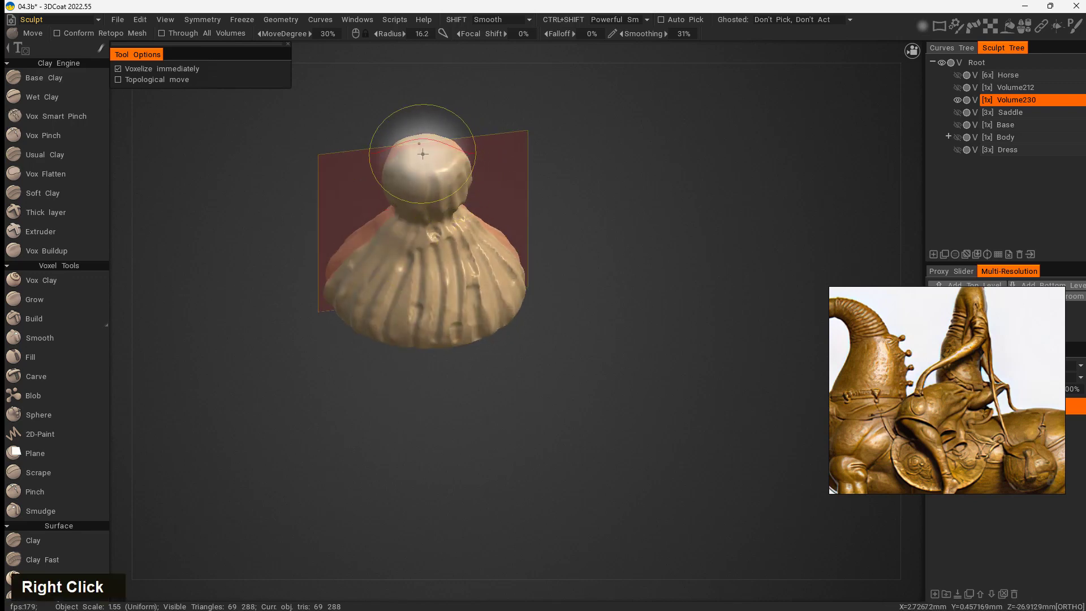
left_click_drag(425, 153, 426, 141)
right_click_drag(617, 236, 605, 194)
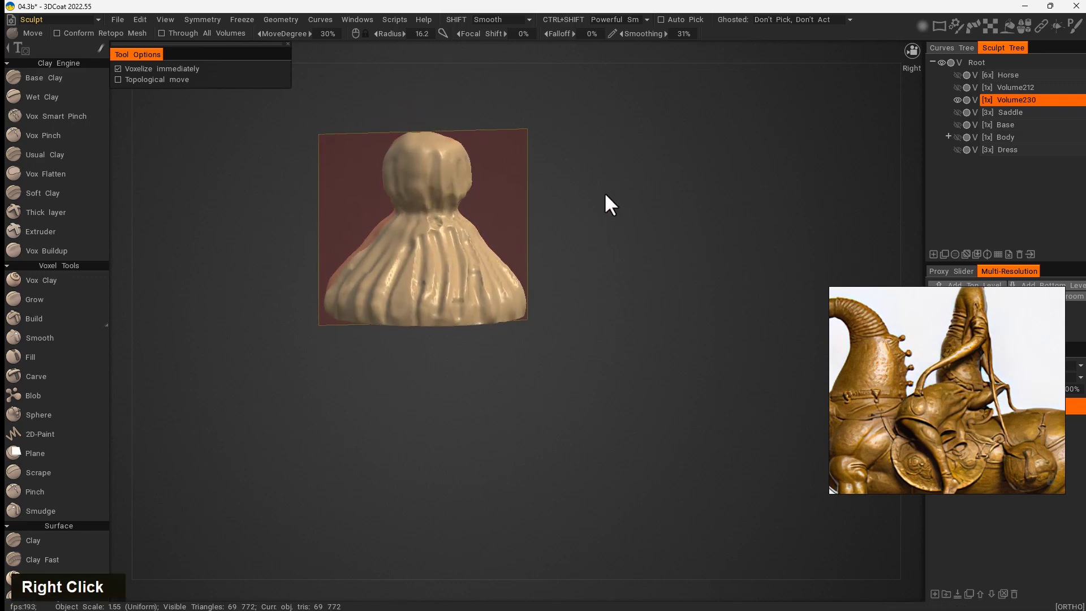
- Reshape the lower rim of the tassel's skirt on both sides using the Move tool, with radius 20.9 for the flare
middle_click_drag(605, 194, 572, 312)
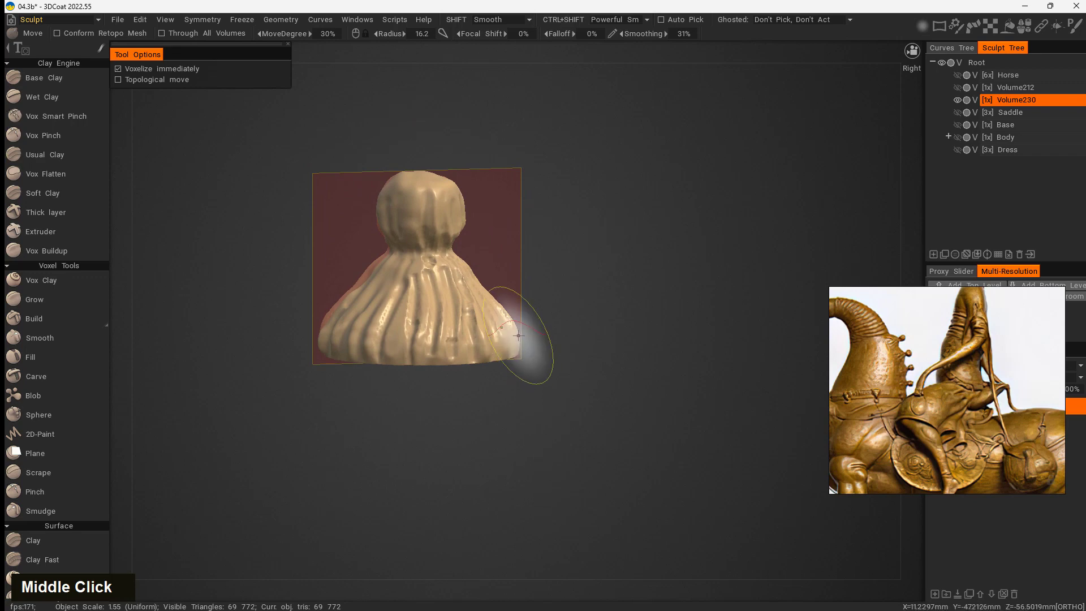
left_click_drag(519, 323, 509, 330)
right_click_drag(448, 338, 461, 340)
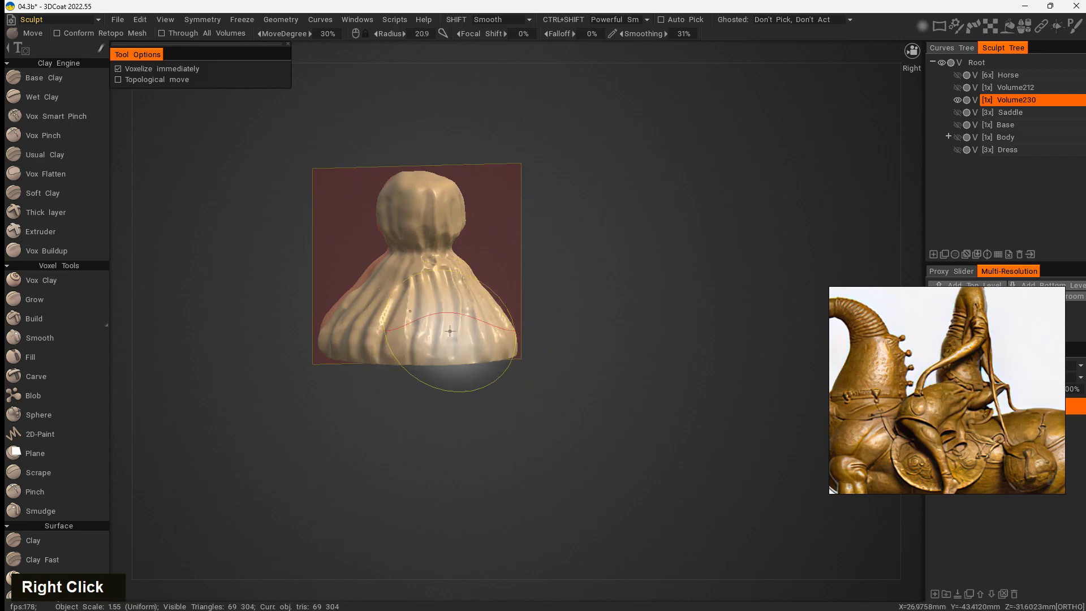
left_click_drag(320, 356, 308, 359)
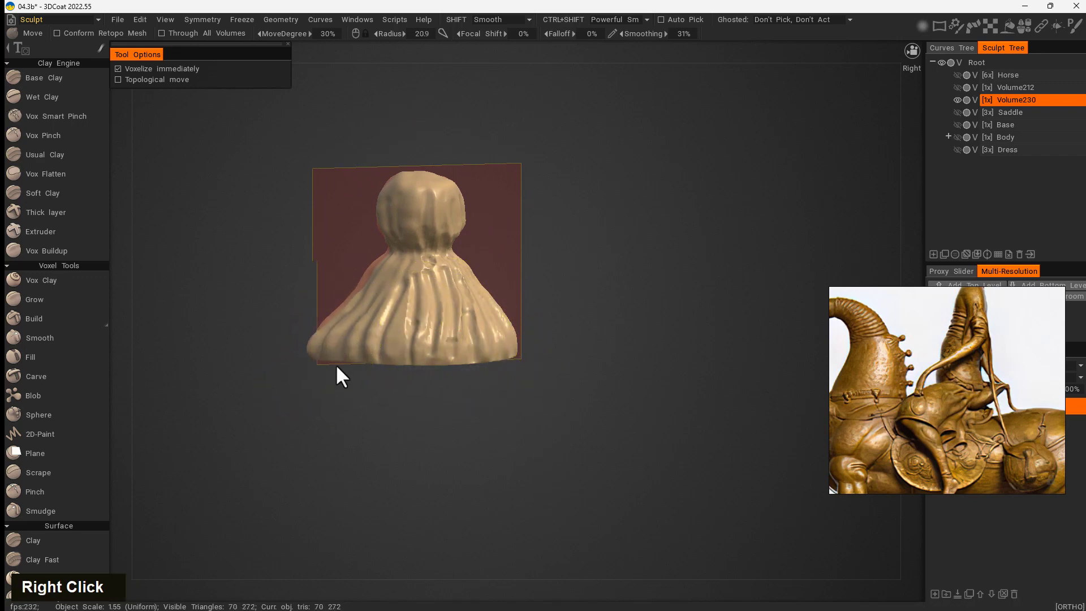
middle_click_drag(573, 311, 577, 366)
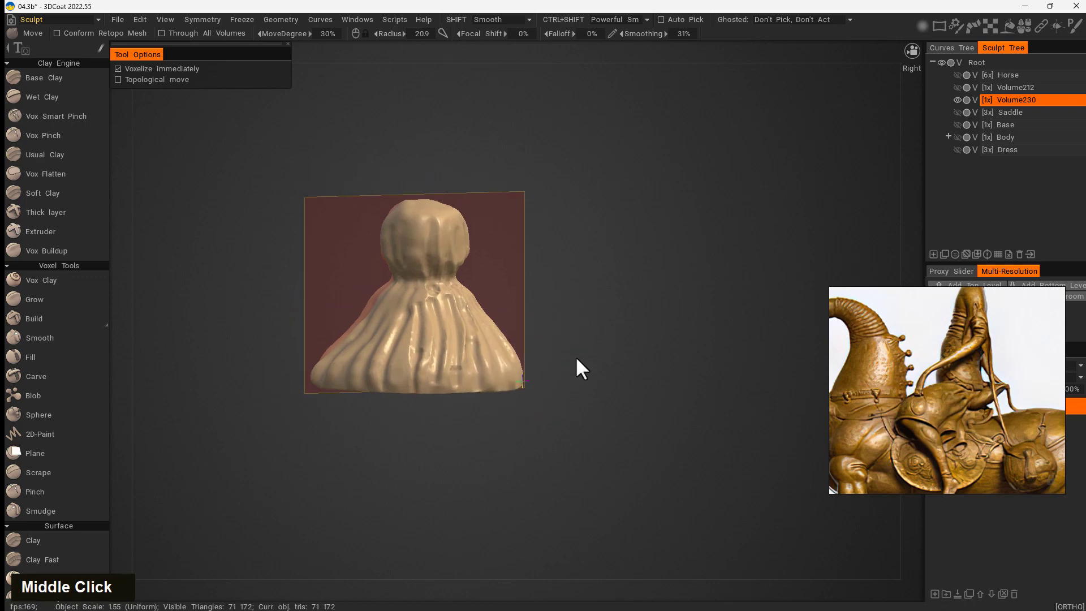
- Show the Horse volume and raise the tassel from between the legs to the horse's back with Transform
left_click(957, 74)
mouse_move(553, 351)
right_mouse_down()
mouse_move(462, 352)
mouse_move(274, 441)
right_mouse_up()
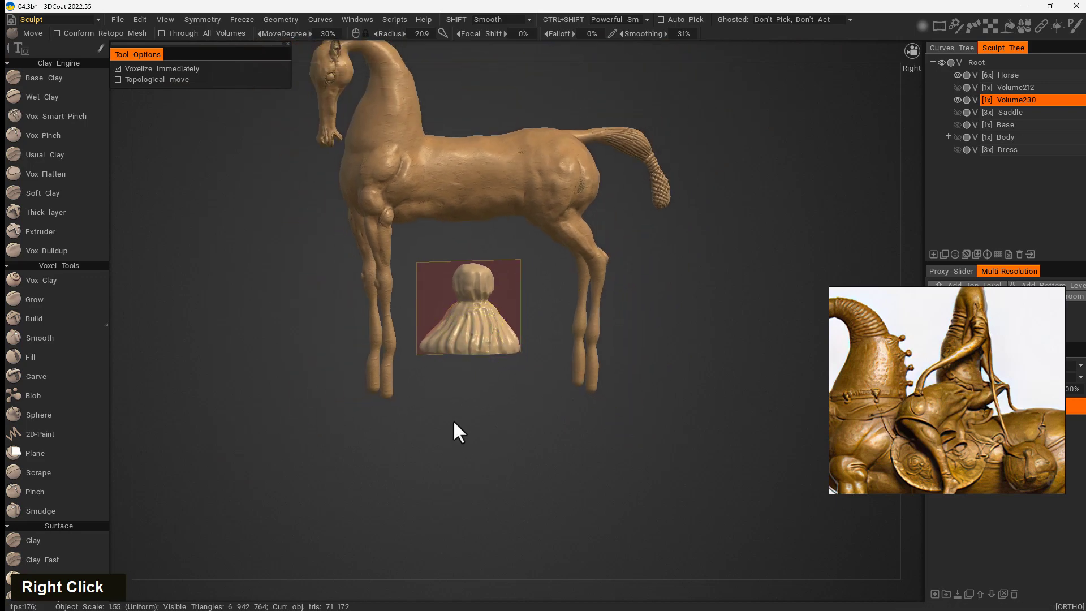
key("space")
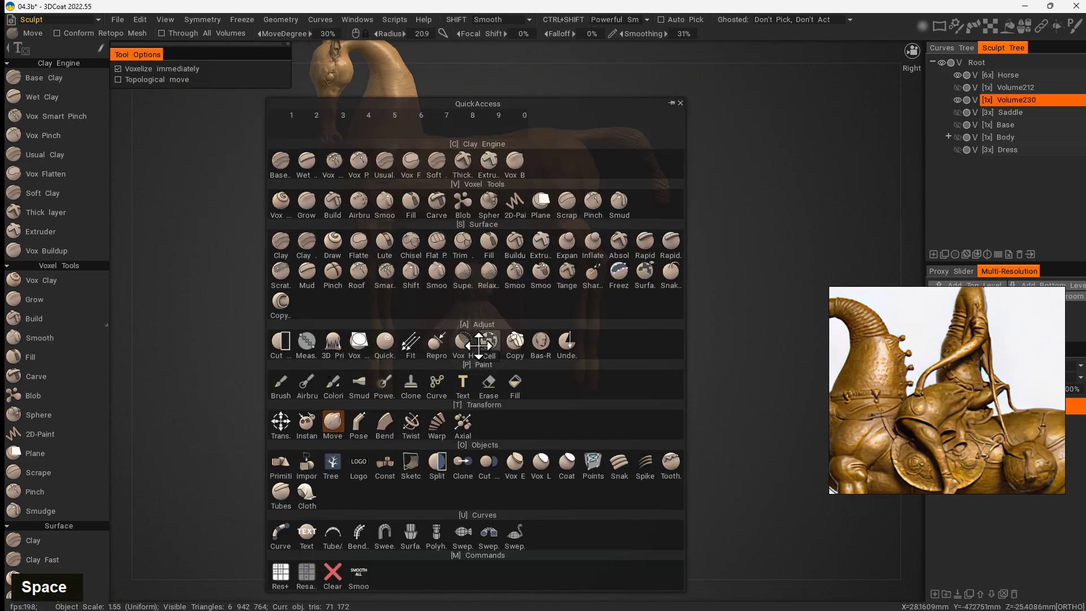
left_click(281, 422)
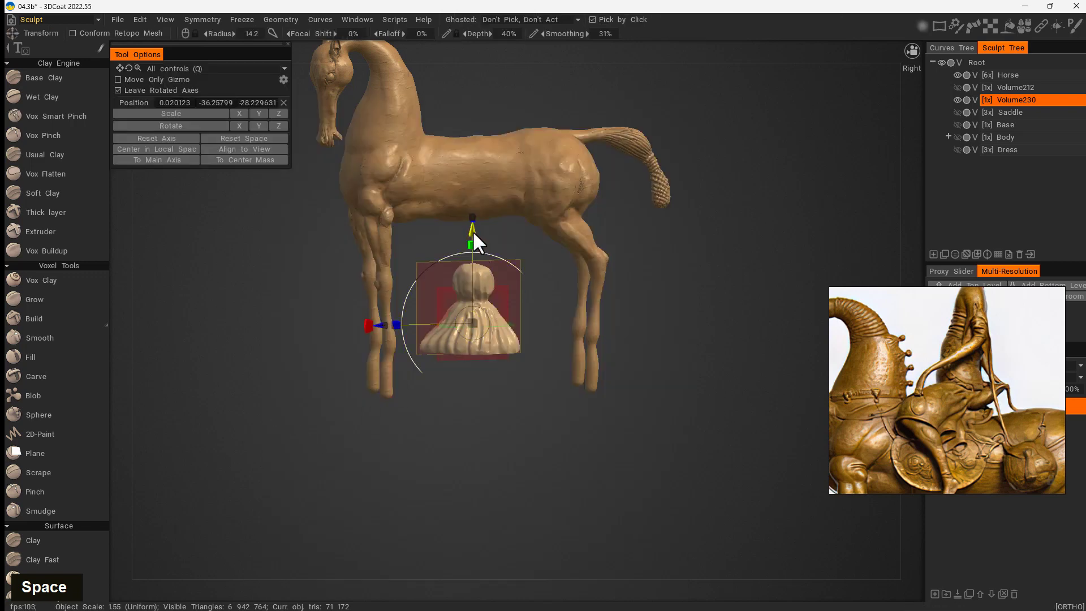
left_click_drag(474, 232, 492, 97)
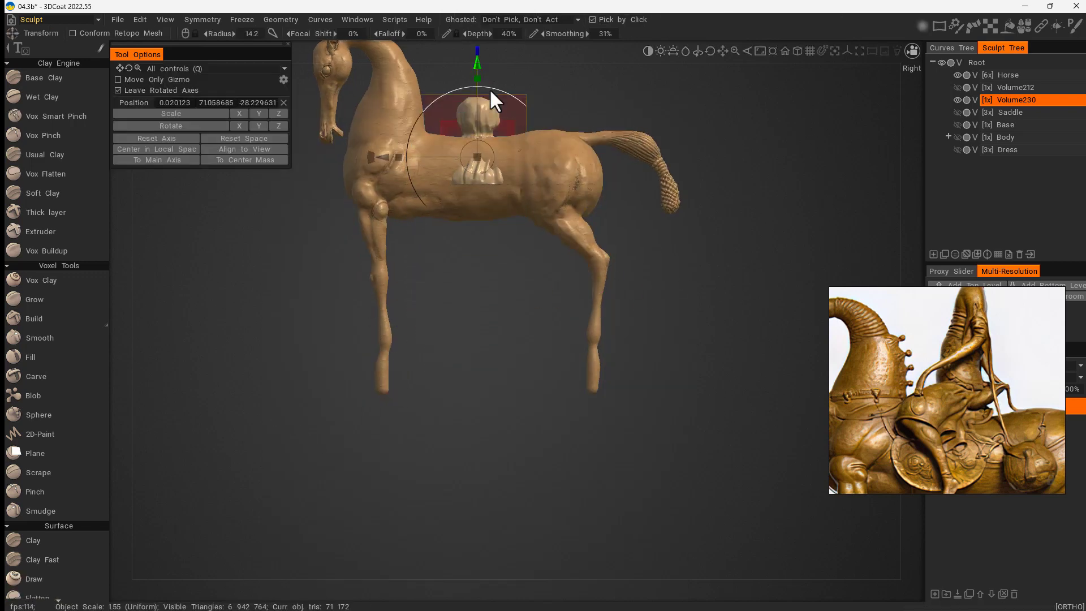
- Rotate the tassel so its knob points backward, place it behind the horse's neck and scale it down
middle_click_drag(492, 97, 495, 453)
left_click_drag(490, 260, 558, 250)
left_click_drag(402, 278, 361, 296)
left_click_drag(398, 177, 403, 187)
right_click_drag(481, 296, 650, 307)
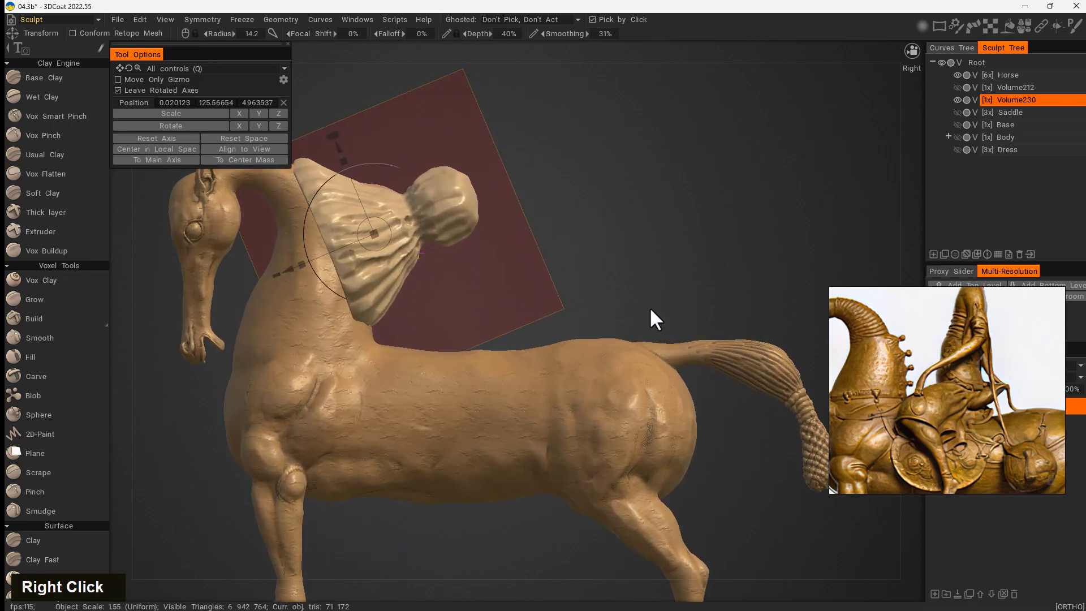
left_click_drag(347, 239, 295, 242)
middle_click_drag(518, 249, 619, 301)
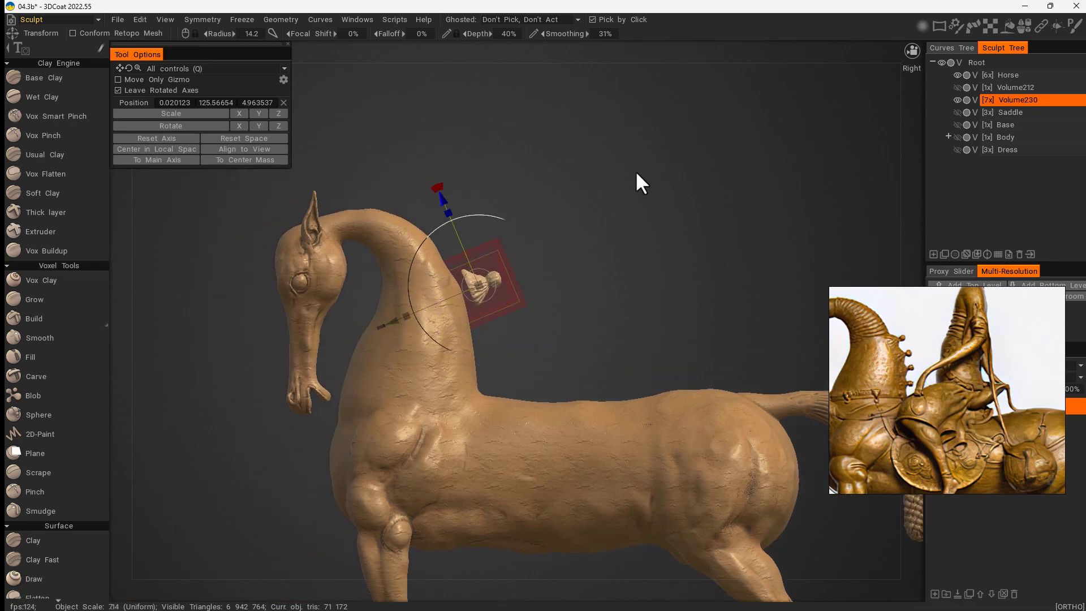
- Show the reference image and move and scale the tassel to match the uppermost knob on the horse's neck
key("u")
key("i")
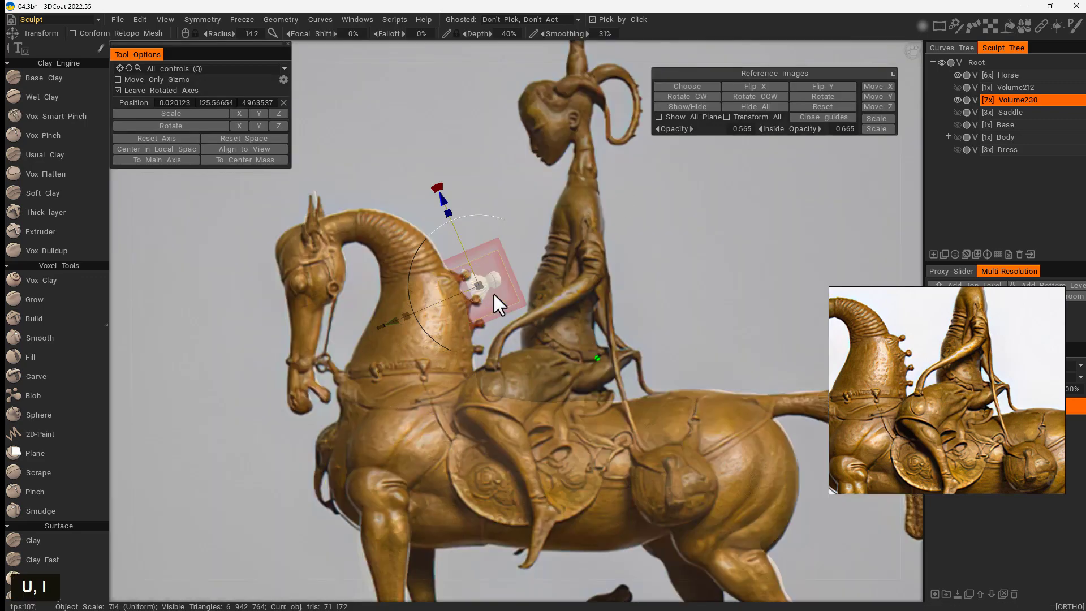
right_click_drag(493, 293, 570, 308)
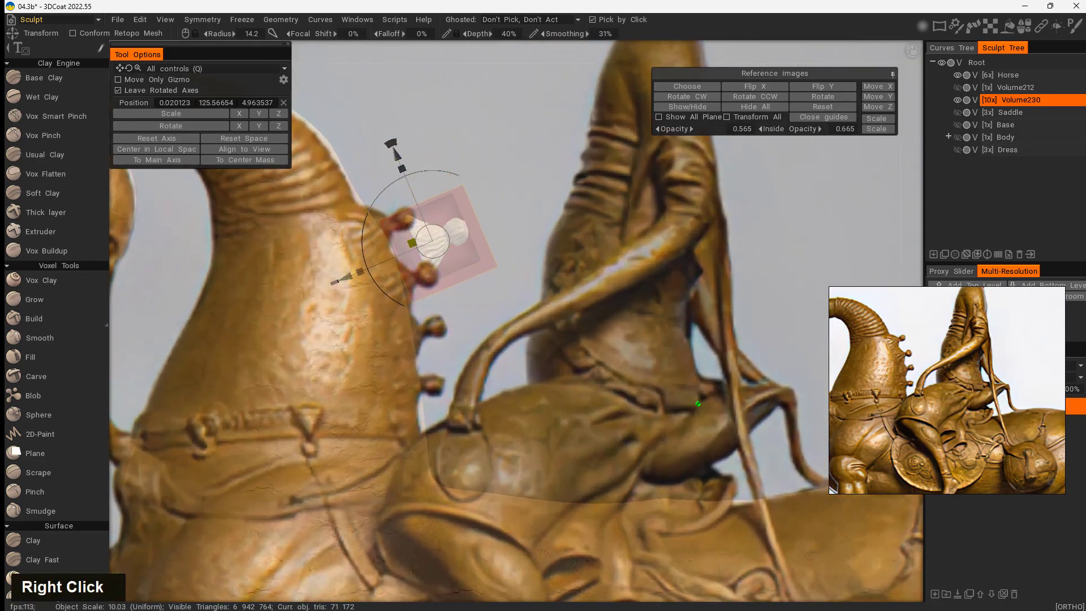
left_click_drag(405, 179, 341, 144)
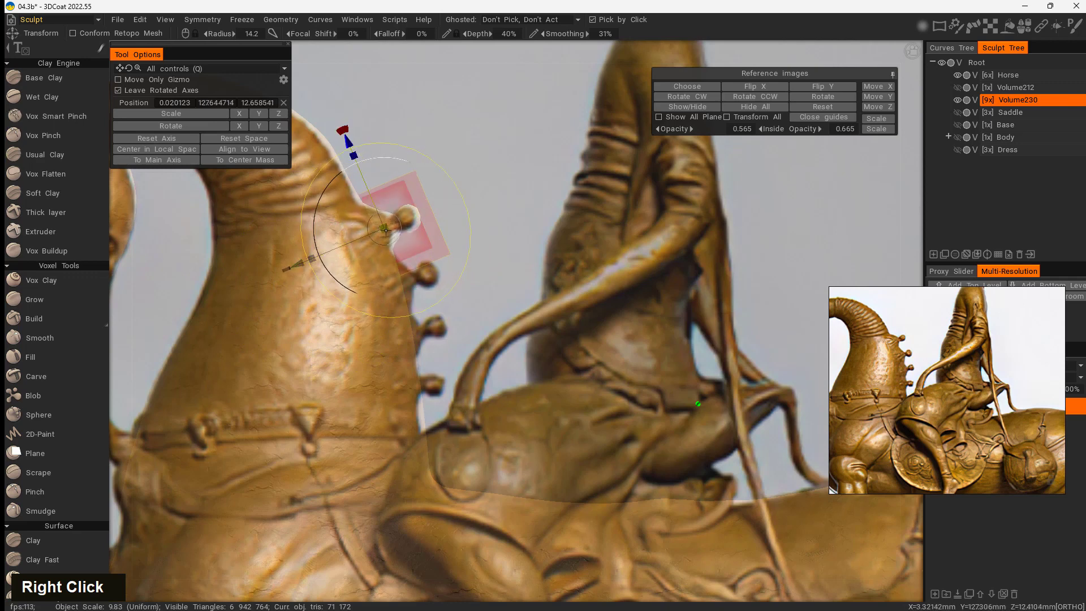
left_click_drag(385, 230, 378, 229)
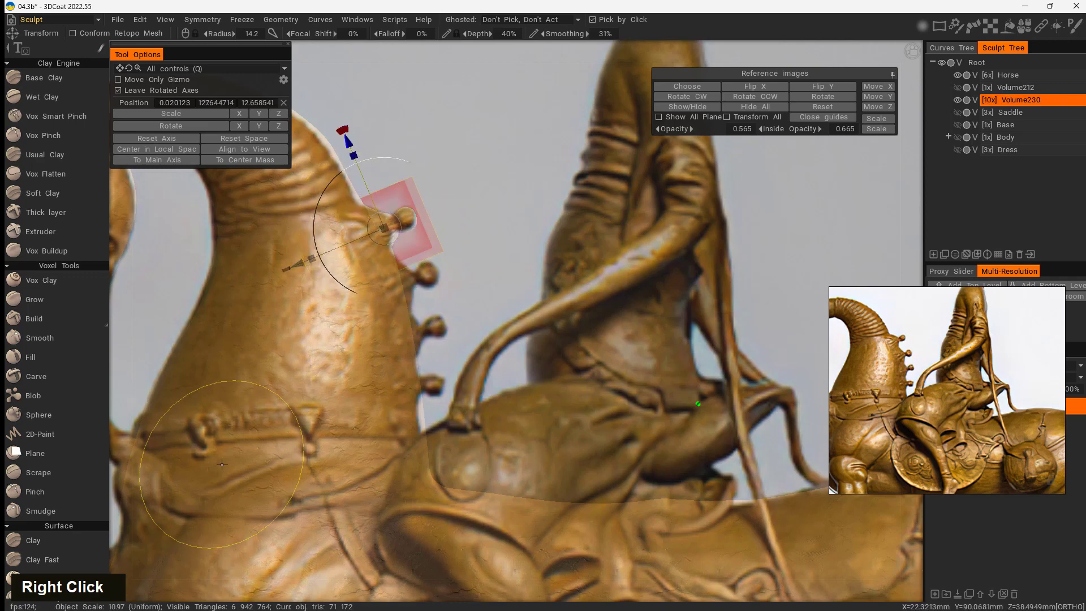
left_click_drag(347, 138, 348, 139)
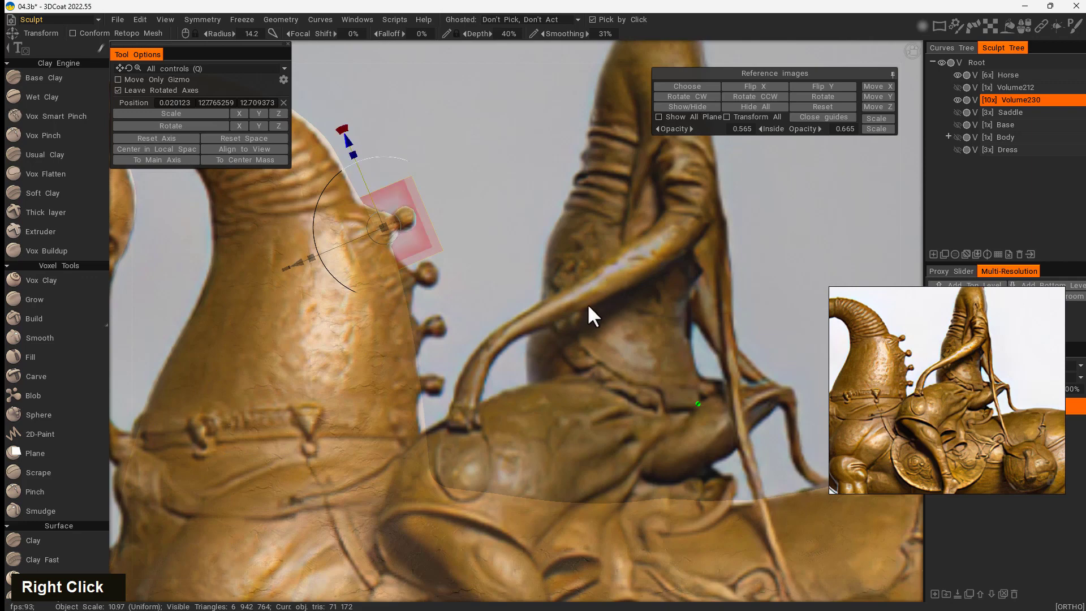
- Hide the reference image to check the tassel's placement on the horse's neck
key("i")
key("i")
key("u")
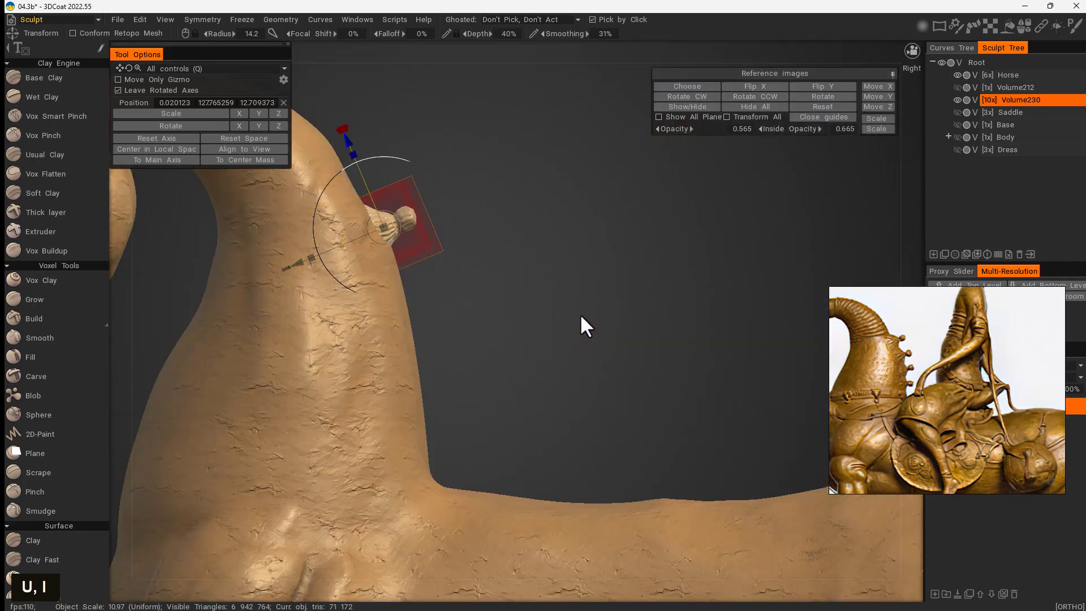
left_click_drag(579, 314, 543, 388)
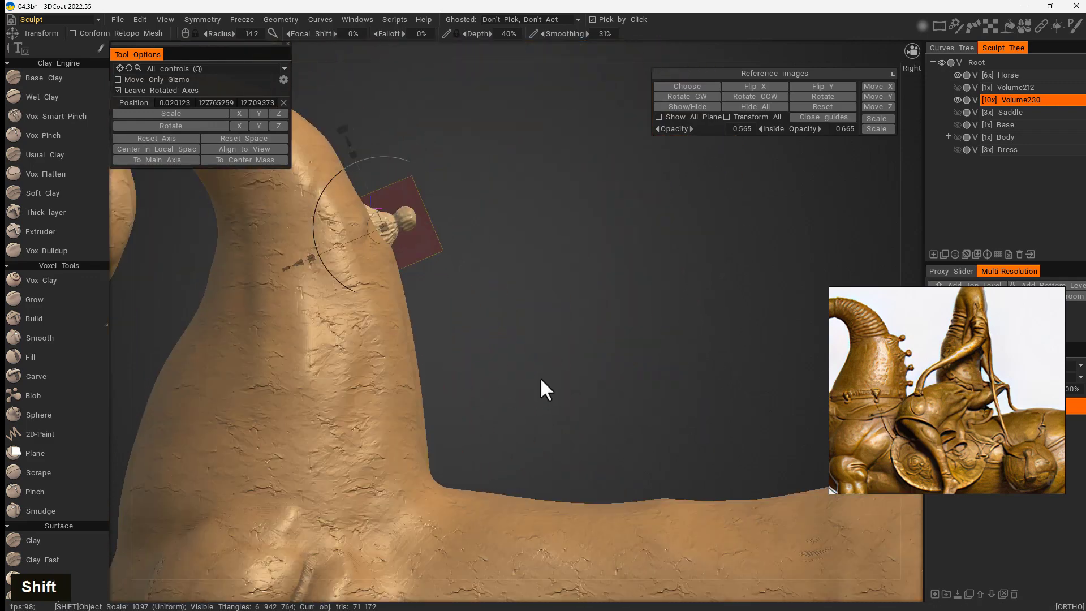
- Show the reference image and fine-tune the tassel's rotation and position against the uppermost knob on the horse's neck
key("u")
right_click_drag(543, 388, 266, 340)
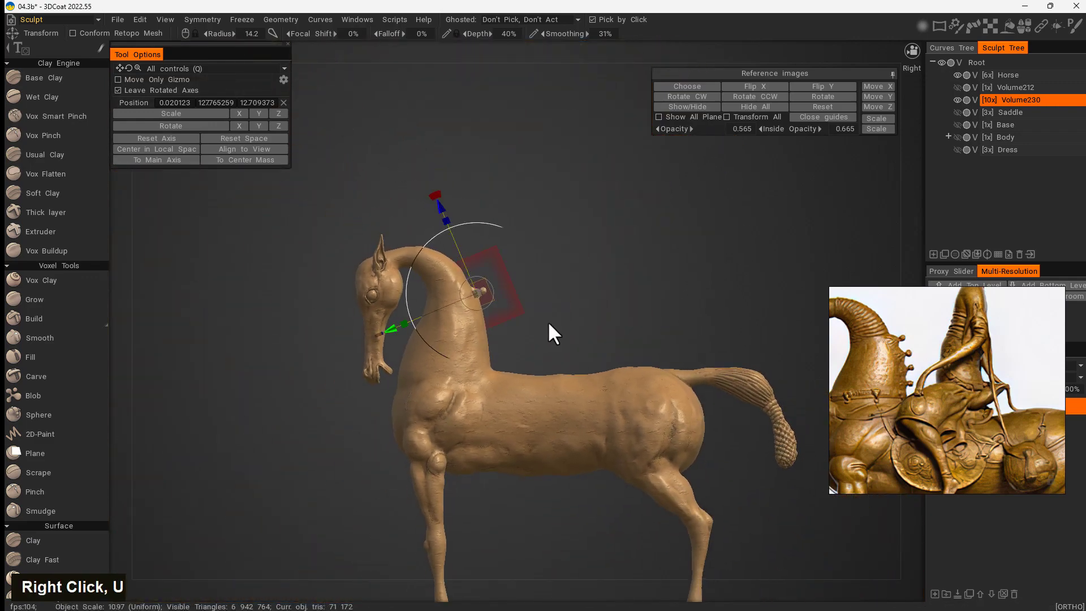
right_click_drag(549, 324, 552, 364)
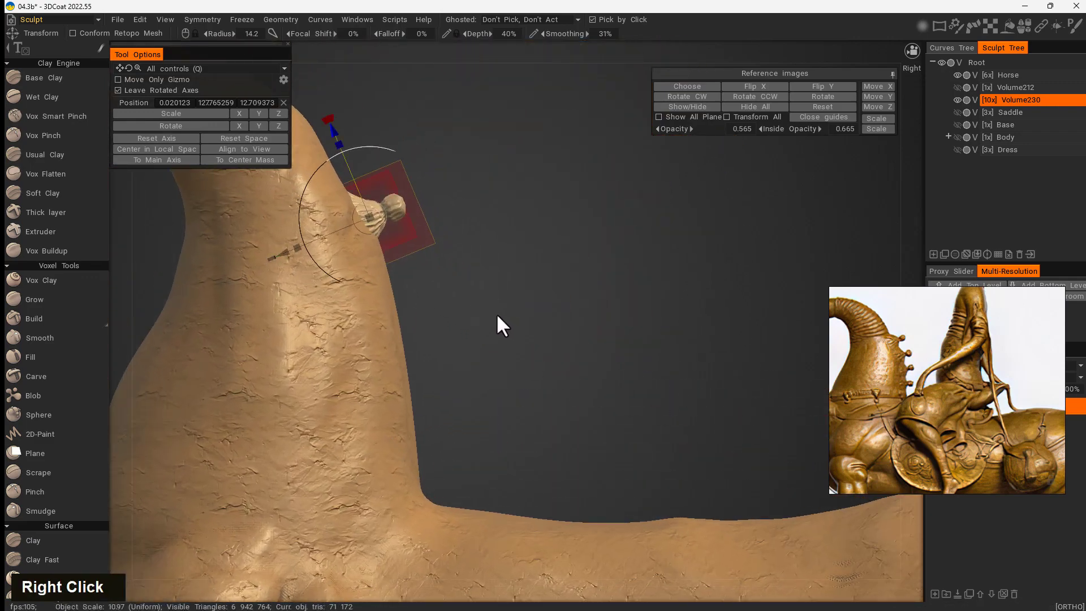
key("u")
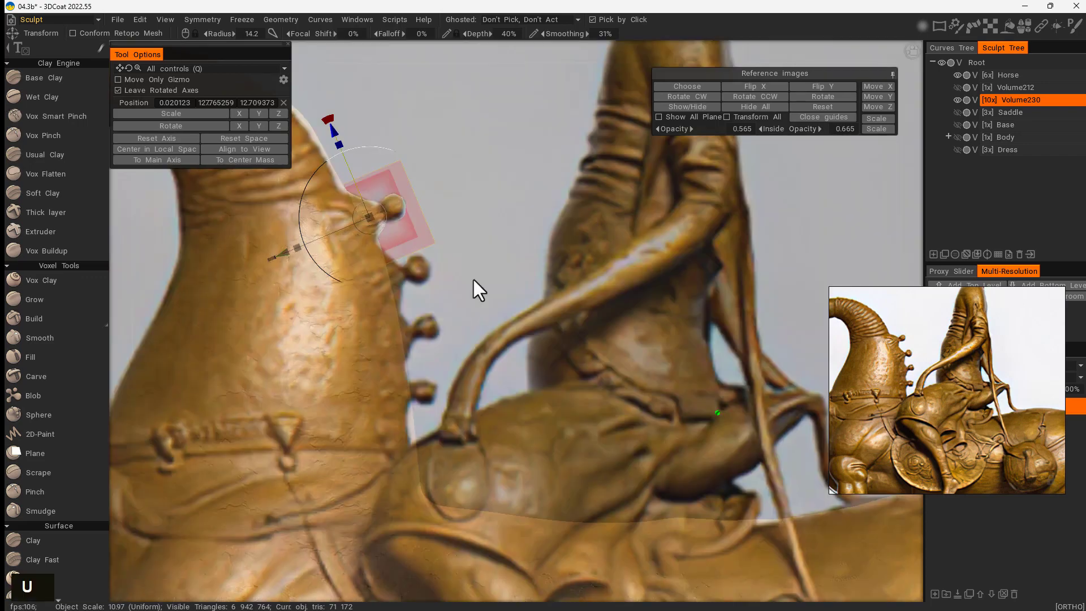
left_click_drag(386, 150, 382, 152)
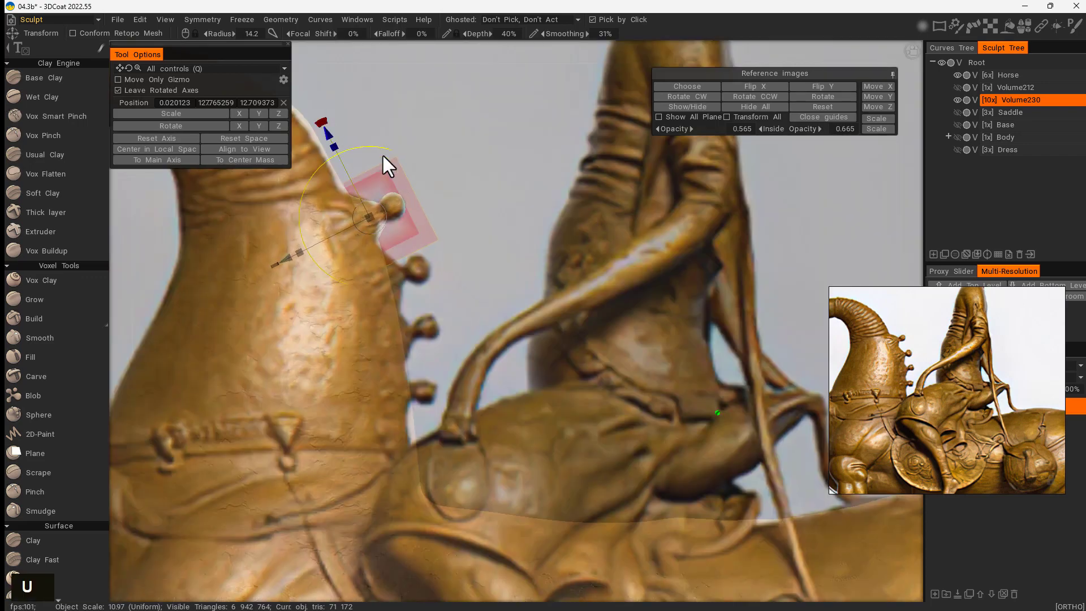
left_click_drag(288, 259, 286, 260)
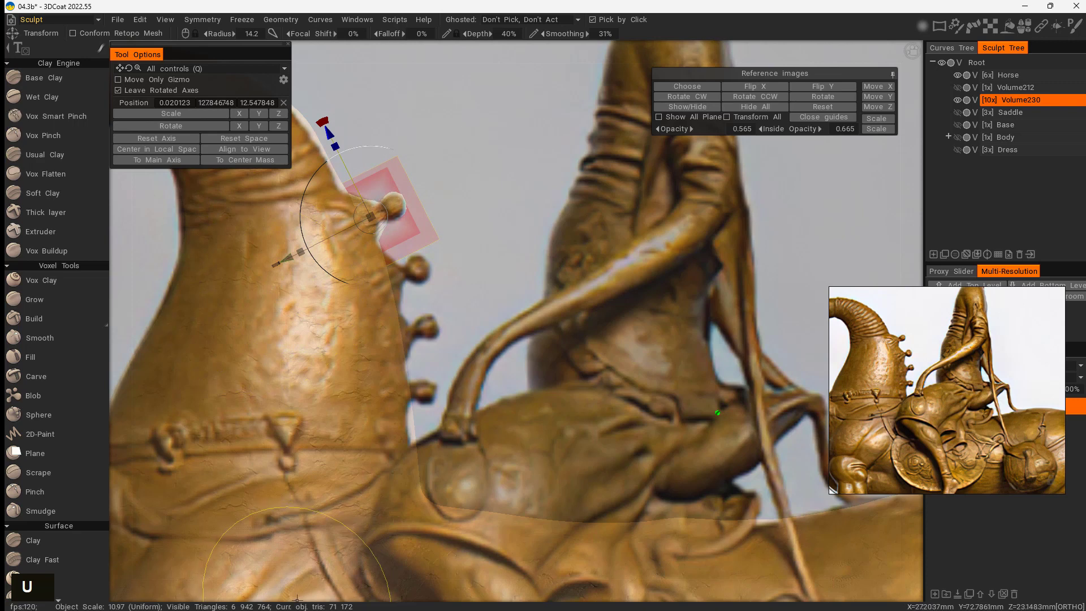
- Duplicate the tassel, then move, rotate and scale the copy down to match the second knob on the neck
left_click(944, 254)
mouse_move(322, 135)
left_mouse_down()
mouse_move(350, 184)
mouse_move(369, 170)
left_mouse_up()
left_click_drag(306, 300, 308, 299)
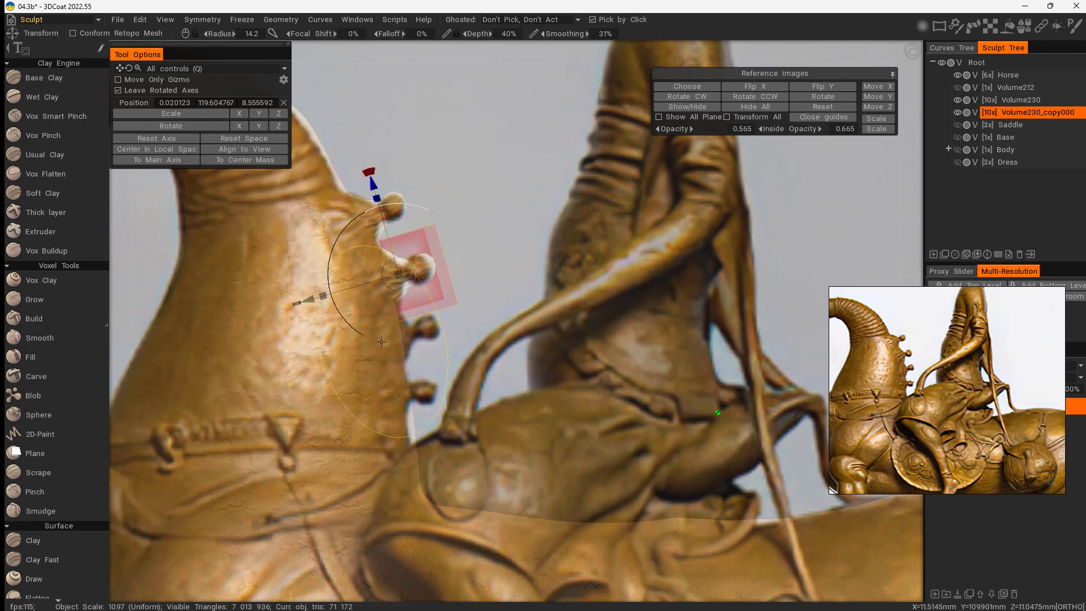
left_click_drag(398, 277, 400, 274)
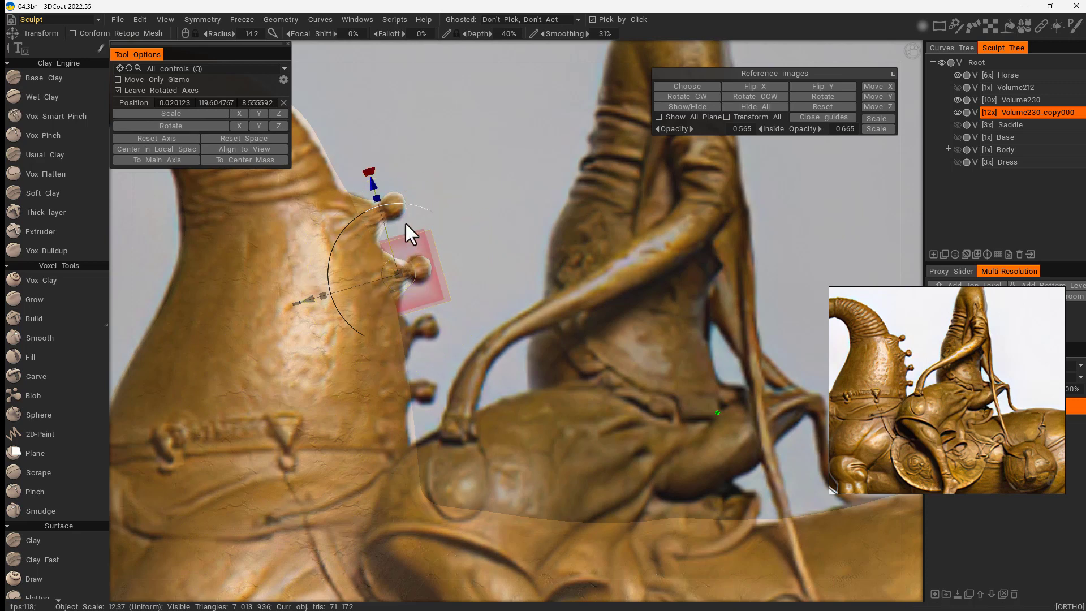
- Duplicate the second tassel and position the copy over the third knob of the reference
left_click(946, 254)
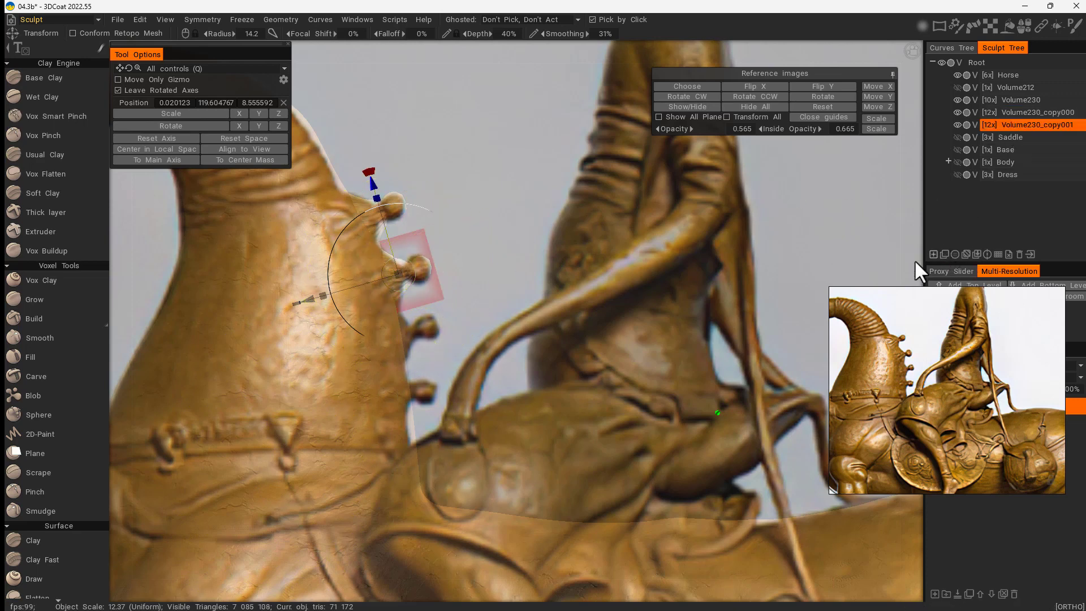
left_click_drag(373, 186, 388, 240)
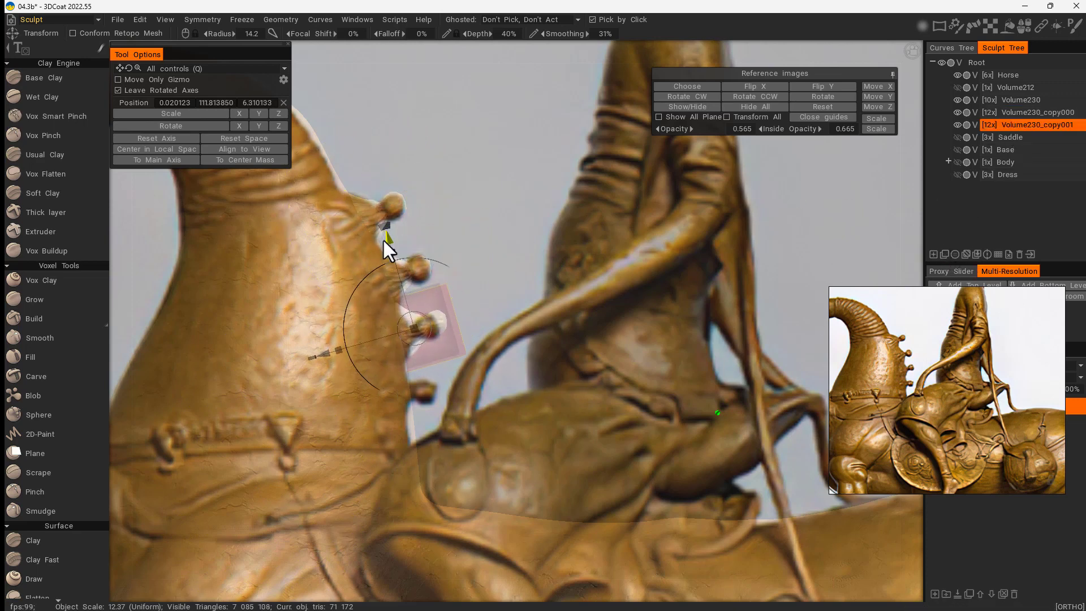
left_click(378, 387)
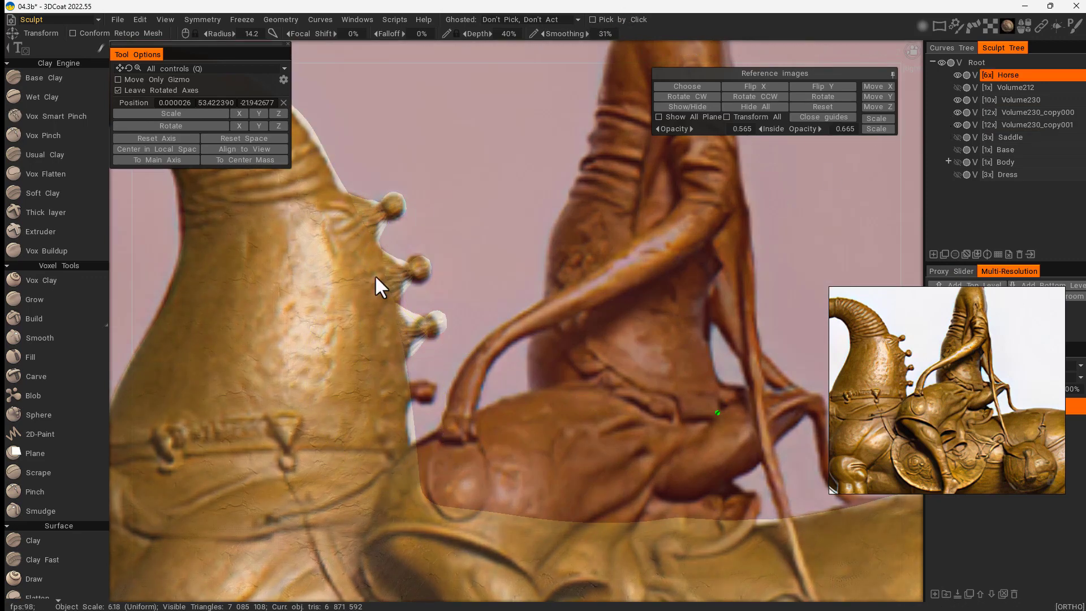
left_click(1020, 124)
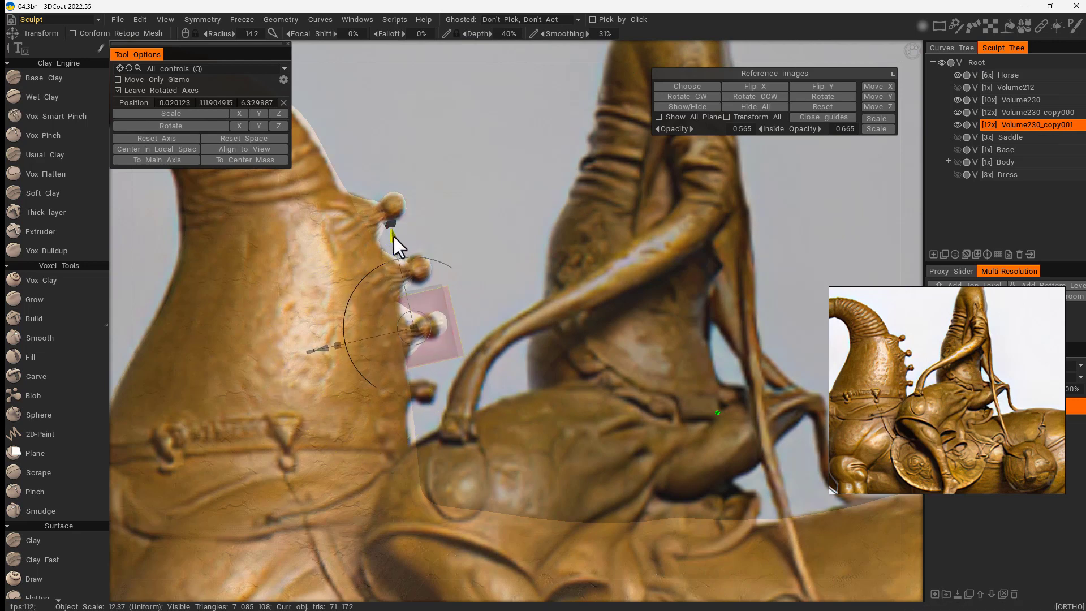
mouse_move(392, 240)
left_mouse_down()
mouse_move(315, 354)
mouse_move(388, 242)
left_mouse_up()
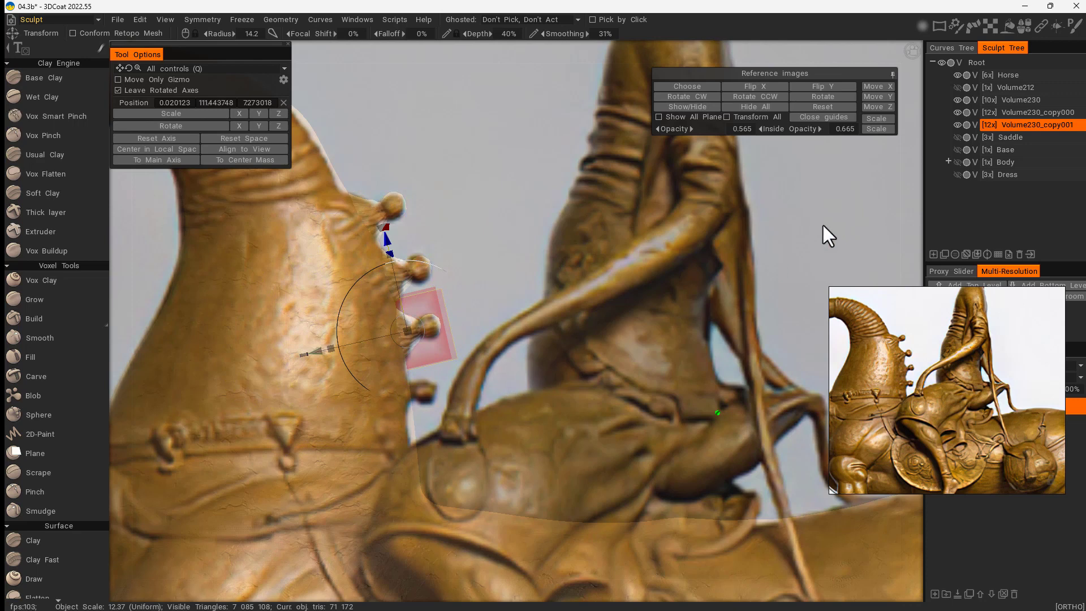
- Duplicate the third tassel, place the copy on the lowest knob of the reference and scale it down to fit
left_click(944, 253)
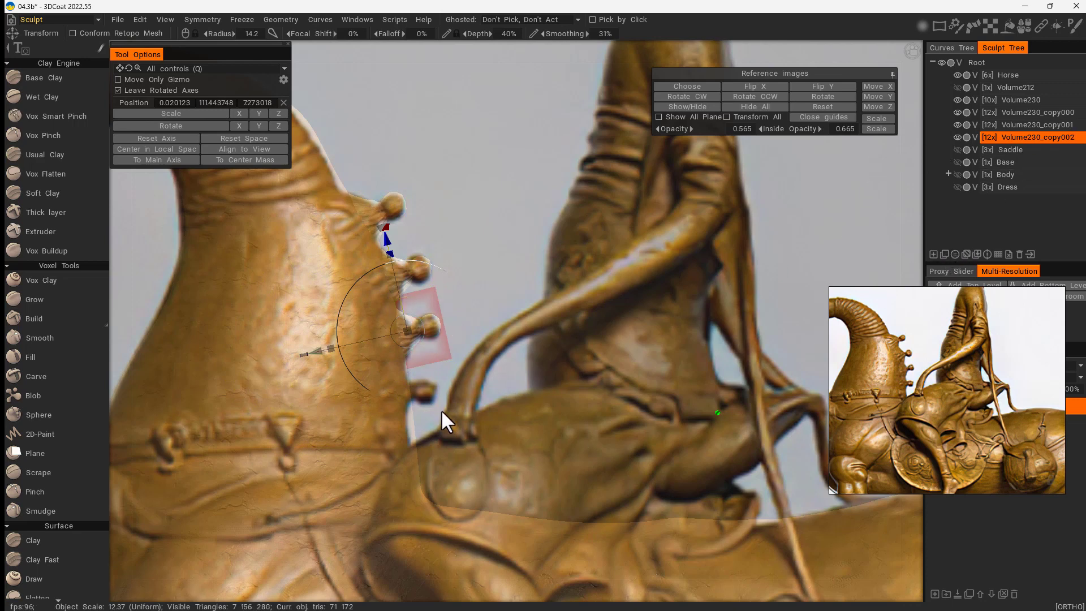
left_click_drag(388, 242, 402, 306)
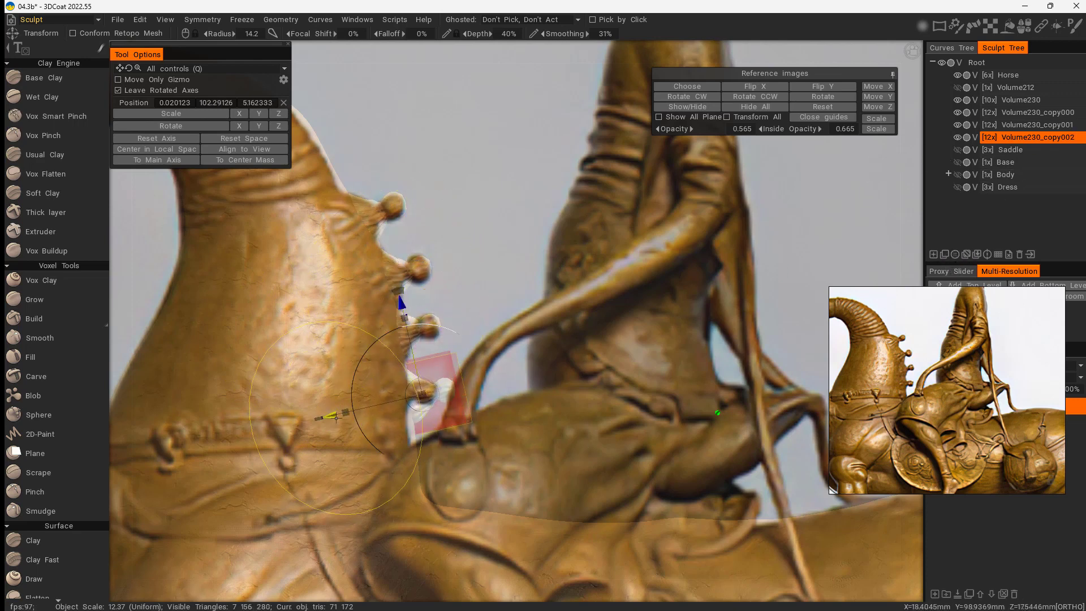
left_click_drag(394, 398, 501, 419)
left_click_drag(402, 308, 405, 304)
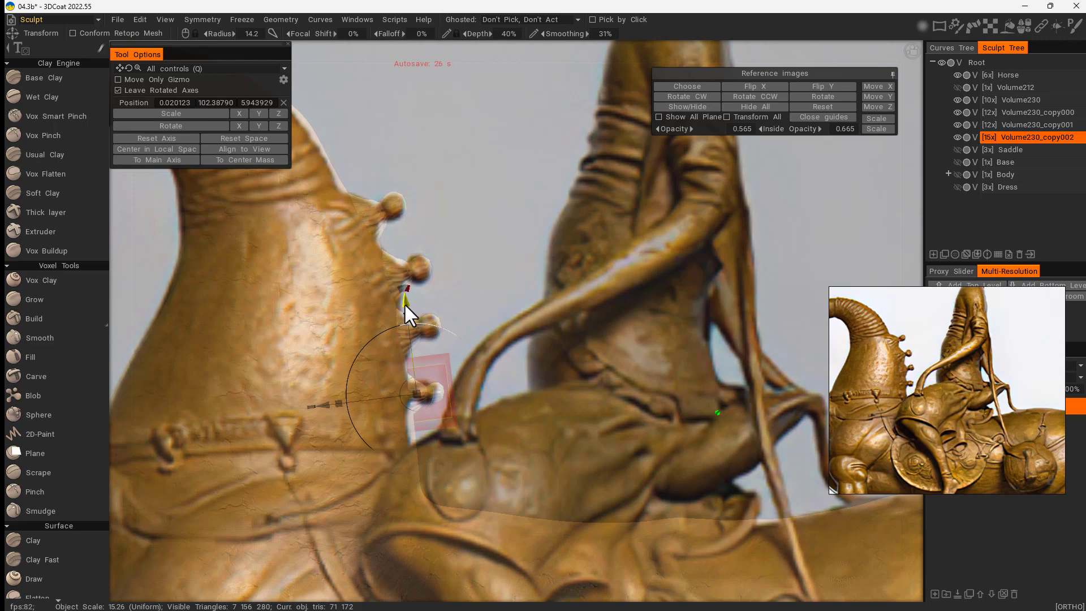
- Hide the reference image and merge the three tassel copies into Volume230
key("u")
key("i")
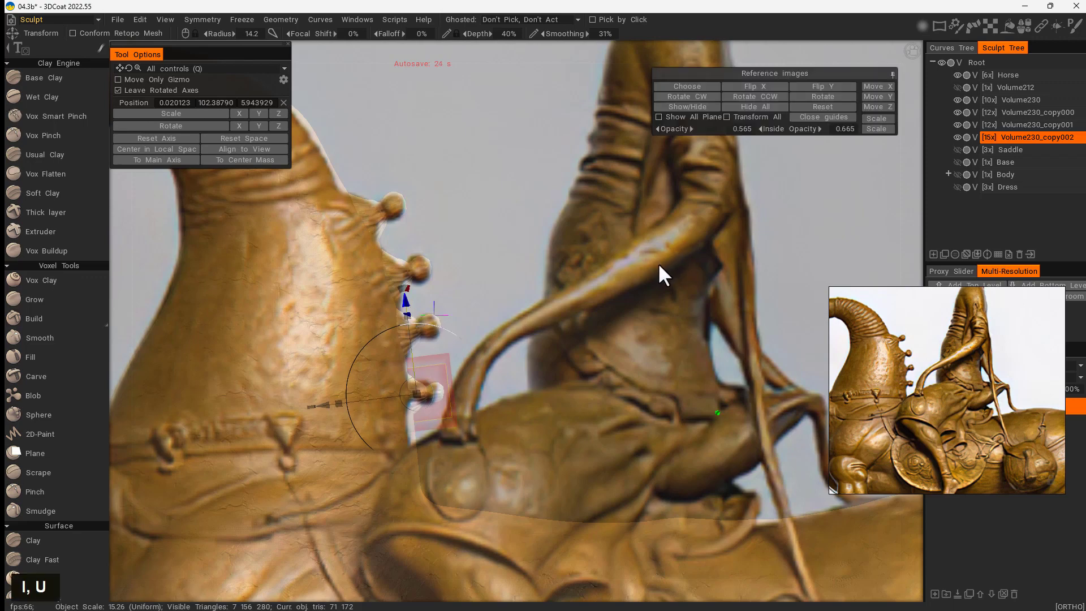
left_click_drag(593, 416, 568, 417)
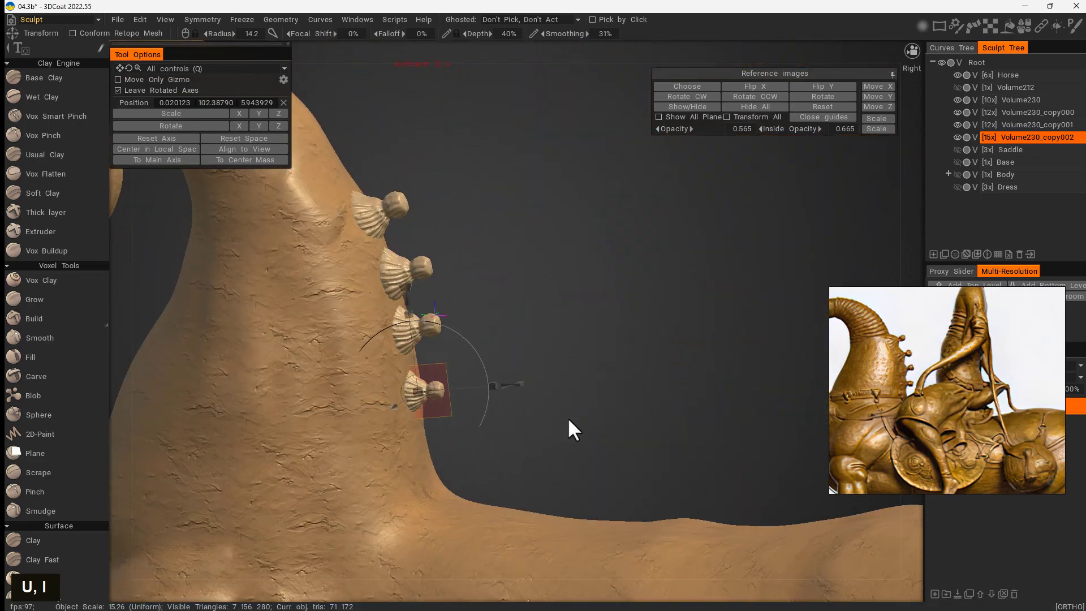
left_click(1070, 137, "shift")
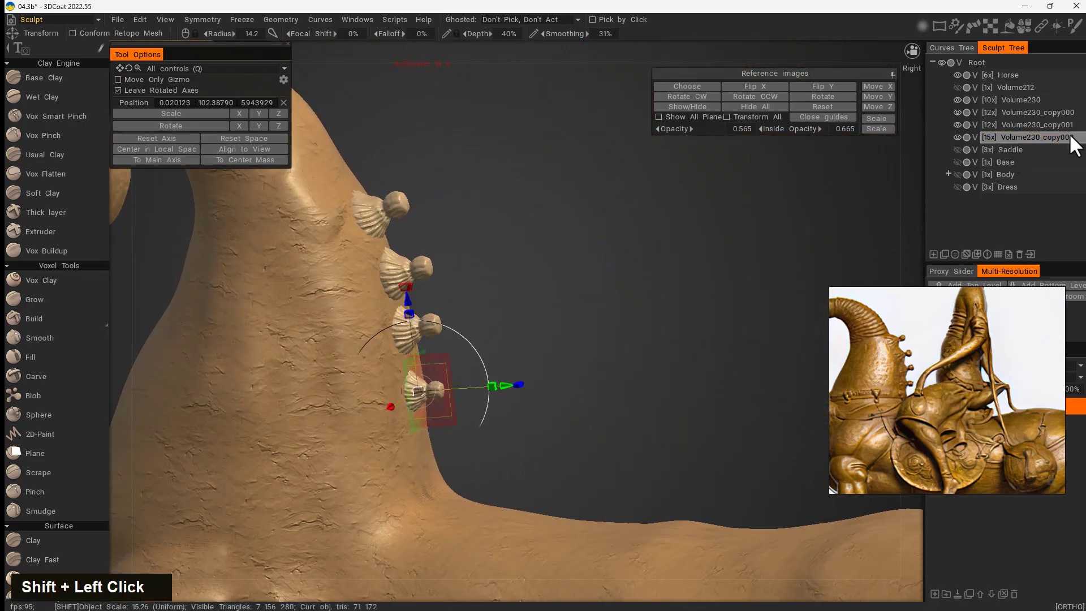
left_click_drag(1071, 125, 1068, 104, "shift")
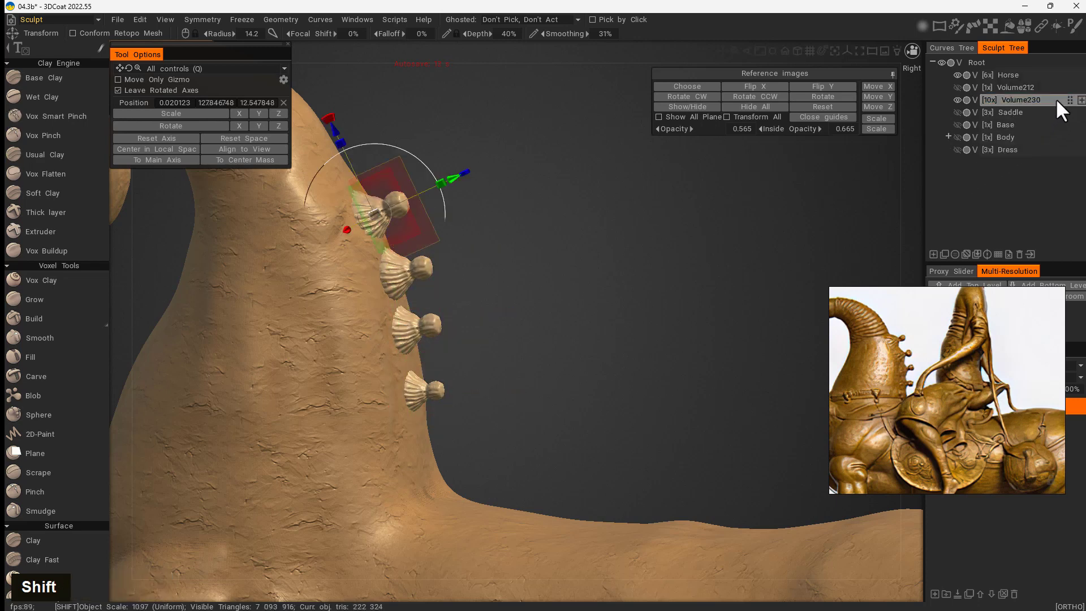
- Merge Volume230 with all four tassels into the Horse volume
double_click(955, 99)
left_click_drag(1073, 101, 1066, 75, "shift")
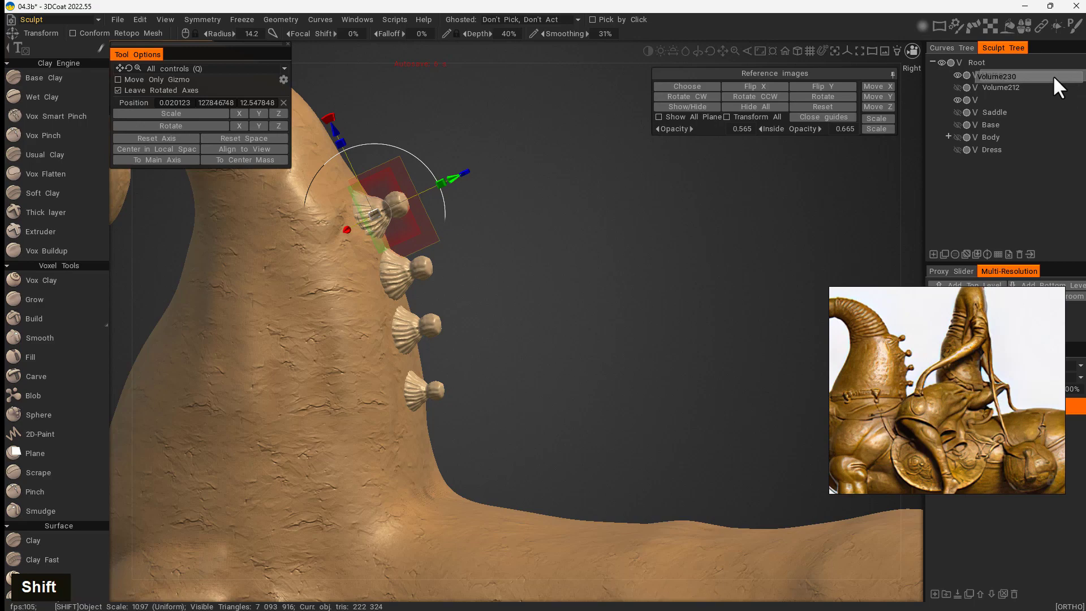
left_click_drag(520, 466, 619, 420)
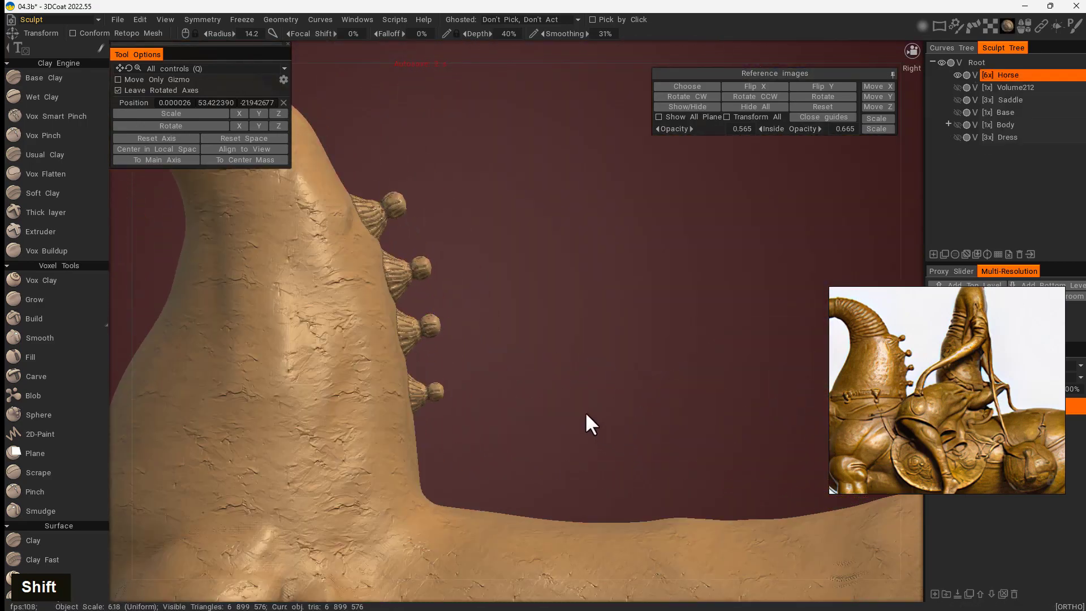
right_click_drag(584, 412, 579, 363, "alt")
middle_click_drag(581, 366, 582, 368, "alt")
left_click_drag(582, 368, 669, 407, "alt")
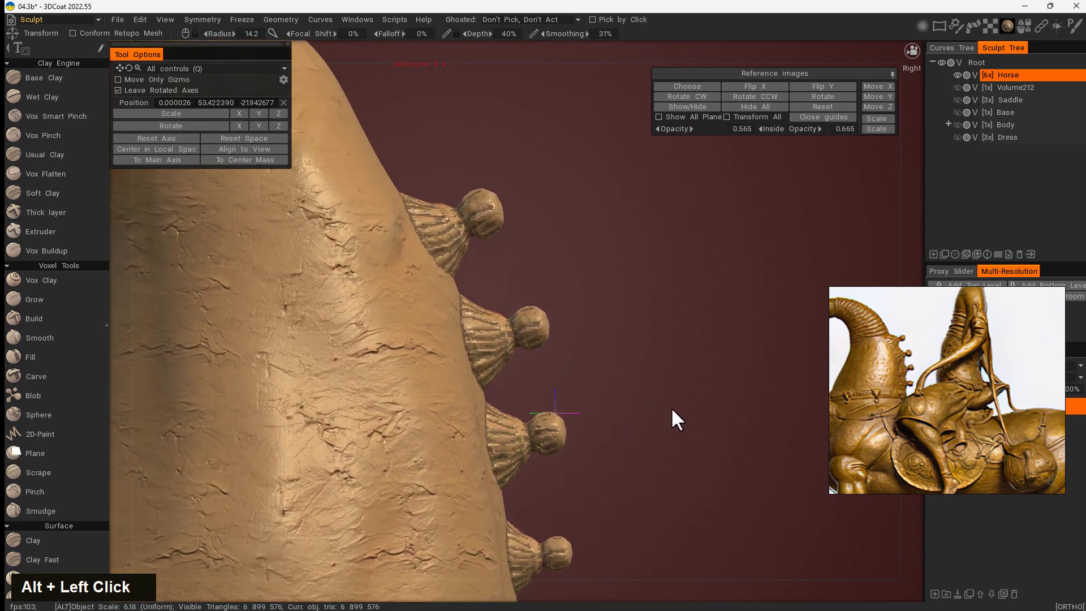
right_click_drag(669, 407, 574, 375, "alt")
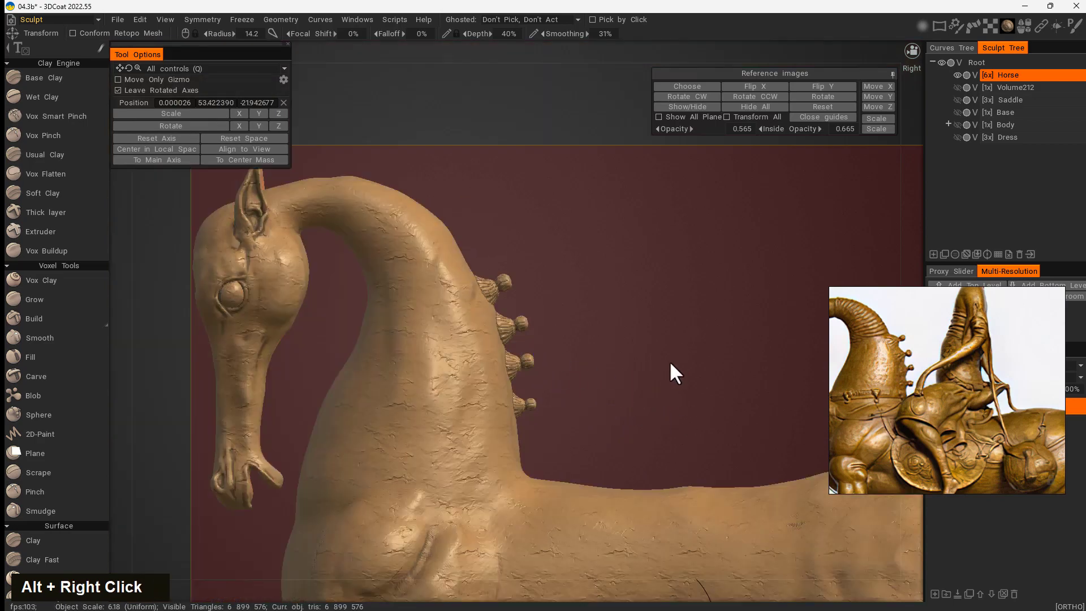
- Smooth the seams where the tassels meet the horse's neck, using Vox Buildup with radius 2.14 and depth 37%
mouse_move(671, 371)
right_mouse_down()
mouse_move(654, 376)
mouse_move(573, 321)
mouse_move(738, 387)
right_mouse_up()
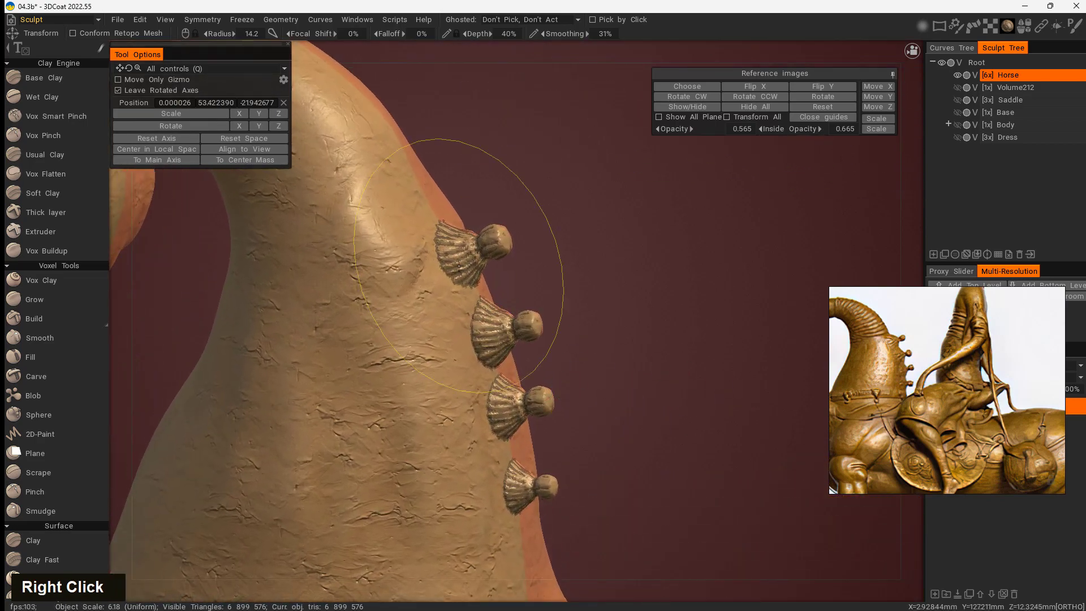
right_click_drag(461, 271, 342, 270)
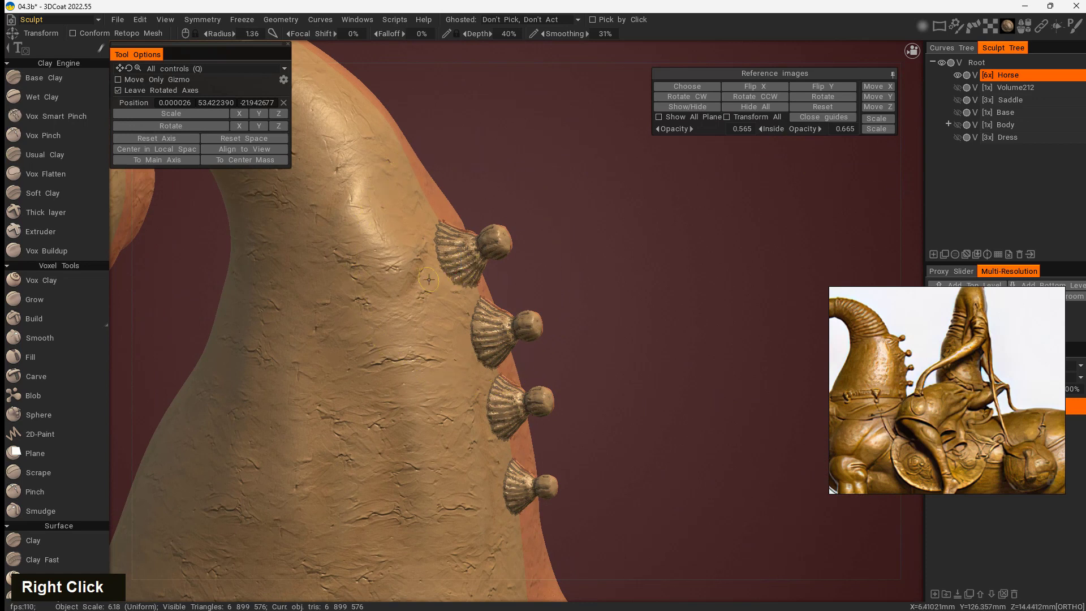
left_click(55, 247)
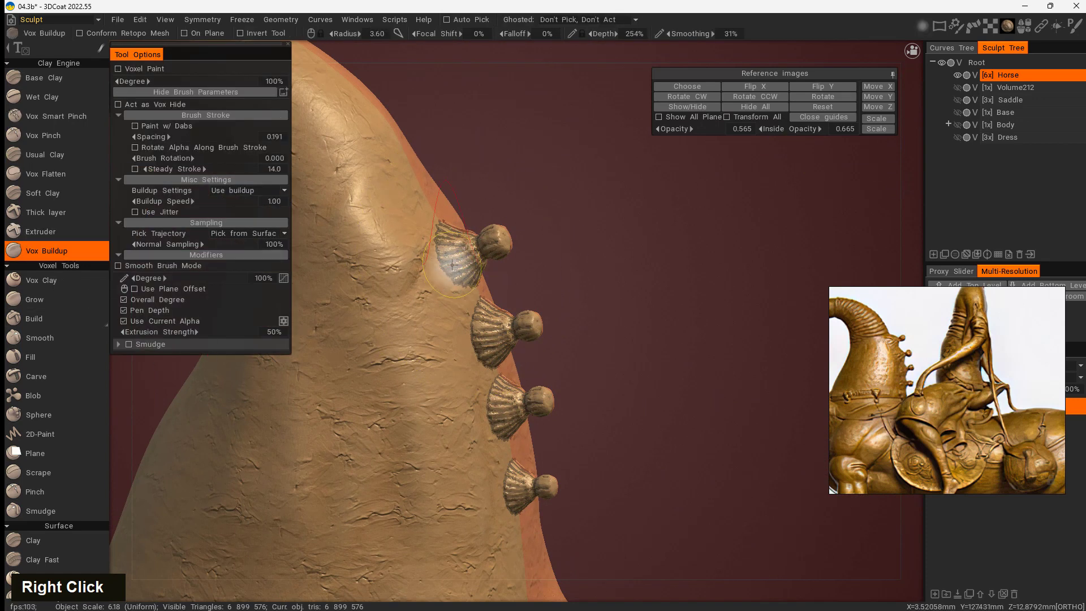
mouse_move(446, 276)
right_mouse_down()
mouse_move(447, 297)
mouse_move(455, 272)
right_mouse_up()
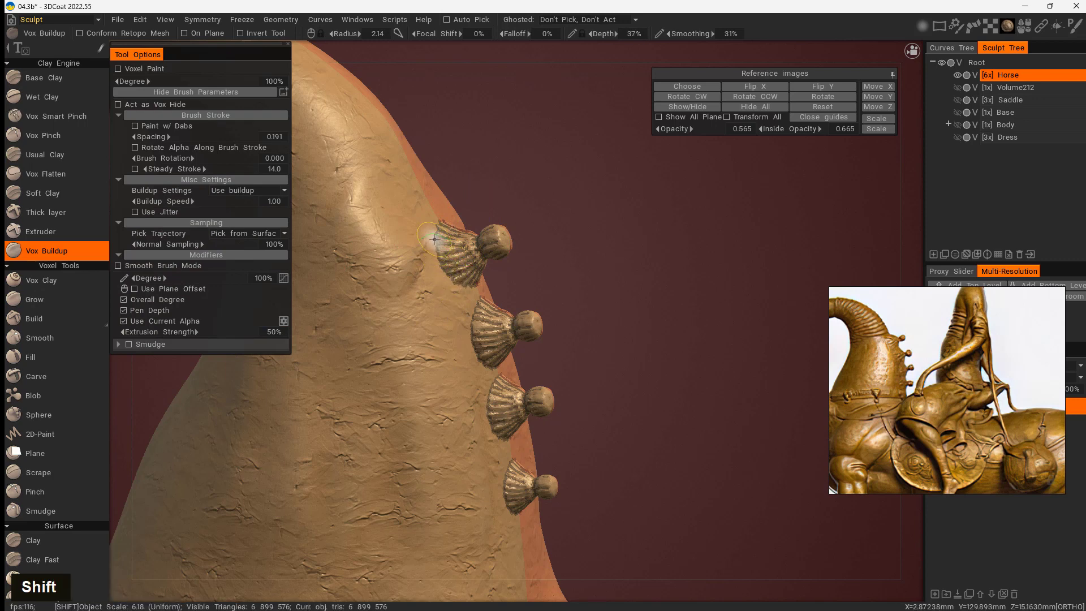
left_click(424, 257, "shift")
left_click_drag(420, 259, 477, 302, "shift")
left_click_drag(540, 380, 552, 368)
left_click_drag(464, 374, 446, 493, "shift")
left_click_drag(604, 417, 730, 375, "shift")
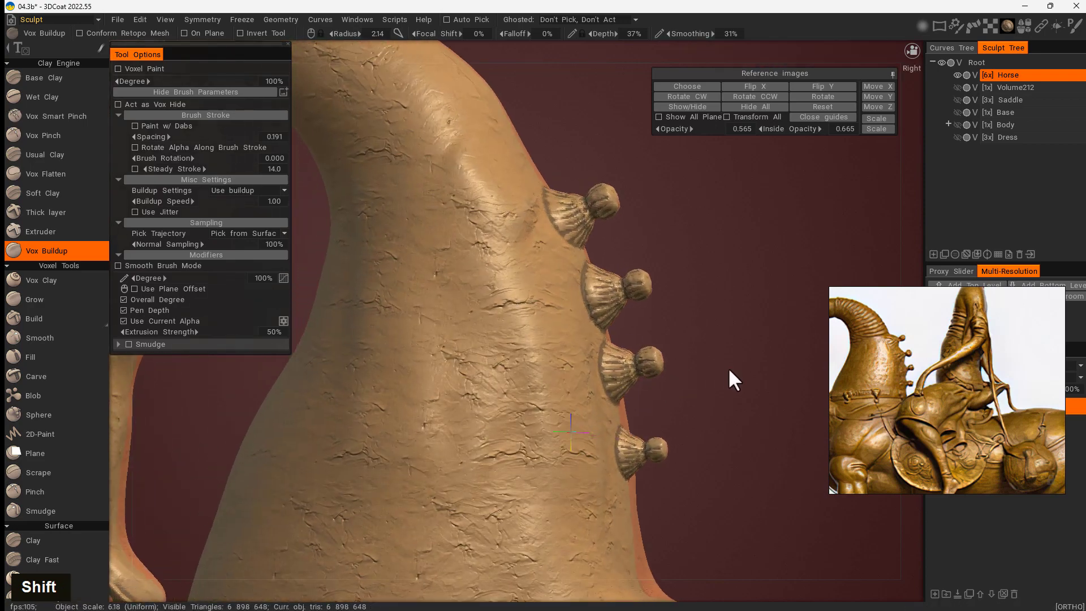
- Sculpt thin strands radiating from the two upper tassels onto the neck, using radius 0.540 and raising the depth to 111%
middle_click_drag(773, 296, 667, 198)
mouse_move(666, 191)
right_mouse_down()
mouse_move(657, 388)
mouse_move(669, 327)
mouse_move(660, 341)
mouse_move(410, 336)
right_mouse_up()
double_click(409, 339)
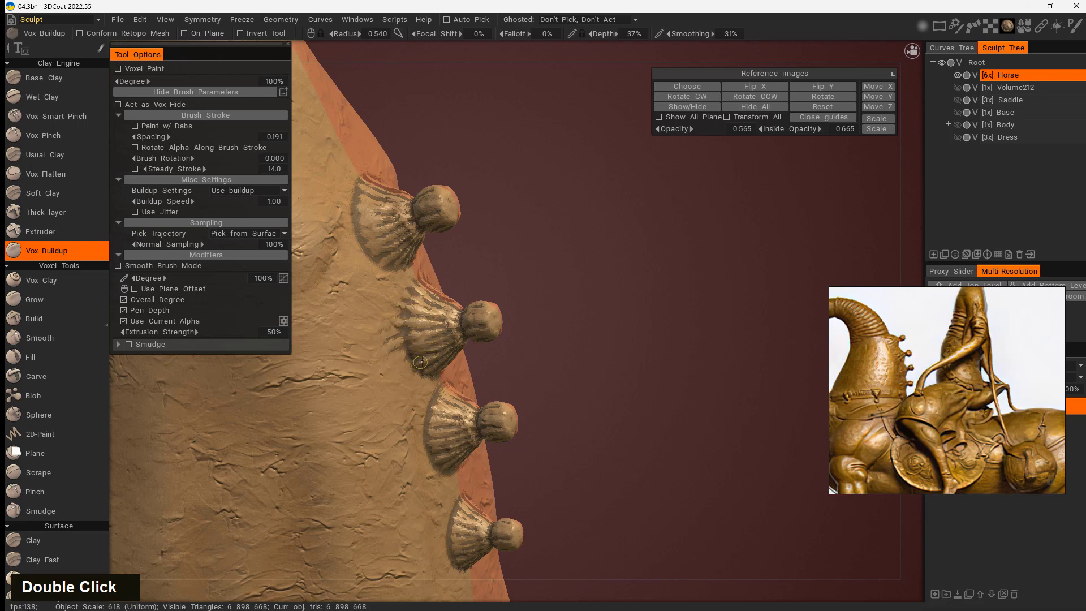
right_click_drag(413, 370, 416, 372)
double_click(368, 409)
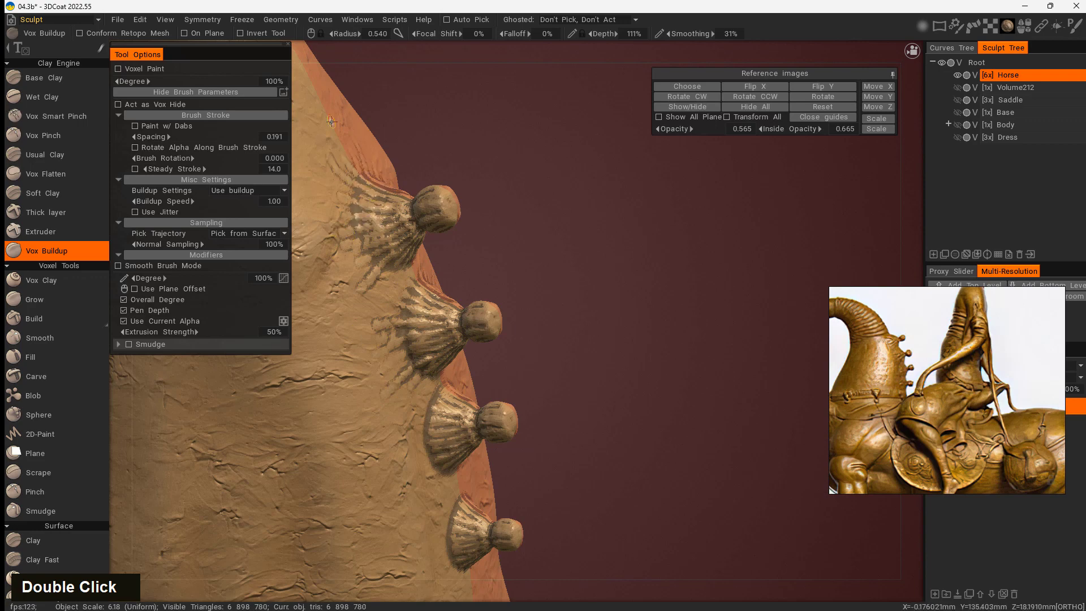
- Extend the grooves of the two lower tassels onto the neck with radiating Vox Buildup strands
mouse_move(332, 121)
middle_mouse_down()
mouse_move(558, 208)
mouse_move(588, 274)
middle_mouse_up()
double_click(418, 185)
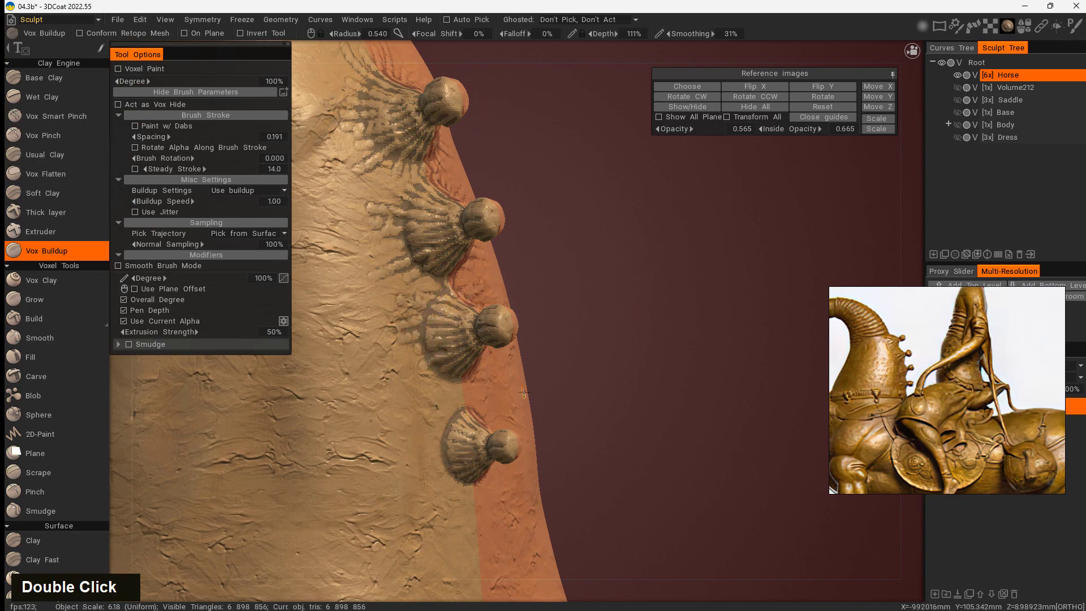
left_click_drag(524, 391, 444, 321)
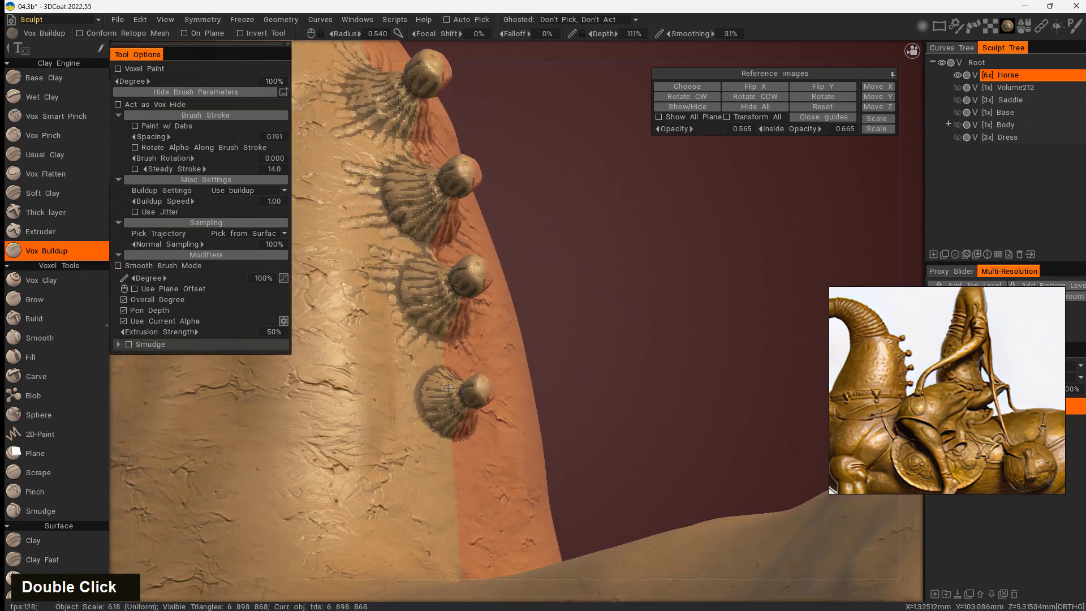
left_click_drag(448, 388, 513, 379)
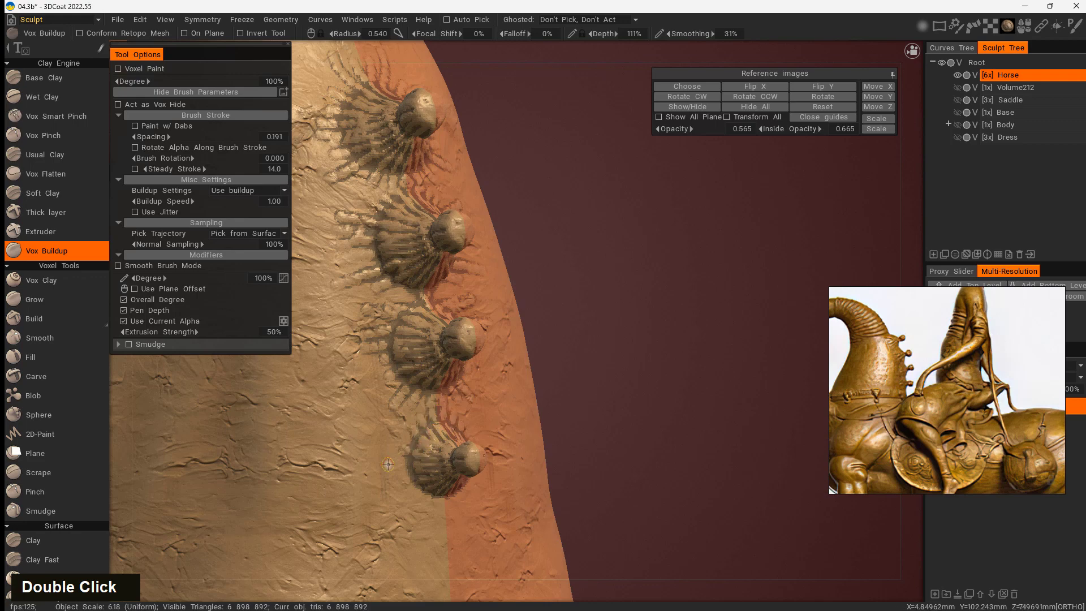
mouse_move(388, 464)
middle_mouse_down()
mouse_move(649, 408)
mouse_move(657, 218)
middle_mouse_up()
double_click(487, 295)
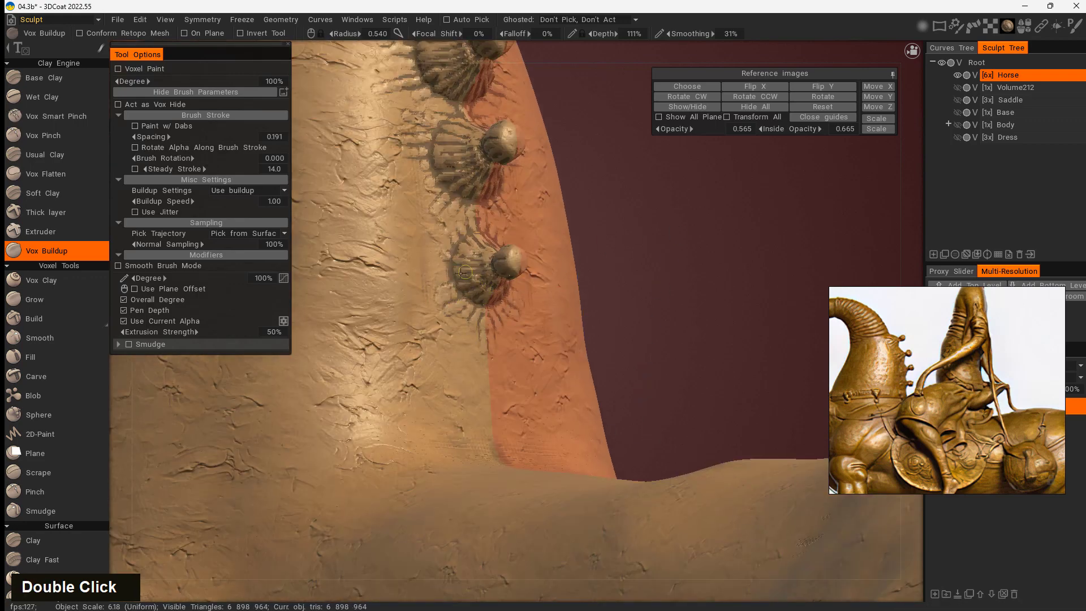
middle_click_drag(635, 283, 696, 351)
right_click_drag(695, 351, 508, 544)
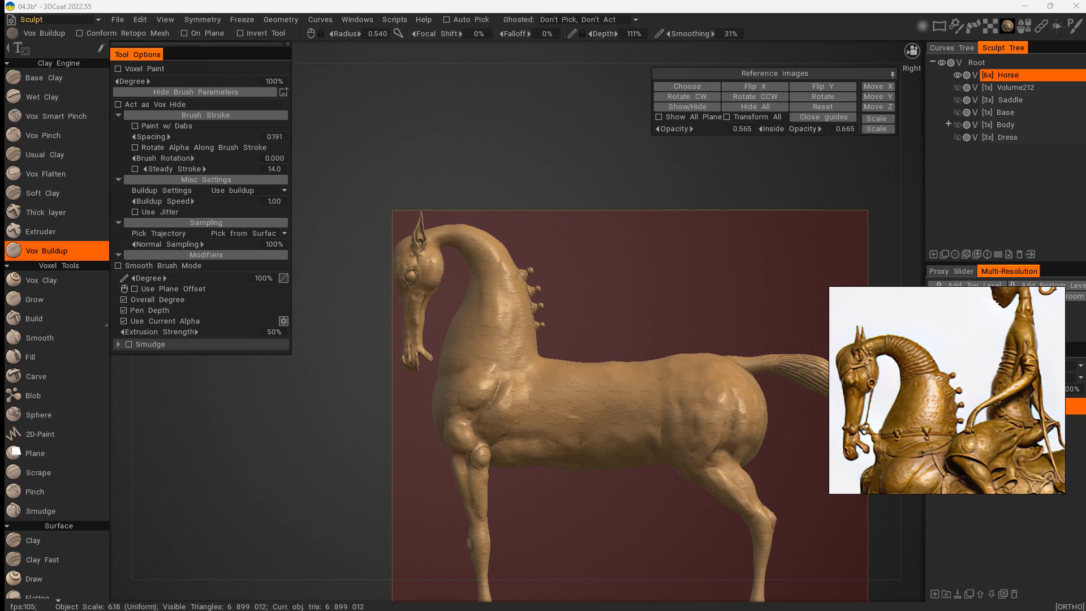
- Try sculpting a raised ridge across the horse's upper neck over the reference image, using Vox Buildup with radius 1.96, and undo it
right_click_drag(701, 396, 710, 358)
middle_click_drag(711, 359, 683, 360)
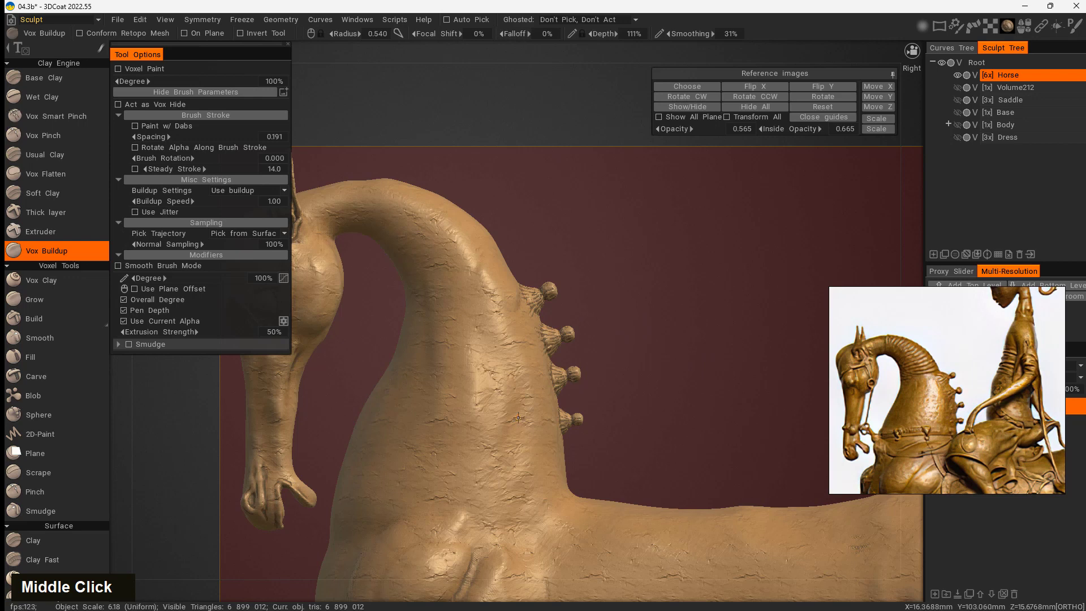
middle_click_drag(630, 291, 656, 299)
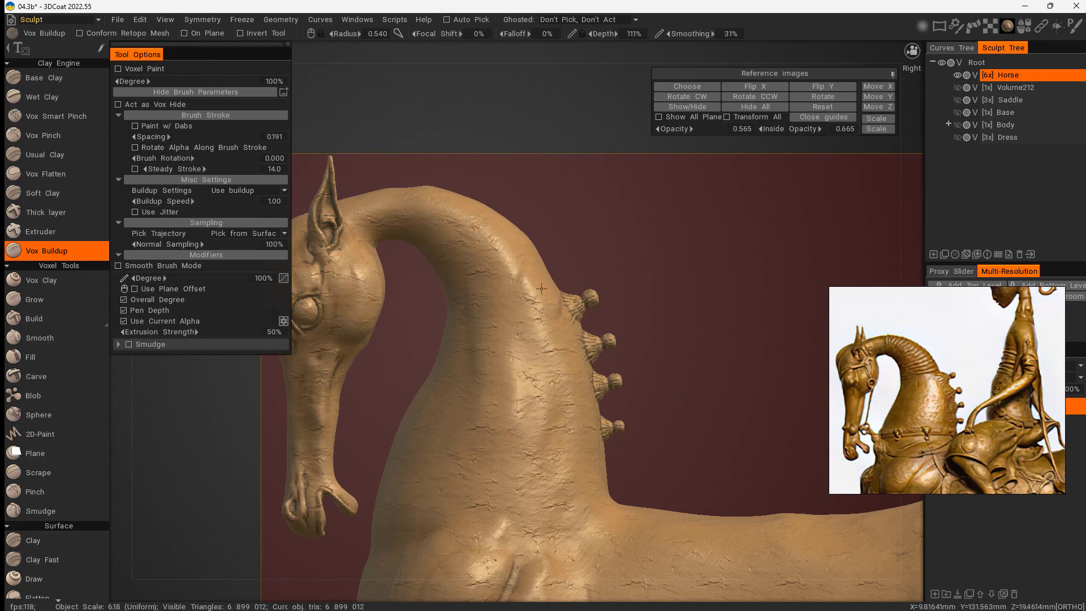
key("u")
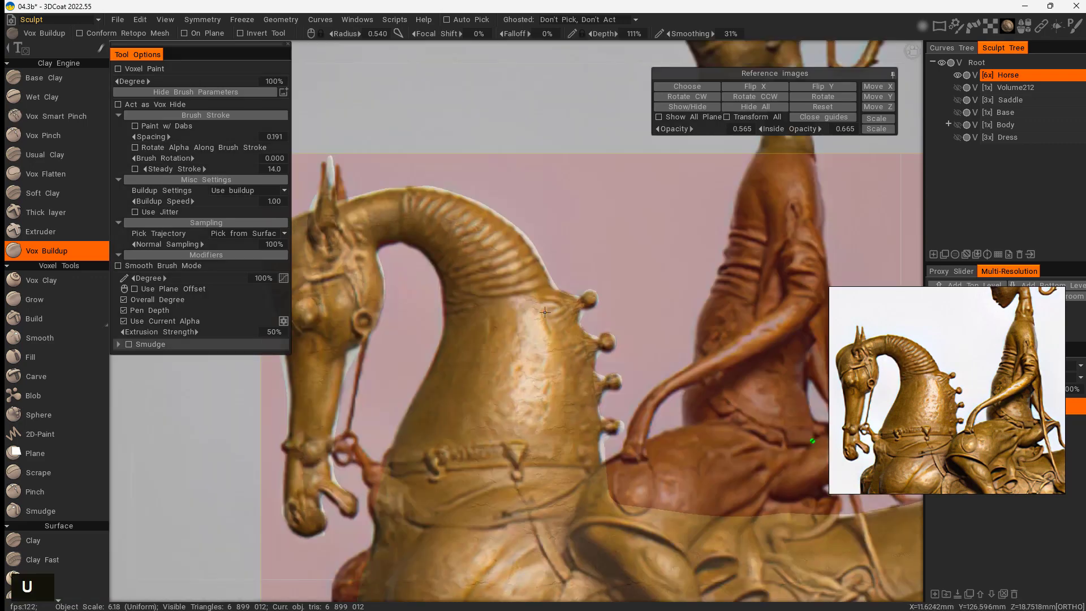
right_click_drag(548, 278, 534, 292)
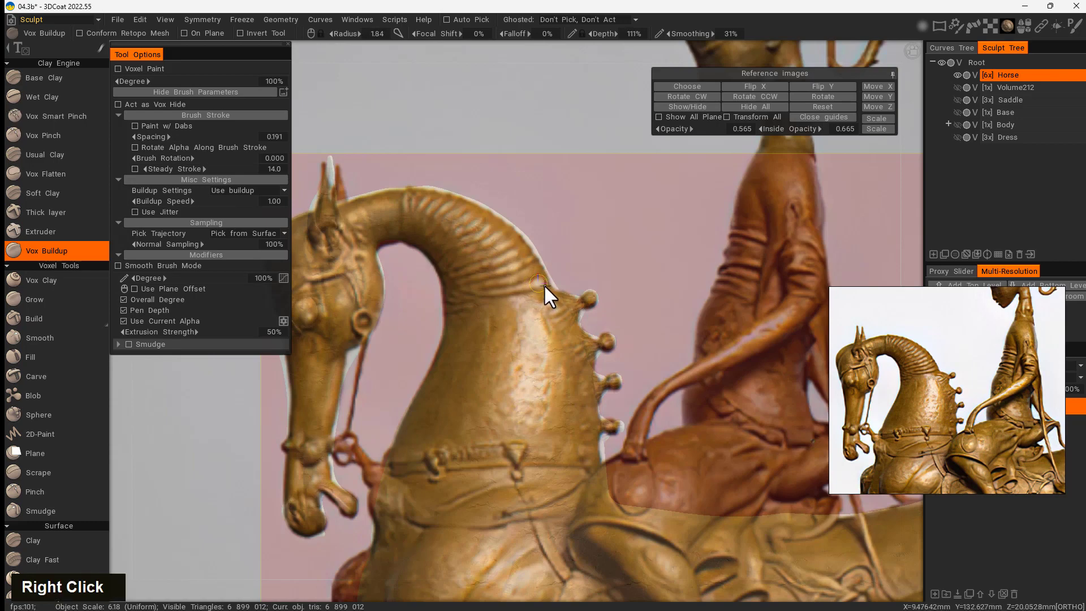
right_click(545, 284)
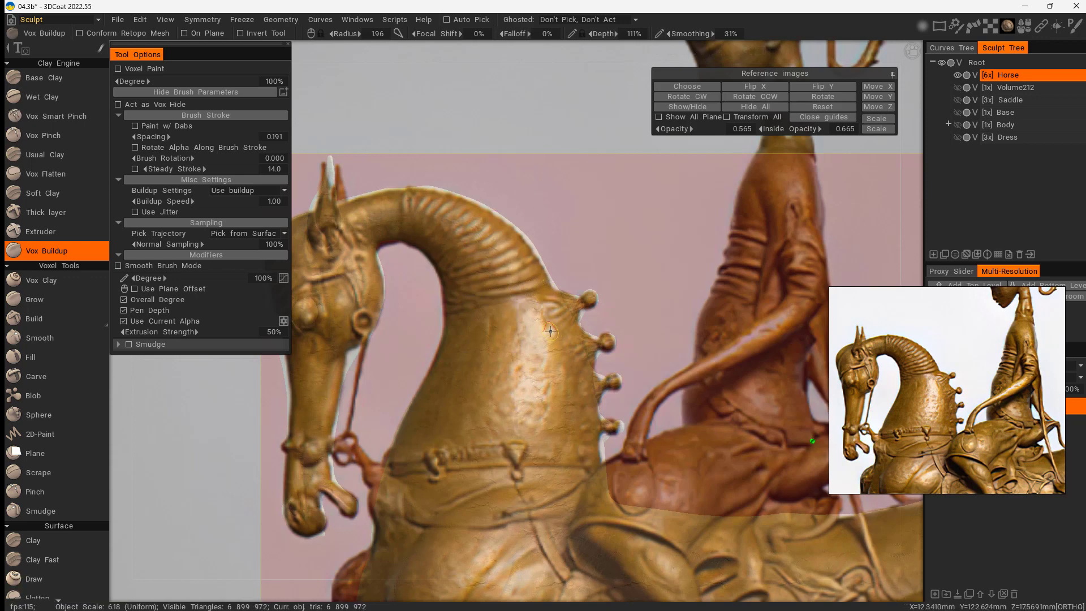
key("u")
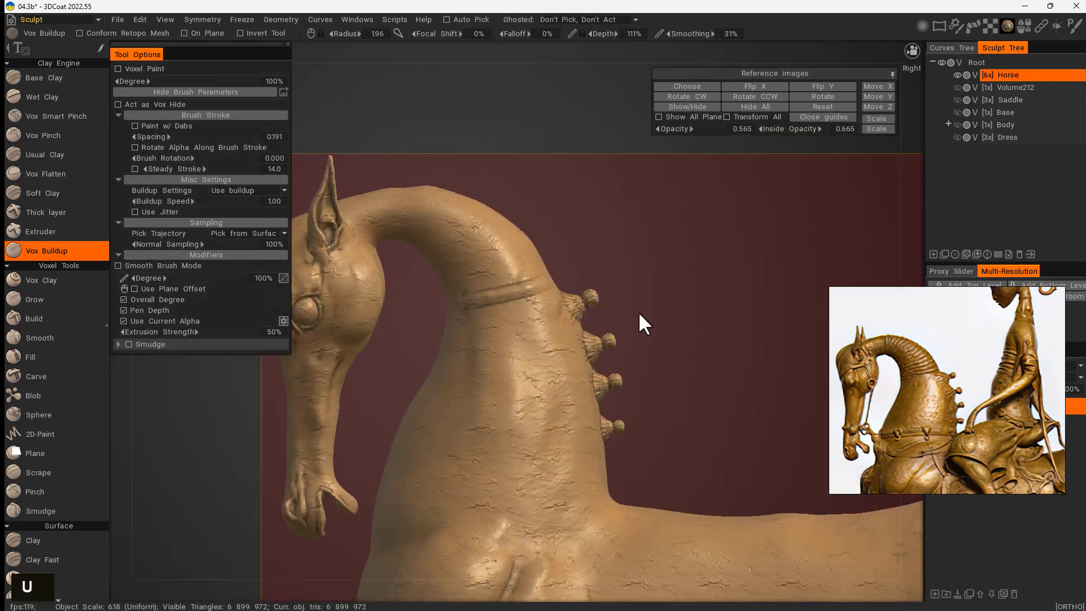
key("ctrl+z")
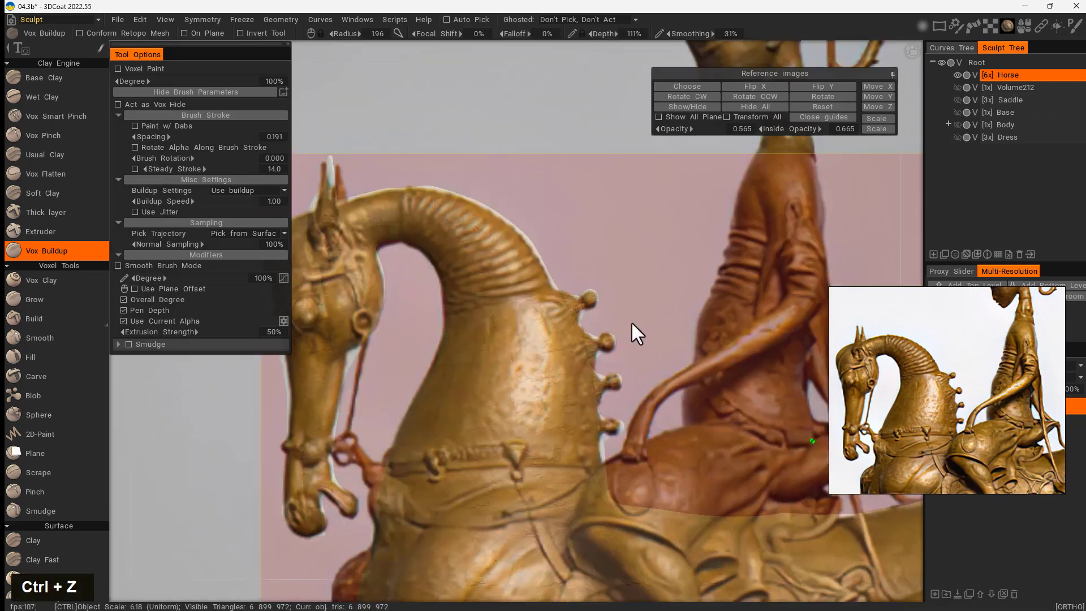
key("ctrl+z")
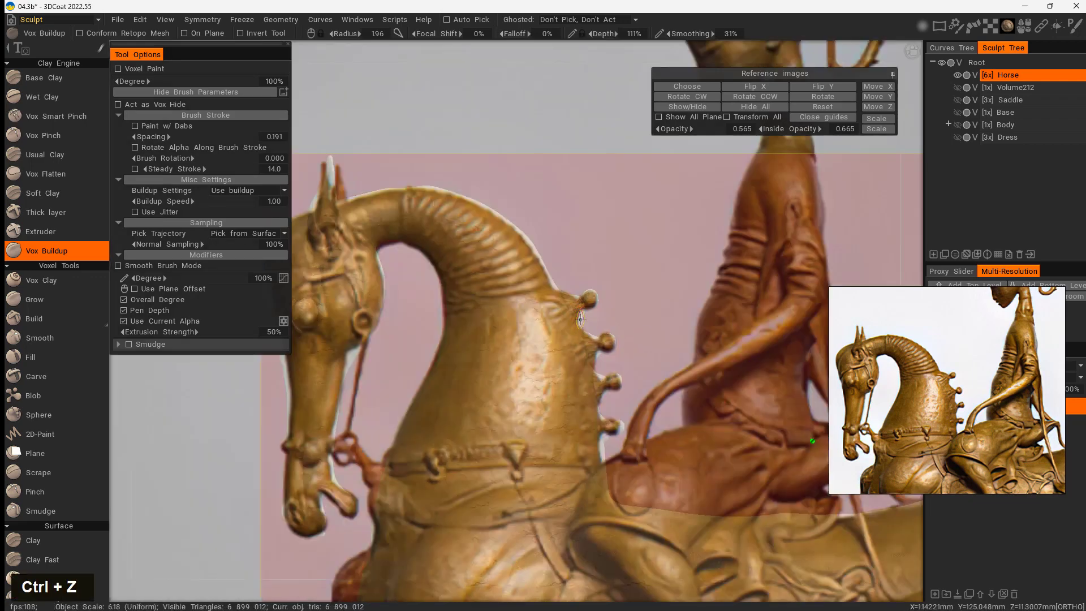
key("u")
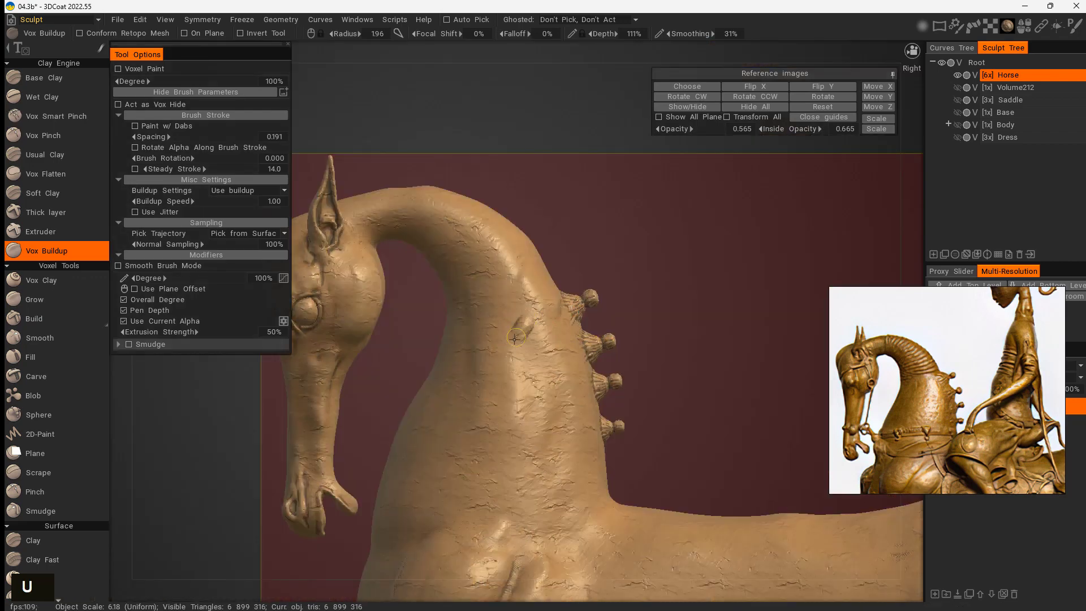
key("ctrl+z")
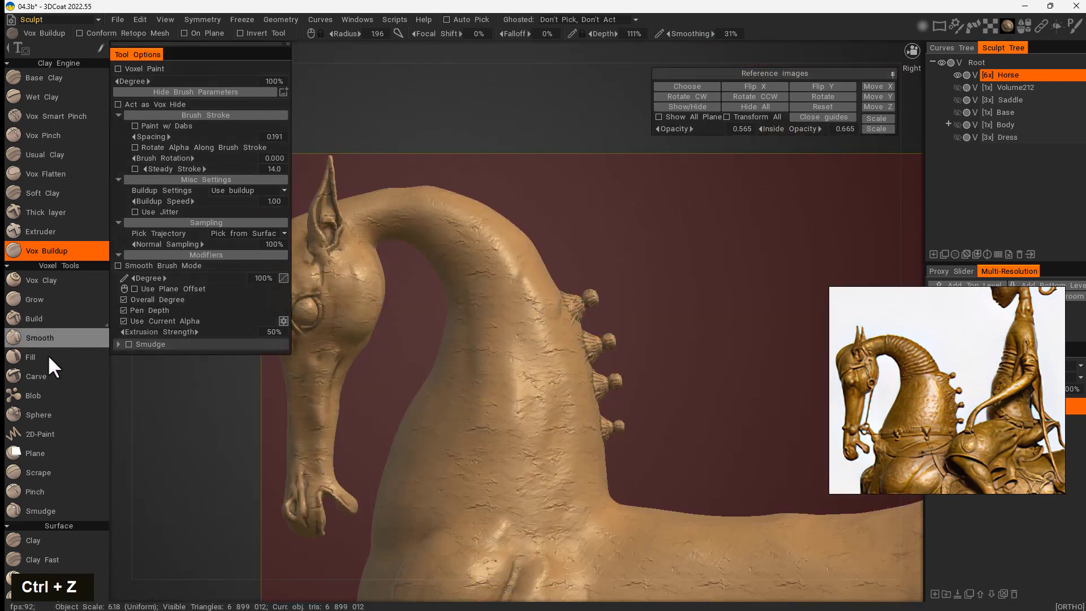
- Try the Grow tool with radius 2.10 and depth 750% on the neck beside the top tassel, and undo it
left_click(59, 297)
mouse_move(535, 303)
right_mouse_down()
mouse_move(528, 322)
mouse_move(516, 320)
mouse_move(521, 332)
mouse_move(521, 308)
mouse_move(543, 292)
mouse_move(529, 320)
mouse_move(533, 297)
right_mouse_up()
key("ctrl+z")
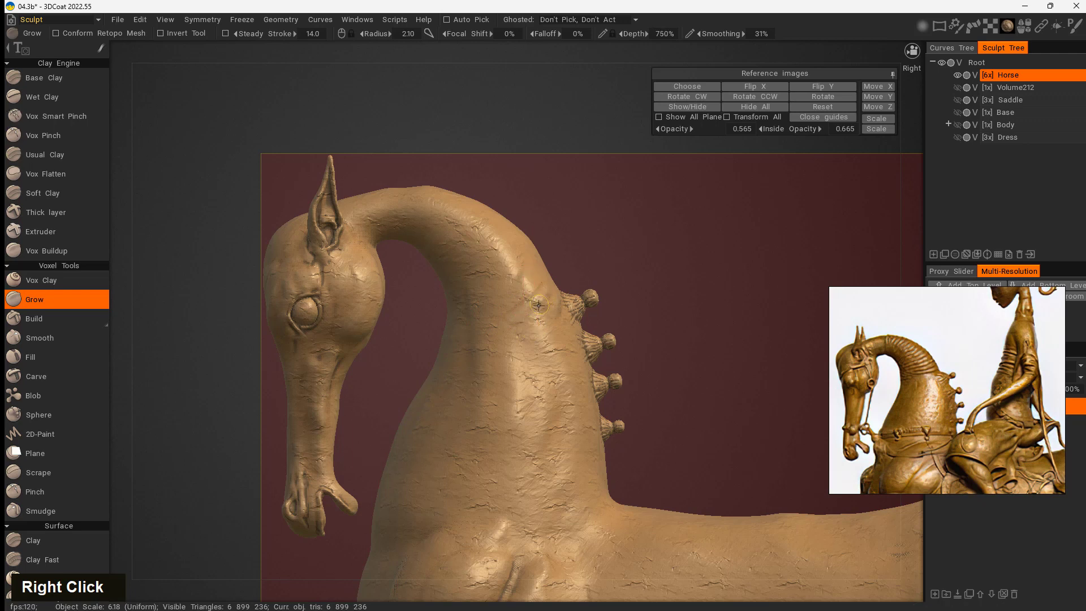
key("ctrl+z")
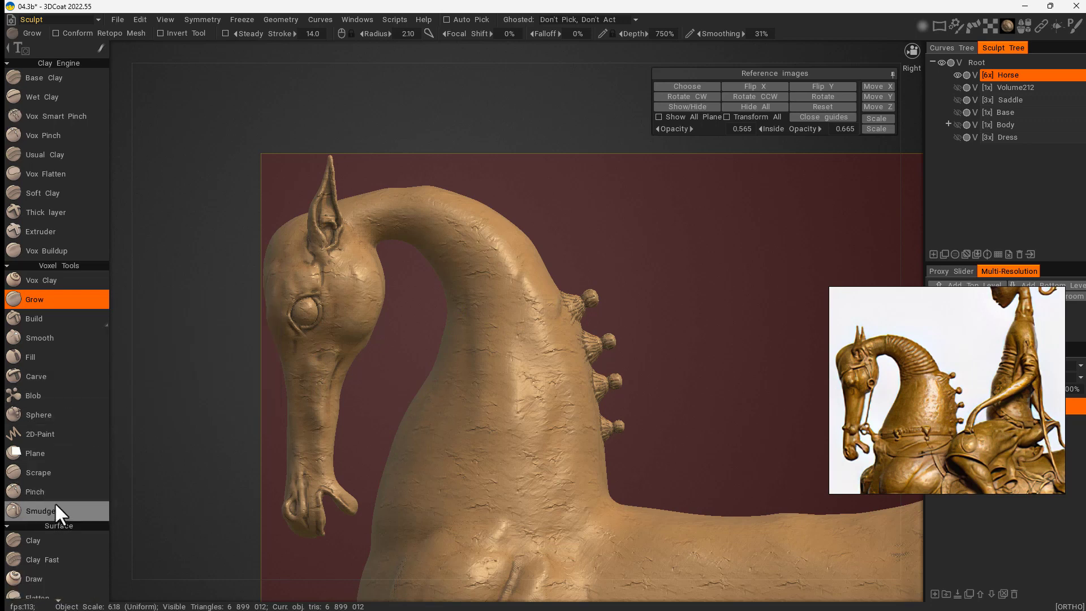
- Switch to the Sphere tool, test a diagonal tube across the neck with radius 2.10 and depth 227%, and undo the test
left_click(66, 412)
right_click_drag(529, 305, 525, 373)
left_click_drag(542, 279, 481, 334)
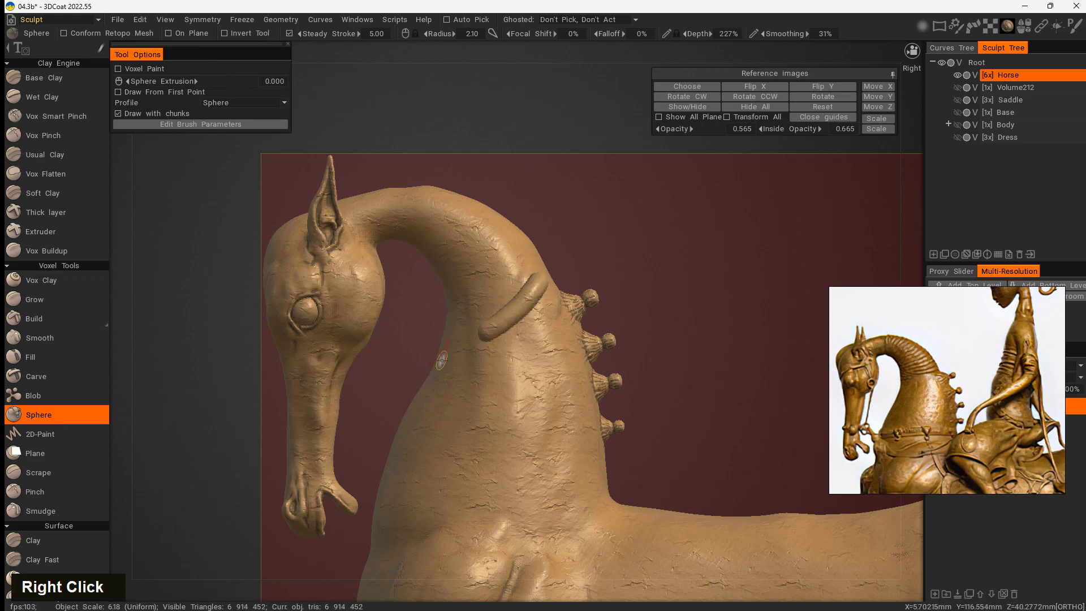
left_click_drag(662, 291, 588, 348)
key("ctrl+z")
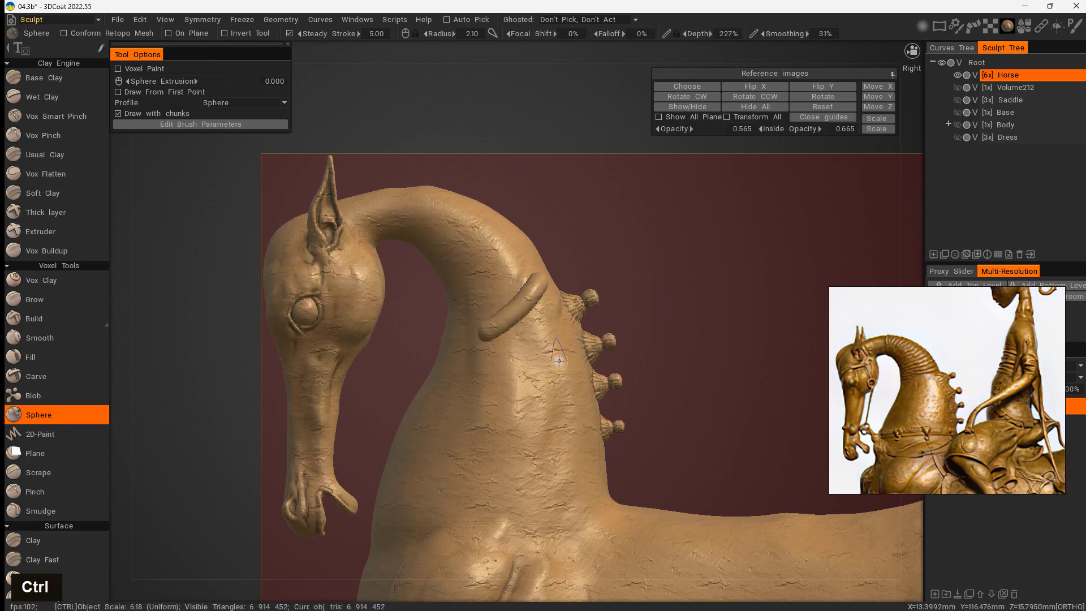
key("ctrl+z")
- Try another Sphere tube down the side of the neck from an angled view, and undo it
left_click_drag(632, 312, 616, 348, "alt")
left_click_drag(535, 261, 499, 345)
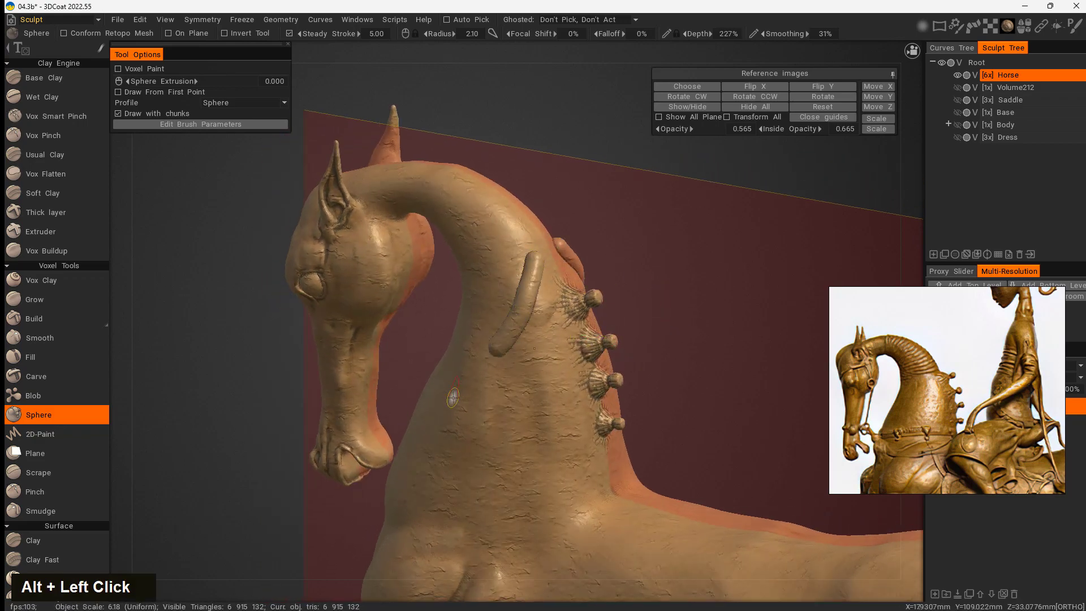
left_click_drag(628, 283, 701, 257, "alt")
key("ctrl+z")
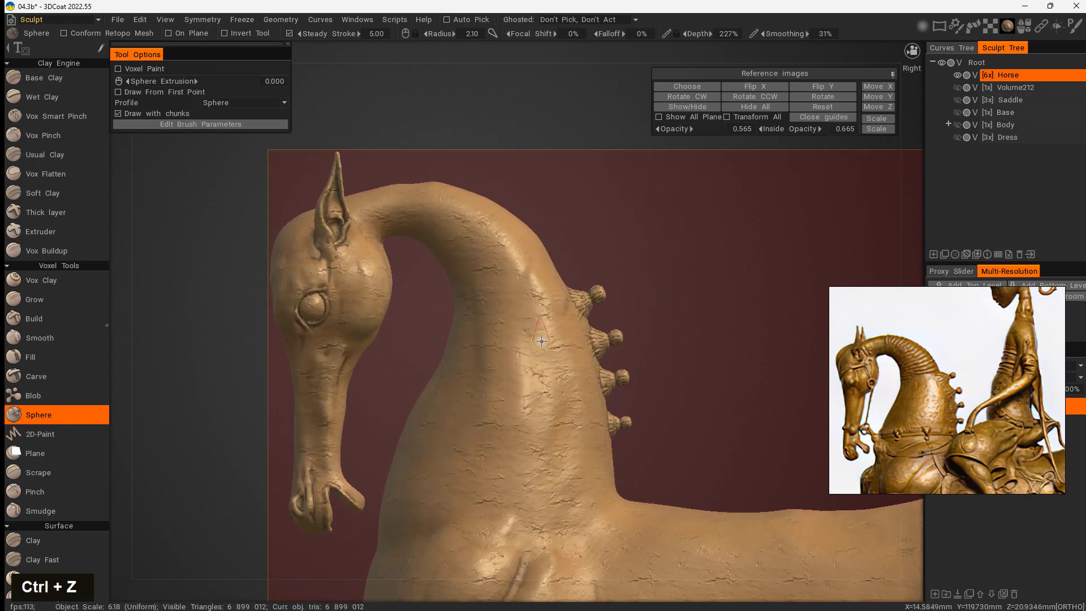
- Test a thinner Sphere stroke on the neck with radius 0.802, undo it, and set radius 1.16 and depth 139%
right_click_drag(524, 331, 523, 315)
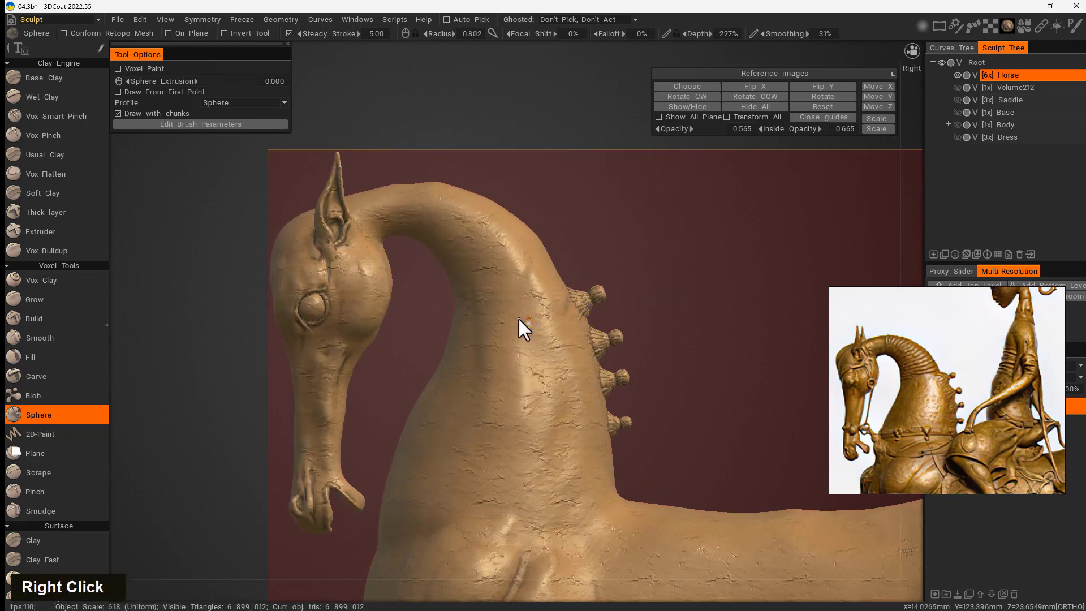
left_click_drag(555, 282, 510, 316)
key("ctrl+z")
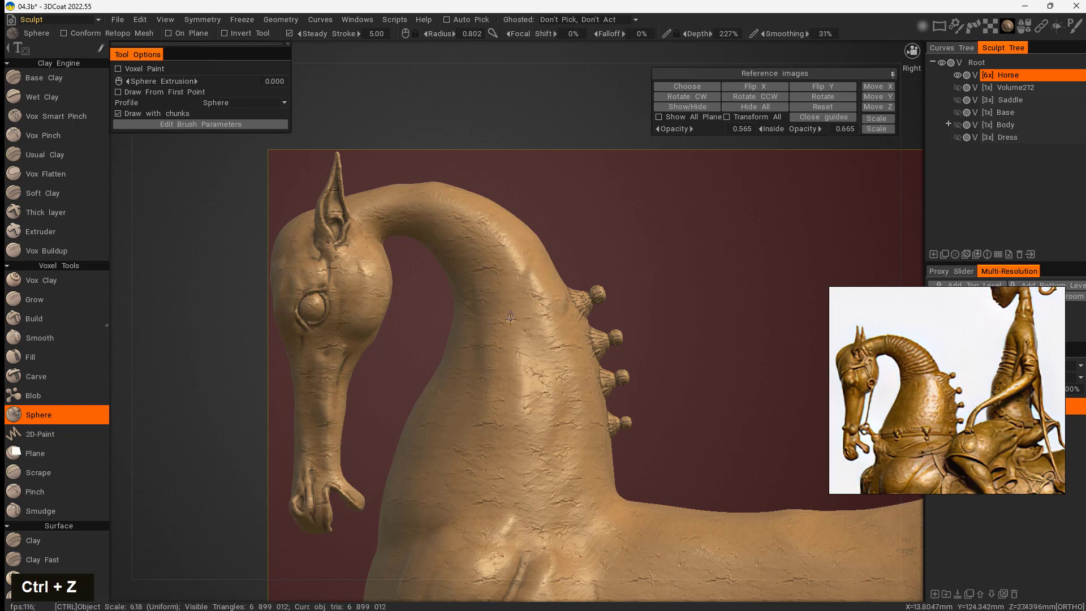
right_click_drag(510, 317, 525, 318)
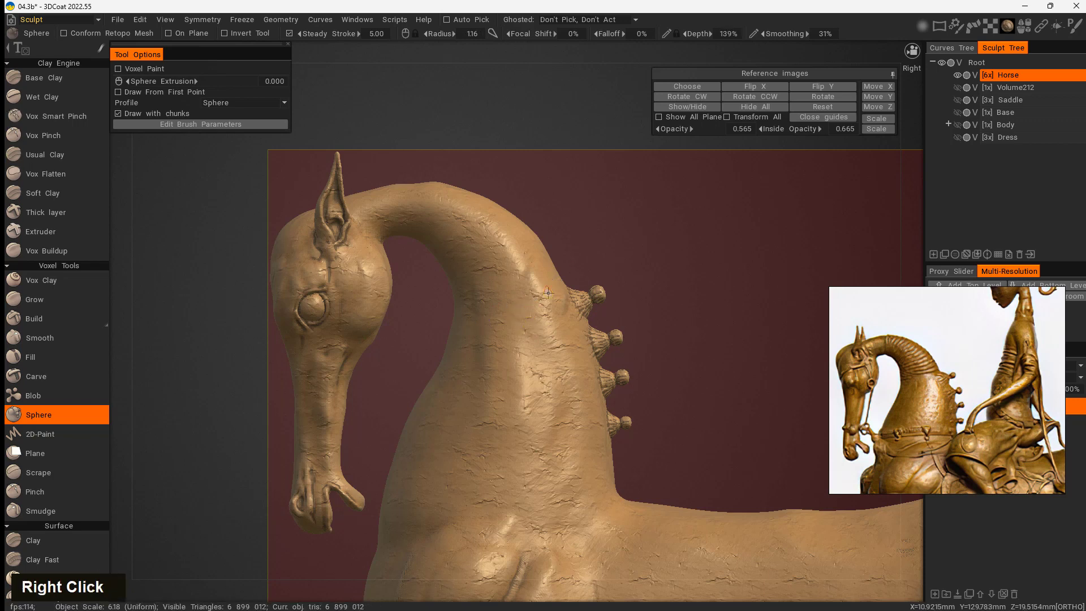
- Try freehand Sphere tubes in the empty space around the horse's head and neck, and undo all of them
mouse_move(591, 257)
left_mouse_down()
mouse_move(645, 213)
mouse_move(737, 172)
left_mouse_up()
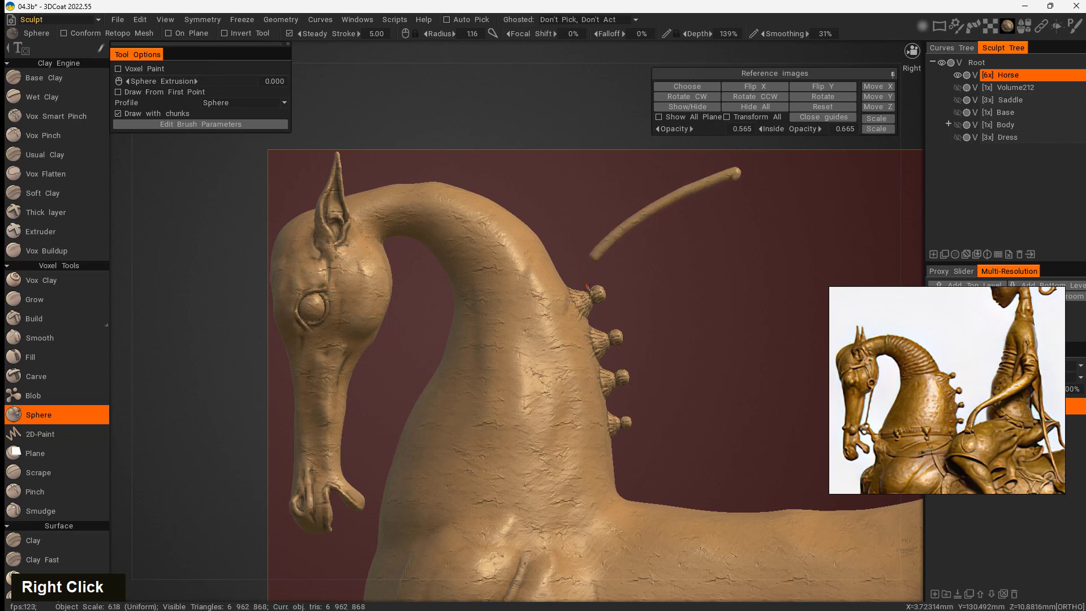
mouse_move(670, 259)
left_mouse_down()
mouse_move(780, 206)
mouse_move(729, 300)
left_mouse_up()
left_click_drag(642, 180, 525, 148)
left_click_drag(535, 103, 327, 141)
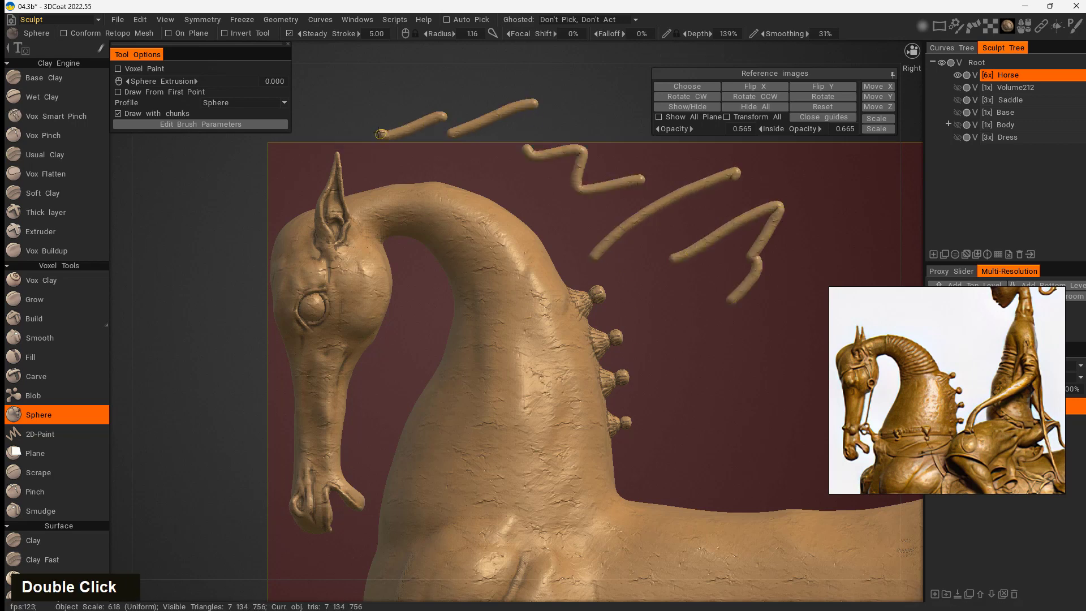
left_click_drag(240, 233, 181, 487)
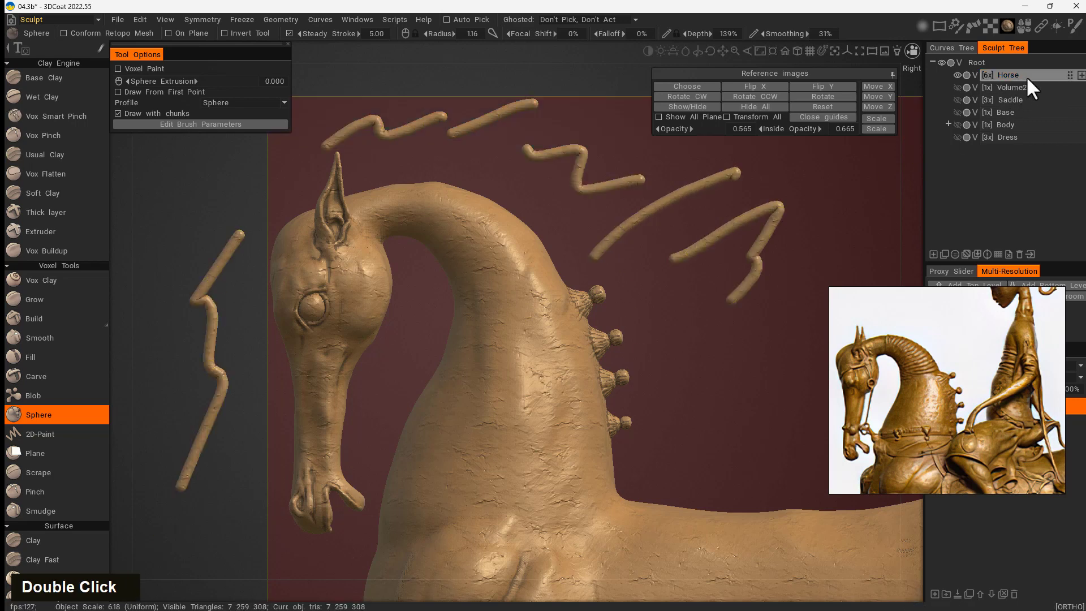
left_click(1010, 76)
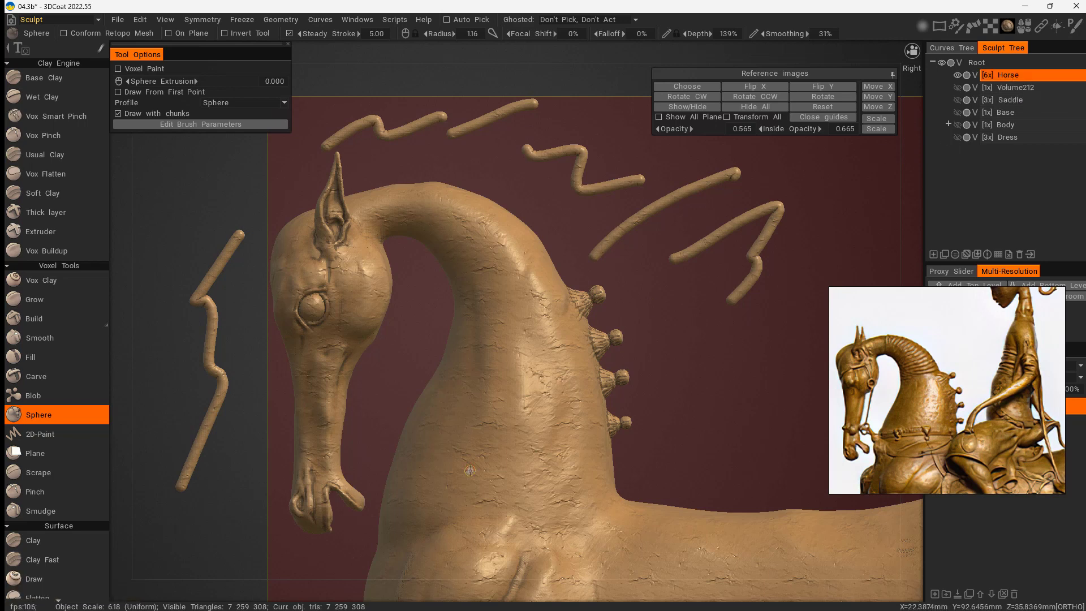
key("ctrl+z")
key("ctrl+z")
key("ctrl+z")
key("ctrl+z")
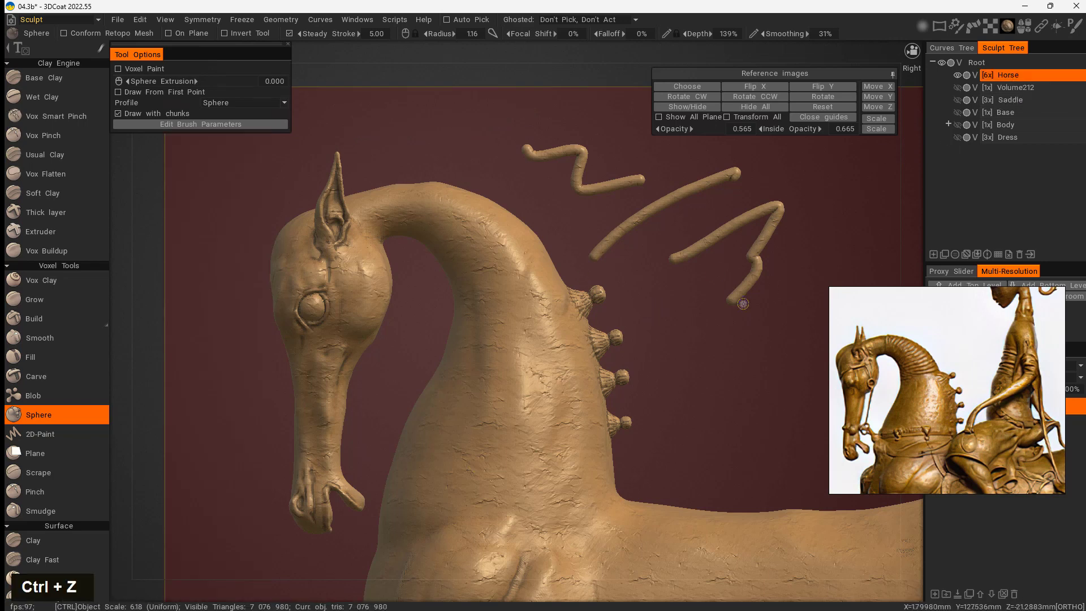
key("ctrl+z")
key("ctrl+z")
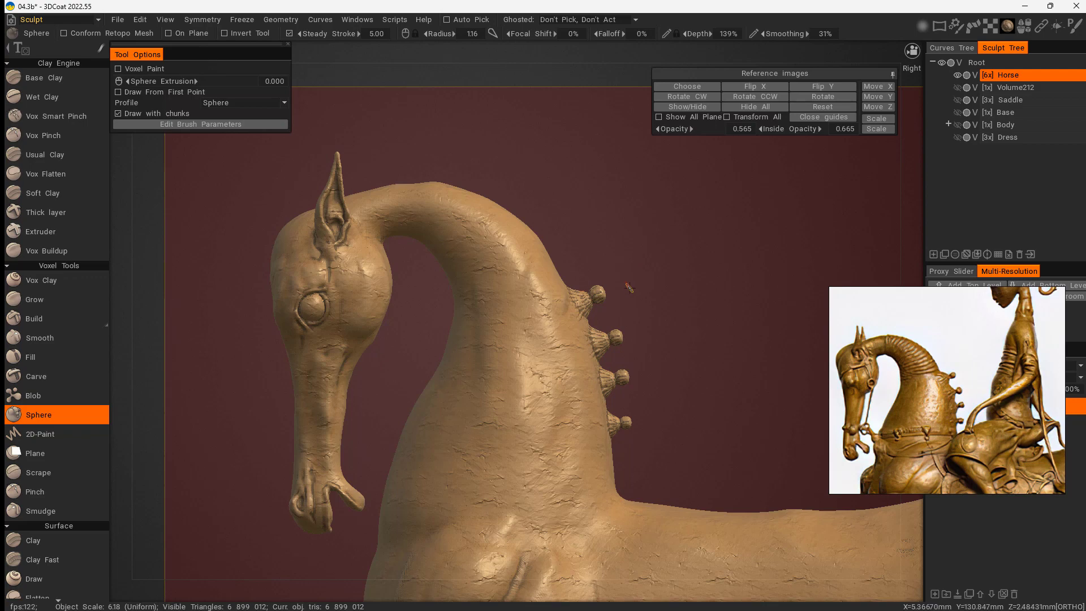
- Trace the reference's parallel rings across the horse's upper neck with Sphere strokes at radius 1.16, working from the top tassel toward the head
key("u")
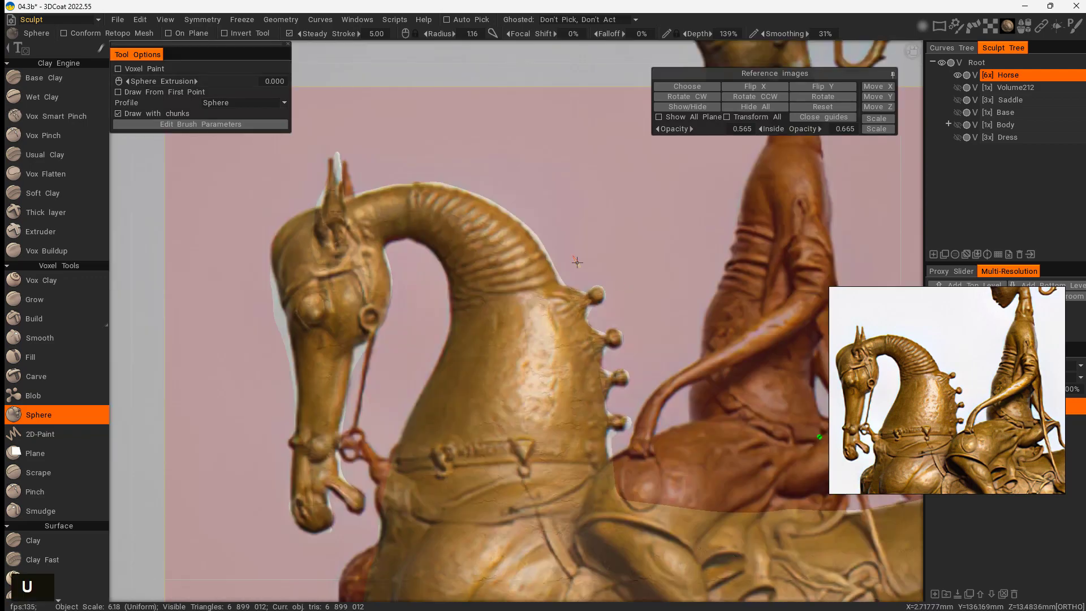
left_click_drag(552, 278, 439, 304)
left_click_drag(544, 266, 453, 282)
left_click_drag(533, 246, 438, 263)
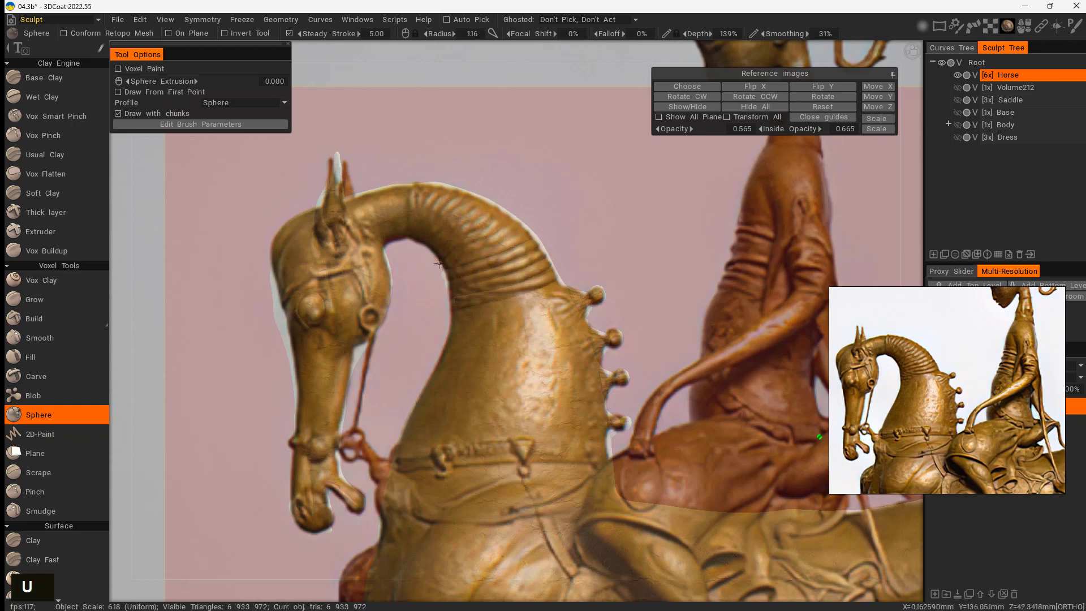
left_click_drag(526, 233, 426, 269)
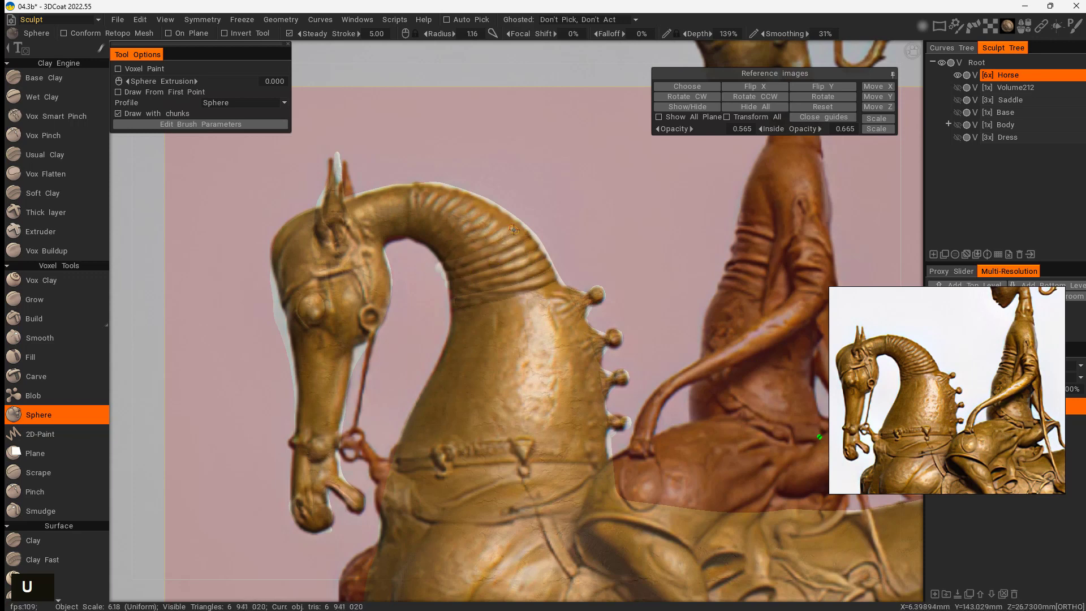
left_click_drag(516, 223, 432, 258)
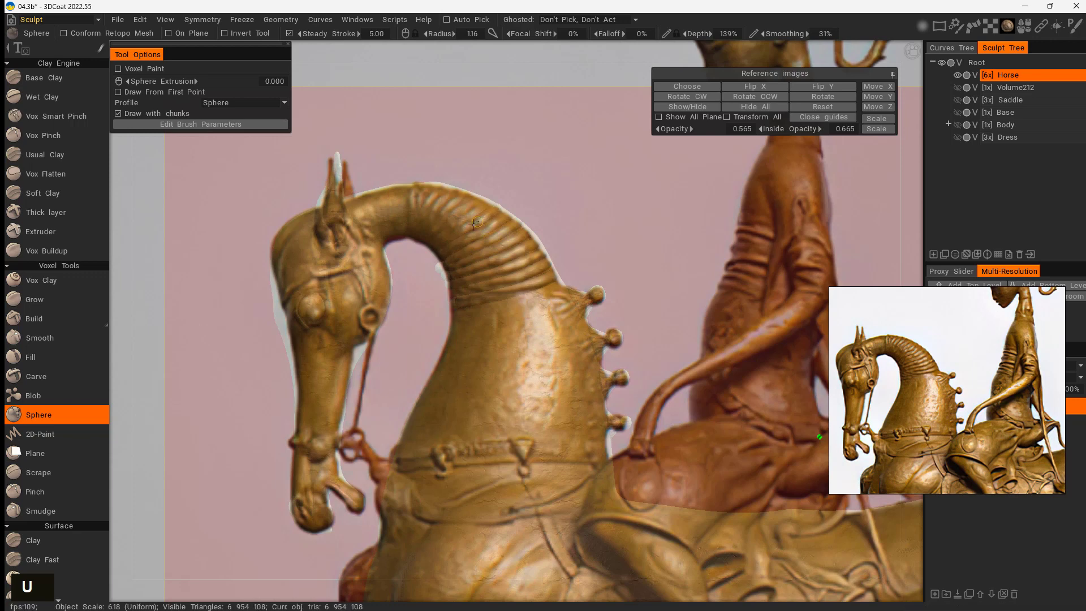
left_click_drag(475, 223, 427, 251)
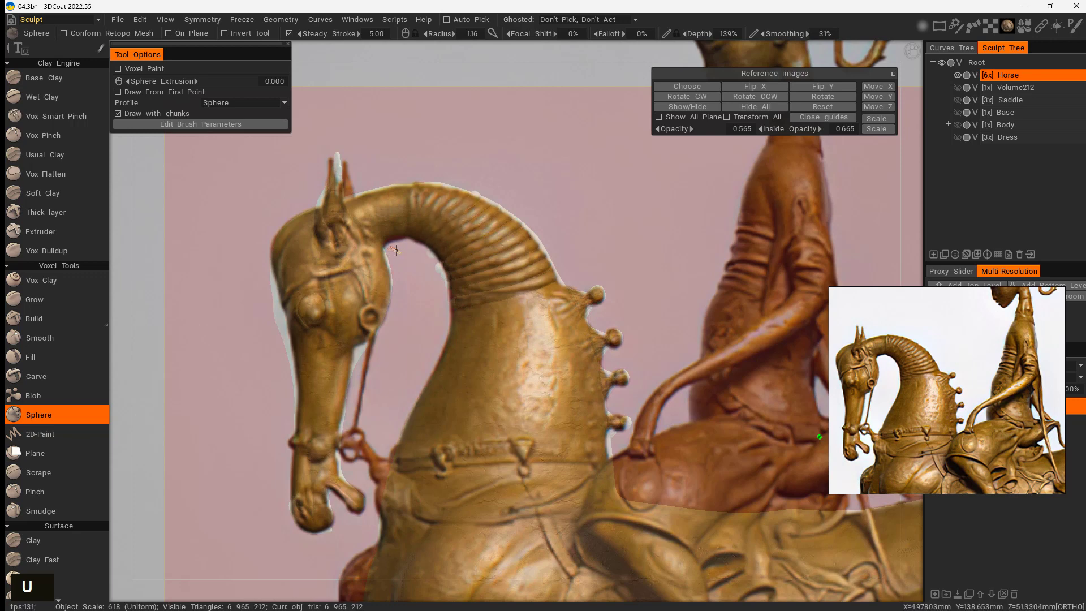
left_click_drag(421, 235, 435, 200)
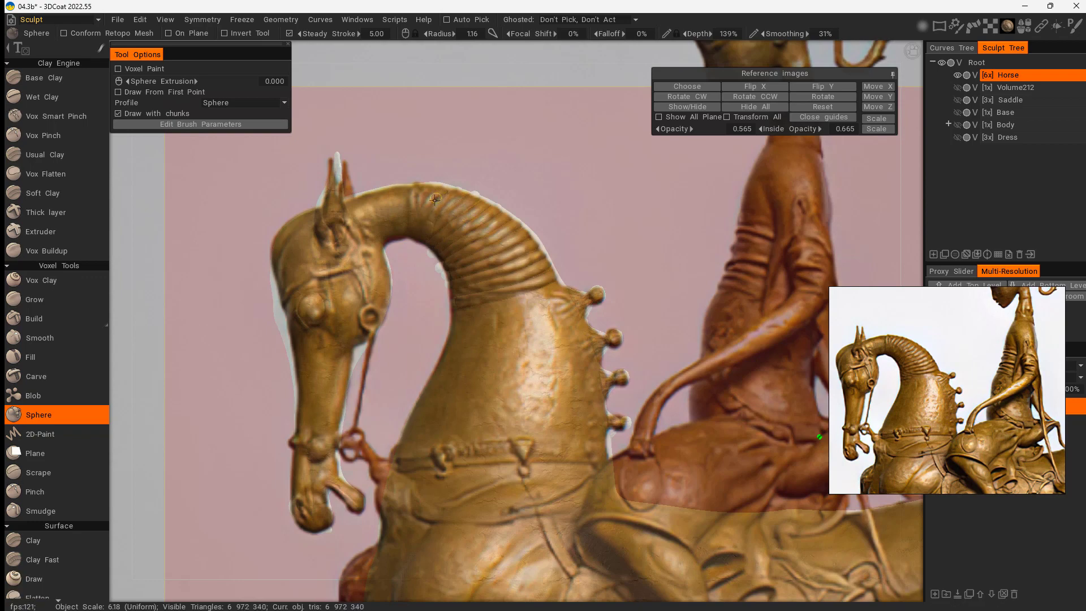
key("u")
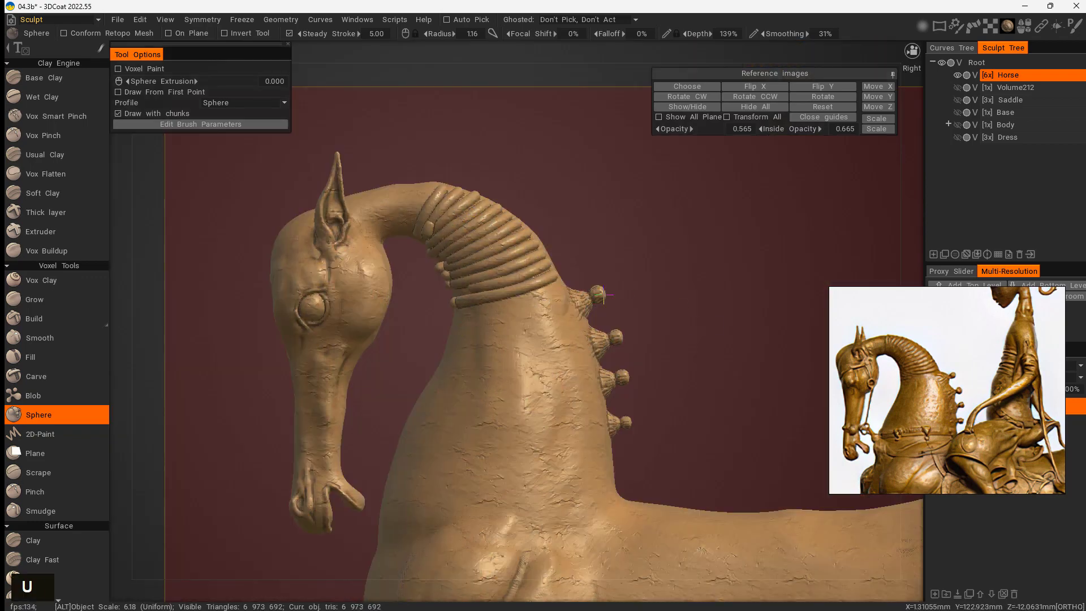
- Try filling the front ends of the lower neck rings with Sphere dabs from a view beneath the head
left_click_drag(691, 325, 490, 232, "alt")
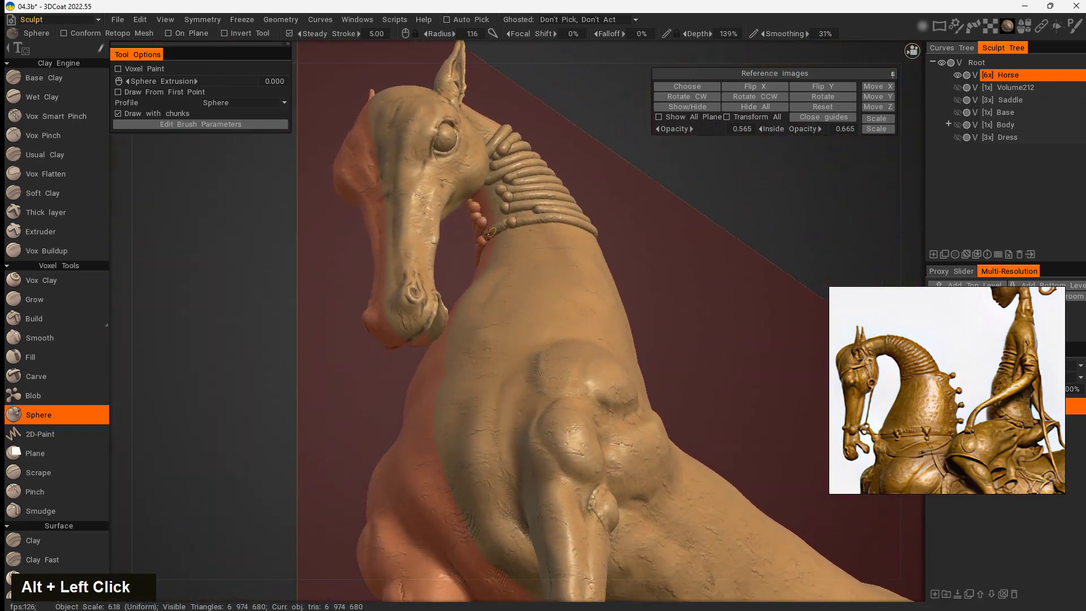
left_click(502, 208)
left_click(503, 200)
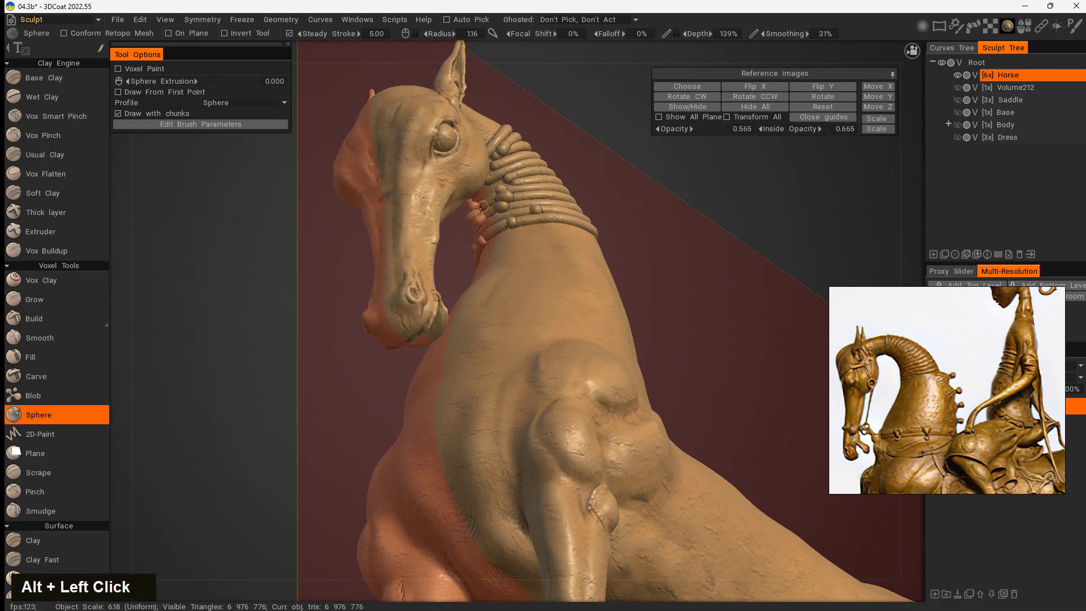
left_click_drag(502, 199, 528, 243, "alt")
key("ctrl+x")
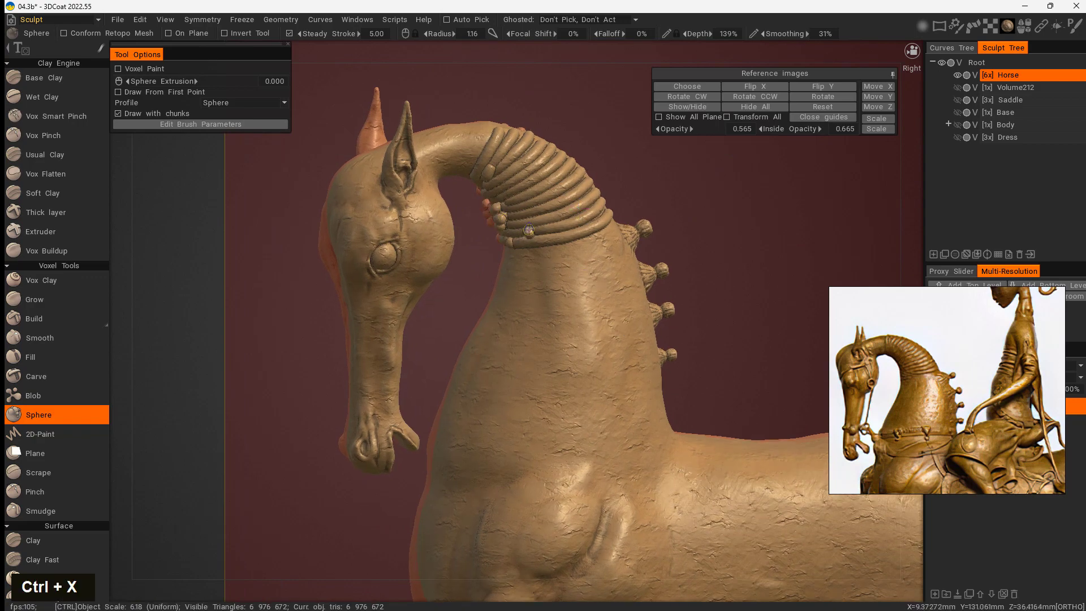
- Undo the Sphere dabs and all traced Sphere rings to restore the plain upper neck
key("ctrl+z")
key("ctrl+z")
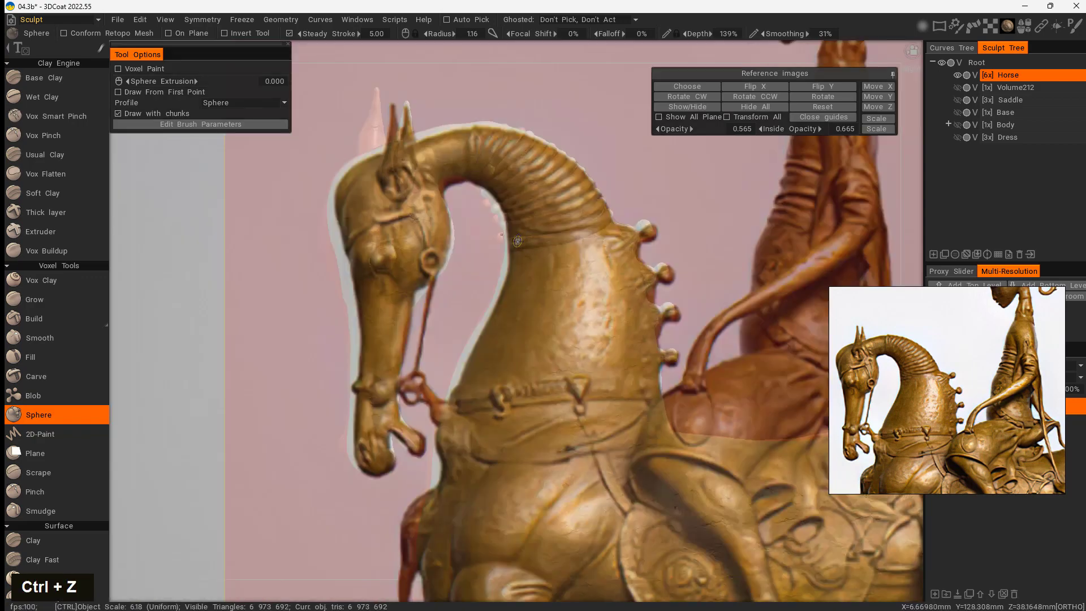
key("ctrl+z")
key("ctrl+z")
key("ctrl+z")
key("ctrl+z")
key("ctrl+z")
key("ctrl+z")
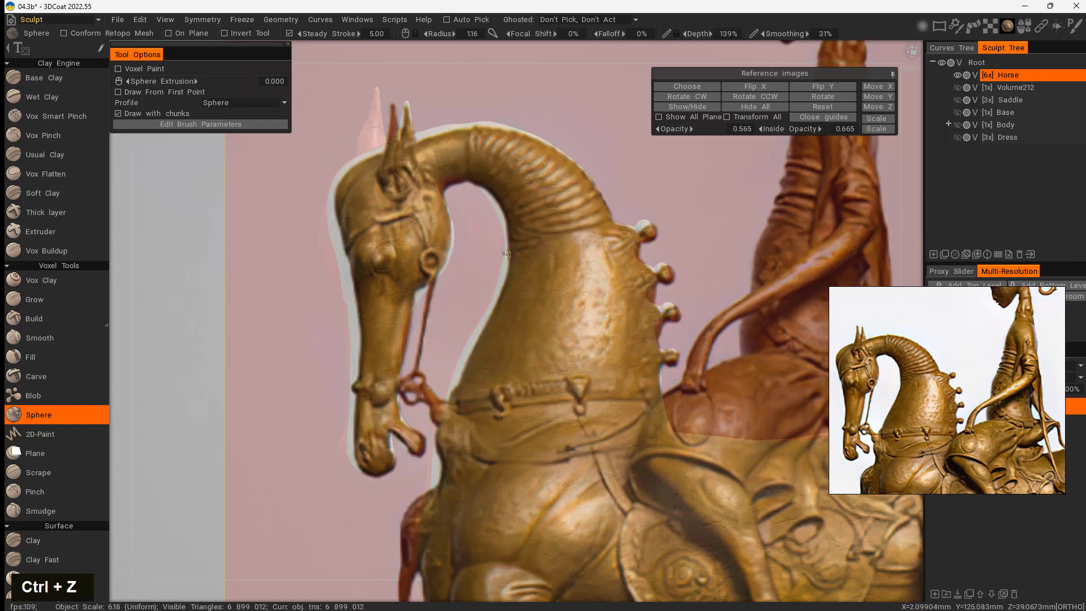
key("u")
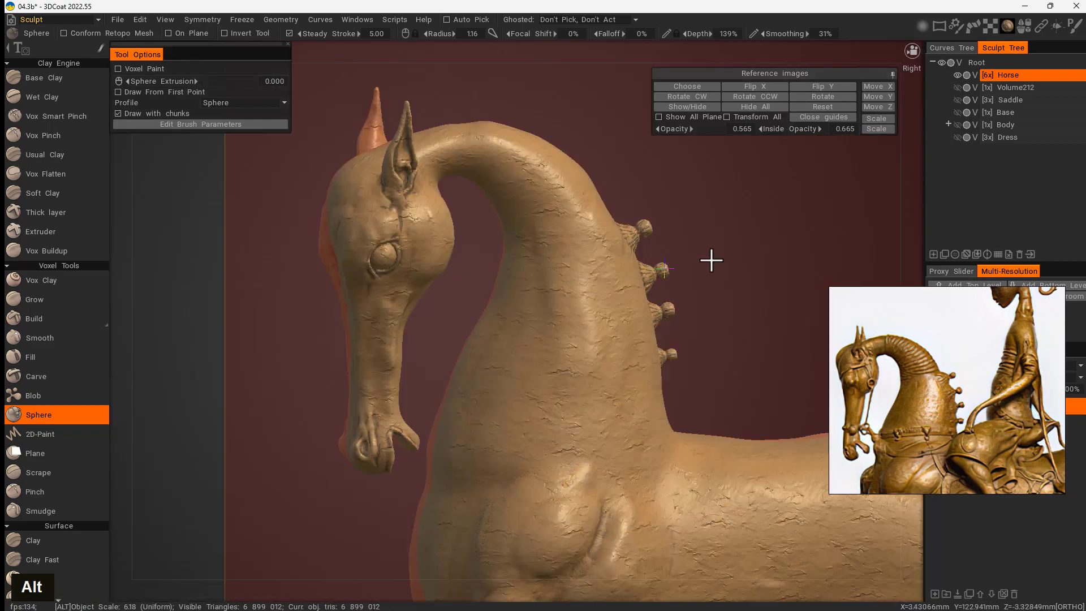
- Try wrapping two Sphere rings around the neck just above the top tassel from angled views, and undo them
left_click_drag(710, 260, 637, 304, "alt")
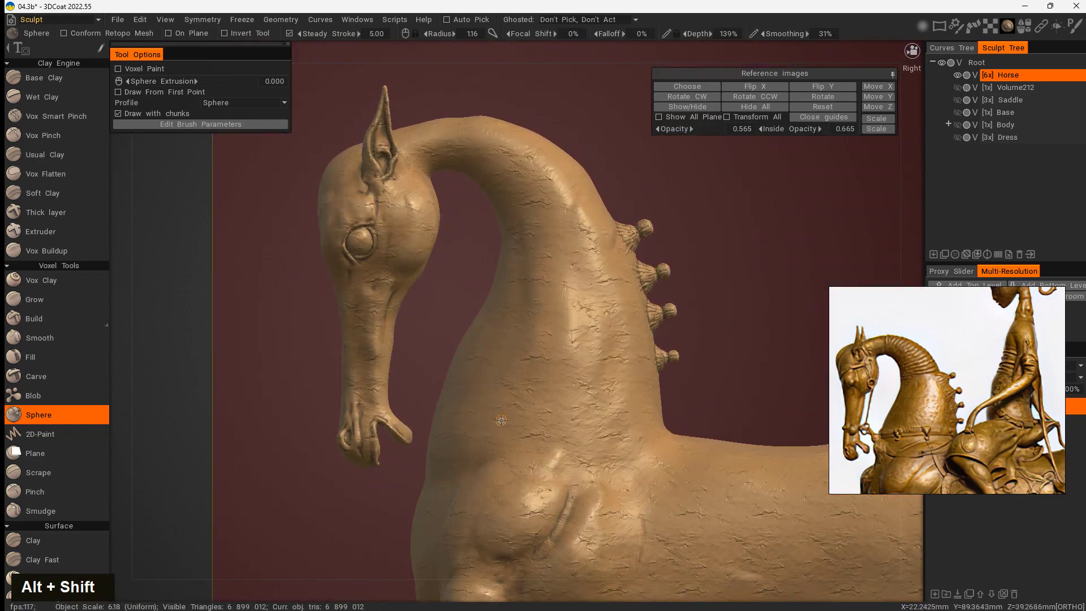
left_click_drag(739, 247, 625, 250, "alt")
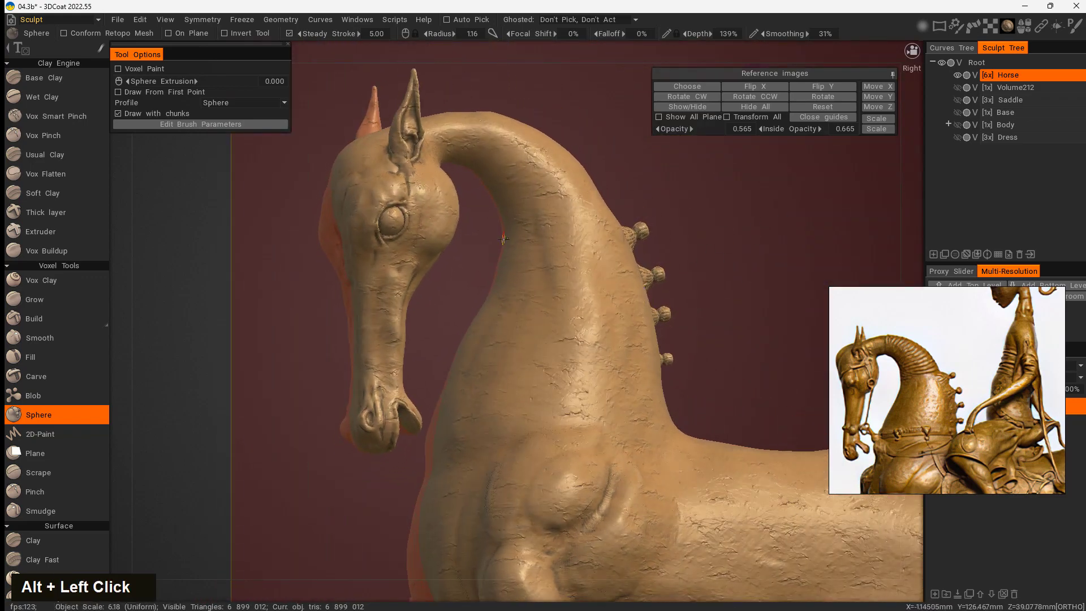
left_click_drag(509, 238, 654, 207)
left_click_drag(659, 271, 532, 279, "alt")
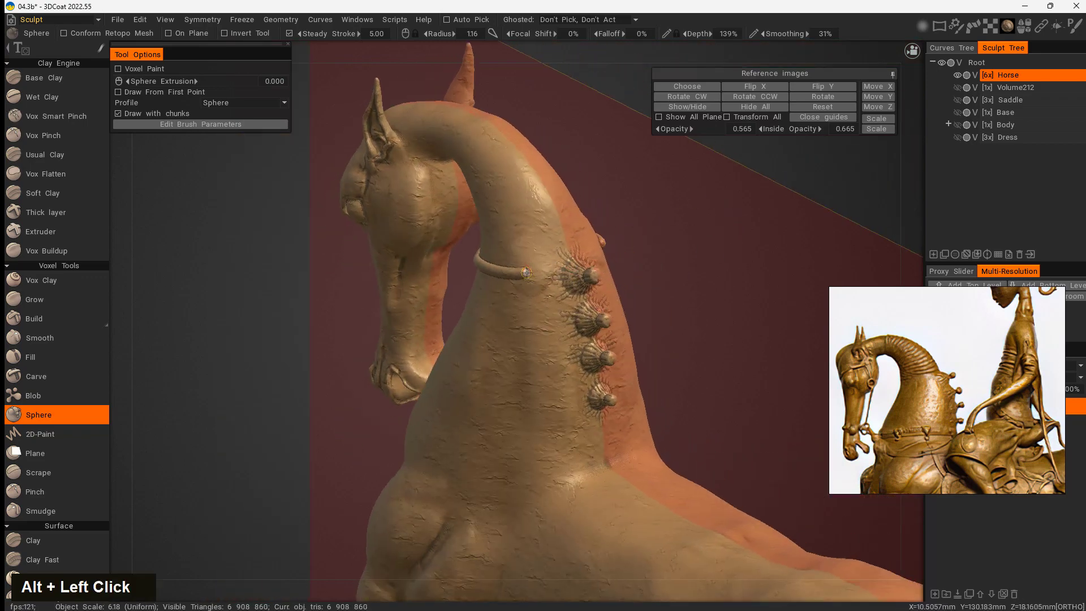
mouse_move(599, 249)
left_mouse_down("alt")
mouse_move(798, 189)
mouse_move(593, 250)
mouse_move(507, 262)
mouse_move(736, 249)
mouse_move(727, 256)
left_mouse_up("alt")
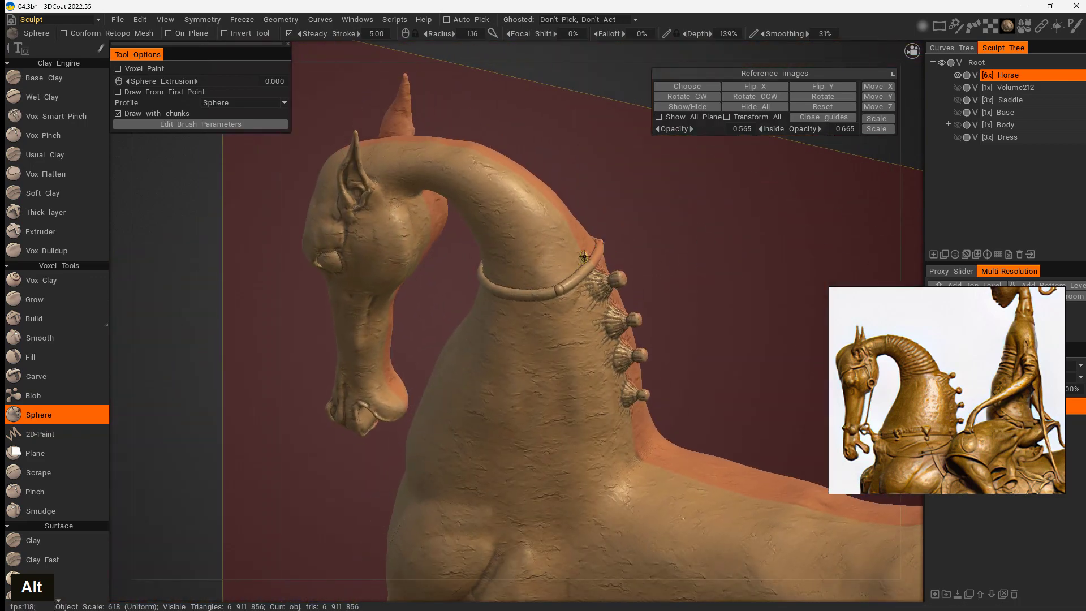
left_click_drag(585, 258, 535, 282)
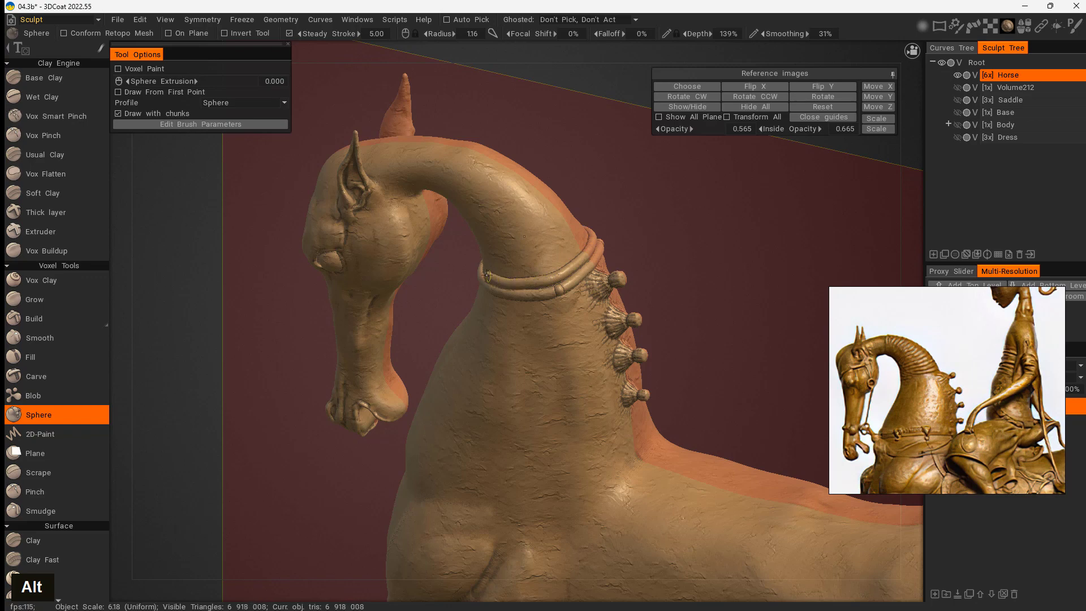
left_click_drag(432, 317, 600, 279, "alt")
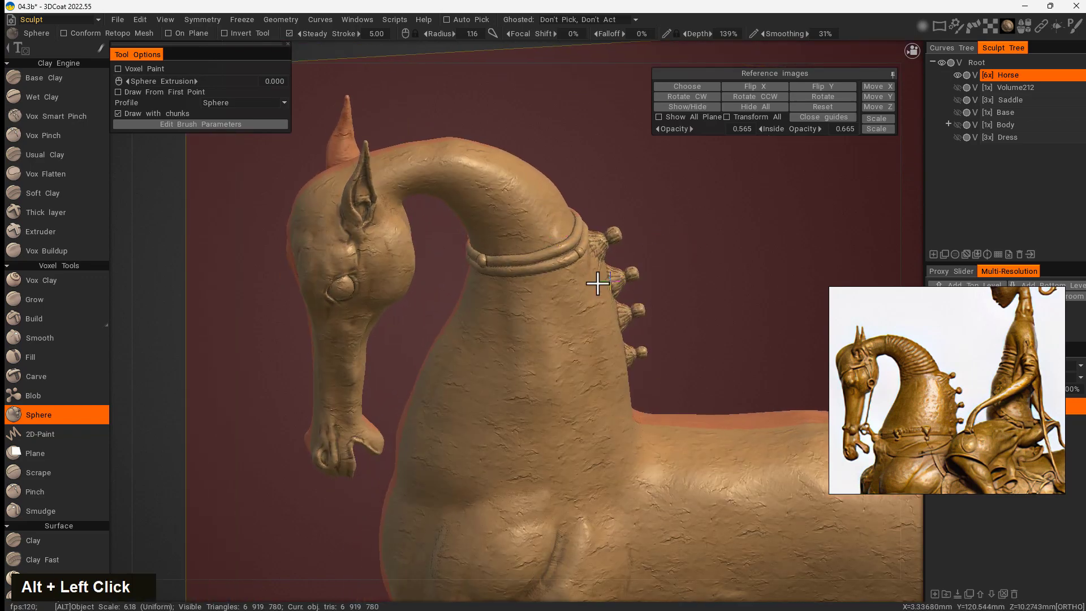
key("ctrl+z")
key("ctrl+z")
key("ctrl+z")
key("ctrl+z")
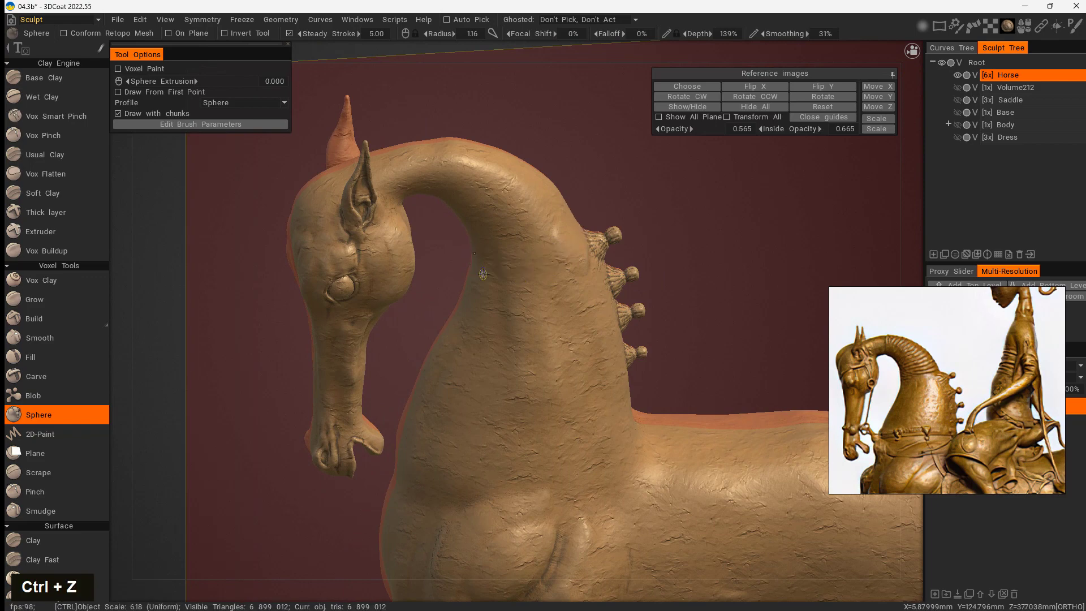
key("ctrl+z")
key("ctrl+z")
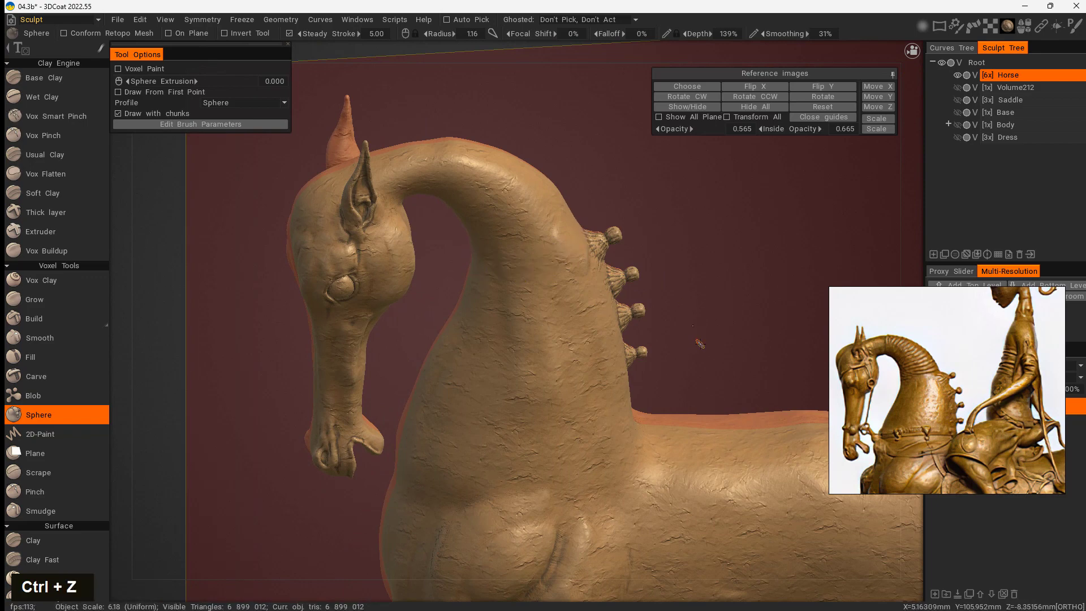
- Switch to the Build brush for the neck rings and set its radius to 1.50 and depth to 250%
left_click_drag(708, 343, 703, 315, "alt")
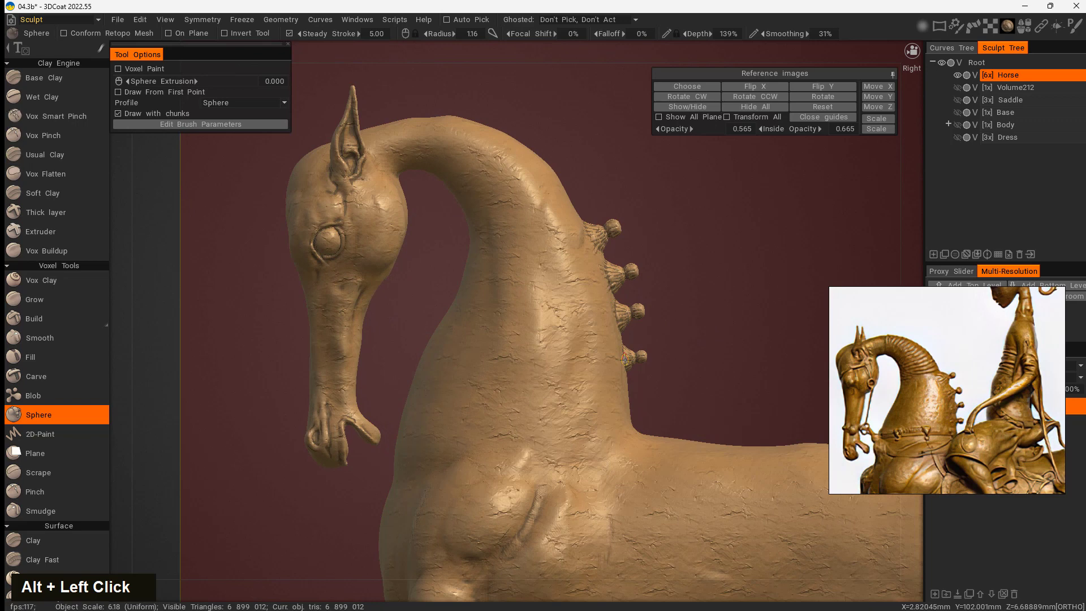
left_click(53, 316)
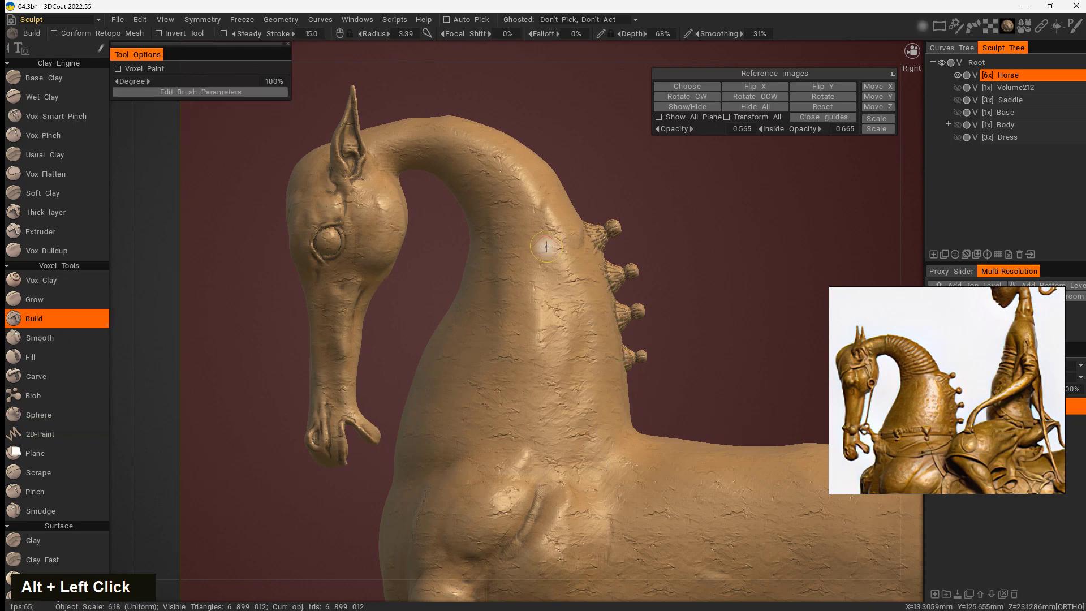
left_click_drag(544, 249, 551, 221, "alt")
right_click_drag(508, 242, 576, 247)
key("ctrl+z")
- Test single Build strokes across the side of the upper neck, and undo each of them
left_click_drag(575, 247, 505, 293)
key("ctrl+z")
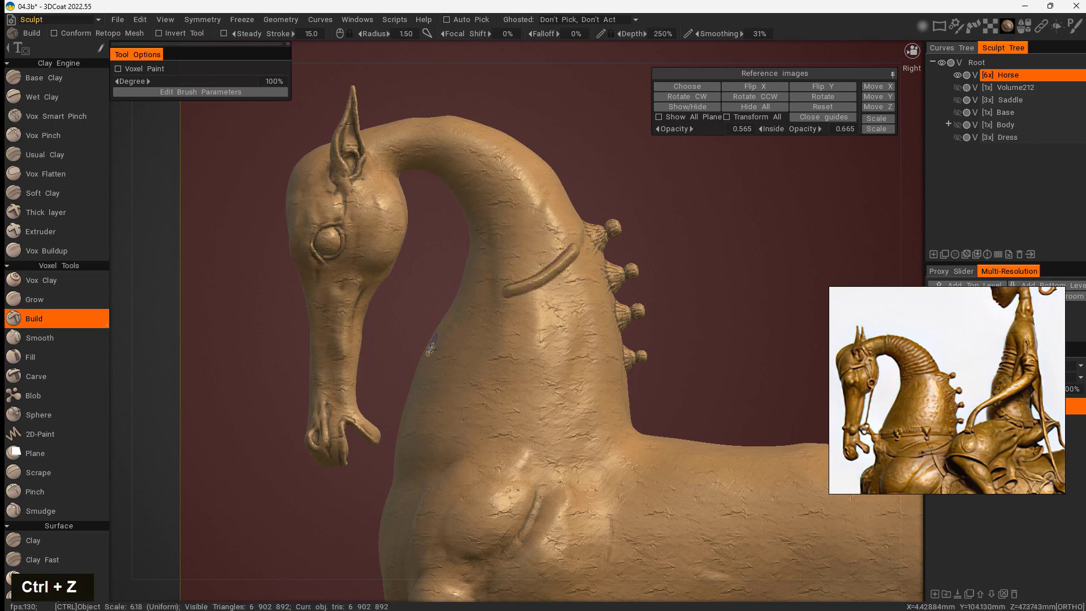
key("ctrl+z")
left_click_drag(560, 216, 490, 237)
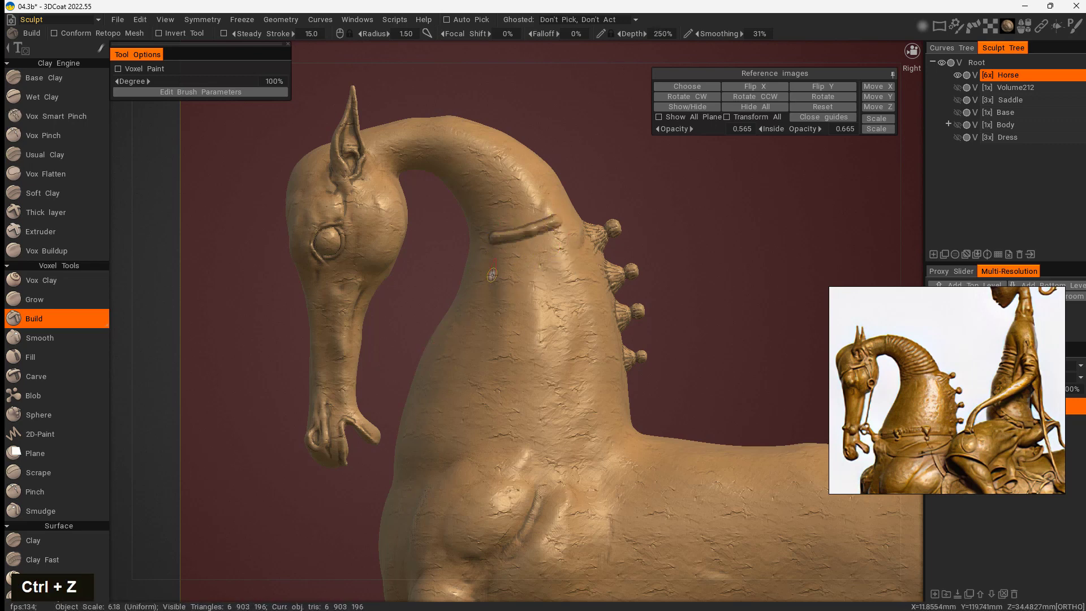
key("ctrl+z")
key("ctrl+z")
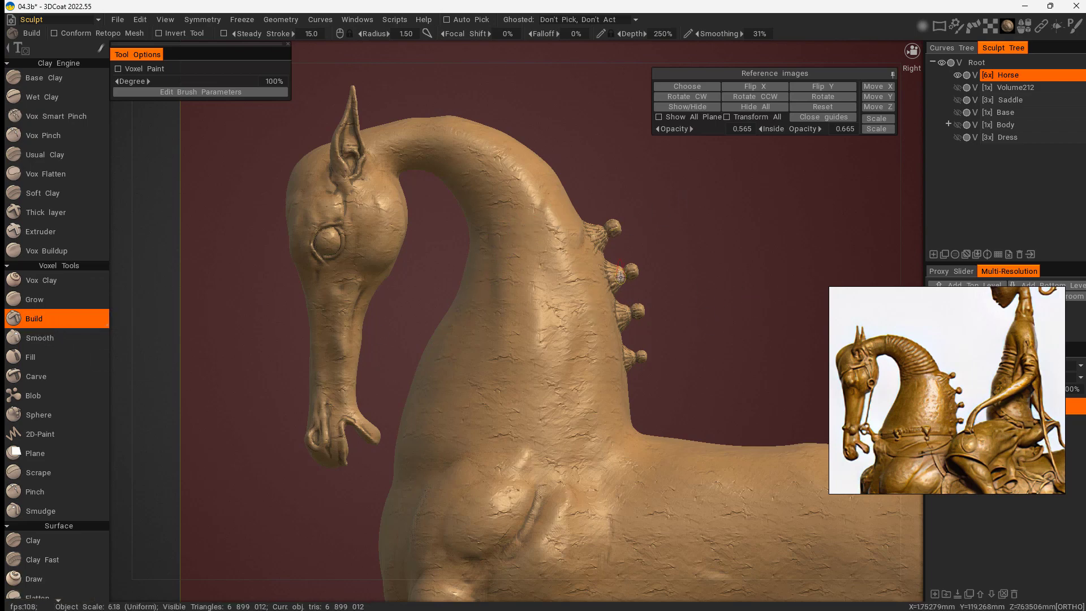
- Trace the reference's parallel rings across the upper neck with Build strokes from the top tassel to the head, adjusting the radius to 1.14
key("u")
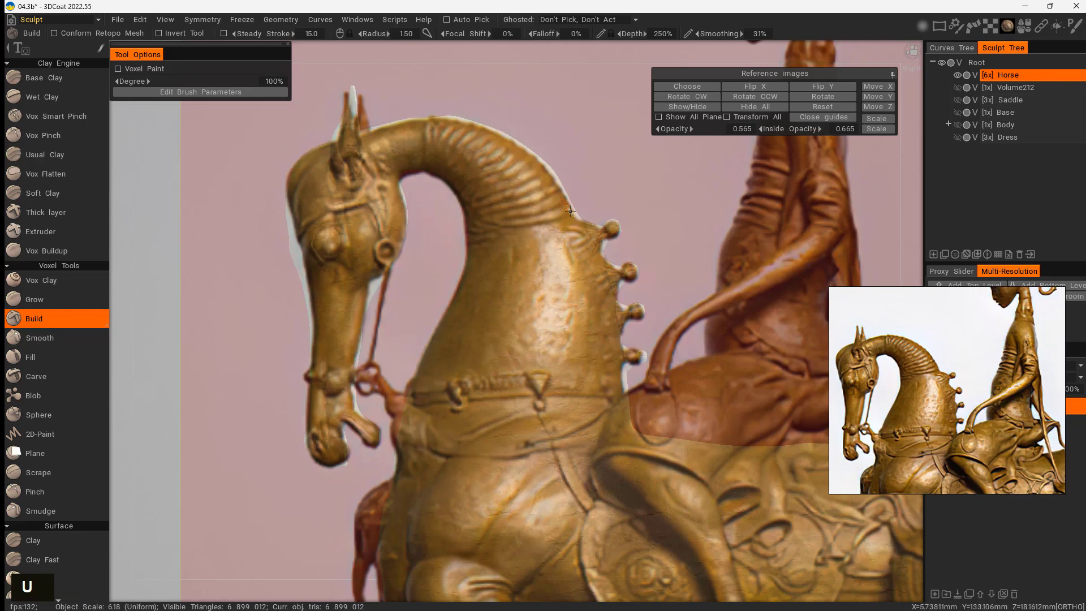
left_click_drag(570, 211, 498, 215)
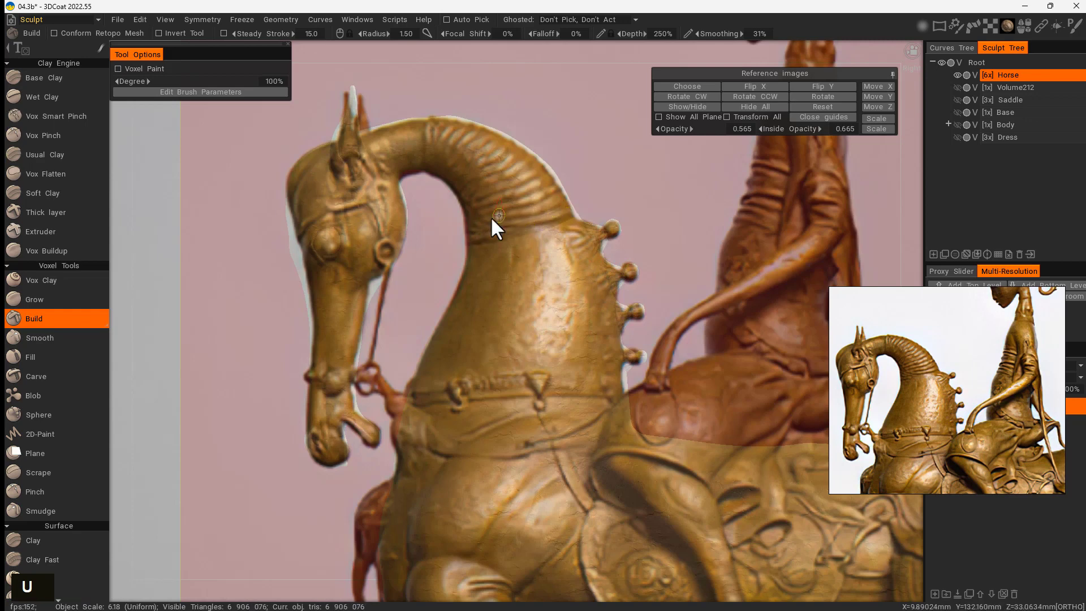
right_click_drag(554, 209, 554, 206)
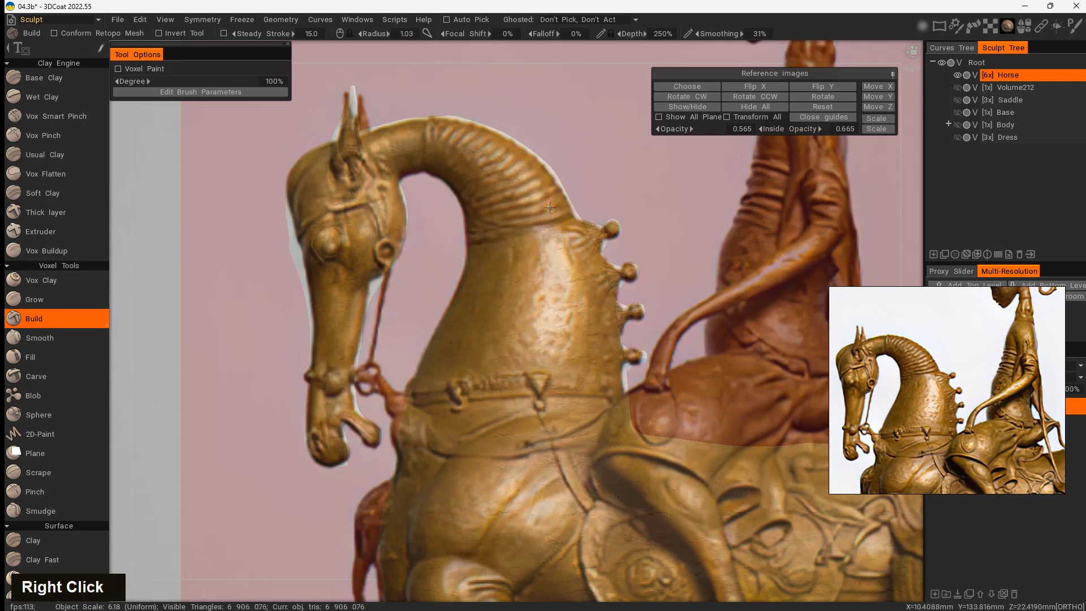
left_click_drag(558, 203, 501, 223)
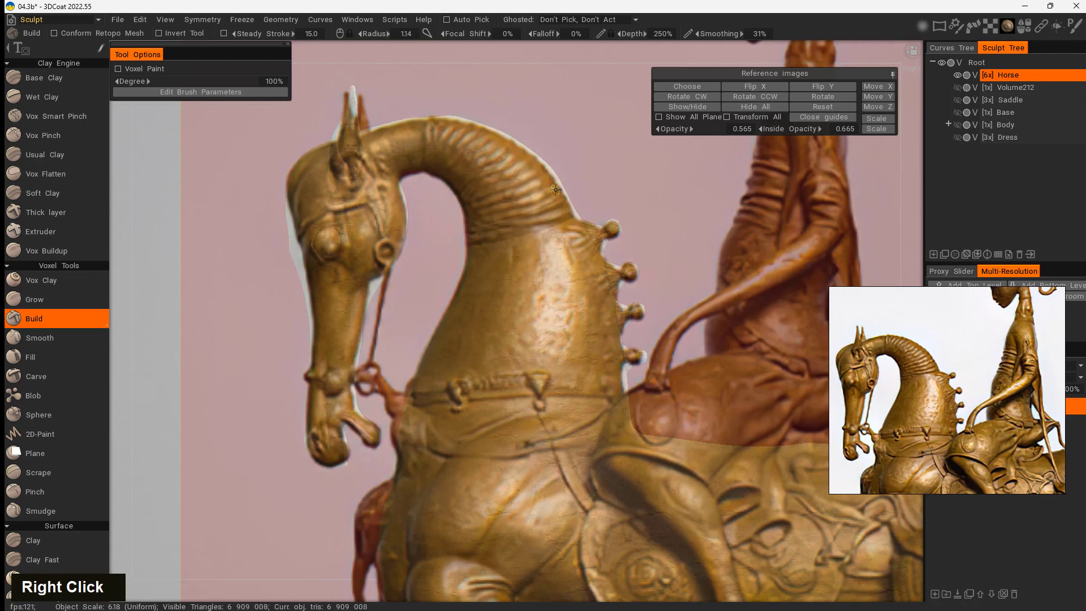
left_click_drag(555, 190, 523, 206)
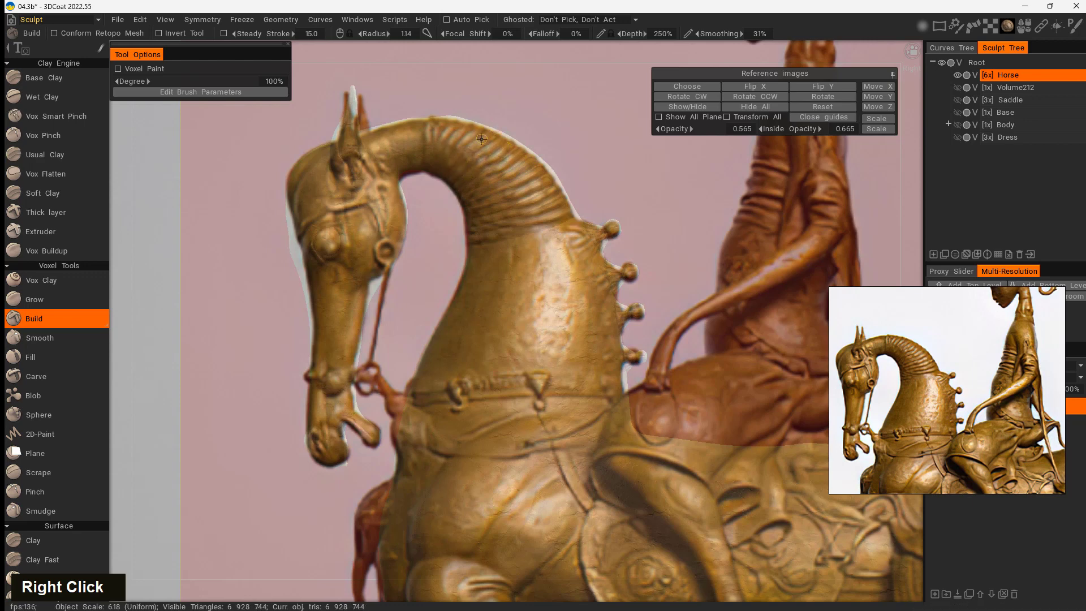
left_click_drag(481, 139, 441, 168)
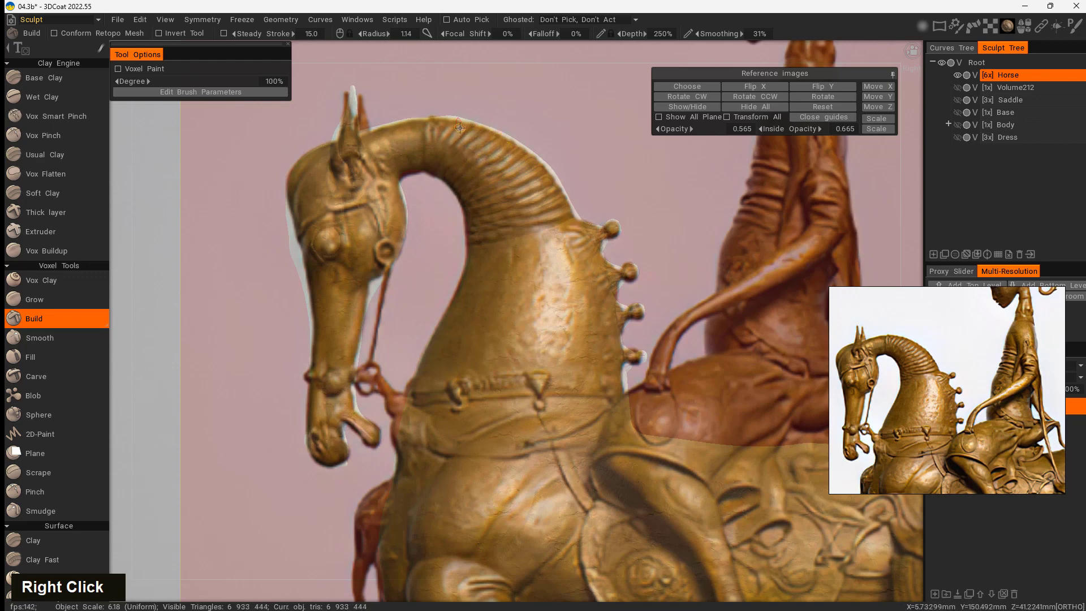
left_click_drag(435, 123, 426, 148)
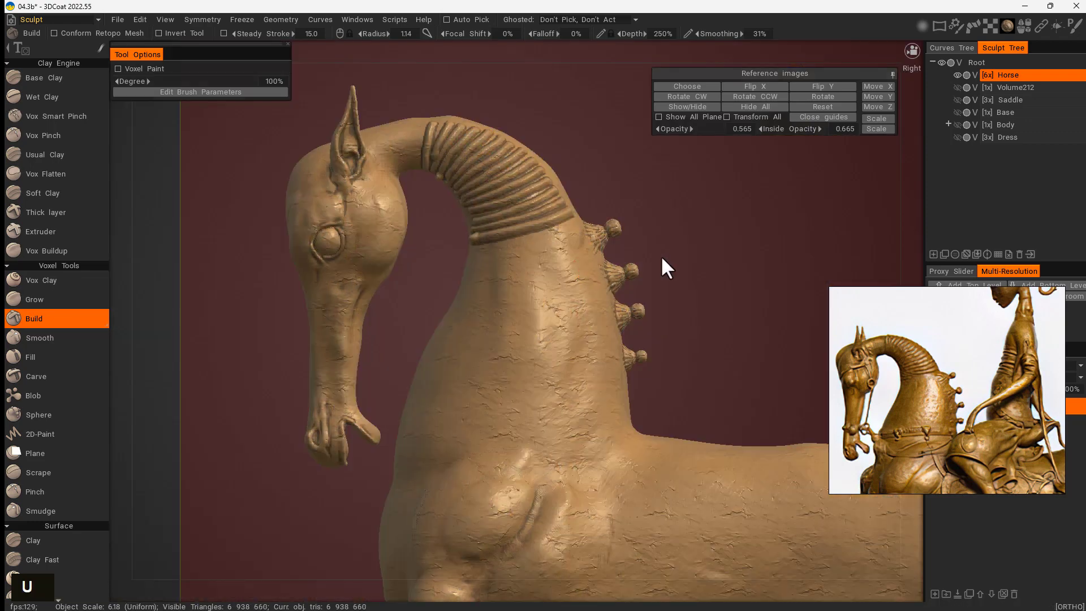
- Extend each Build ring over the back of the neck to the symmetry plane, from the lowest ring up
left_click_drag(662, 266, 596, 340, "alt")
mouse_move(596, 340)
middle_mouse_down("alt")
mouse_move(628, 285)
mouse_move(445, 271)
middle_mouse_up("alt")
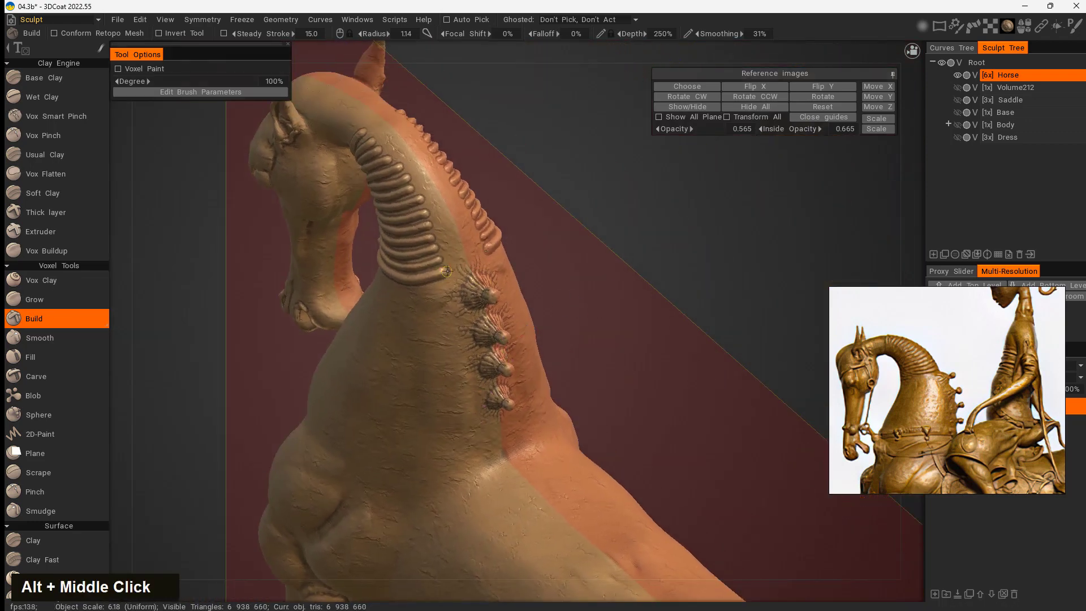
mouse_move(446, 272)
left_mouse_down()
mouse_move(469, 262)
mouse_move(471, 246)
mouse_move(441, 244)
mouse_move(469, 216)
mouse_move(434, 225)
mouse_move(446, 207)
mouse_move(406, 204)
mouse_move(426, 168)
left_mouse_up()
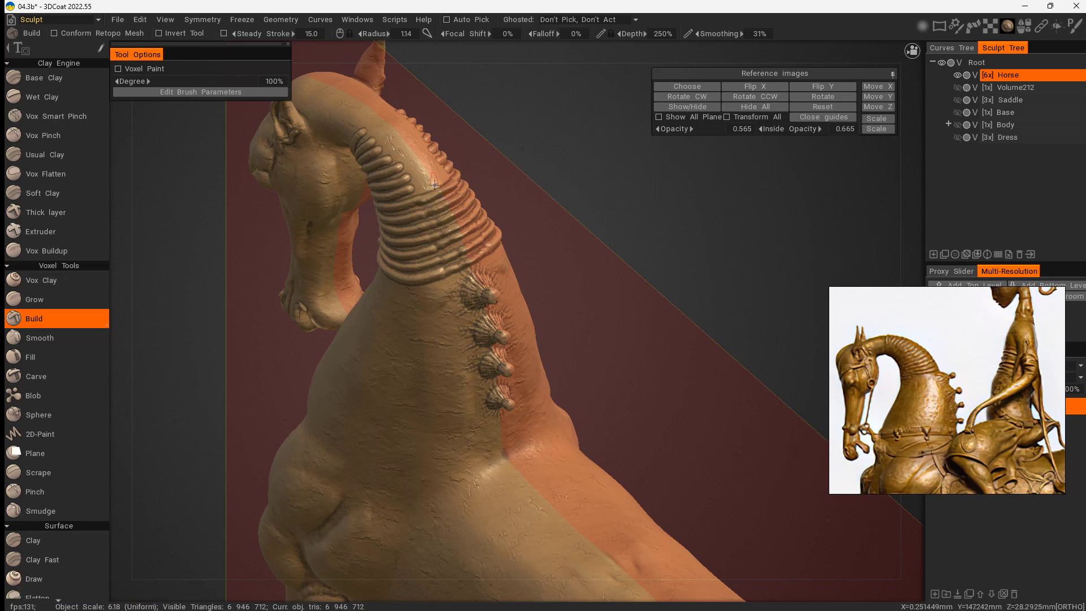
mouse_move(408, 175)
left_mouse_down()
mouse_move(420, 171)
mouse_move(405, 148)
mouse_move(546, 169)
left_mouse_up()
mouse_move(390, 148)
left_mouse_down()
mouse_move(400, 133)
mouse_move(388, 125)
left_mouse_up()
- Extend the front ends of the Build rings around the underside of the neck toward the symmetry plane
mouse_move(394, 175)
left_mouse_down("alt")
mouse_move(679, 129)
mouse_move(690, 199)
mouse_move(673, 199)
mouse_move(682, 248)
left_mouse_up("alt")
mouse_move(481, 197)
left_mouse_down()
mouse_move(470, 195)
mouse_move(488, 187)
mouse_move(476, 192)
left_mouse_up()
mouse_move(593, 175)
left_mouse_down("alt")
mouse_move(493, 211)
mouse_move(480, 187)
mouse_move(611, 181)
mouse_move(471, 191)
left_mouse_up("alt")
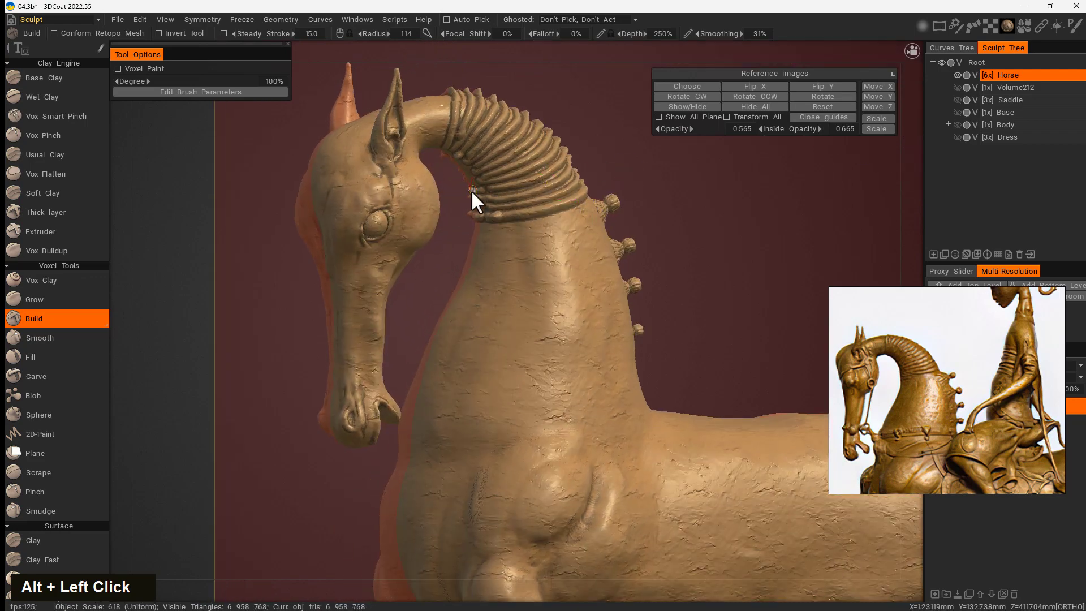
mouse_move(441, 263)
left_mouse_down("alt")
mouse_move(463, 198)
mouse_move(451, 221)
mouse_move(572, 179)
left_mouse_up("alt")
left_click_drag(449, 209, 444, 214)
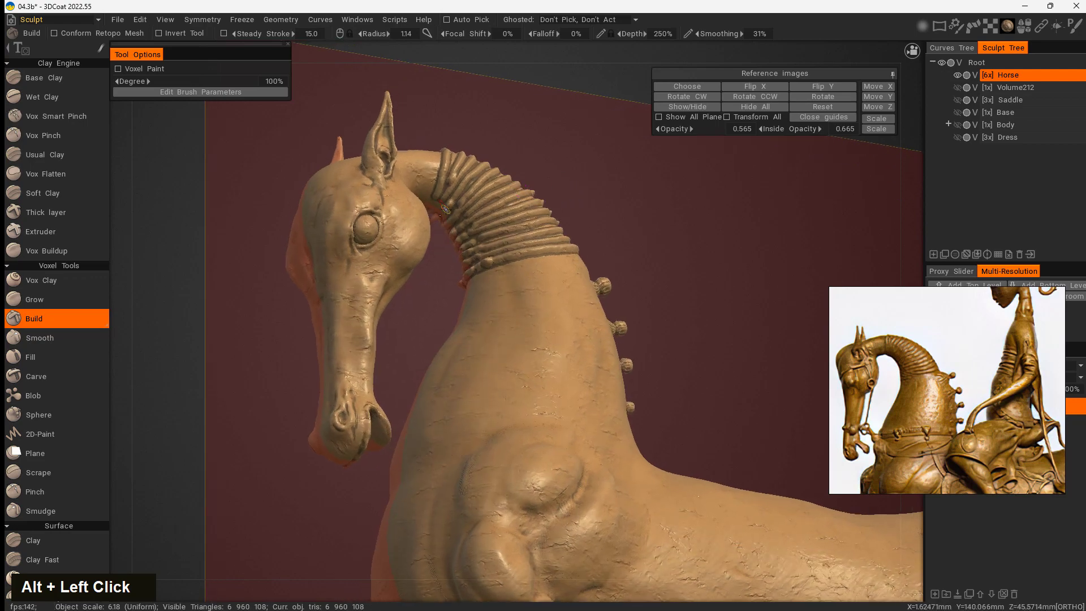
mouse_move(589, 163)
left_mouse_down("alt")
mouse_move(443, 218)
mouse_move(439, 269)
mouse_move(598, 247)
mouse_move(616, 357)
left_mouse_up("alt")
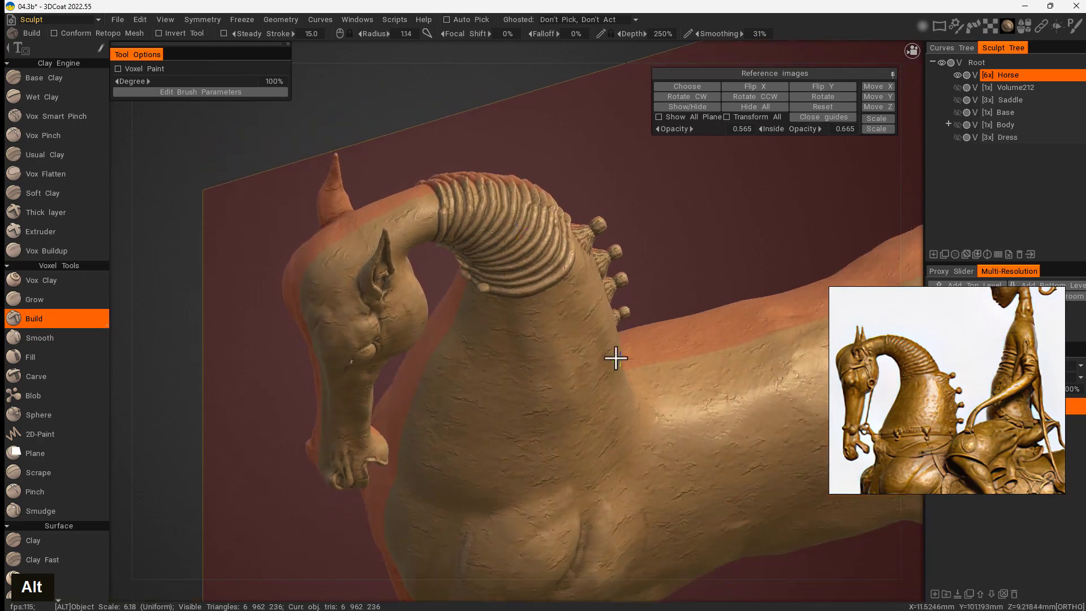
- Flatten the bumps at the front end of the lowest neck ring with the Scrape brush, reducing its radius from 1.83 to 1.03
left_click(62, 474)
right_click_drag(480, 296, 480, 301)
middle_click_drag(475, 300, 598, 163, "alt")
mouse_move(597, 163)
left_mouse_down("alt")
mouse_move(701, 252)
mouse_move(376, 272)
left_mouse_up("alt")
mouse_move(376, 271)
right_mouse_down()
mouse_move(417, 277)
mouse_move(421, 267)
right_mouse_up()
left_click_drag(420, 267, 394, 286)
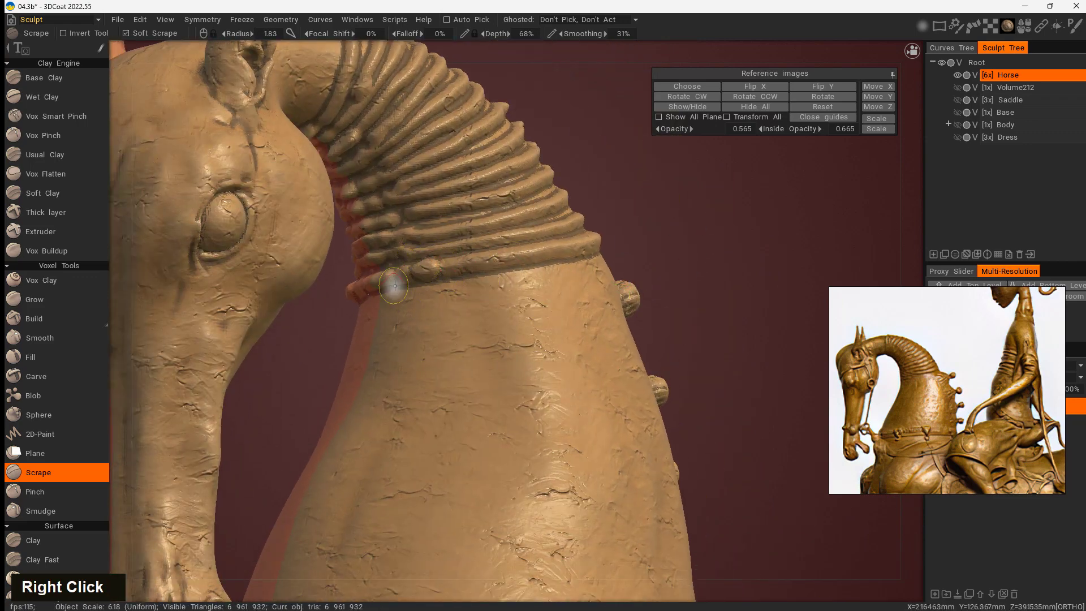
right_click_drag(438, 283, 425, 270)
double_click(426, 270)
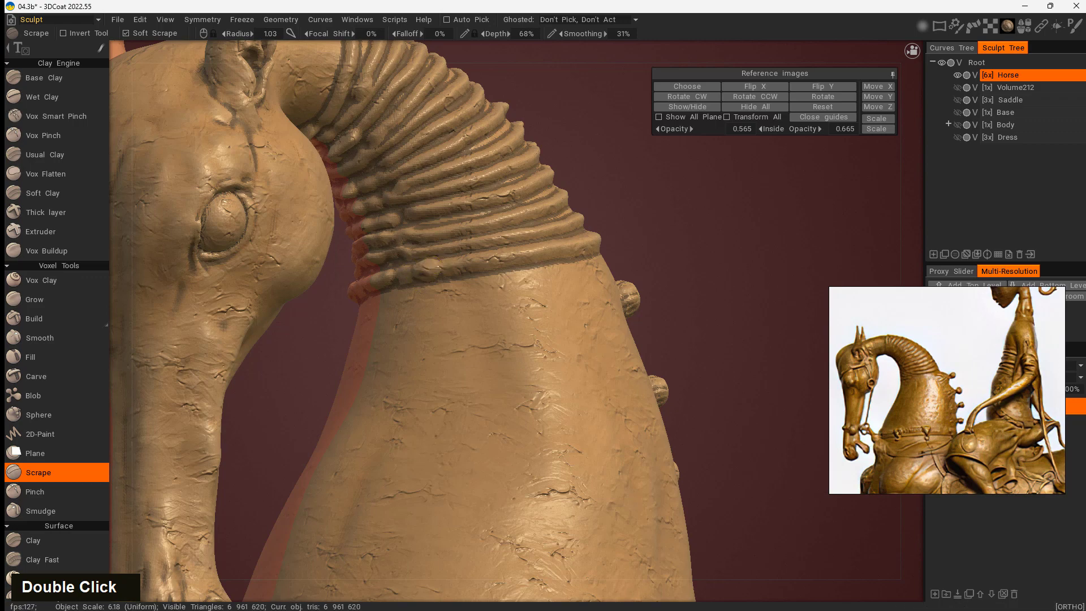
- Flatten the remaining bumps at the front ends of the neck rings along the underside with the Scrape brush
left_click_drag(372, 286, 484, 170, "alt")
left_click_drag(340, 184, 356, 169)
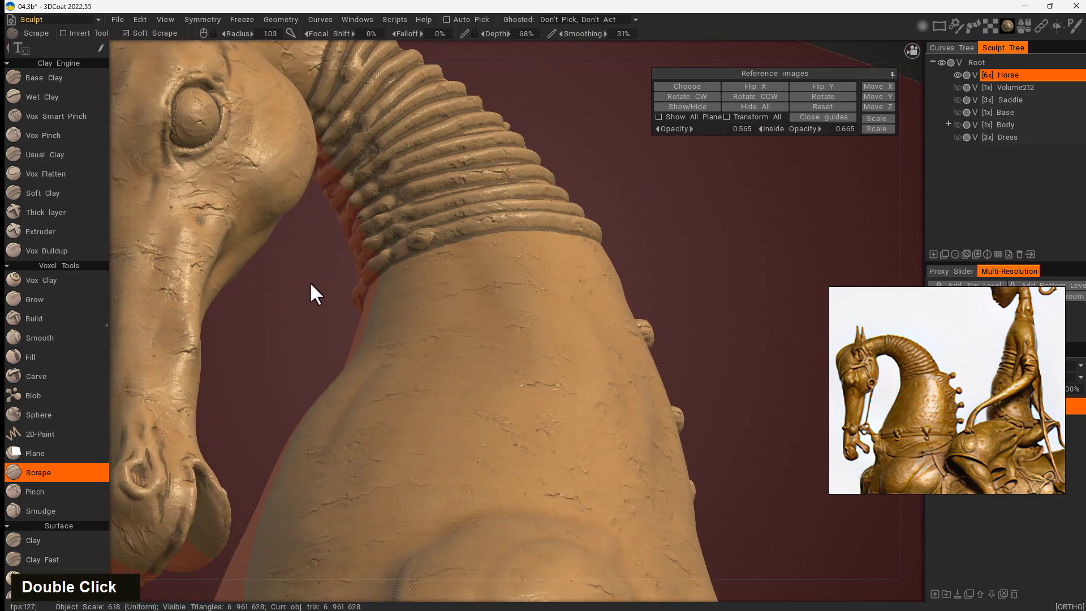
mouse_move(311, 291)
left_mouse_down("alt")
mouse_move(329, 201)
mouse_move(354, 169)
mouse_move(366, 196)
mouse_move(356, 230)
mouse_move(390, 210)
left_mouse_up("alt")
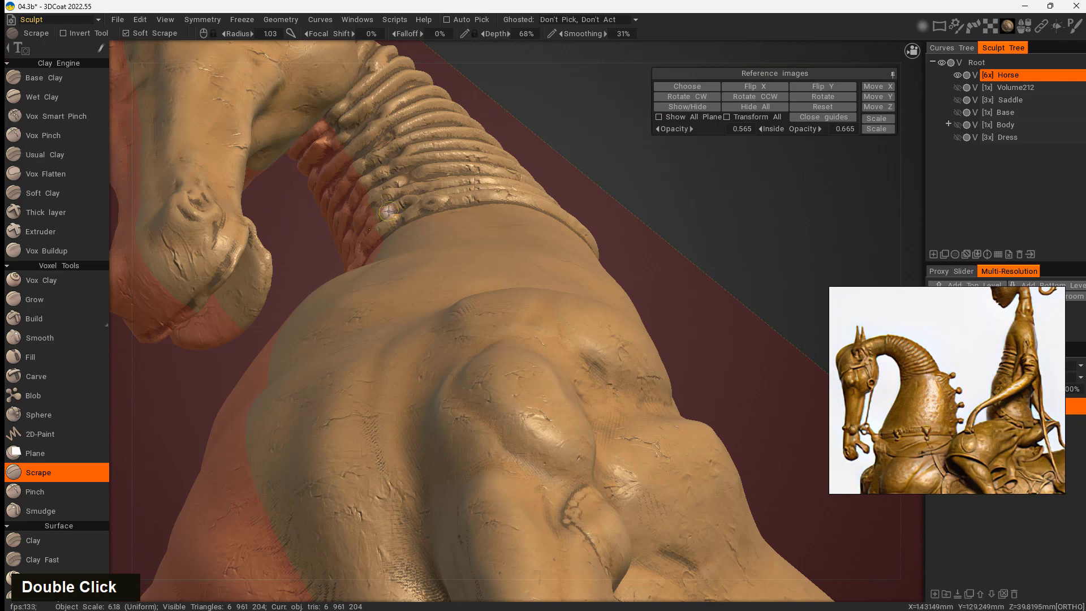
mouse_move(572, 126)
left_mouse_down("alt")
mouse_move(552, 104)
mouse_move(460, 136)
left_mouse_up("alt")
mouse_move(322, 174)
left_mouse_down()
mouse_move(345, 138)
mouse_move(306, 199)
mouse_move(511, 131)
mouse_move(494, 174)
left_mouse_up()
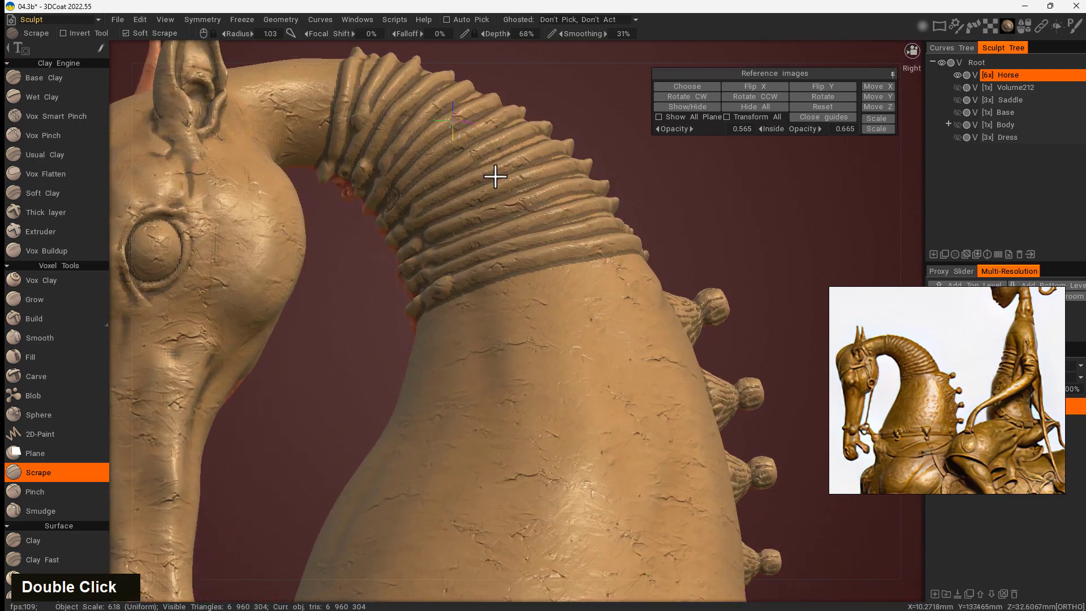
mouse_move(334, 253)
left_mouse_down("alt")
mouse_move(322, 181)
mouse_move(343, 185)
mouse_move(372, 113)
mouse_move(360, 310)
left_mouse_up("alt")
right_click_drag(360, 309, 673, 270)
mouse_move(674, 270)
left_mouse_down()
mouse_move(547, 327)
mouse_move(673, 306)
mouse_move(744, 275)
mouse_move(687, 279)
left_mouse_up()
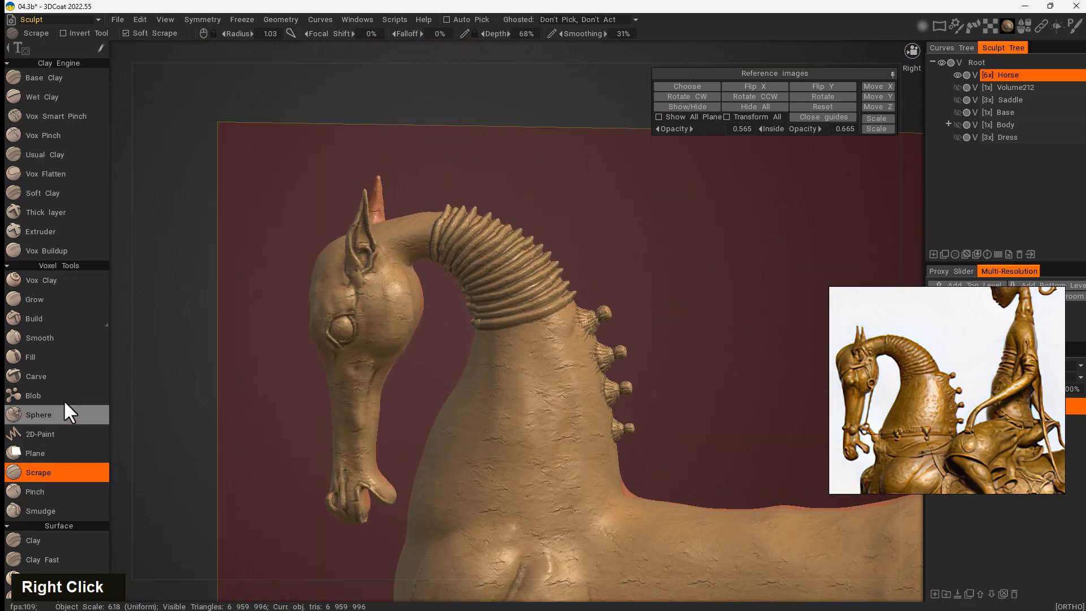
- Smooth the raised rings across the side and back of the neck with a 3.53 brush radius and 94% smoothing strength
right_click_drag(508, 283, 518, 287)
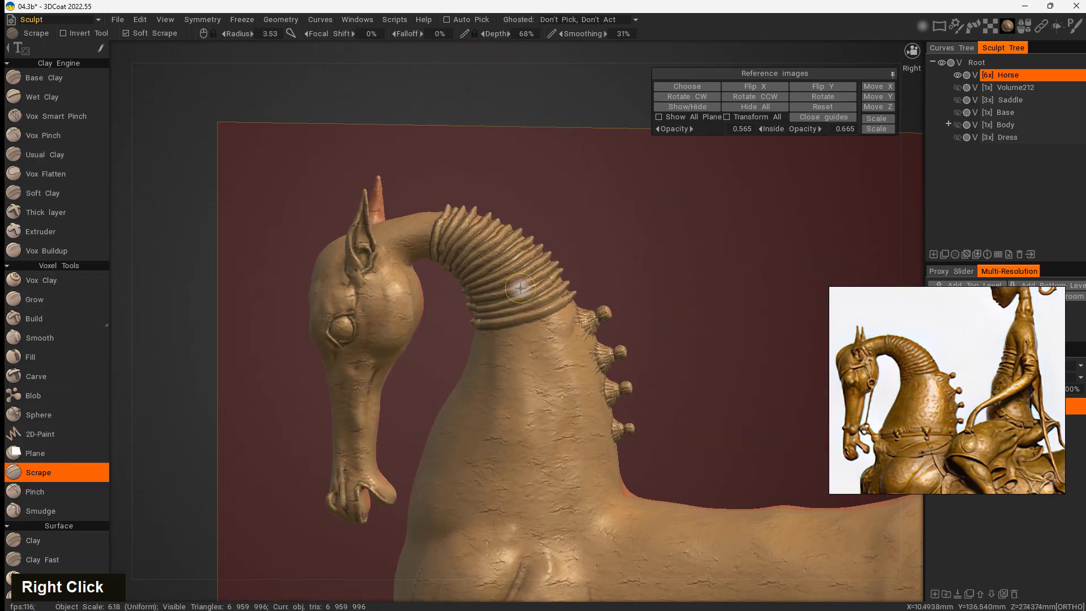
left_click_drag(518, 292, 567, 287, "alt")
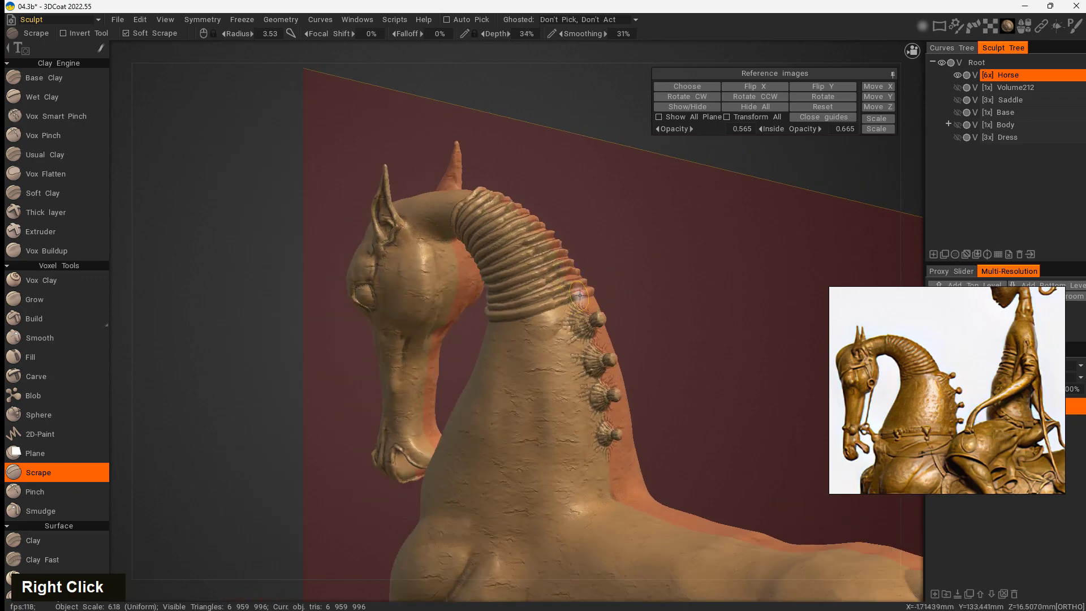
right_click_drag(567, 289, 567, 287)
mouse_move(567, 287)
left_mouse_down("shift")
mouse_move(521, 269)
mouse_move(532, 236)
mouse_move(567, 253)
left_mouse_up("shift")
mouse_move(498, 231)
left_mouse_down("shift")
mouse_move(486, 226)
mouse_move(497, 220)
mouse_move(493, 232)
left_mouse_up("shift")
right_click(494, 233, "shift")
right_click_drag(494, 233, 492, 231, "shift")
mouse_move(492, 231)
left_mouse_down("shift")
mouse_move(452, 195)
mouse_move(472, 198)
left_mouse_up("shift")
left_click_drag(562, 270, 512, 319, "shift")
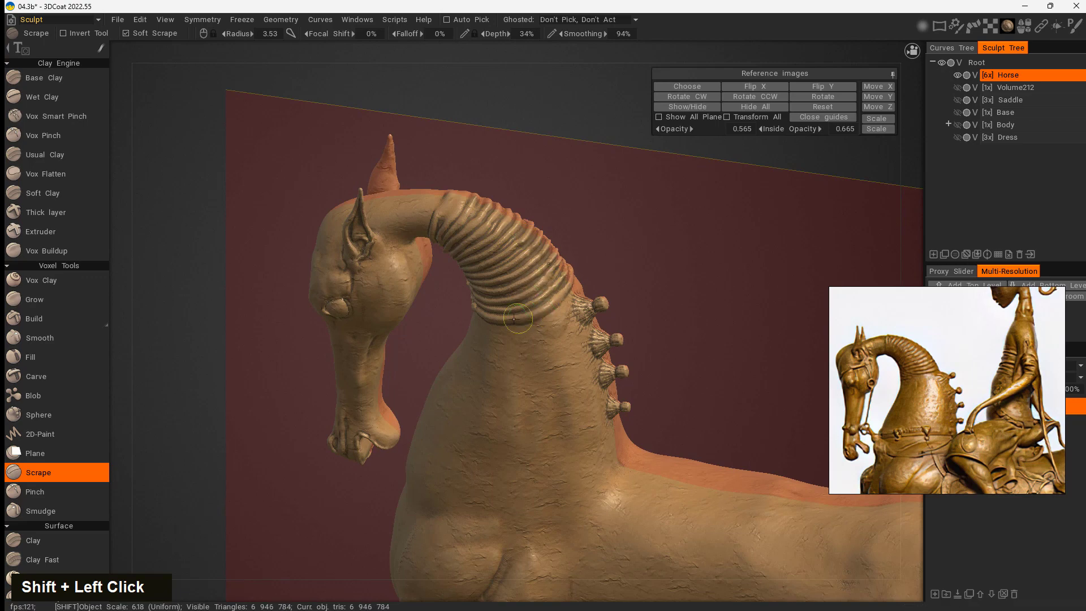
left_click_drag(650, 237, 697, 236, "shift")
mouse_move(551, 308)
left_mouse_down("shift")
mouse_move(501, 244)
mouse_move(459, 255)
mouse_move(480, 212)
left_mouse_up("shift")
mouse_move(557, 217)
left_mouse_down()
mouse_move(492, 235)
mouse_move(497, 218)
mouse_move(484, 260)
mouse_move(488, 208)
mouse_move(453, 211)
mouse_move(531, 262)
mouse_move(509, 249)
mouse_move(518, 313)
mouse_move(650, 274)
mouse_move(560, 297)
left_mouse_up()
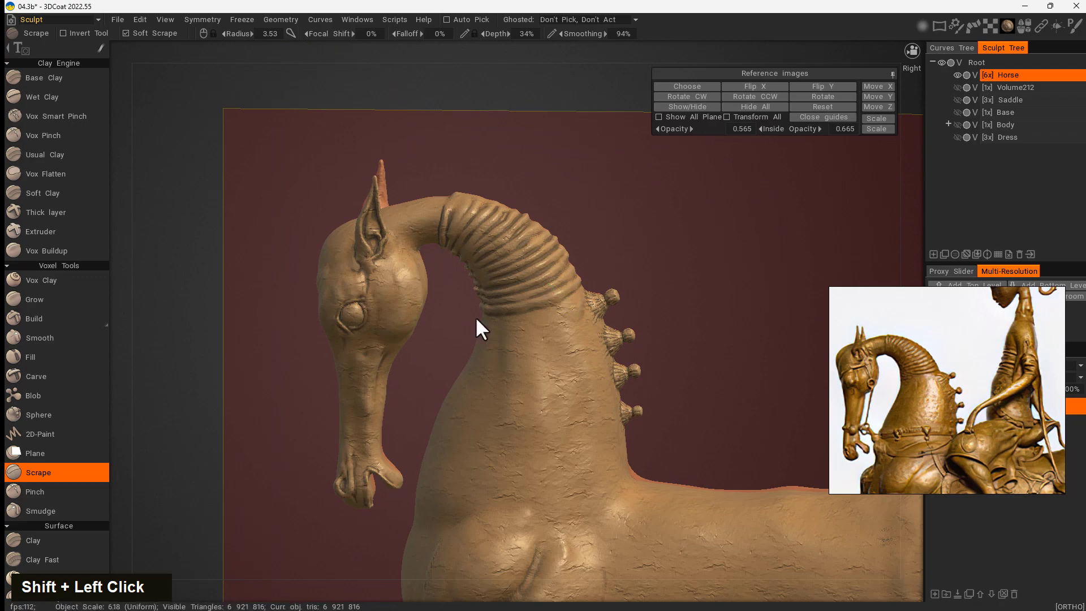
- Smooth the front ends of the rings where they wrap around the underside of the neck
left_click_drag(477, 327, 664, 214)
left_click_drag(476, 272, 472, 291, "shift")
left_click_drag(438, 345, 444, 271)
mouse_move(447, 272)
left_mouse_down("shift")
mouse_move(457, 258)
mouse_move(471, 266)
mouse_move(492, 255)
left_mouse_up("shift")
mouse_move(537, 209)
left_mouse_down()
mouse_move(548, 262)
mouse_move(528, 292)
left_mouse_up()
left_click_drag(479, 271, 457, 249, "shift")
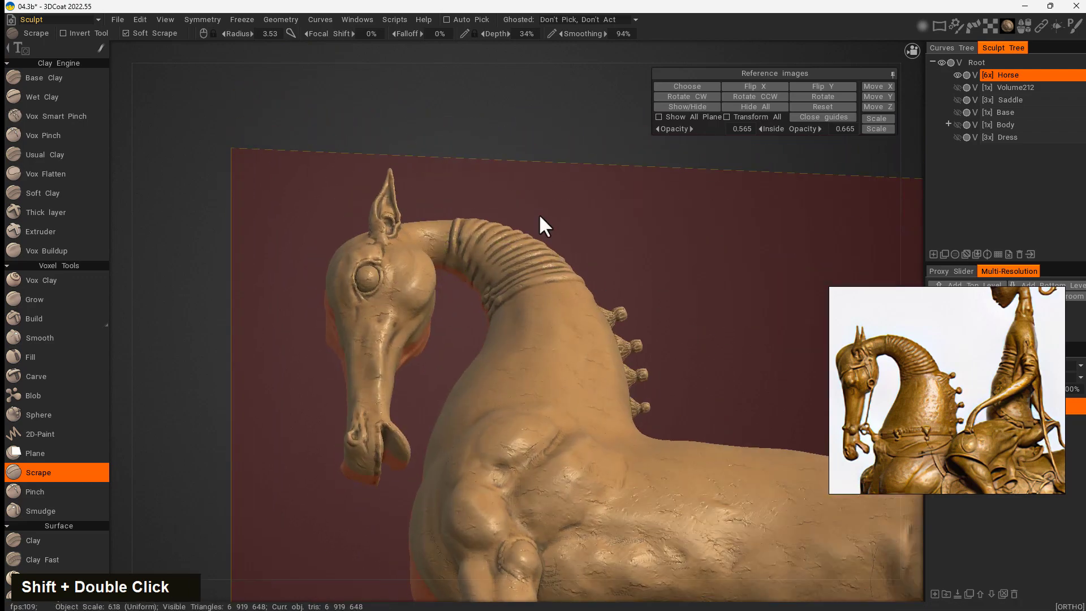
mouse_move(541, 218)
left_mouse_down()
mouse_move(456, 242)
mouse_move(453, 229)
left_mouse_up()
- Rebuild the uppermost ring near the head over the back of the neck with the Build brush at 204% depth, undoing the first overly strong stroke
left_click_drag(637, 252, 480, 223)
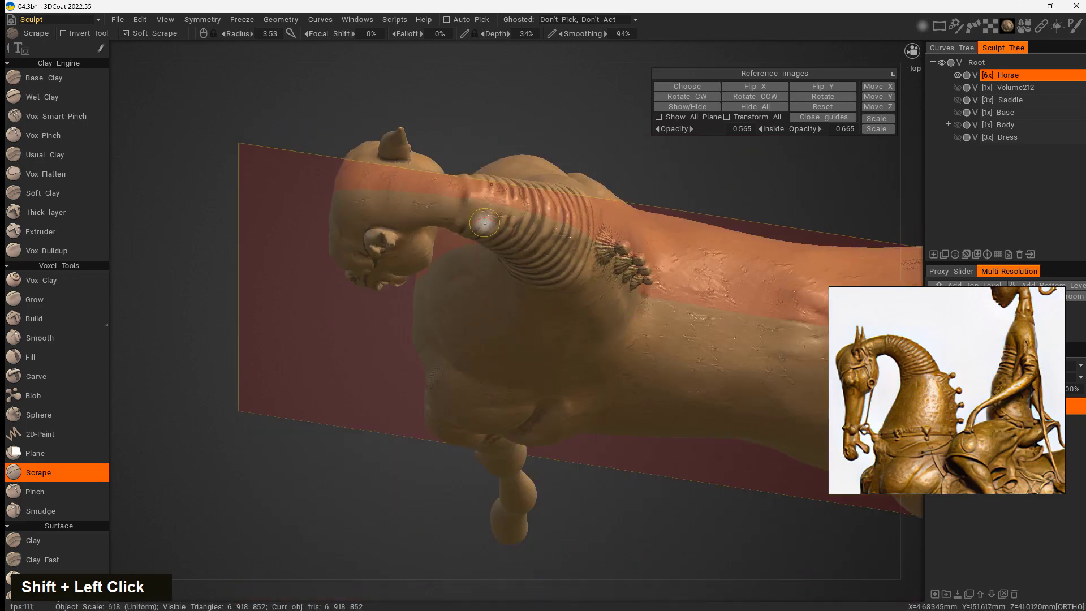
right_click_drag(481, 223, 465, 212)
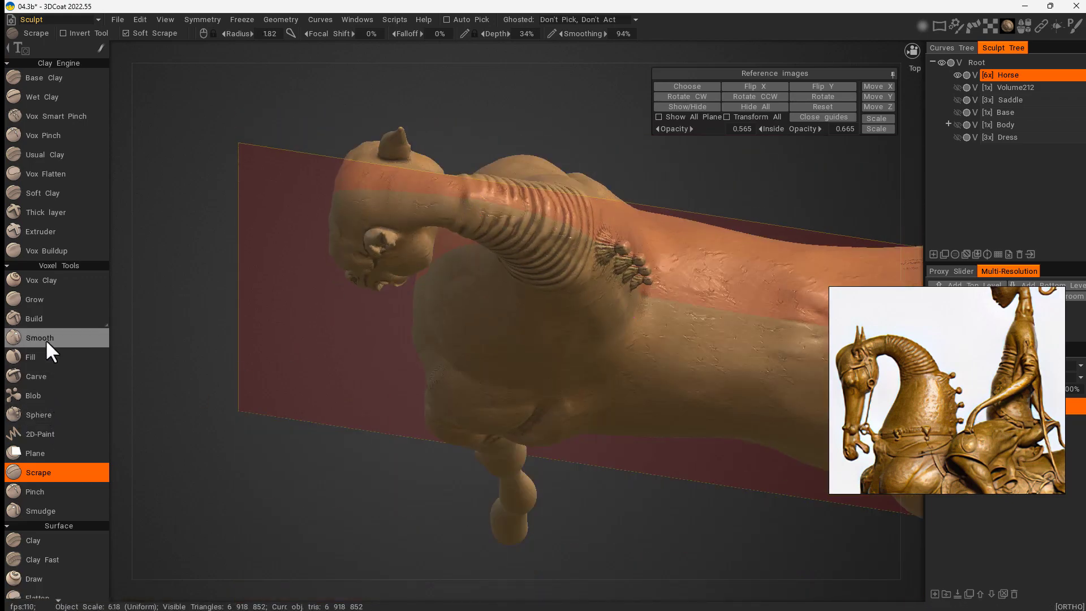
left_click(50, 316)
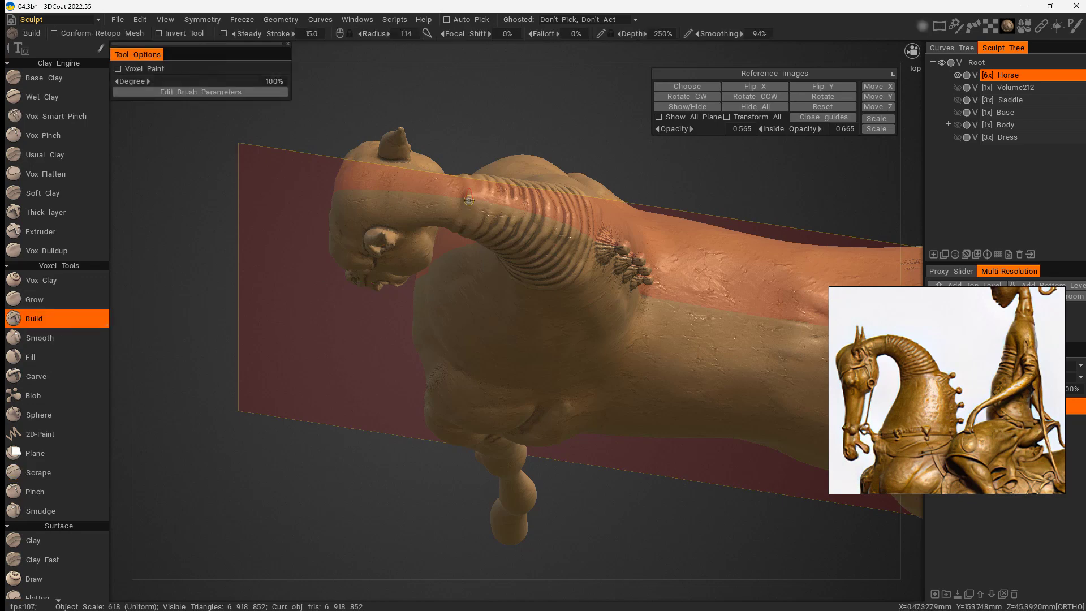
key("ctrl+z")
right_click_drag(470, 210, 472, 226)
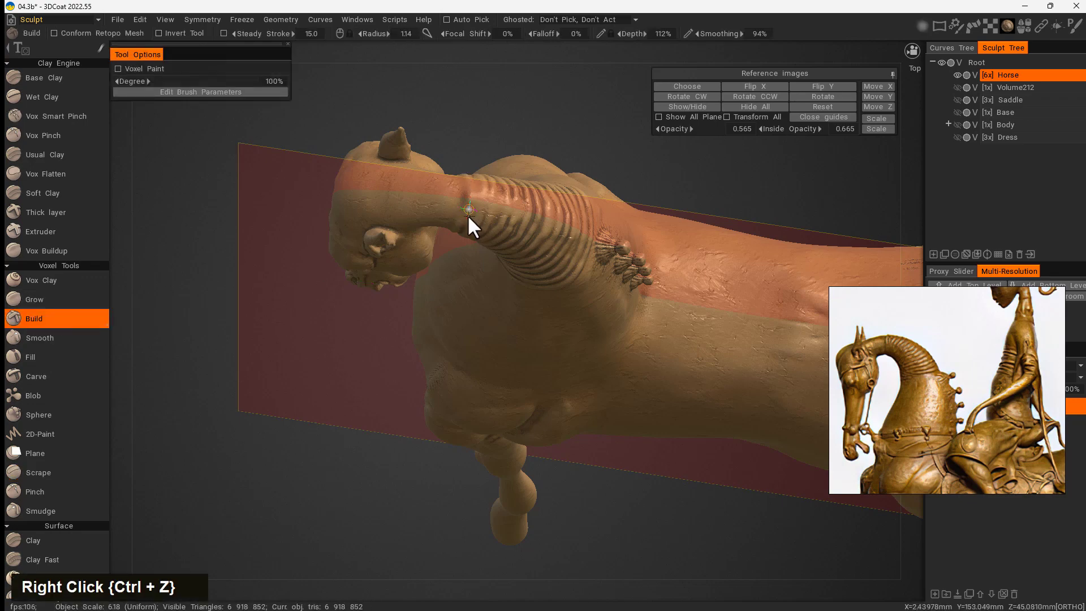
double_click(469, 210)
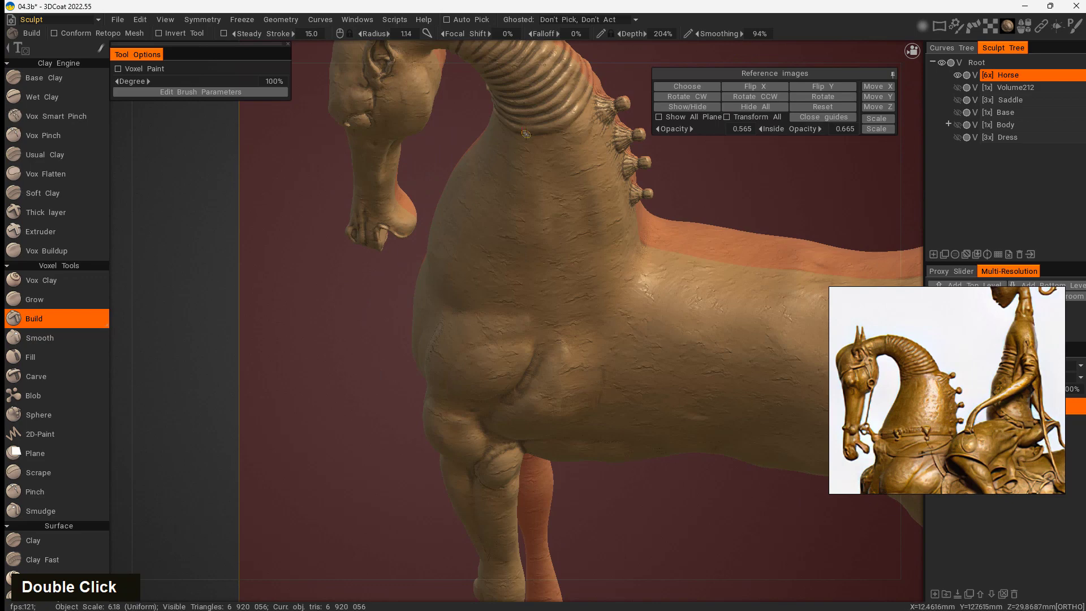
- Smooth the rebuilt ring and its neighbours over the back of the neck, enlarging the brush radius to 4.69
middle_click_drag(526, 134, 508, 247)
middle_click_drag(395, 234, 416, 261)
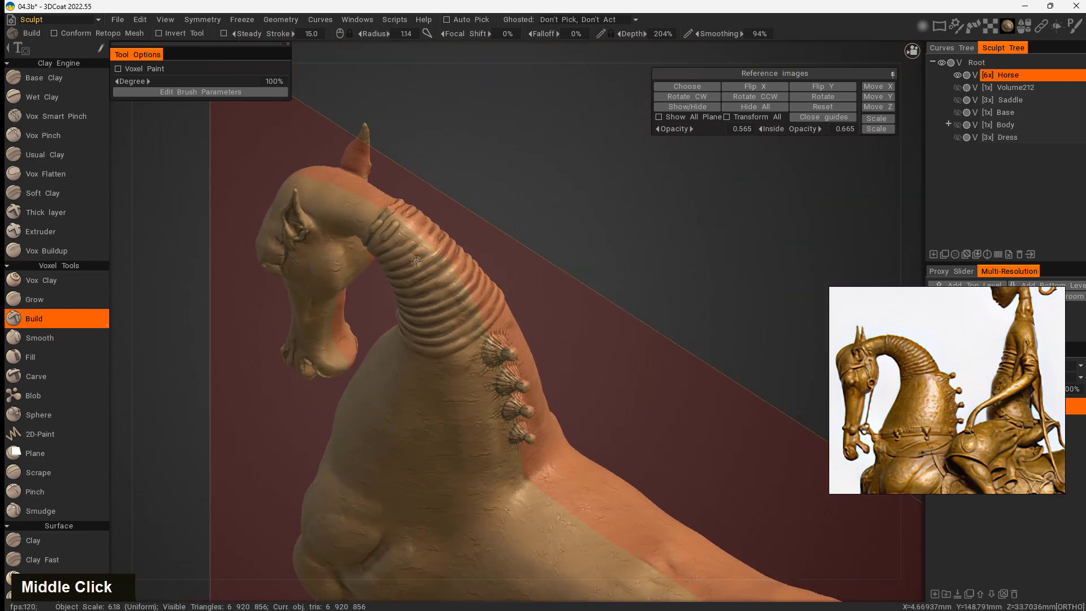
left_click_drag(406, 226, 415, 233, "shift")
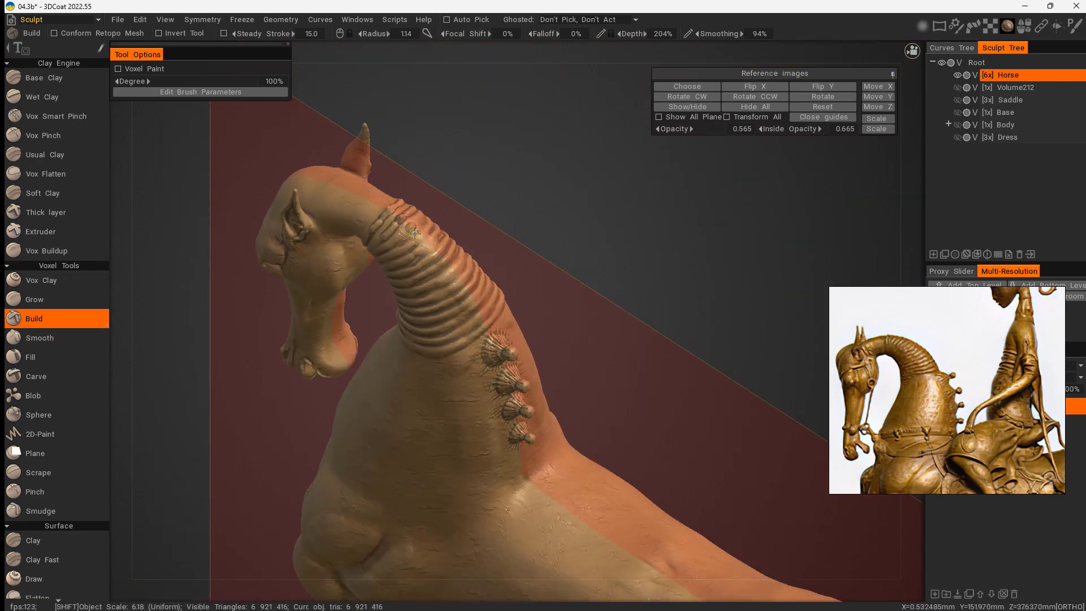
right_click_drag(415, 233, 428, 233, "shift")
mouse_move(429, 233)
left_mouse_down("shift")
mouse_move(405, 224)
mouse_move(374, 240)
mouse_move(582, 121)
left_mouse_up("shift")
right_click_drag(640, 281, 650, 317)
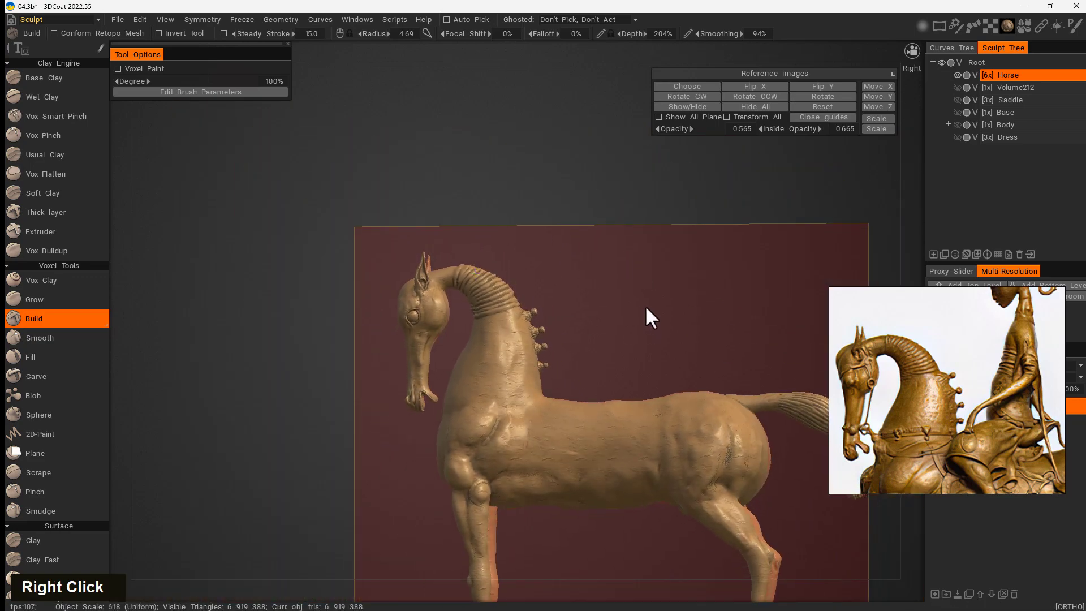
- Duplicate the Horse volume, hide the original and make the copy the current volume
middle_click_drag(693, 340, 579, 237, "alt")
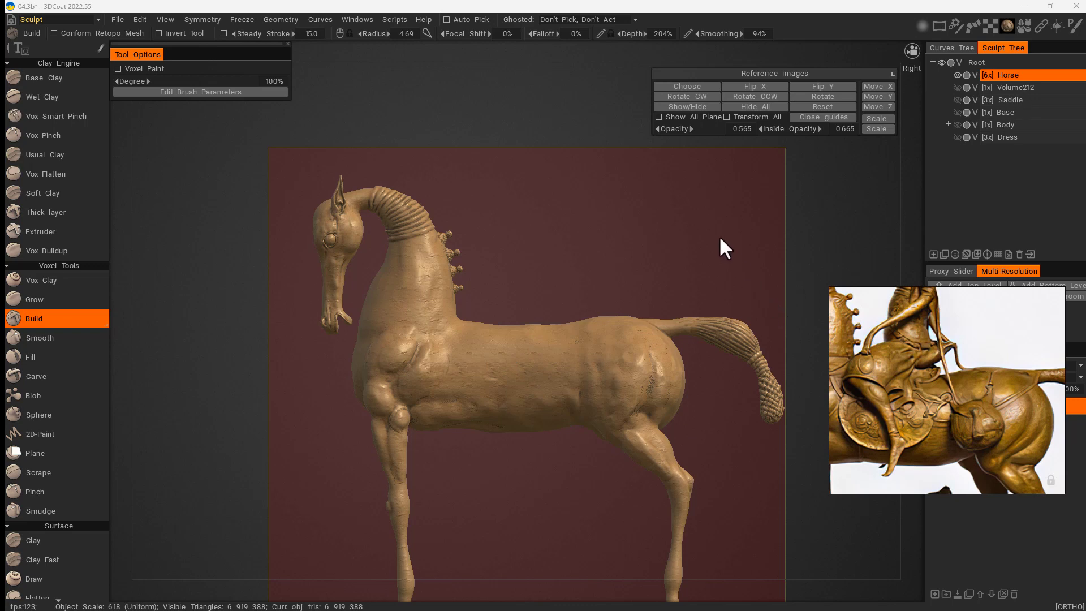
right_click_drag(848, 263, 820, 261)
middle_click_drag(819, 262, 708, 202)
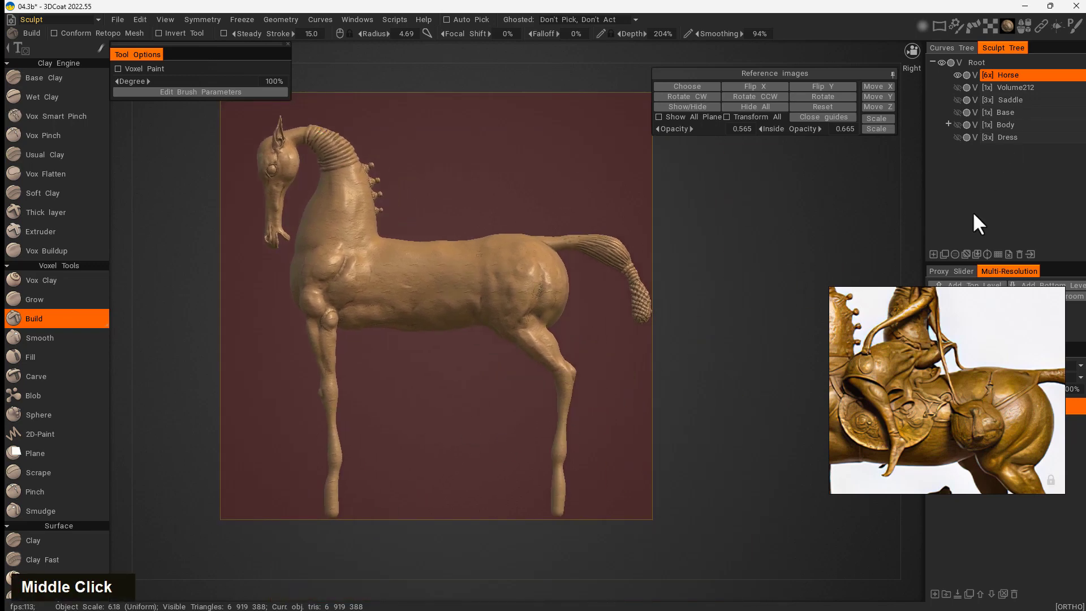
left_click(944, 254)
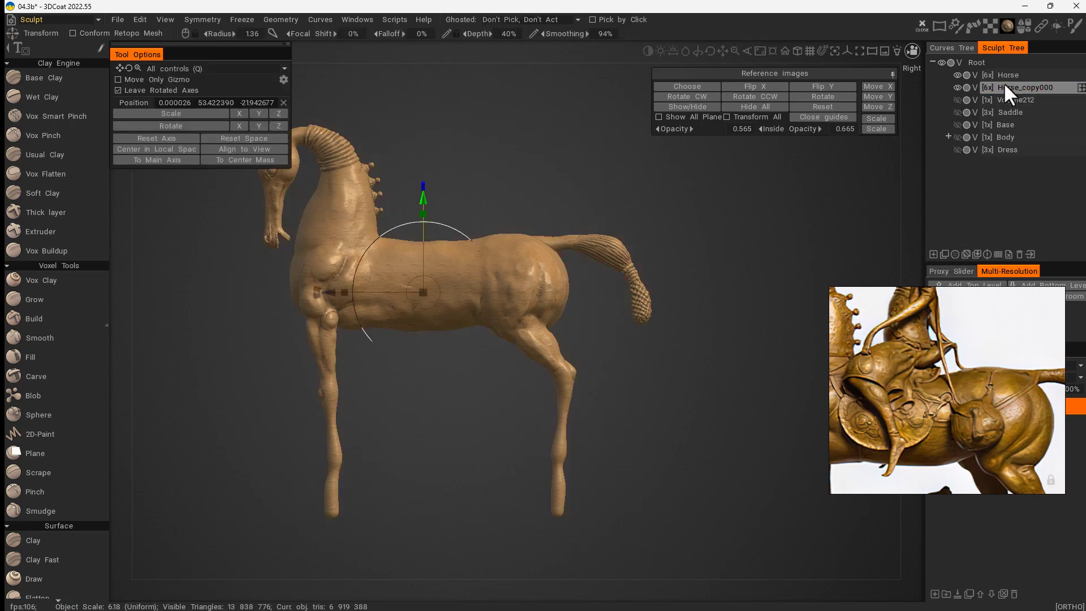
left_click(958, 75)
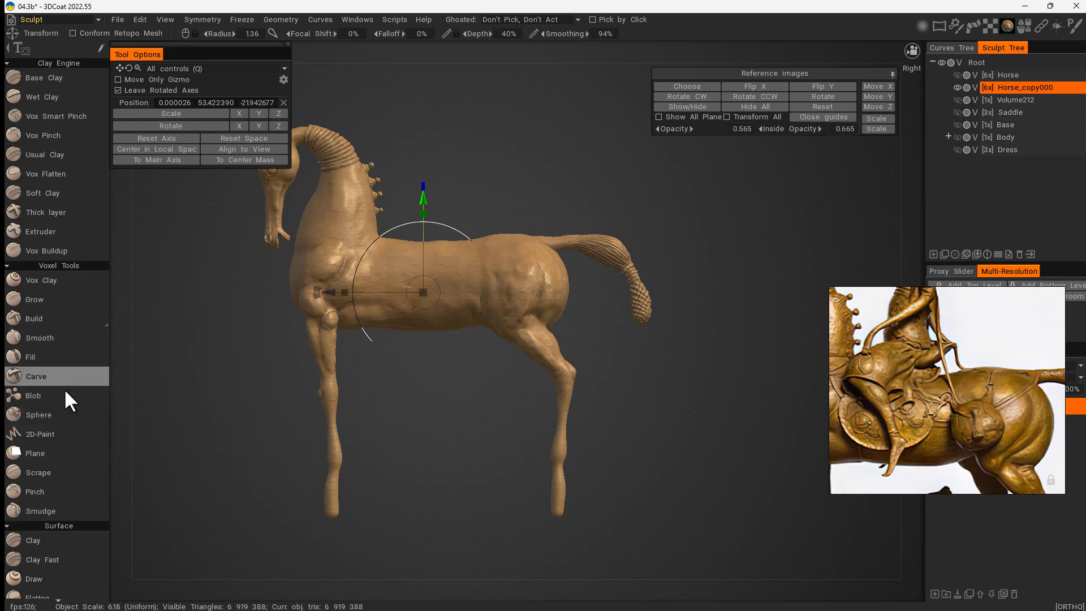
left_click(990, 87)
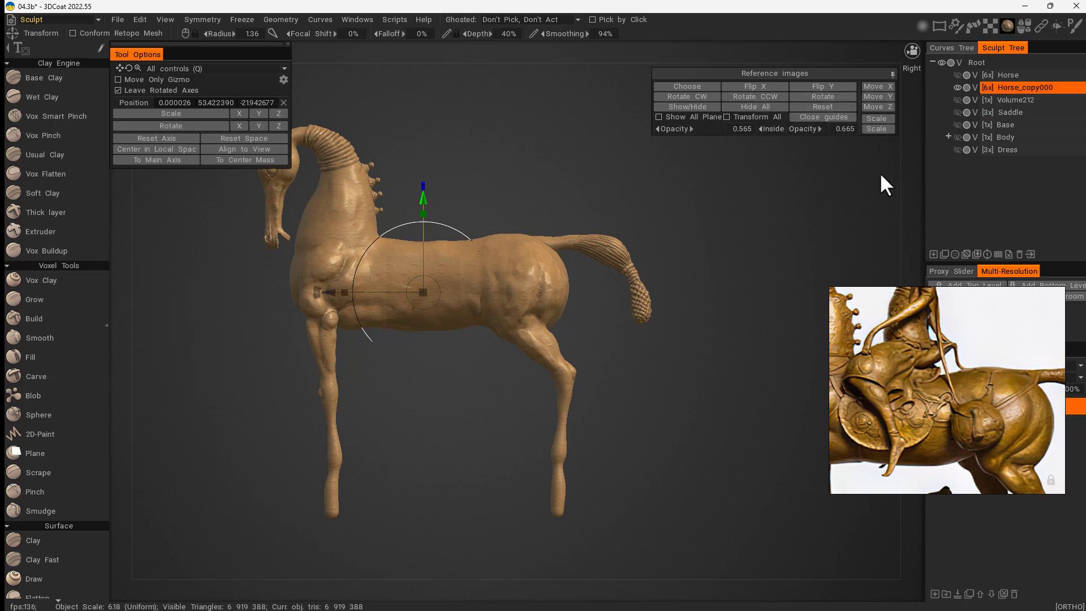
- Resample the horse copy to a required poly count of 600 000 with Good resampling quality
key("space")
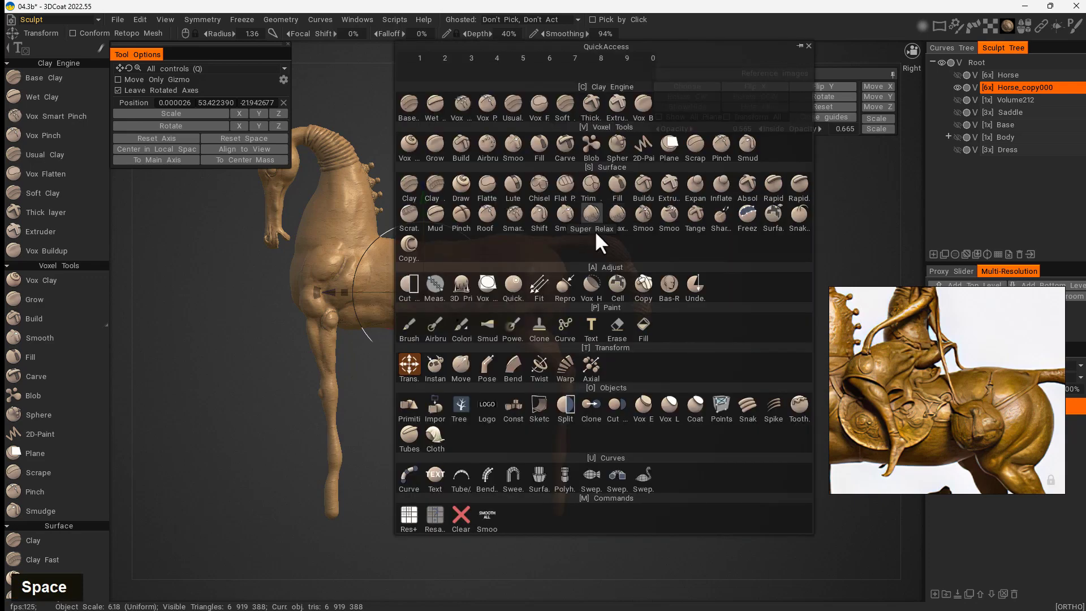
left_click(434, 513)
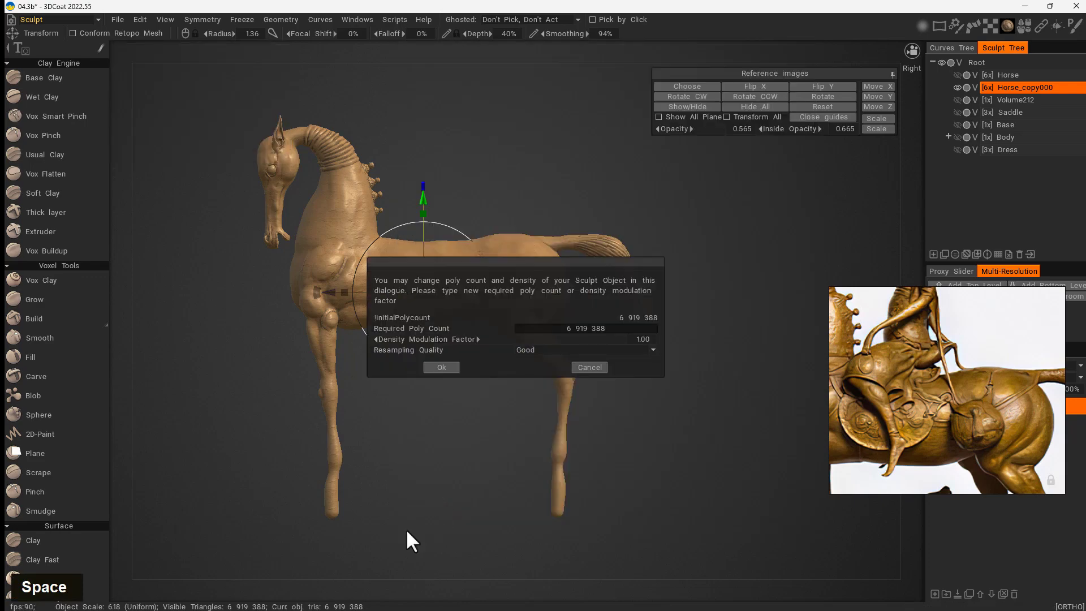
left_click(579, 328)
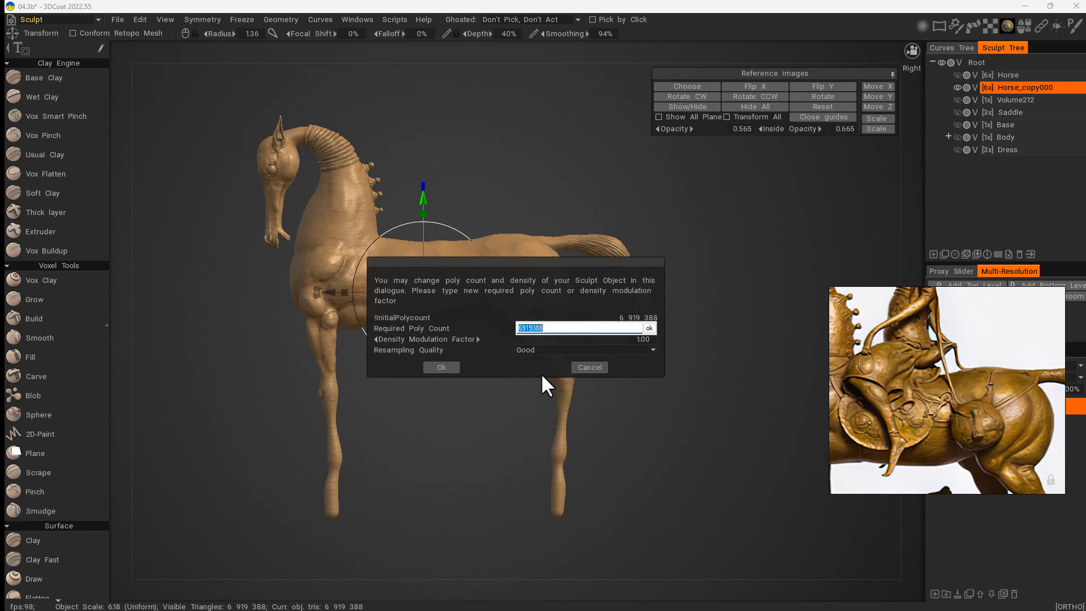
type("60")
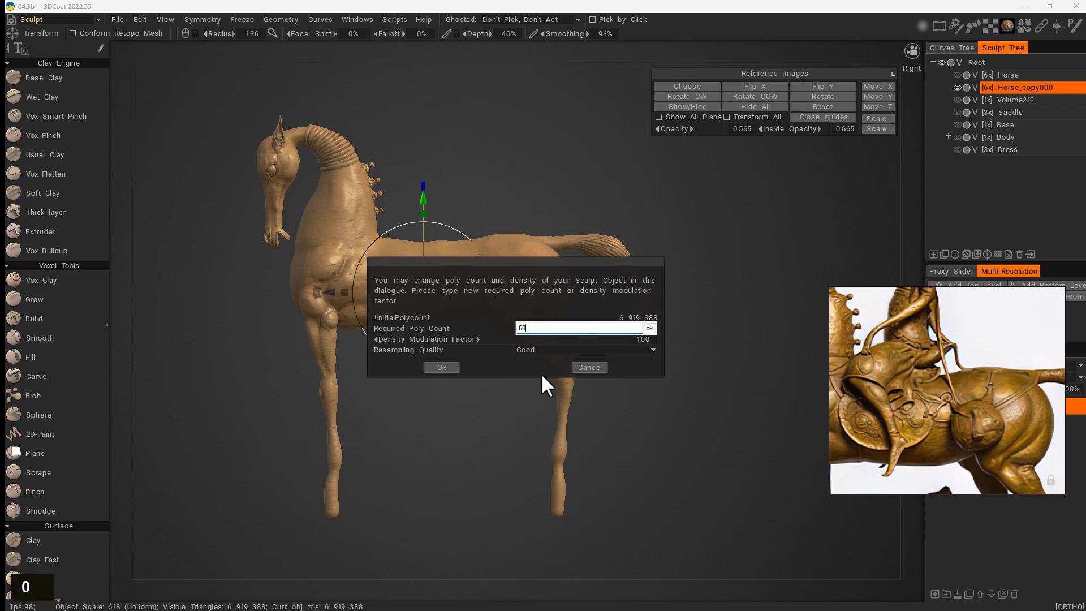
type("0000")
left_click(648, 328)
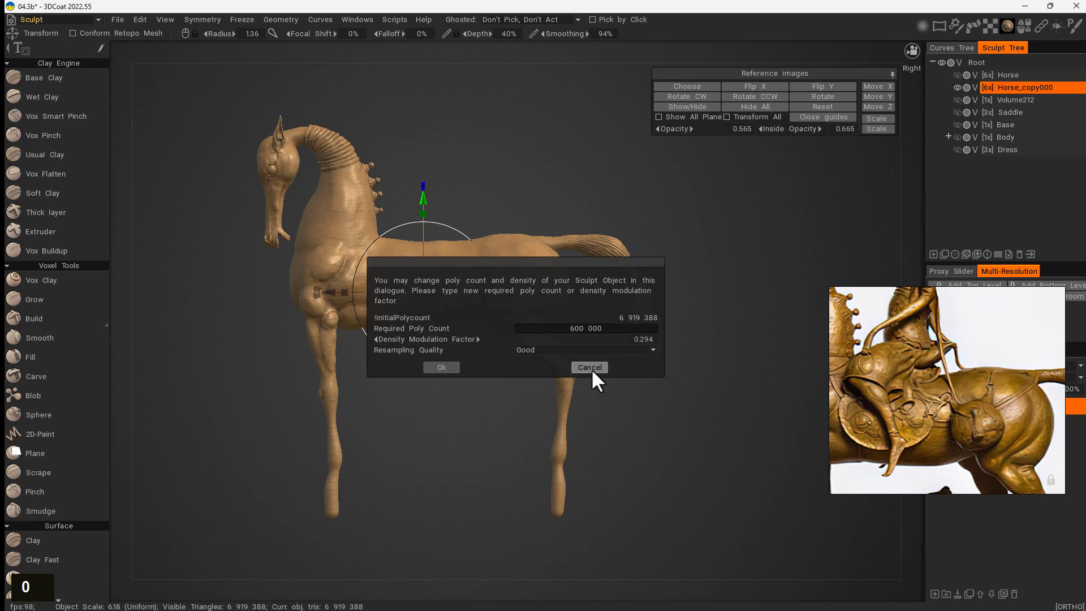
left_click(448, 367)
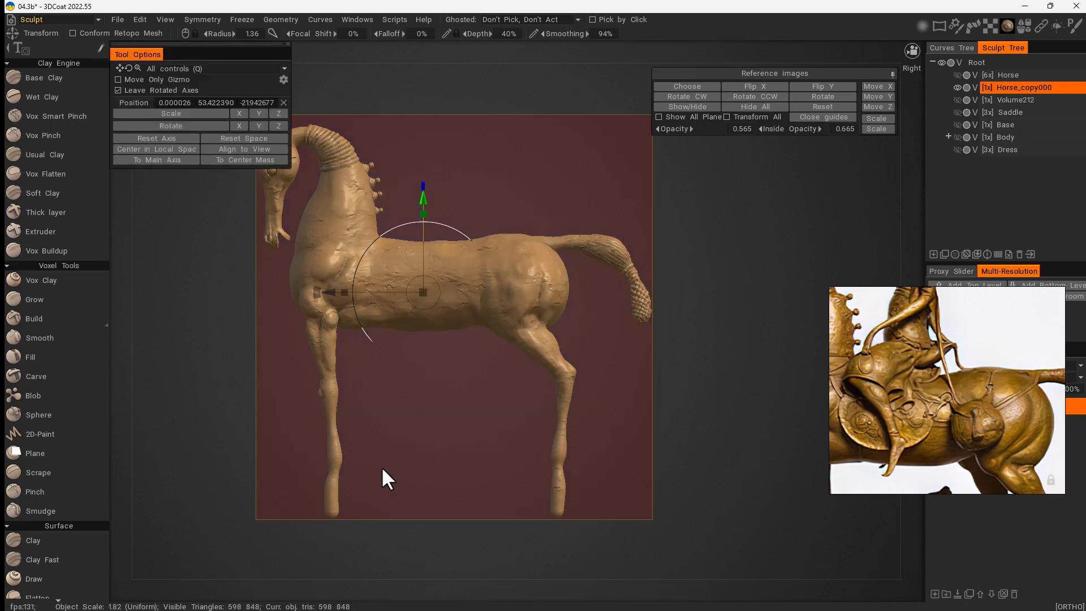
- Activate Vox Hide with a lasso selection shape for the horse copy and save the scene
middle_click_drag(671, 229, 751, 255)
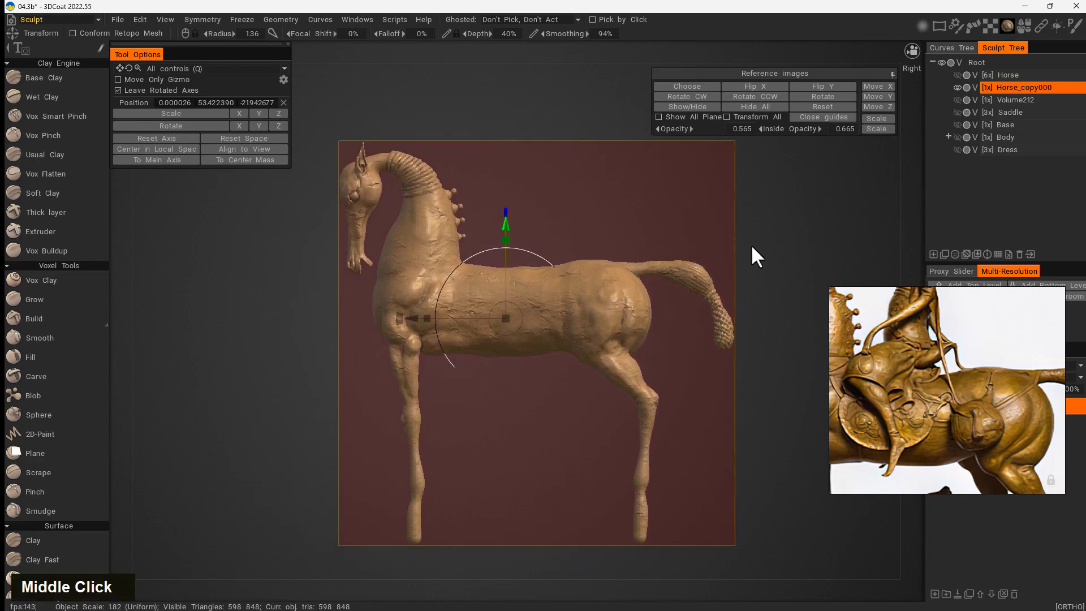
key("space")
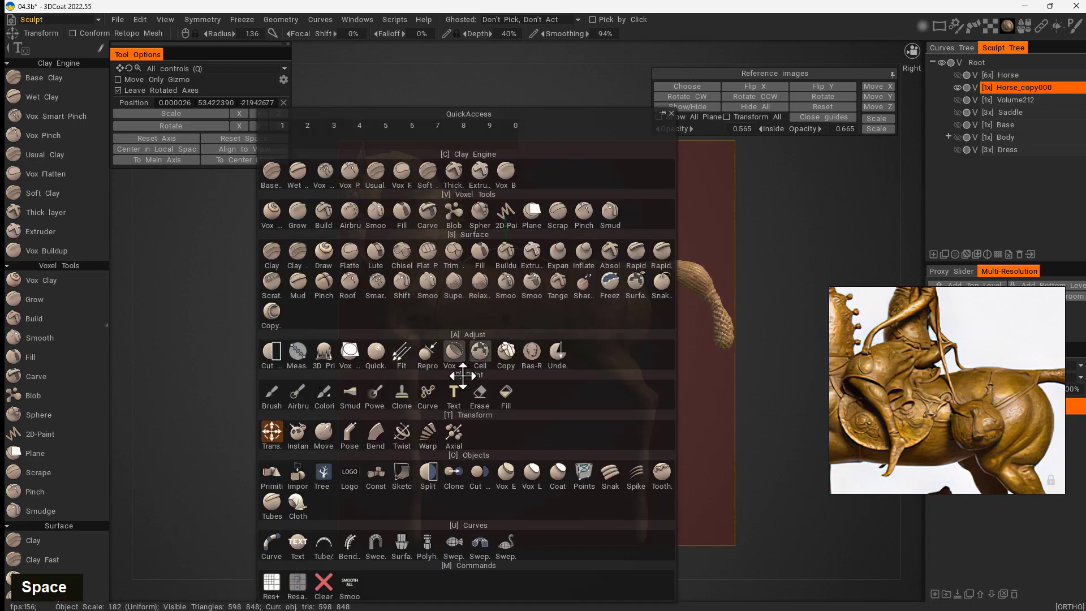
left_click(456, 352)
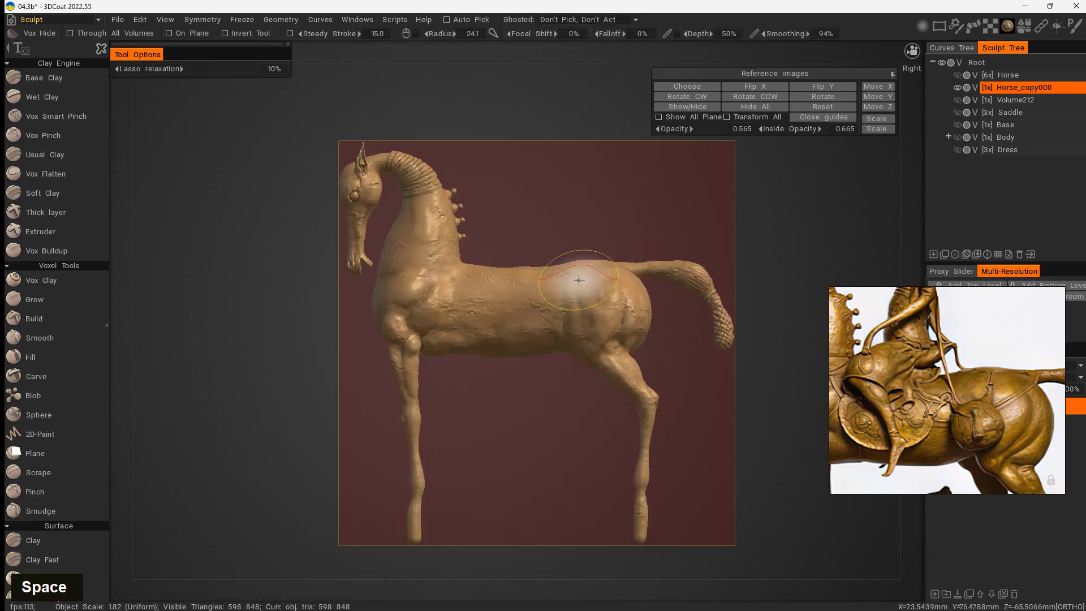
key("space")
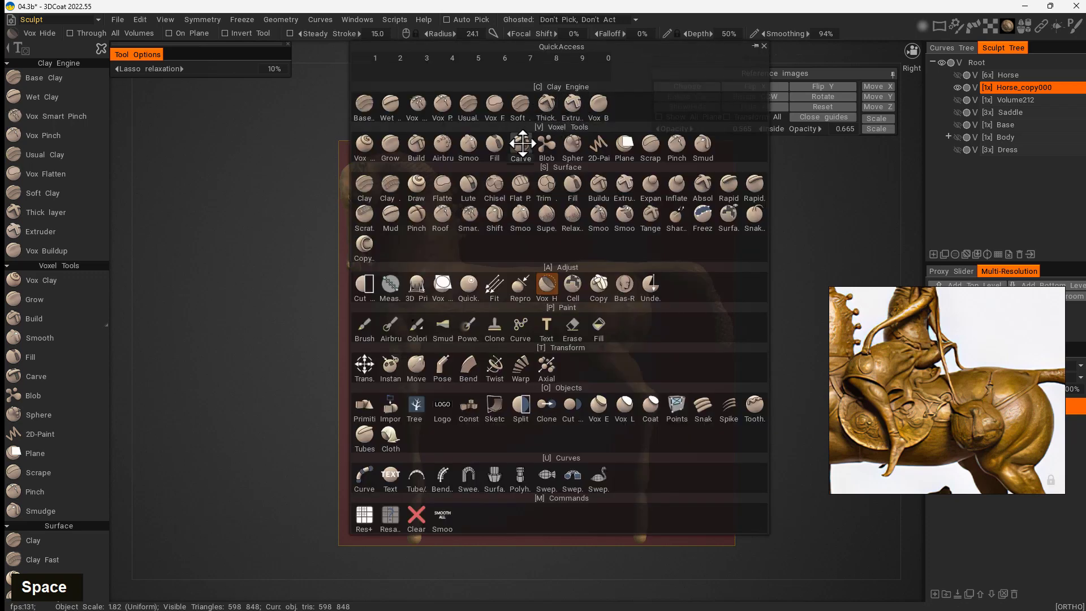
key("e")
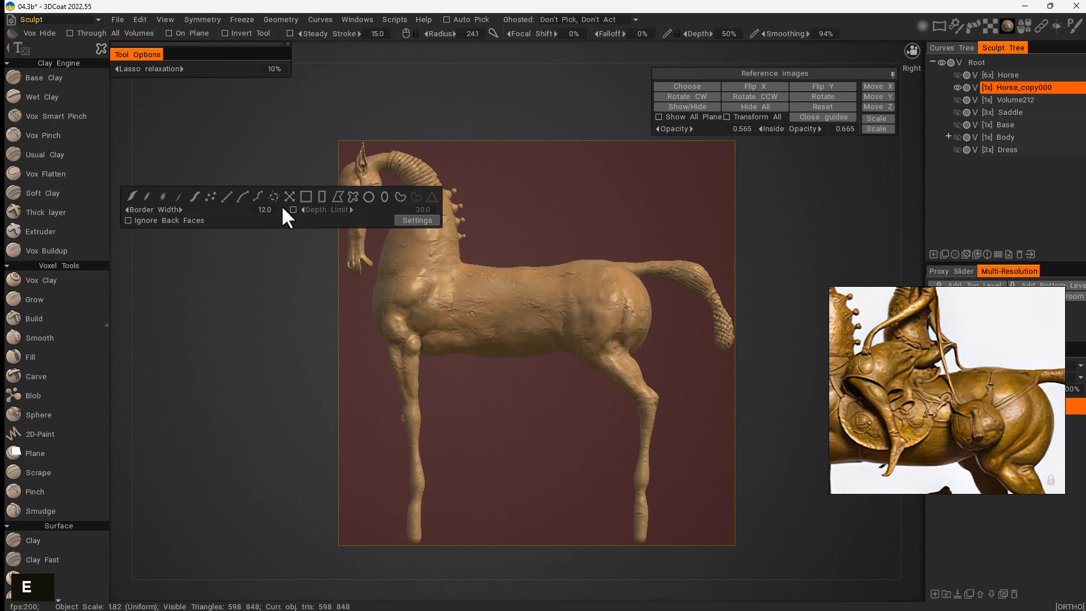
left_click(351, 196)
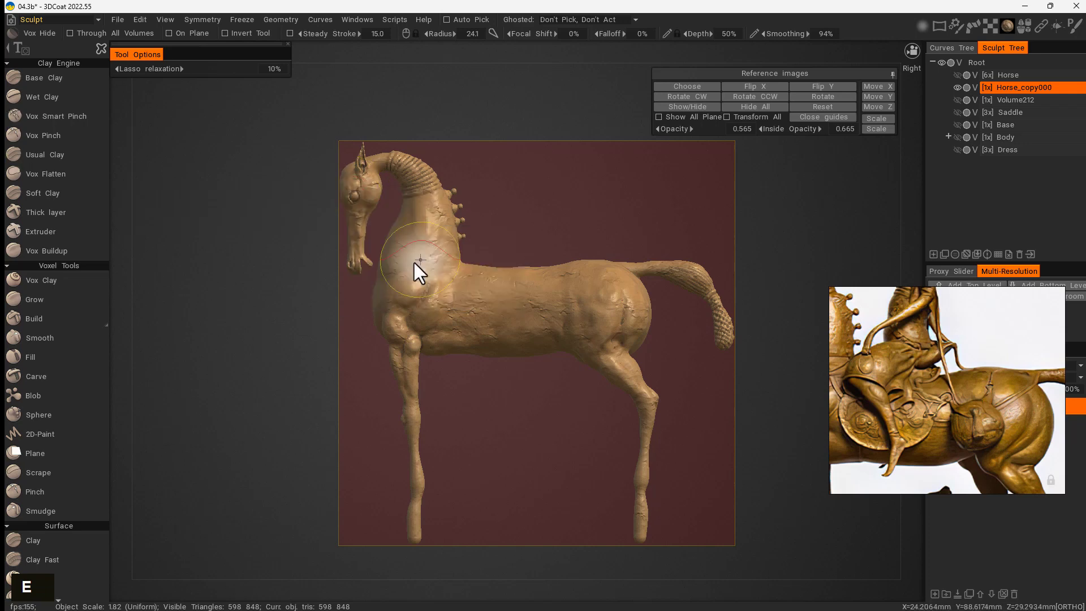
key("ctrl+s")
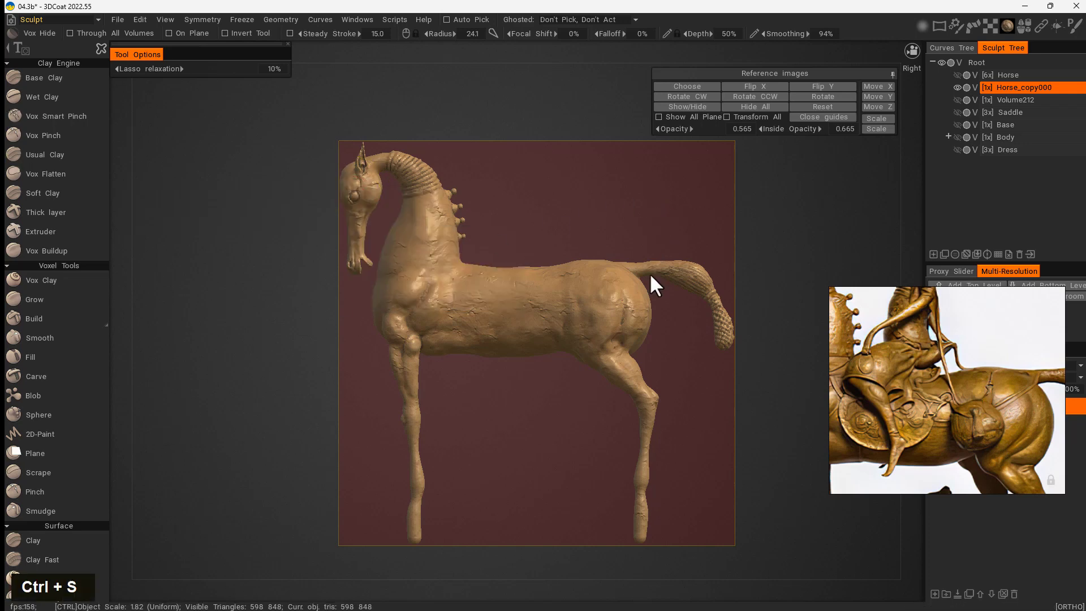
- Lasso-hide the horse copy's back from the neck base to the tail, and invert the hidden area to isolate that saddle-cloth patch
middle_click_drag(990, 435, 1006, 413)
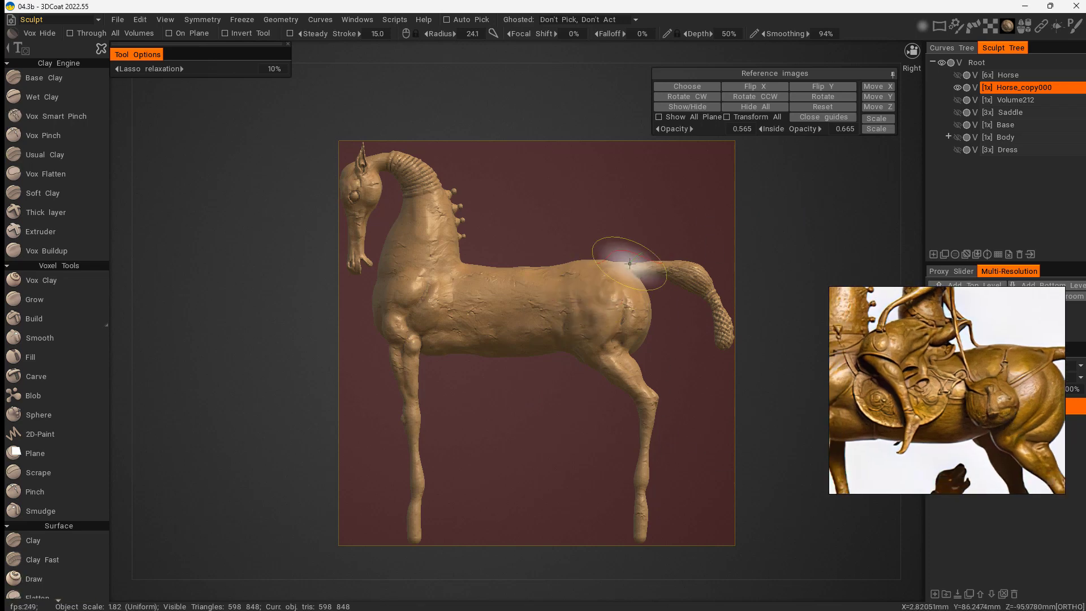
left_click(610, 295)
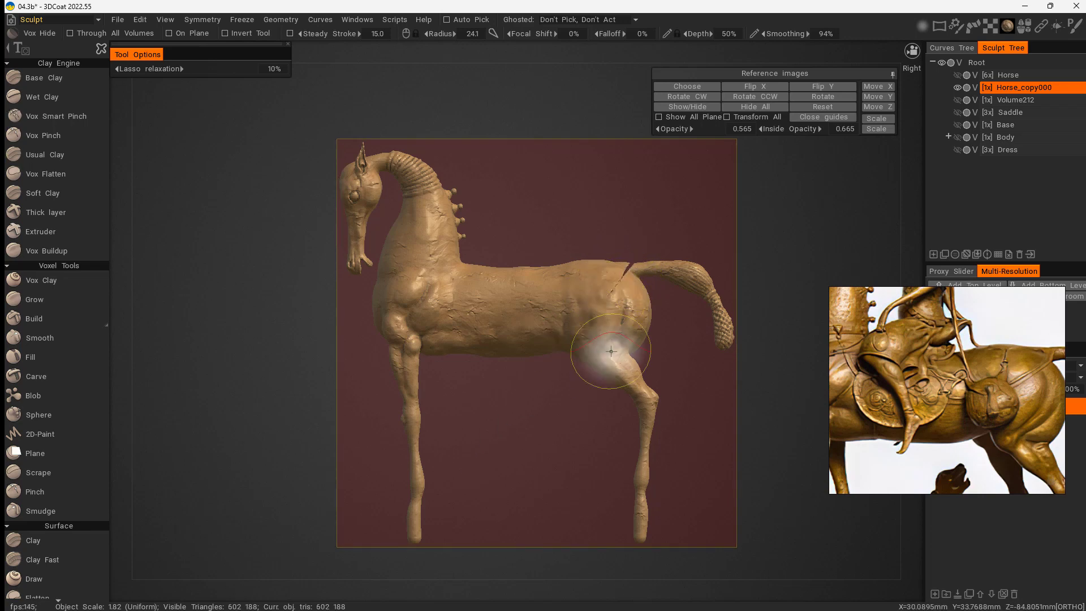
key("ctrl+z")
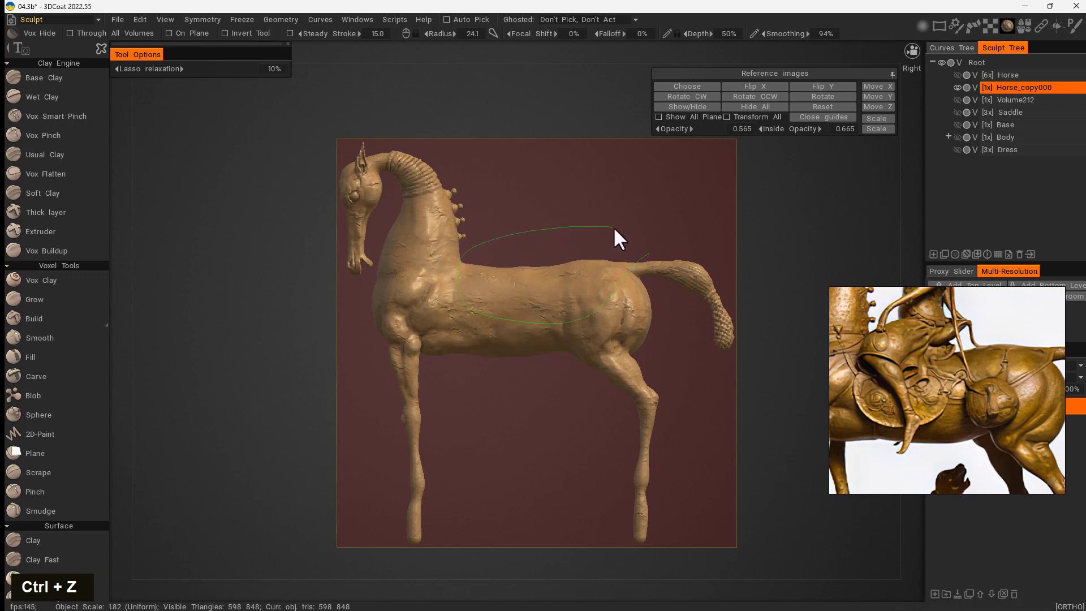
left_click_drag(646, 253, 601, 275)
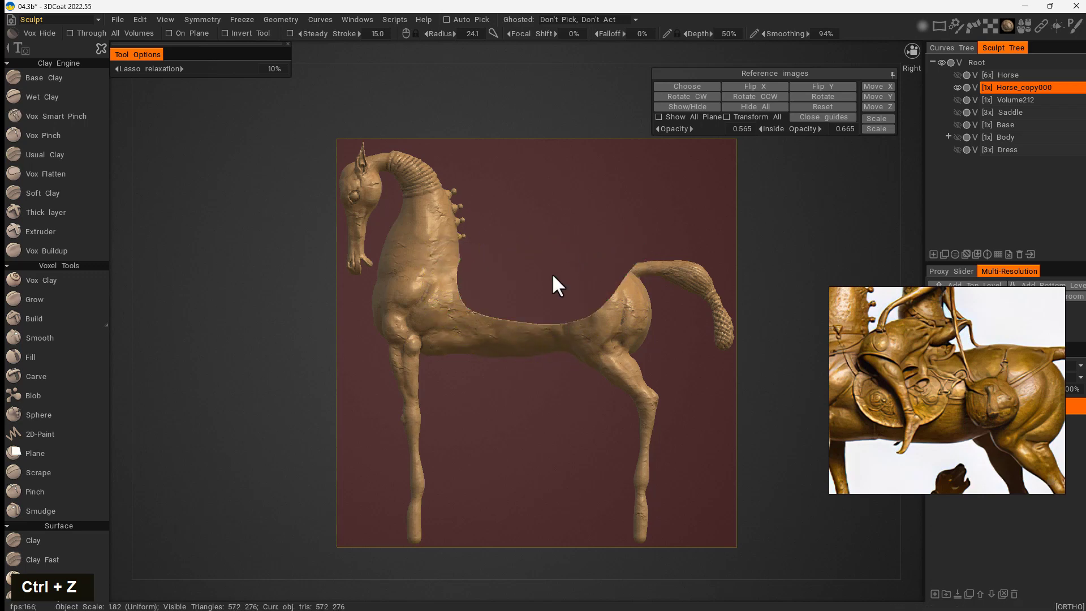
left_click(284, 20)
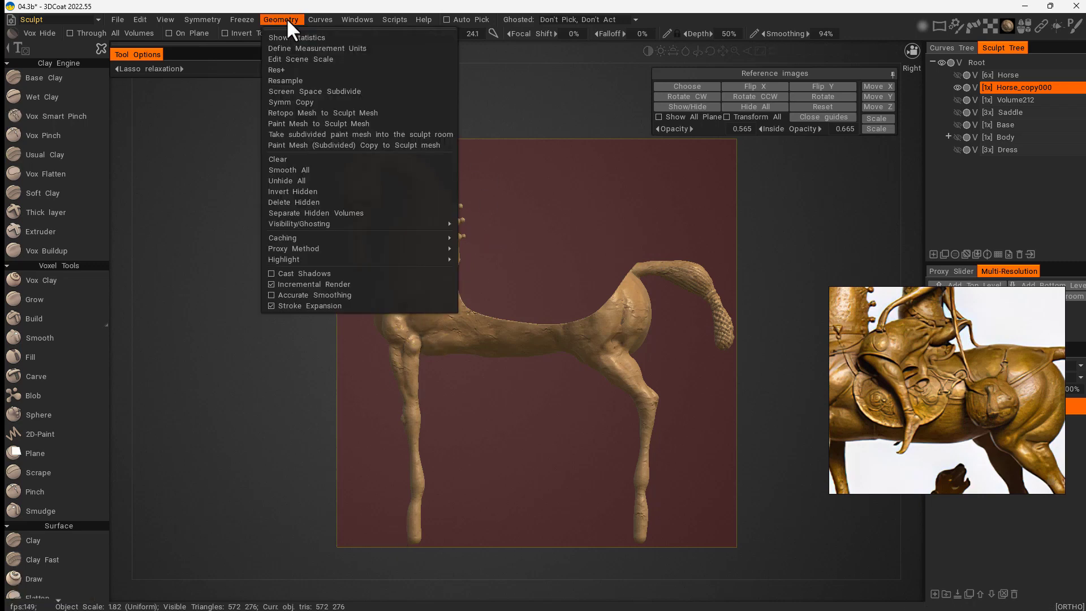
left_click(318, 191)
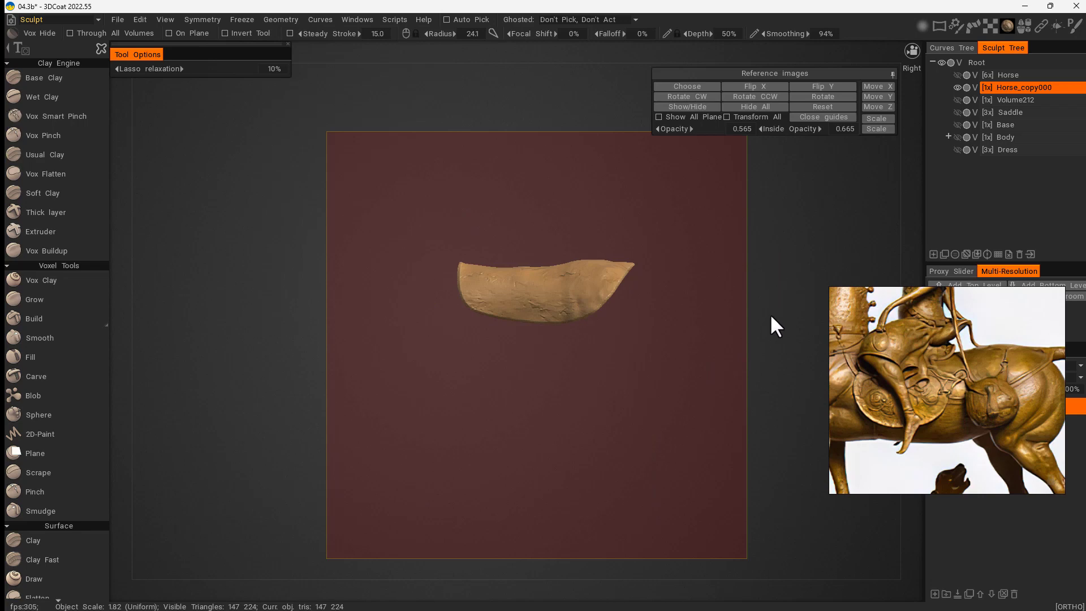
- Delete the hidden geometry of the horse copy, leaving only the back patch
left_click_drag(797, 233, 721, 355, "alt")
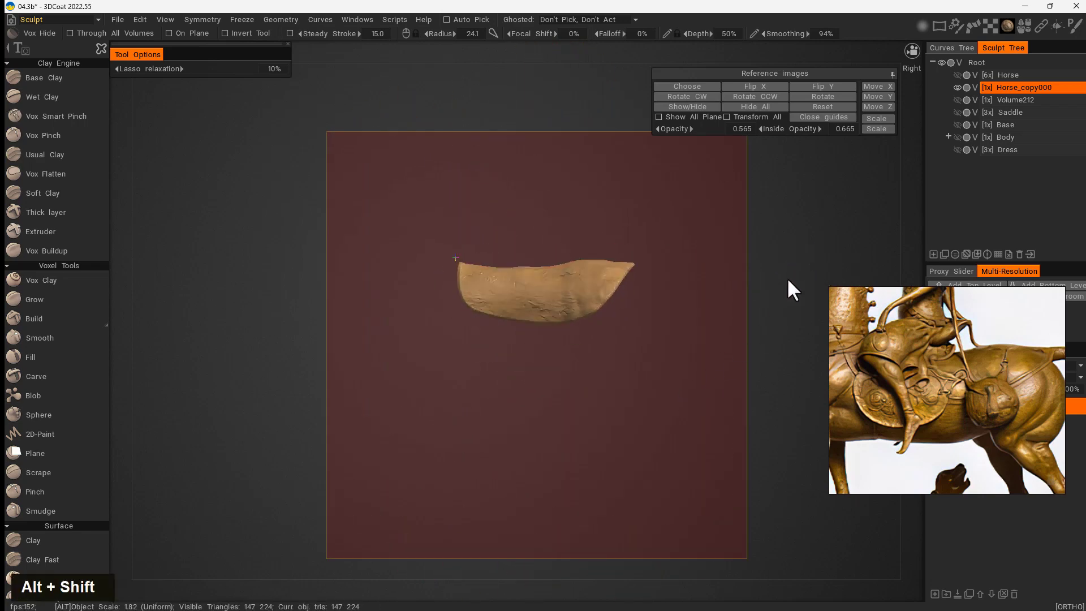
left_click_drag(788, 281, 722, 359, "alt")
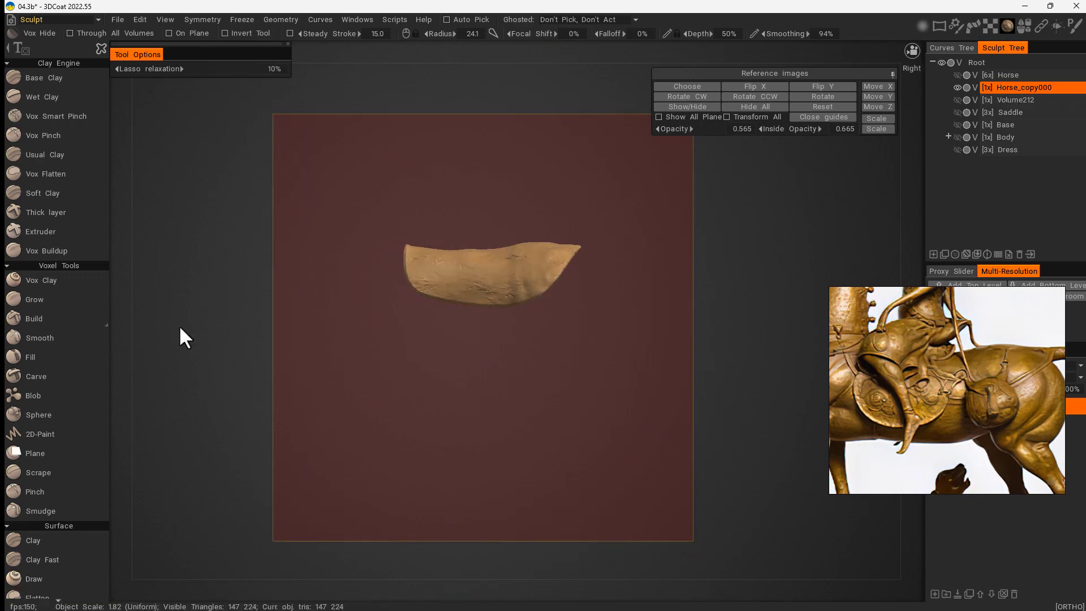
left_click(280, 19)
left_click(279, 19)
left_click(281, 19)
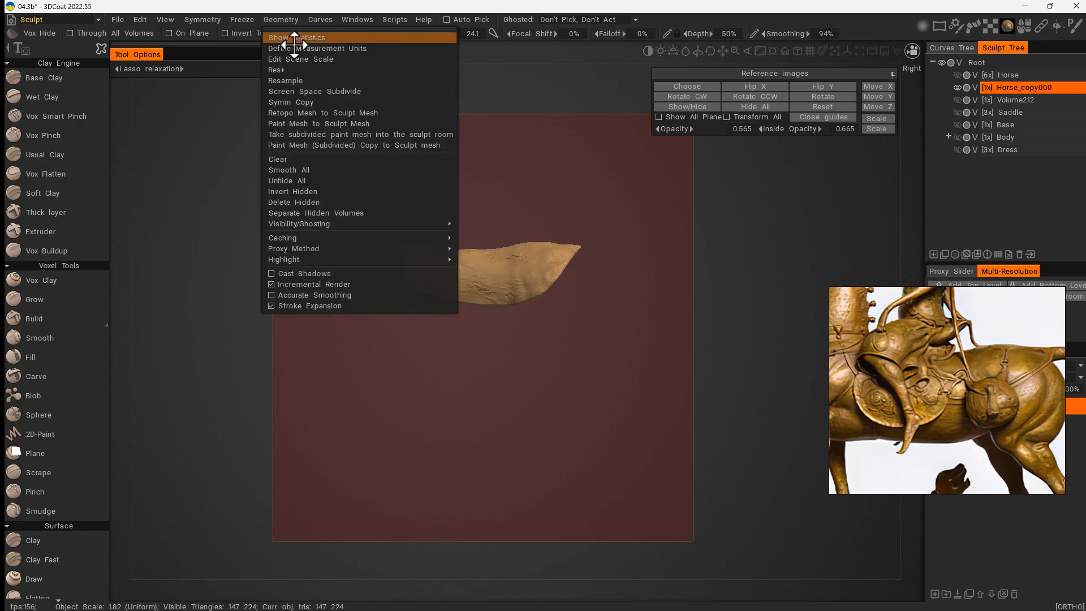
left_click(305, 203)
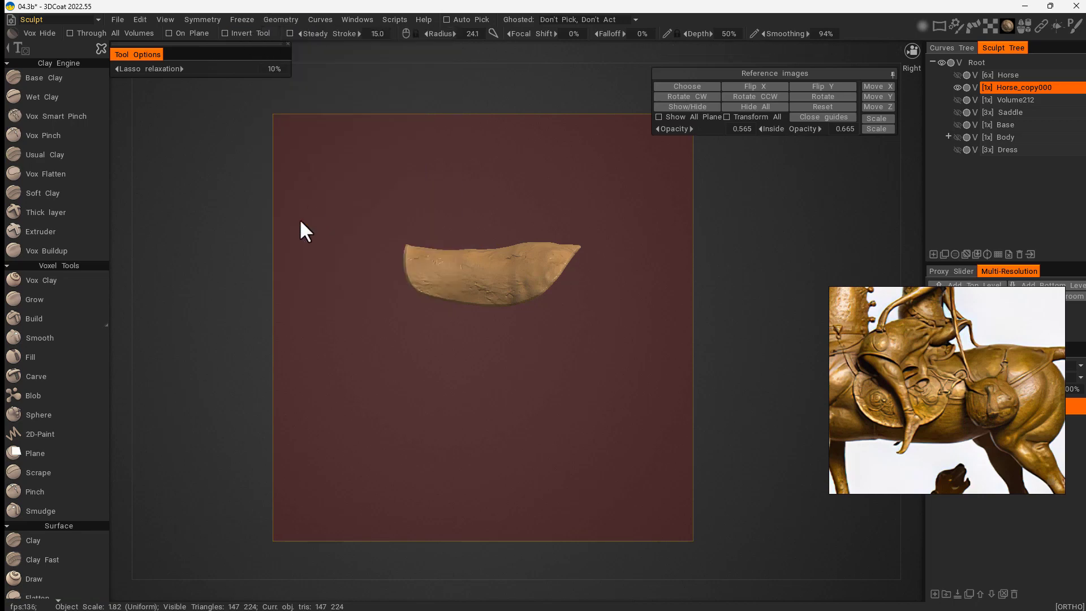
- Show the original Horse volume and activate Transform with all controls for the back patch
left_click(956, 75)
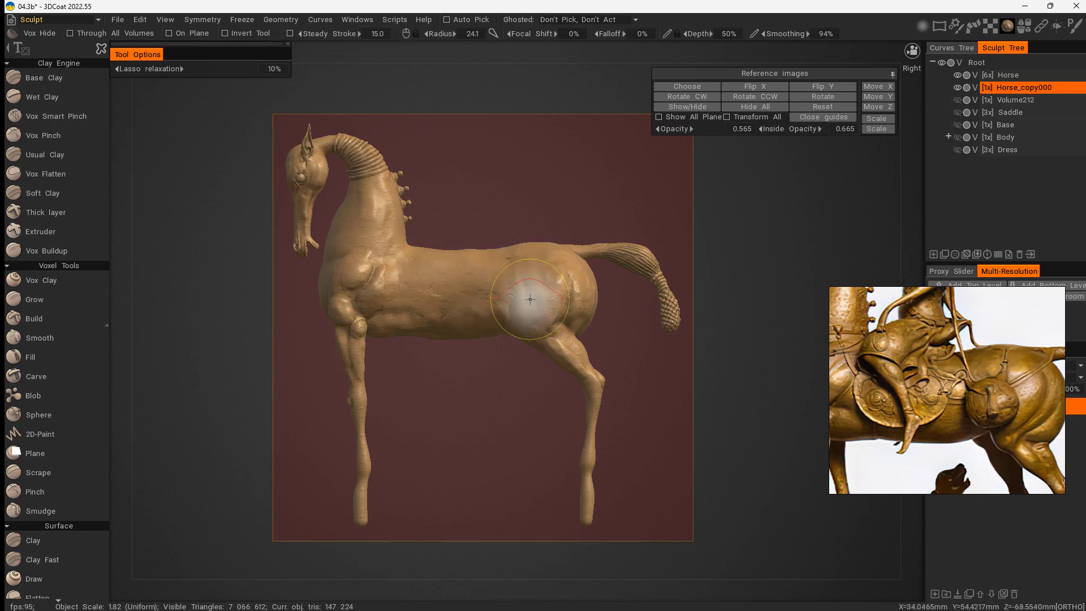
key("space")
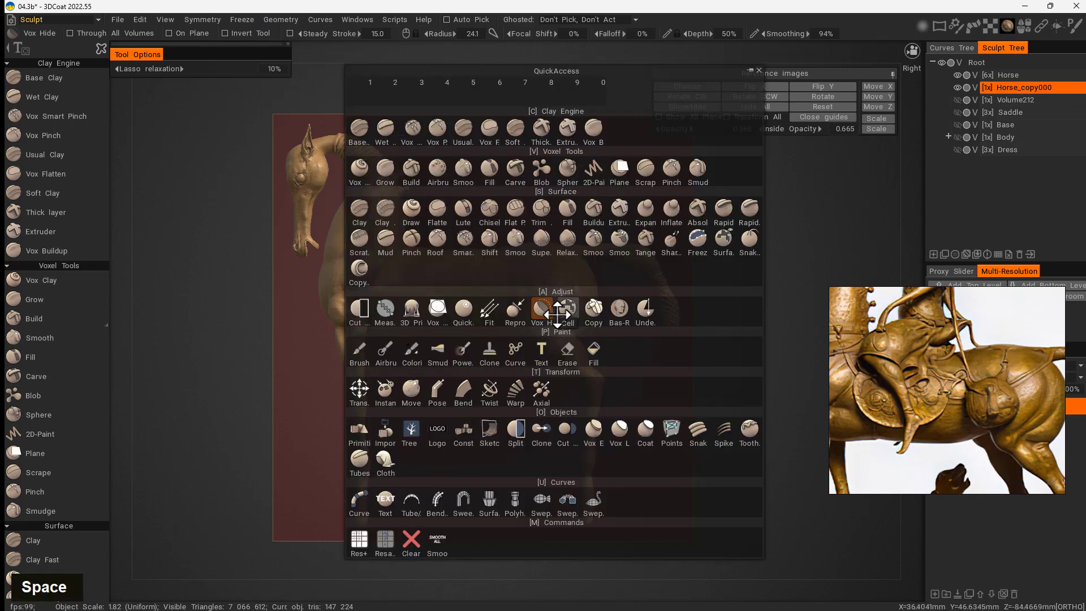
left_click(359, 389)
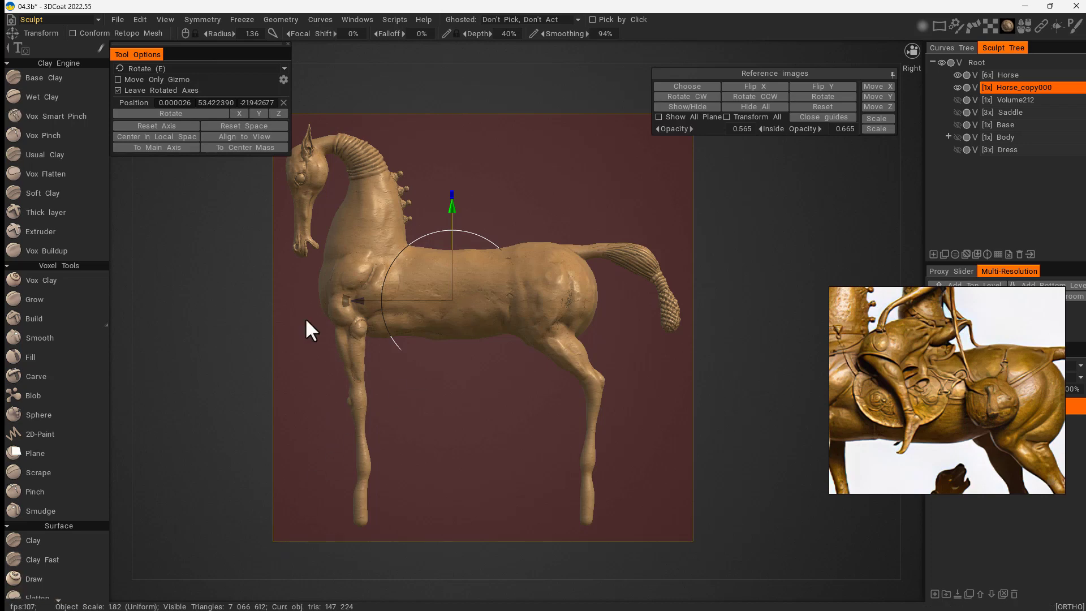
left_click(249, 69)
left_click(205, 77)
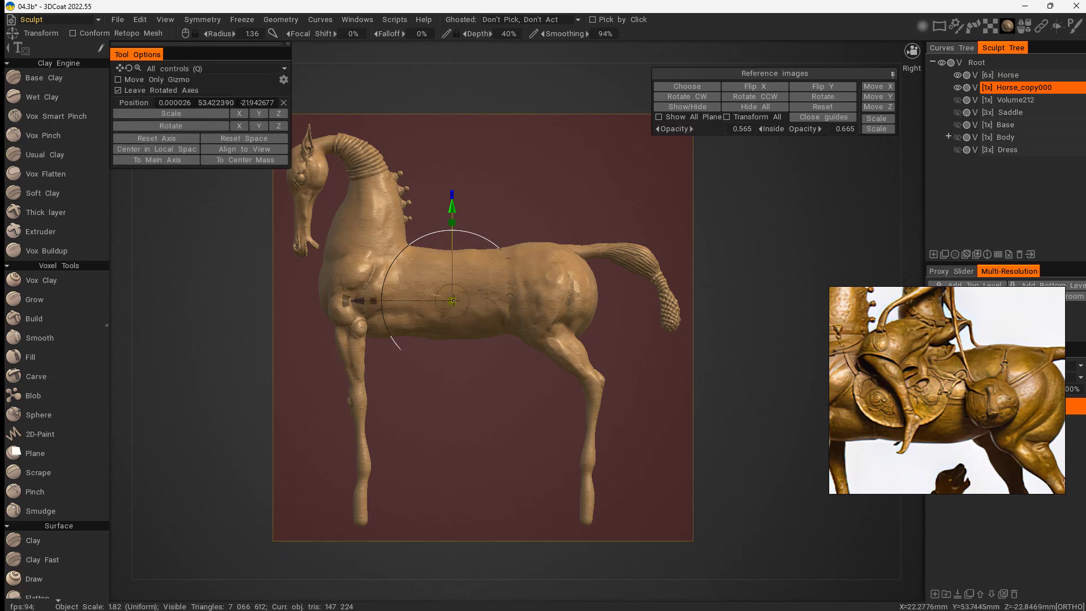
- Scale the back patch up slightly and widen it across the horse so it stands out from the flanks
left_click_drag(453, 300, 456, 299)
left_click_drag(751, 289, 757, 219)
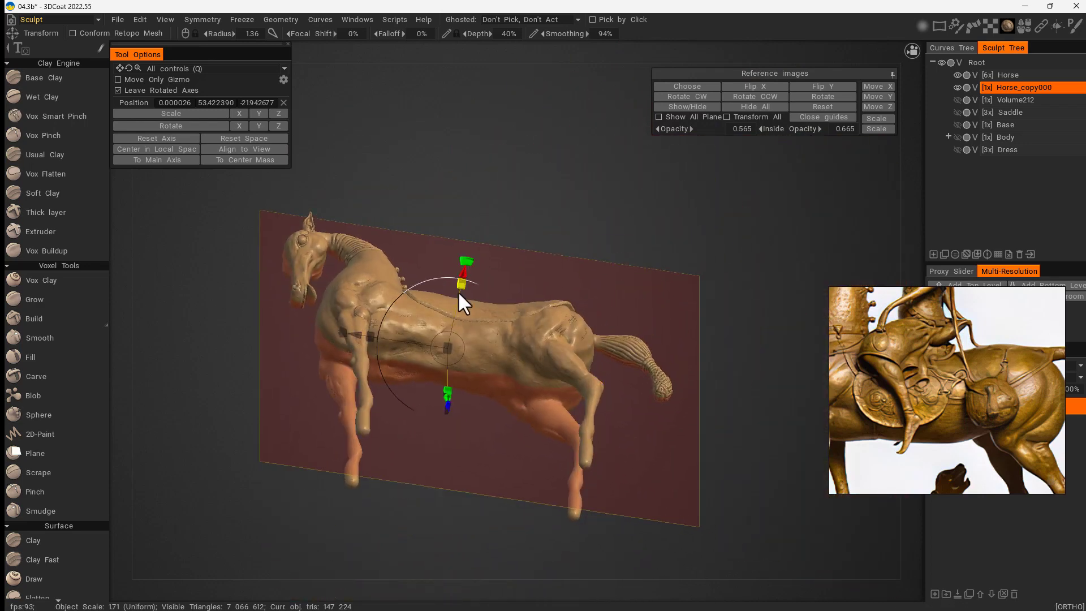
left_click_drag(459, 292, 461, 280)
left_click_drag(553, 265, 696, 365)
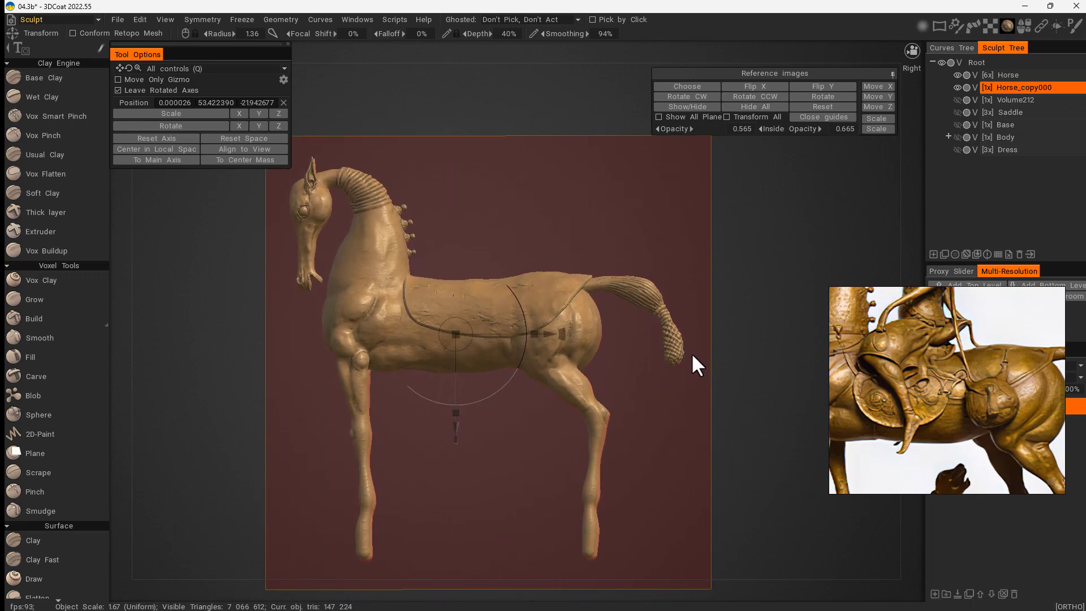
- Adjust the patch's fit over the horse's back, positioning it at about Y 53.76 and Z -21.54
left_click_drag(454, 425, 455, 423)
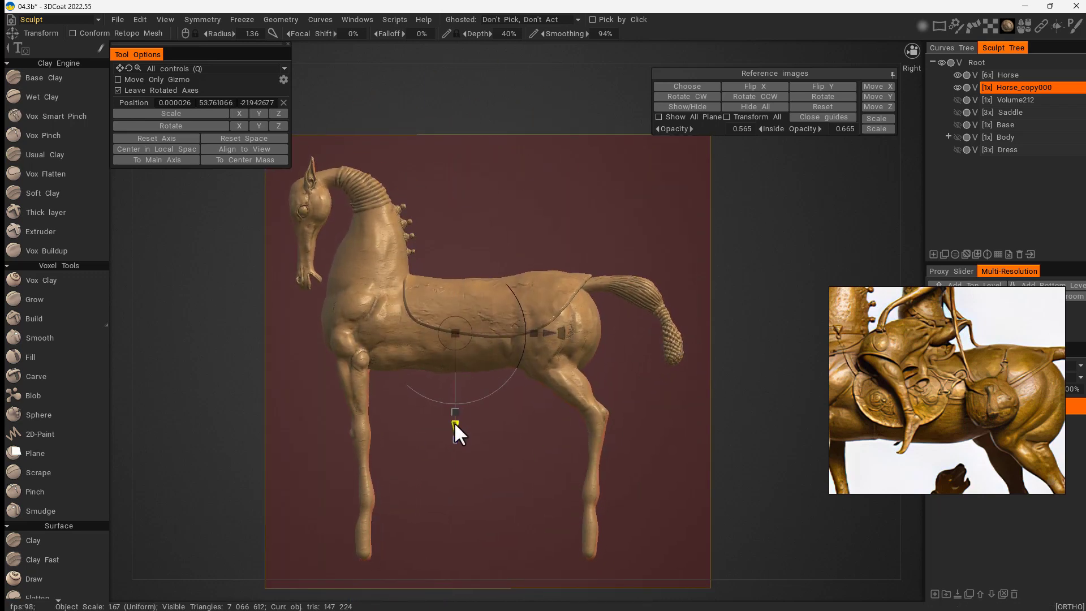
left_click_drag(547, 334, 551, 333)
left_click_drag(453, 458, 480, 424)
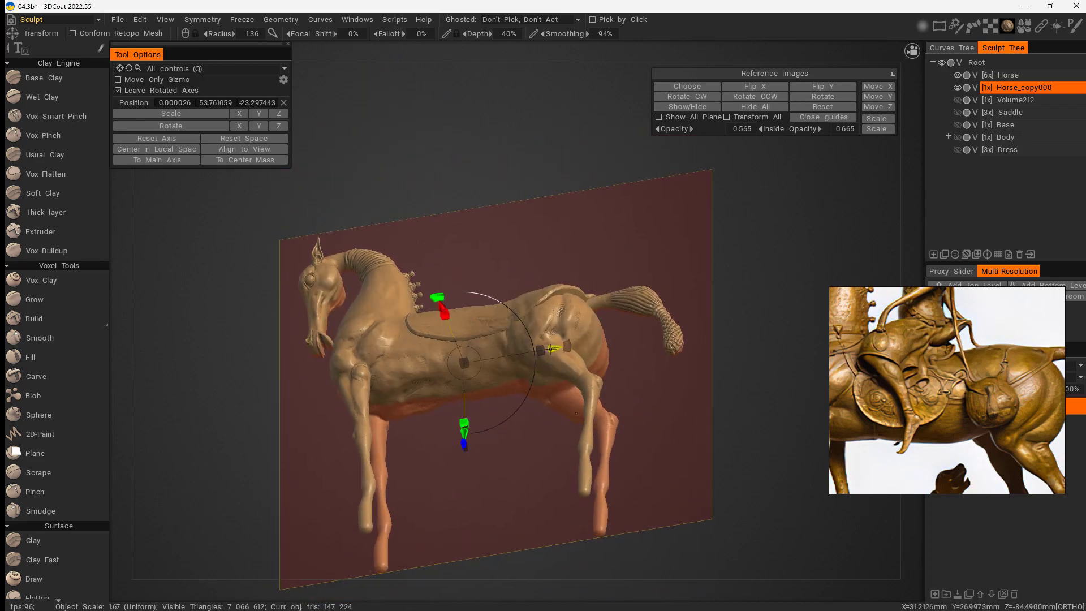
left_click_drag(552, 349, 547, 350)
left_click_drag(716, 268, 716, 368)
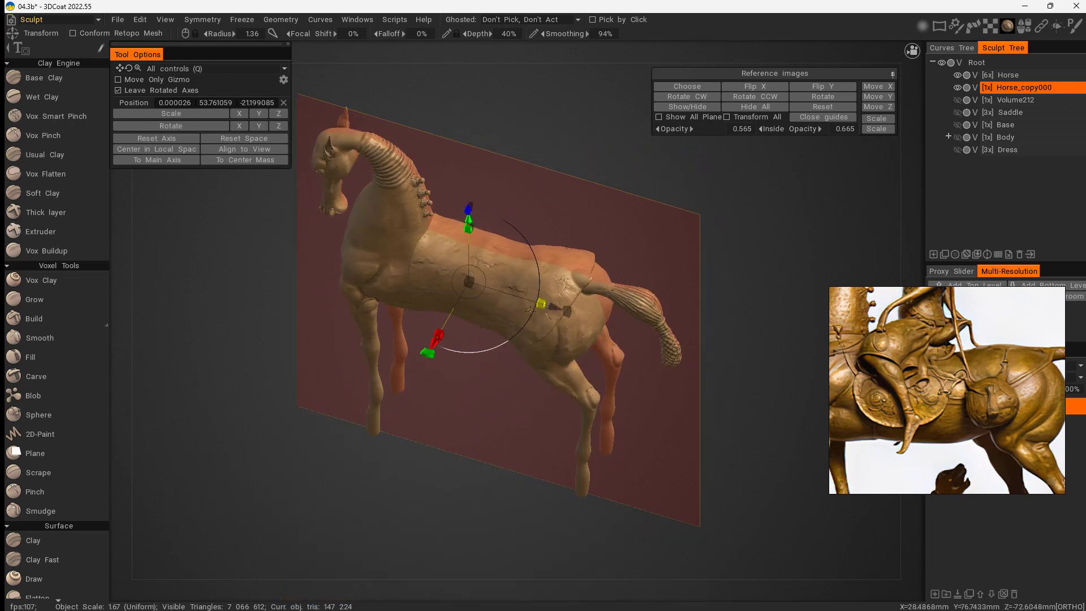
left_click_drag(478, 450, 505, 392)
left_click_drag(538, 330, 538, 330)
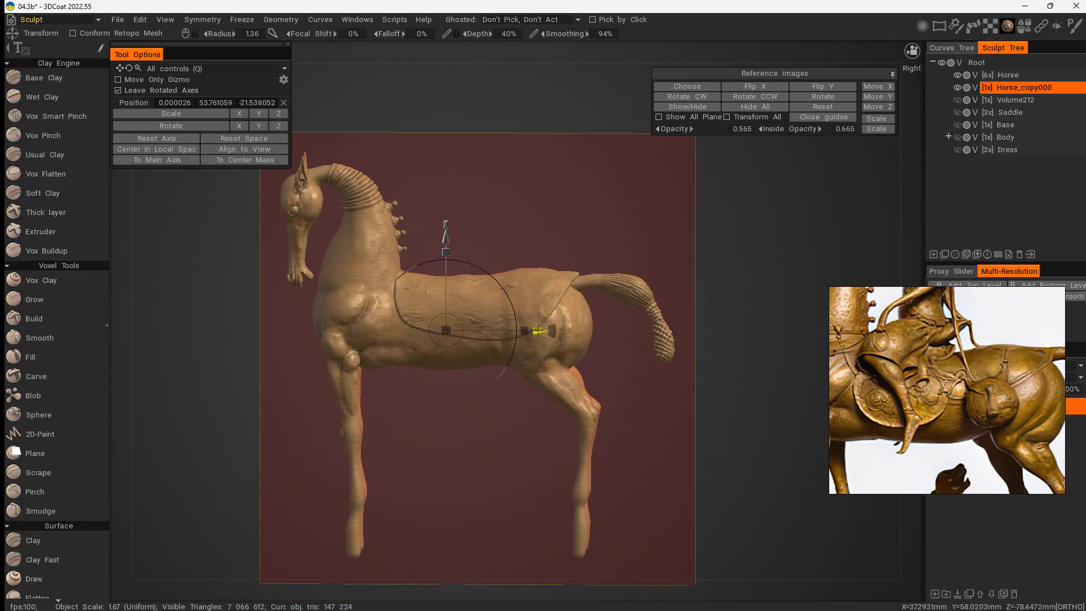
left_click_drag(732, 303, 719, 279)
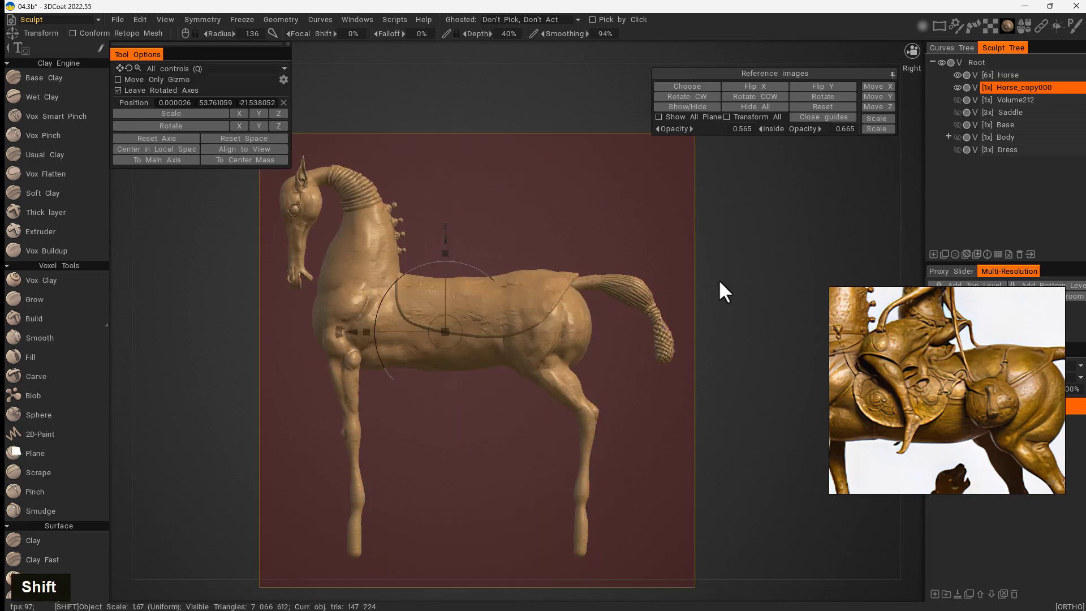
left_click_drag(637, 342, 656, 399, "alt")
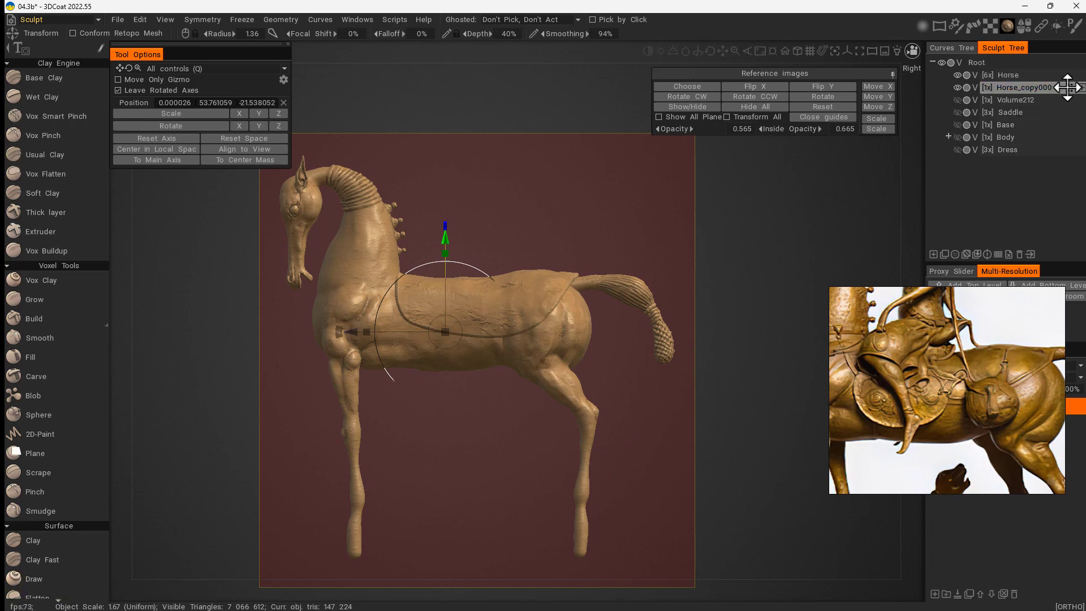
- Save the scene and merge Horse_copy000 into the Horse volume
key("ctrl")
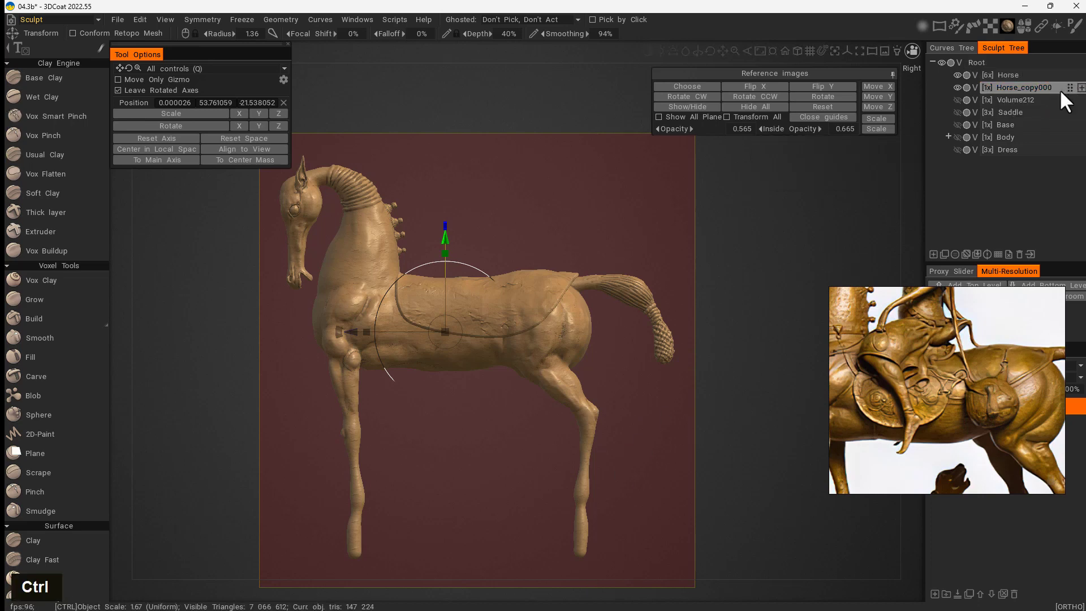
key("ctrl+s")
left_click(1070, 88, "shift")
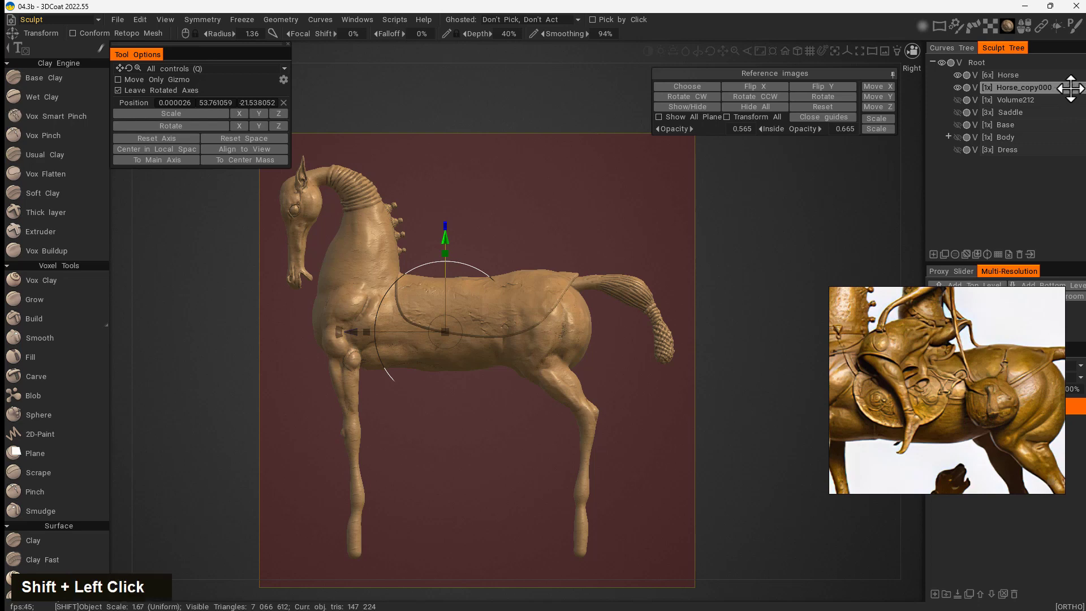
mouse_move(1070, 88)
left_mouse_down("shift")
mouse_move(1064, 78)
mouse_move(1052, 83)
left_mouse_up("shift")
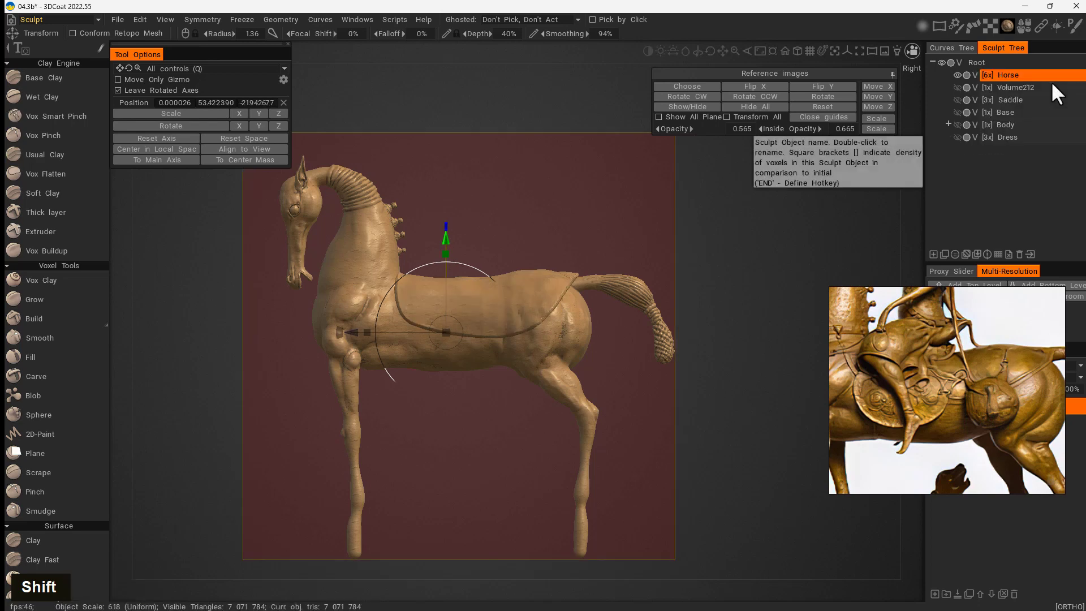
- Build up the saddle cloth's rear edge beside the tail base using the Build brush at 79% depth
left_click_drag(730, 339, 730, 422)
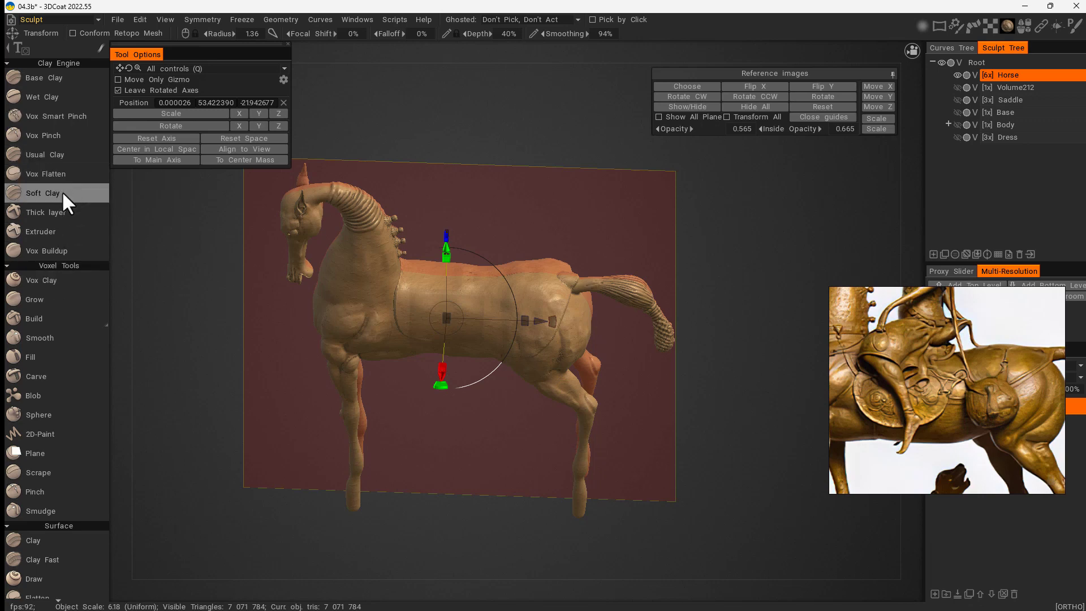
left_click(51, 319)
right_click_drag(695, 317, 821, 218)
middle_click_drag(821, 218, 471, 323)
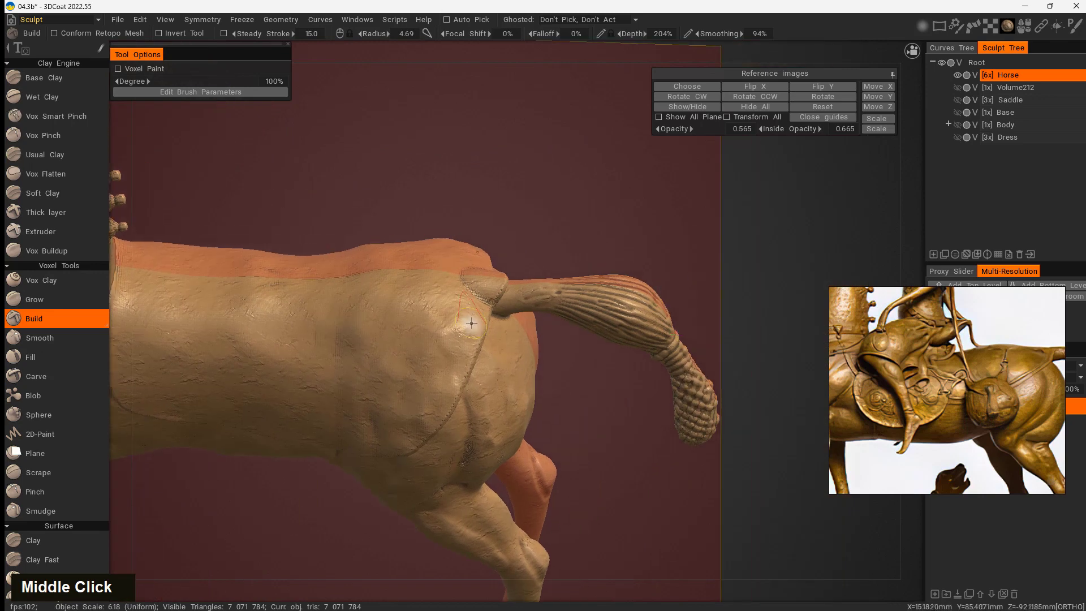
right_click_drag(471, 323, 477, 295)
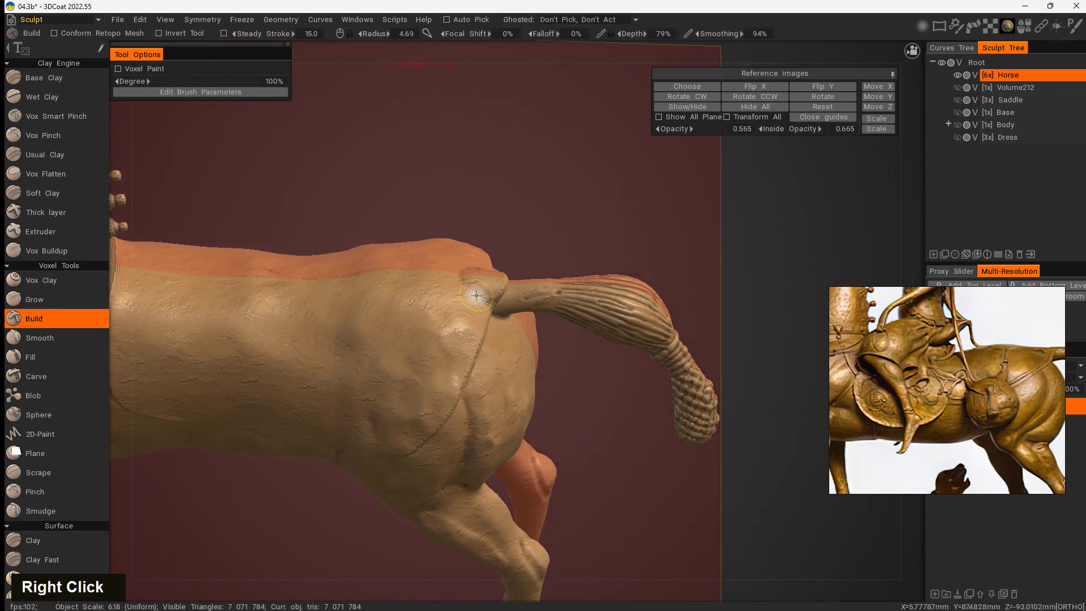
mouse_move(476, 295)
left_mouse_down()
mouse_move(493, 302)
mouse_move(475, 303)
mouse_move(472, 287)
left_mouse_up()
double_click(467, 282)
left_click_drag(582, 178, 537, 203)
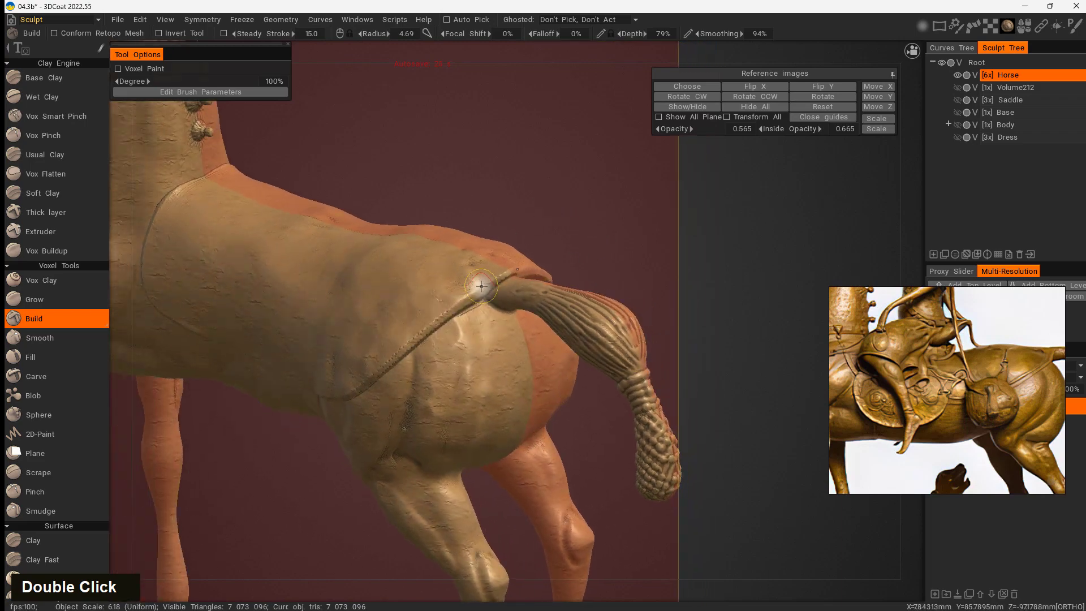
left_click_drag(441, 311, 448, 324)
mouse_move(693, 238)
left_mouse_down()
mouse_move(641, 188)
mouse_move(709, 313)
mouse_move(711, 300)
left_mouse_up()
left_click_drag(467, 262, 489, 282)
mouse_move(684, 333)
left_mouse_down()
mouse_move(744, 315)
mouse_move(753, 294)
mouse_move(759, 414)
mouse_move(764, 382)
mouse_move(681, 318)
mouse_move(623, 334)
left_mouse_up()
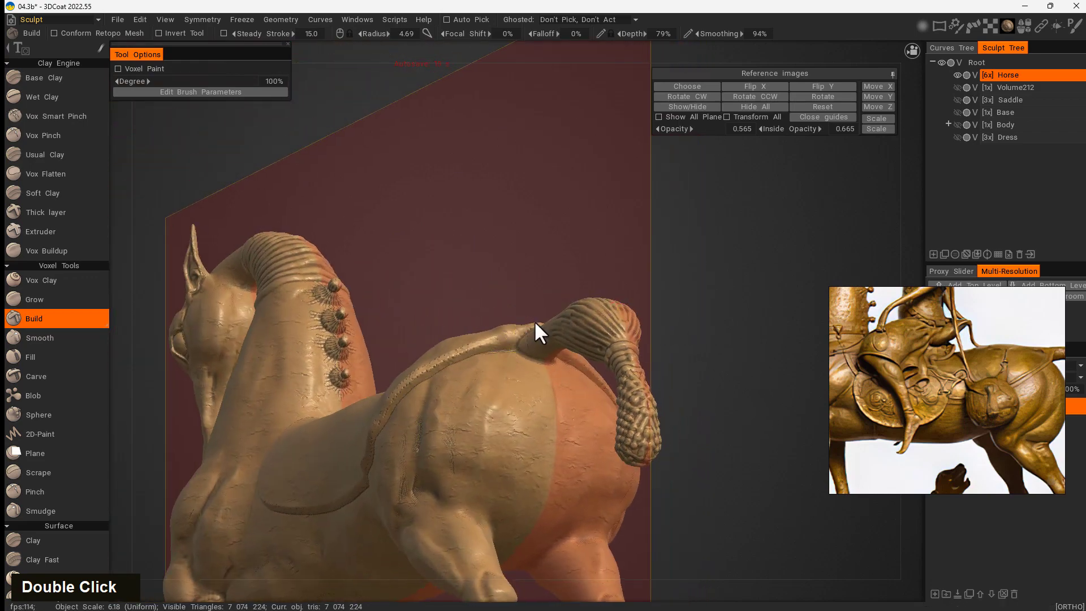
- Reshape the cloth's rear corner at the tail base using the Move brush with a 6.57 radius and 62% move degree
key("space")
left_click(437, 395)
right_click_drag(531, 335, 502, 341)
mouse_move(650, 266)
left_mouse_down()
mouse_move(692, 259)
mouse_move(509, 368)
left_mouse_up()
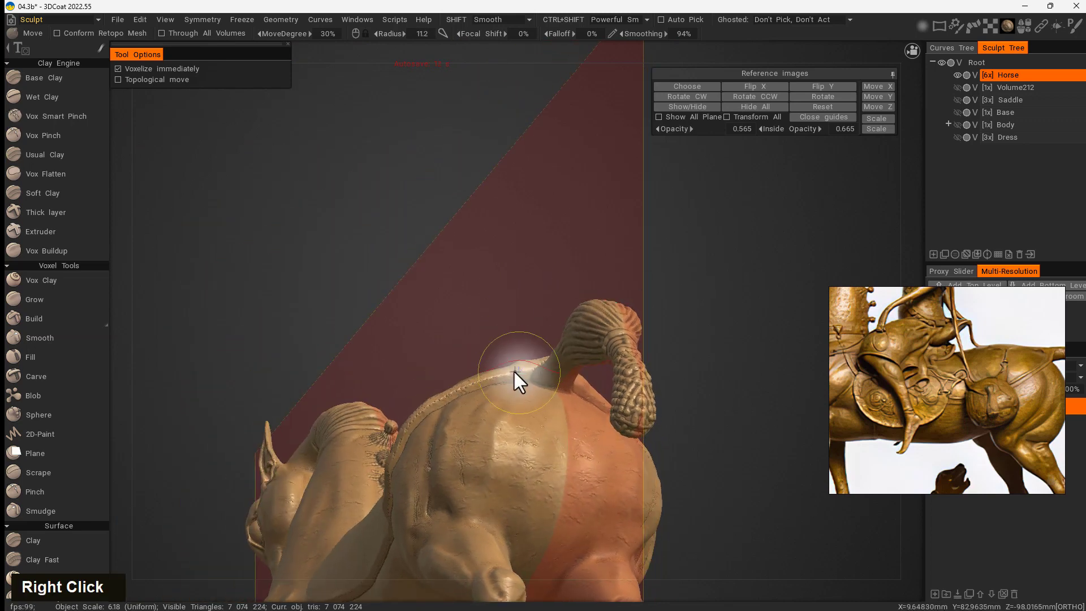
right_click_drag(514, 368, 502, 363)
left_click_drag(519, 367, 519, 374)
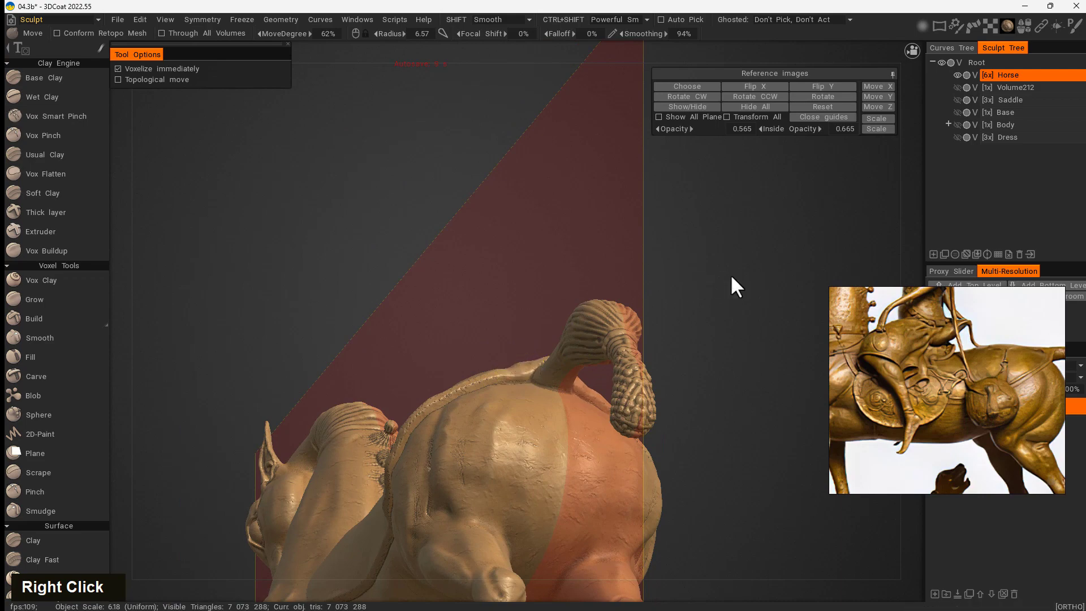
left_click_drag(731, 274, 686, 339)
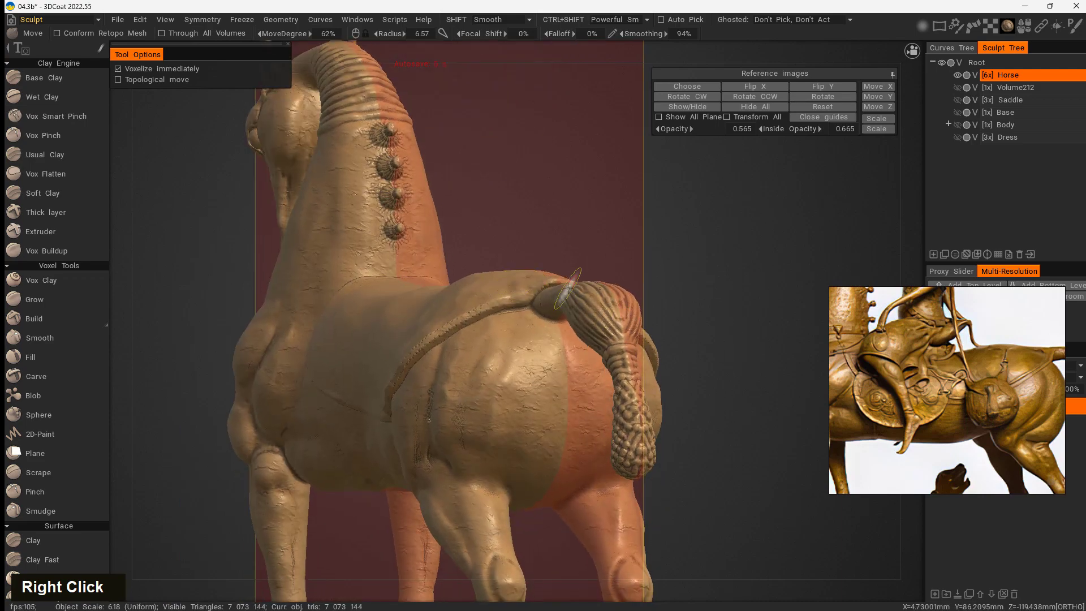
left_click_drag(699, 281, 813, 340)
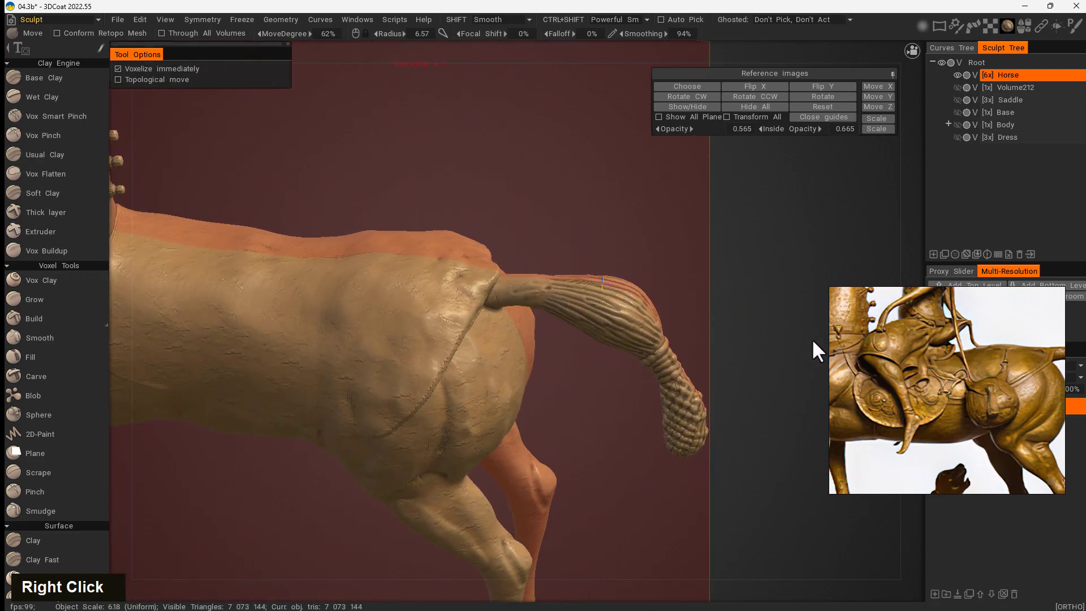
left_click_drag(484, 303, 486, 287)
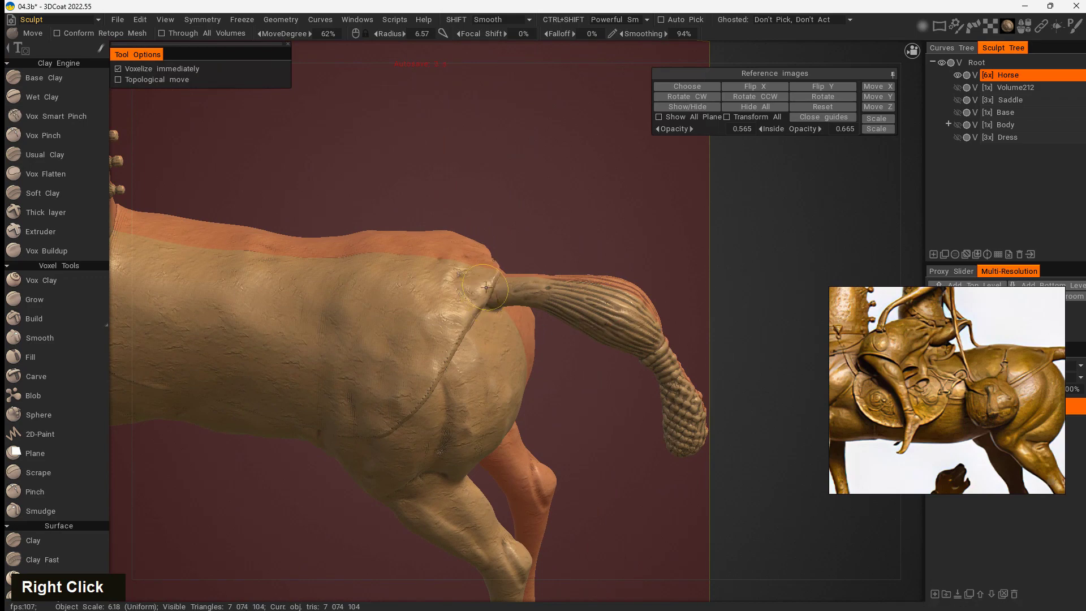
- Refine the cloth's rear edge just below the tail base with the Move brush at 6.57 radius
mouse_move(730, 277)
left_mouse_down()
mouse_move(751, 274)
mouse_move(707, 294)
left_mouse_up()
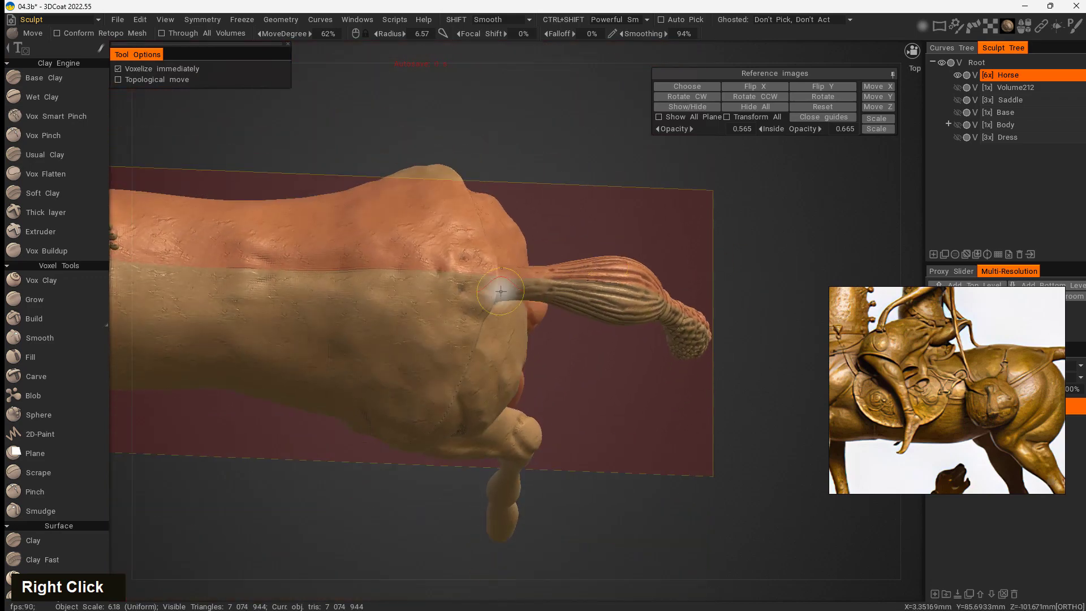
left_click_drag(501, 292, 478, 331)
left_click_drag(440, 517, 440, 481)
left_click_drag(484, 294, 483, 293)
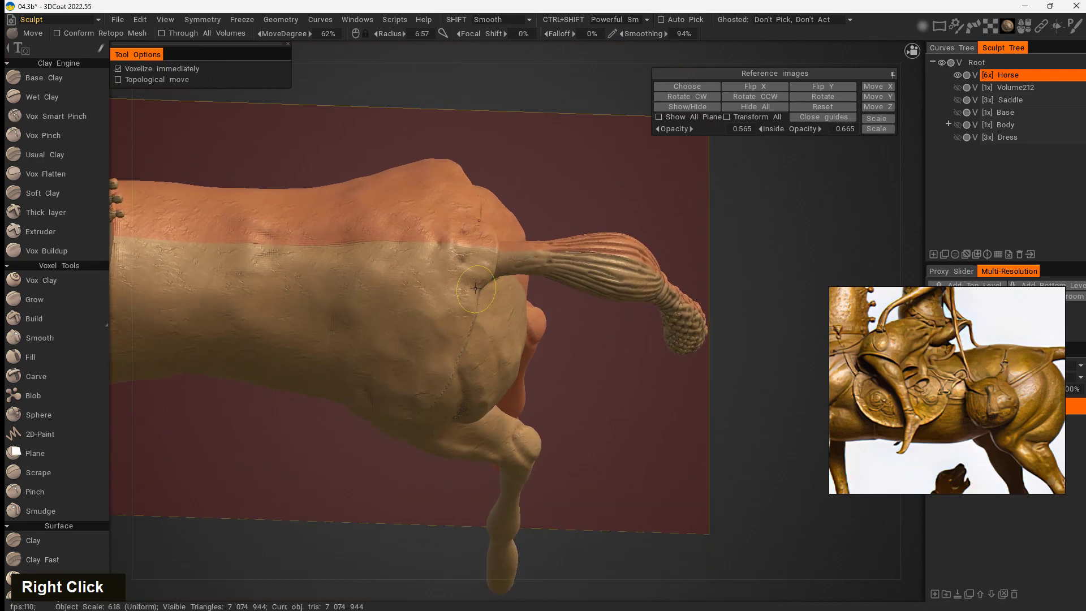
left_click_drag(736, 426, 697, 310)
middle_click_drag(697, 310, 666, 441)
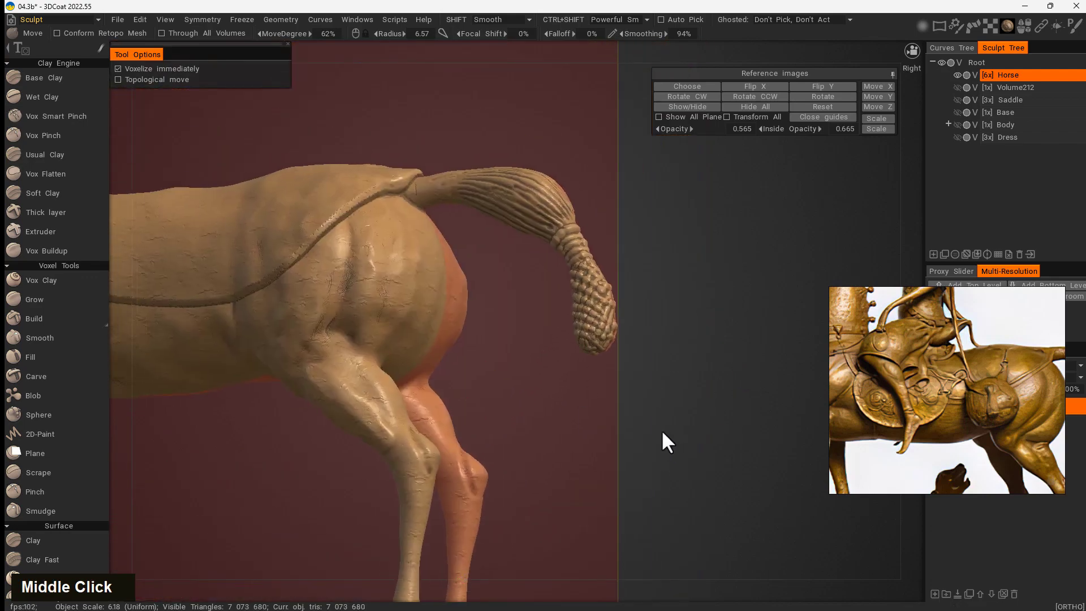
- Show the Saddle volume and examine how it sits over the cloth on the horse's back
right_click_drag(667, 441, 630, 451)
key("shift")
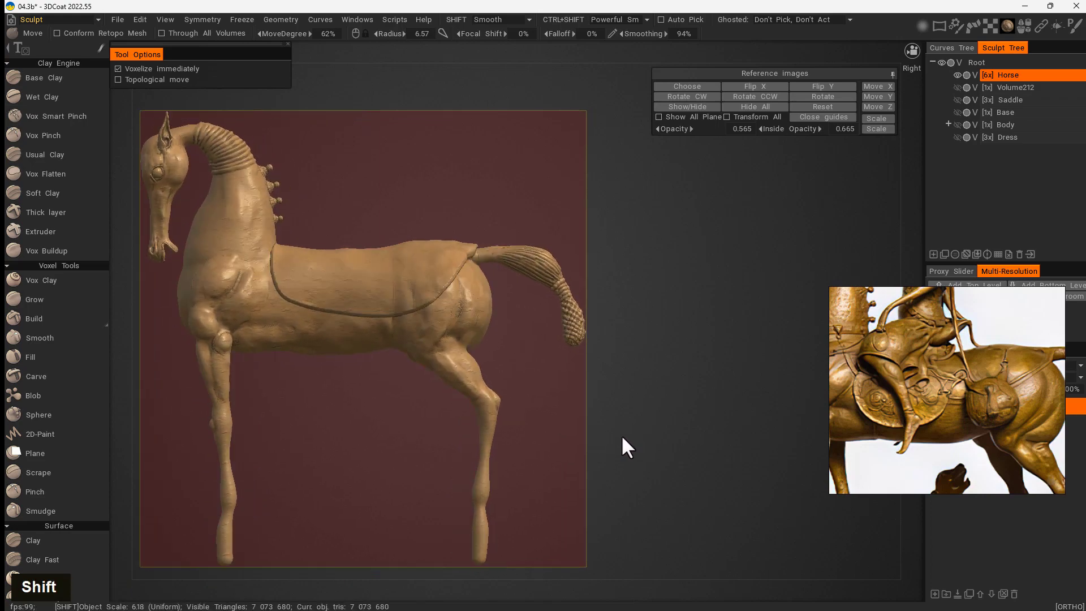
middle_click_drag(636, 315, 698, 359, "alt")
left_click_drag(697, 358, 661, 433, "alt")
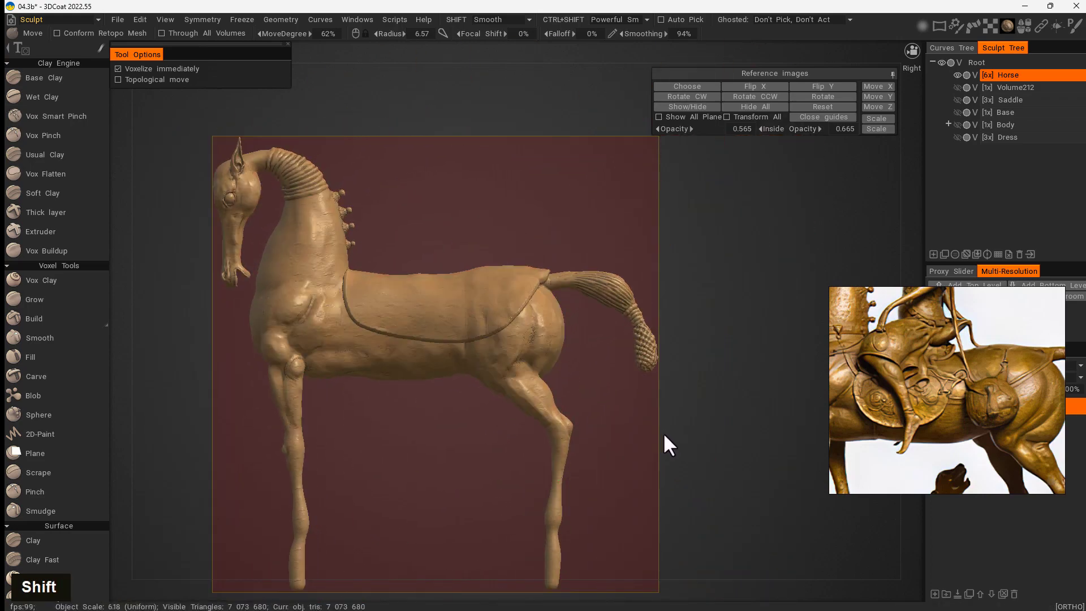
left_click(956, 99)
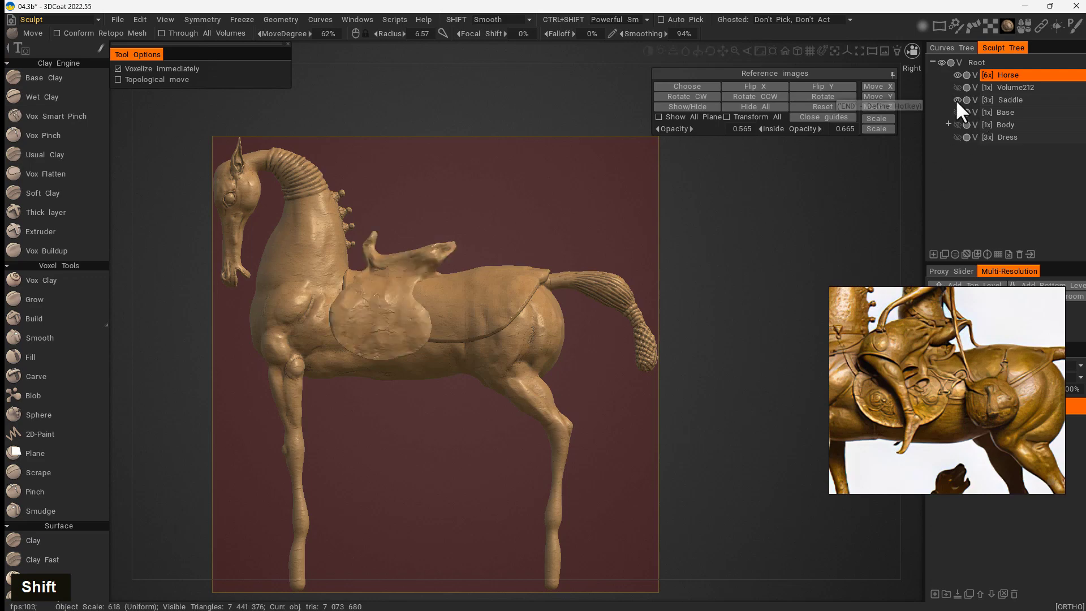
left_click_drag(708, 401, 686, 444, "alt")
right_click_drag(602, 424, 698, 468)
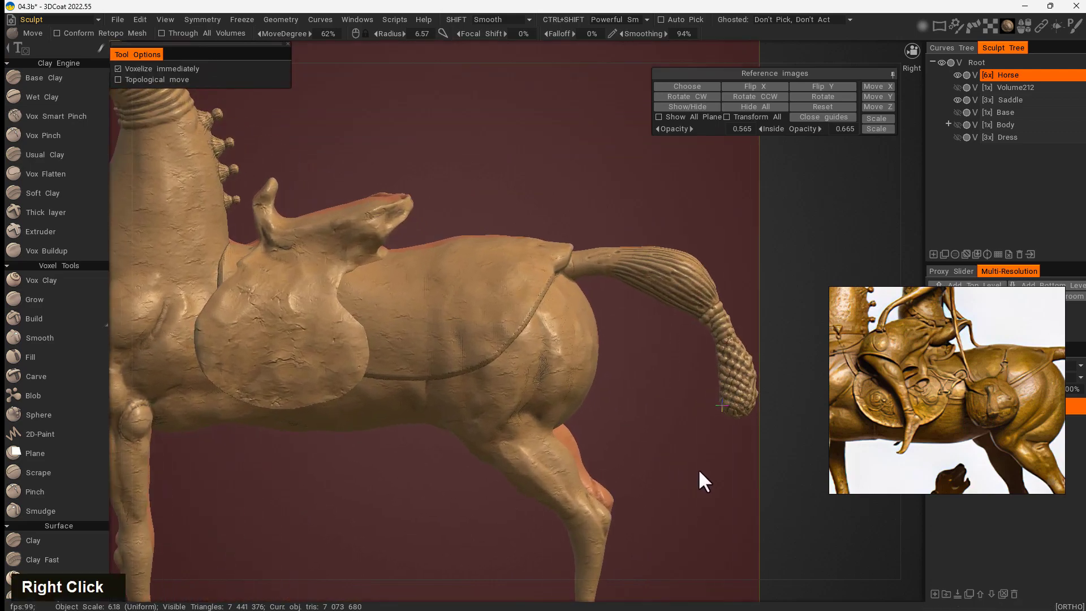
left_click_drag(699, 471, 671, 463, "alt")
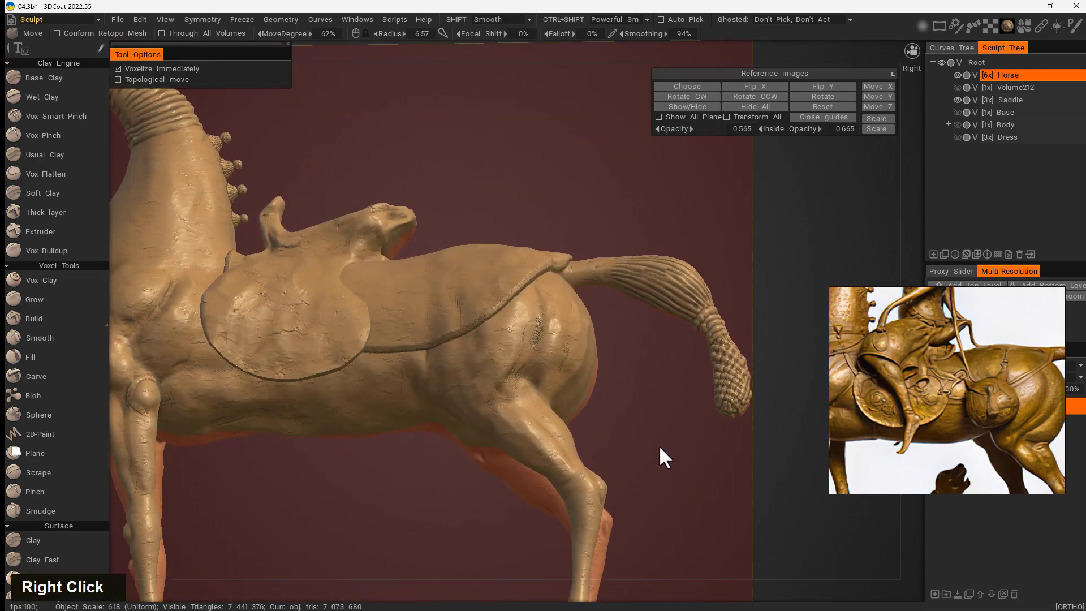
- Undo the rear-edge sculpting and the merge to separate Horse_copy000 from the Horse, and delete hidden geometry
key("ctrl+z")
key("ctrl+z")
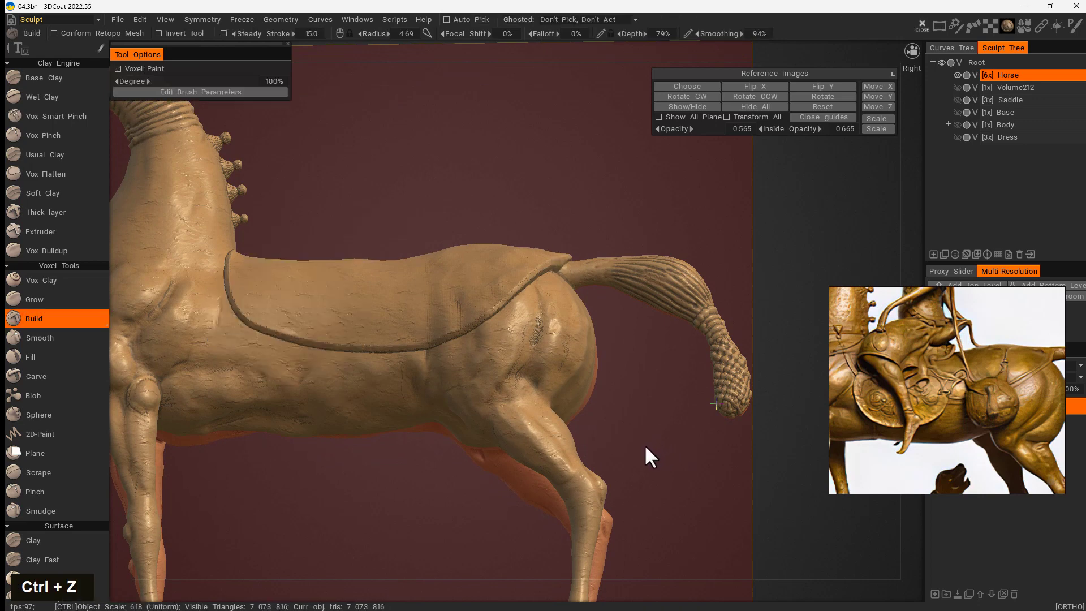
key("ctrl+z")
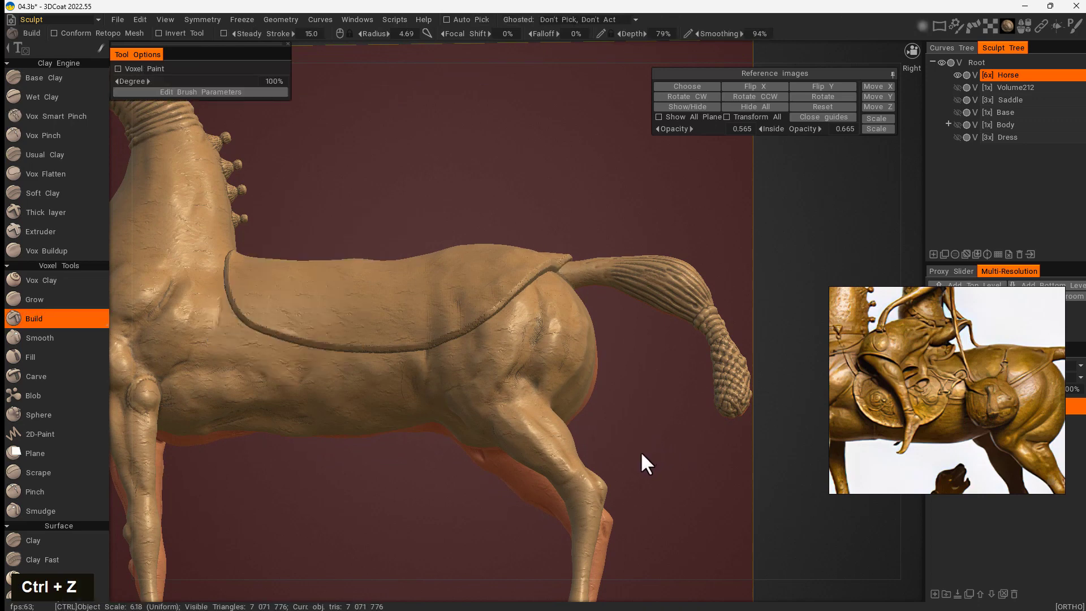
key("ctrl+z")
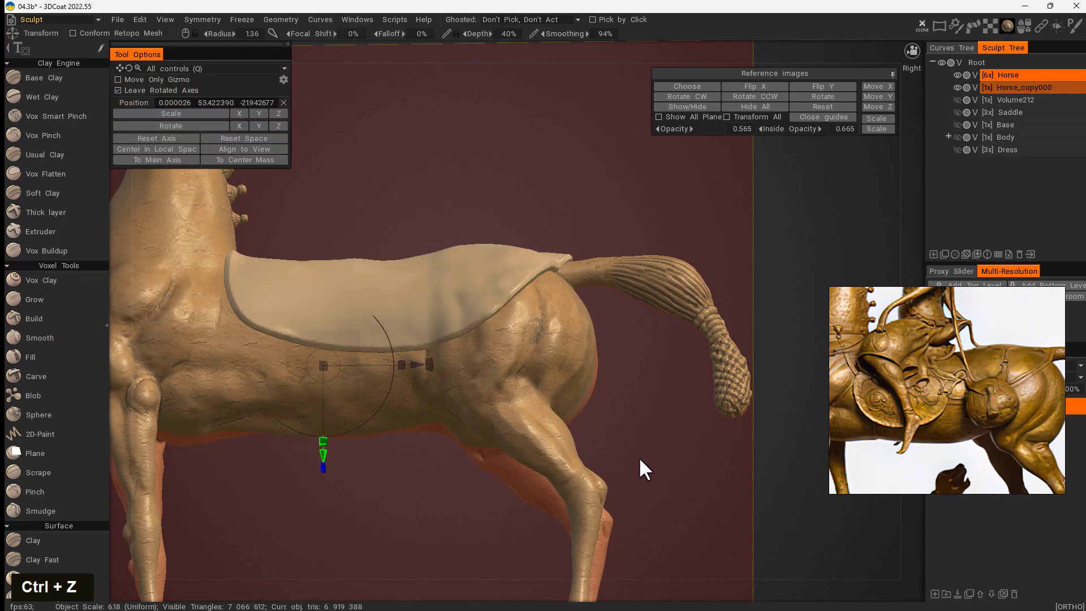
key("ctrl+z")
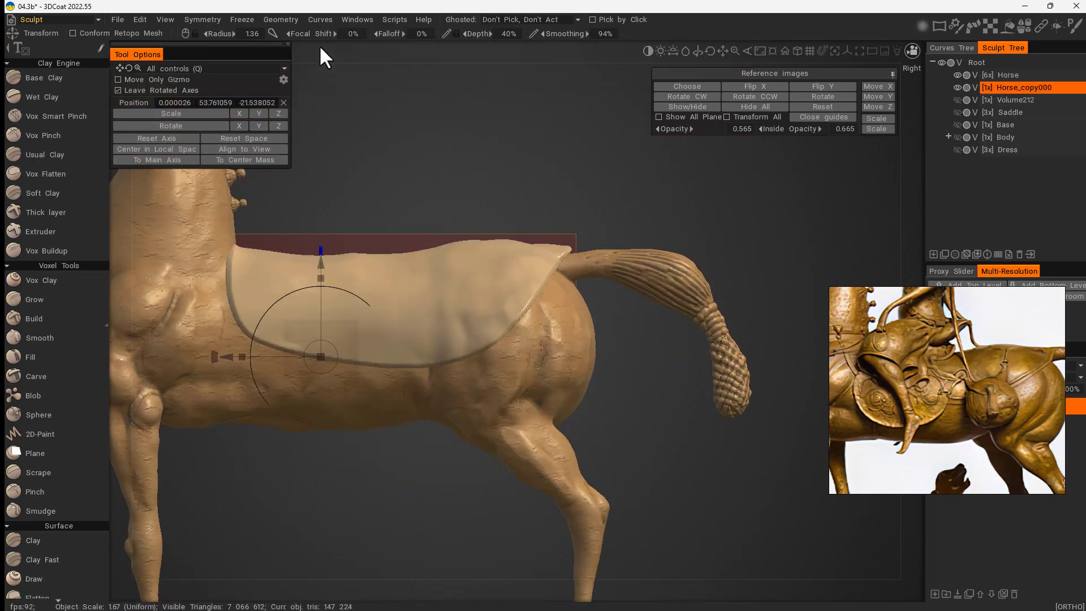
left_click(283, 18)
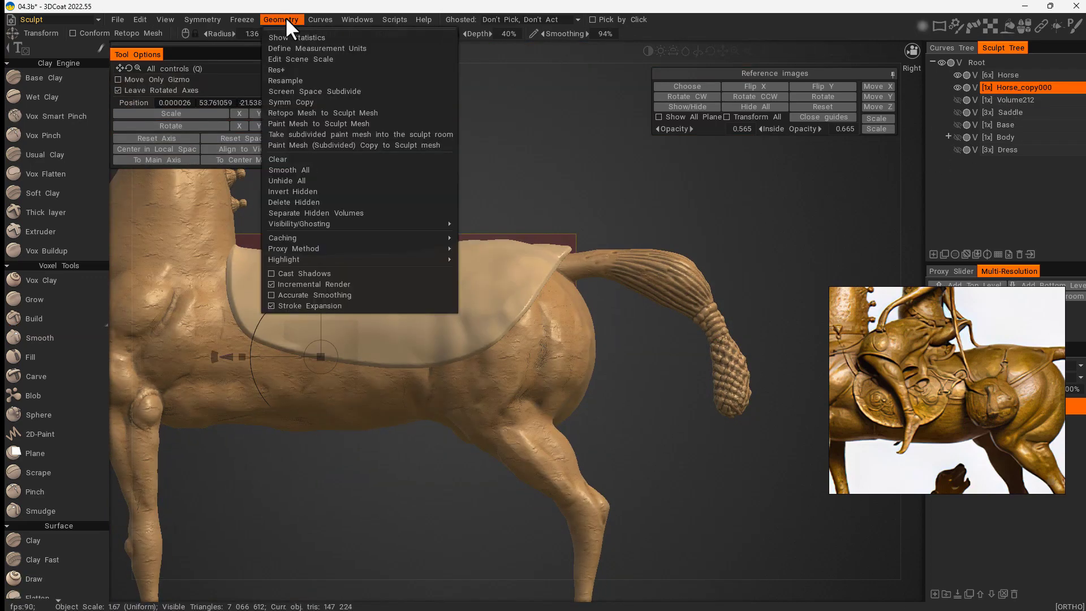
left_click(320, 202)
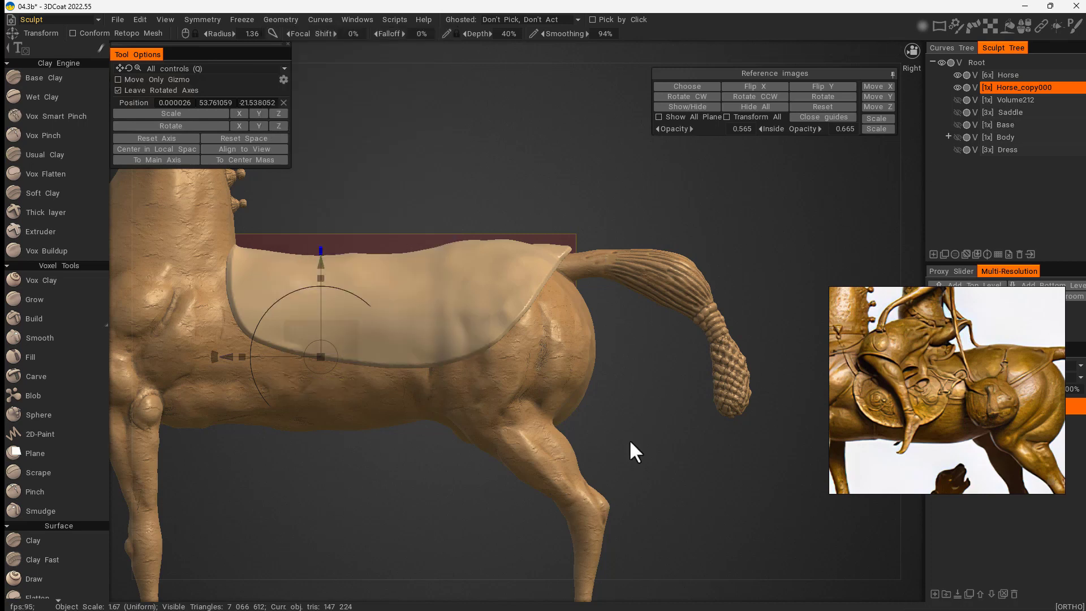
- Show the Saddle volume and reposition Horse_copy000 on the horse's back at about Y 53.40 and Z -22.99
left_click_drag(630, 449, 379, 346)
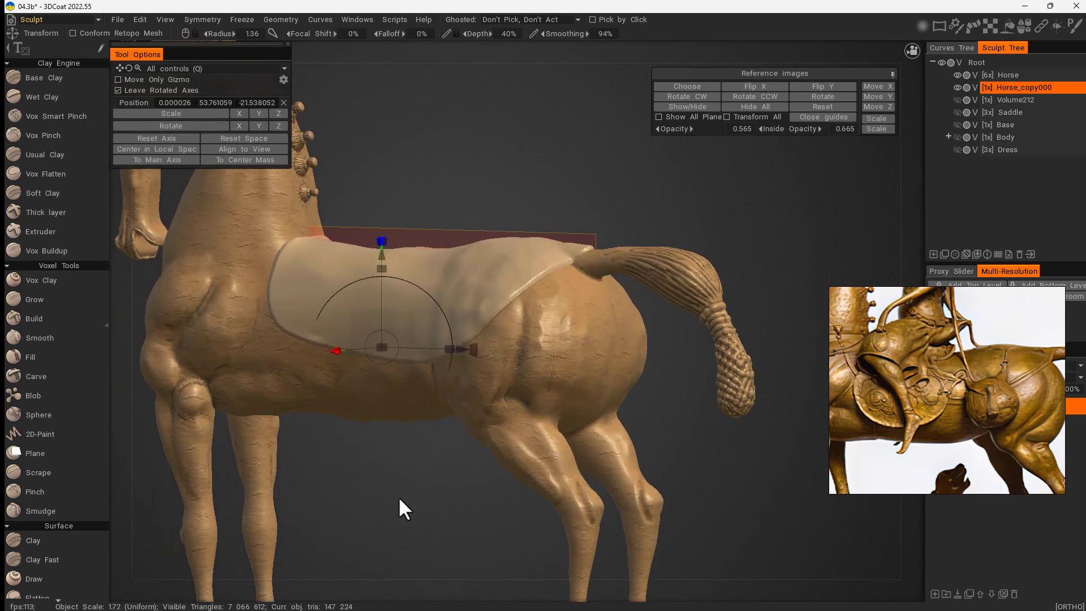
left_click_drag(400, 507, 425, 387)
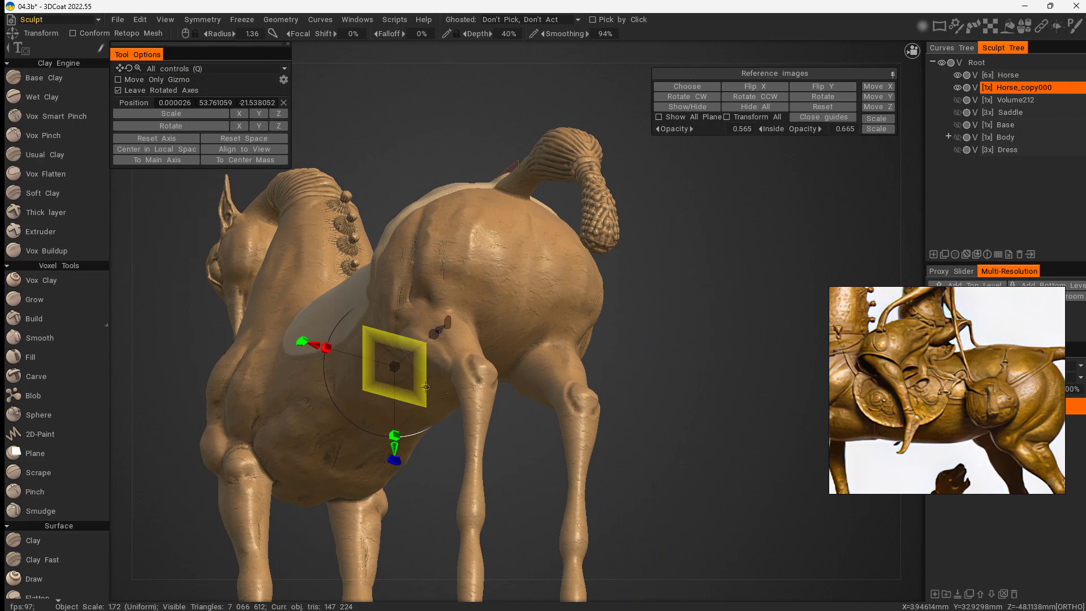
left_click(958, 112)
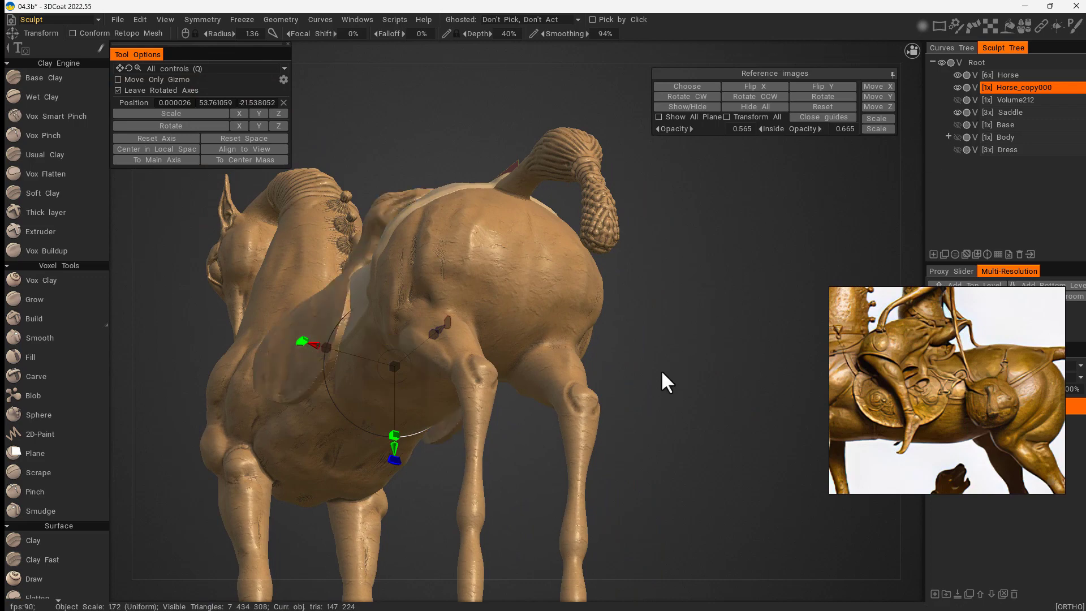
left_click_drag(662, 373, 730, 422)
left_click_drag(350, 412, 350, 413)
left_click_drag(407, 498, 364, 348)
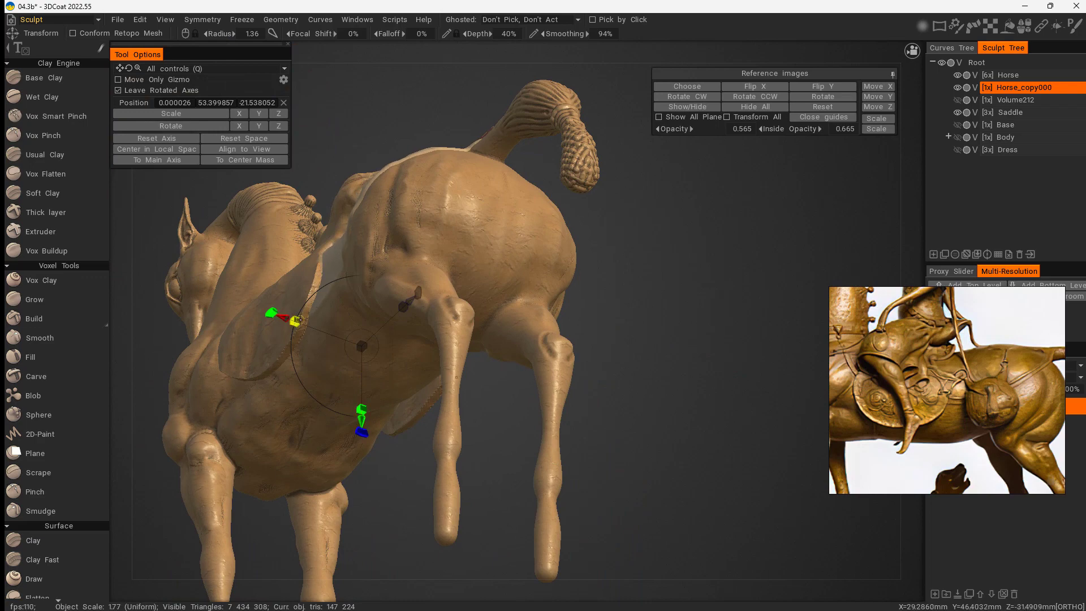
left_click_drag(300, 320, 737, 359)
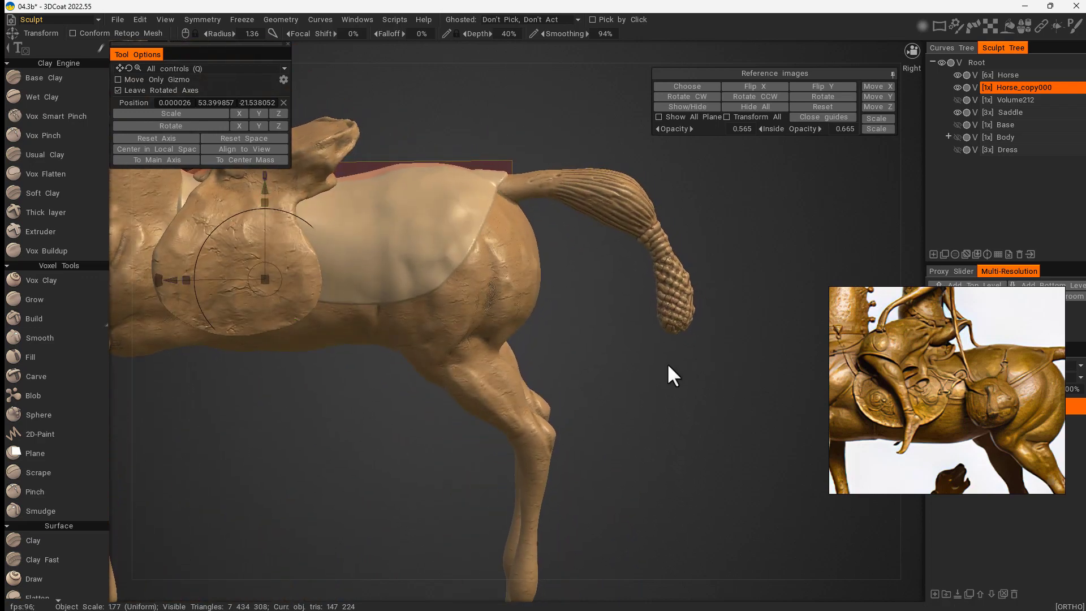
middle_click_drag(668, 367, 645, 424)
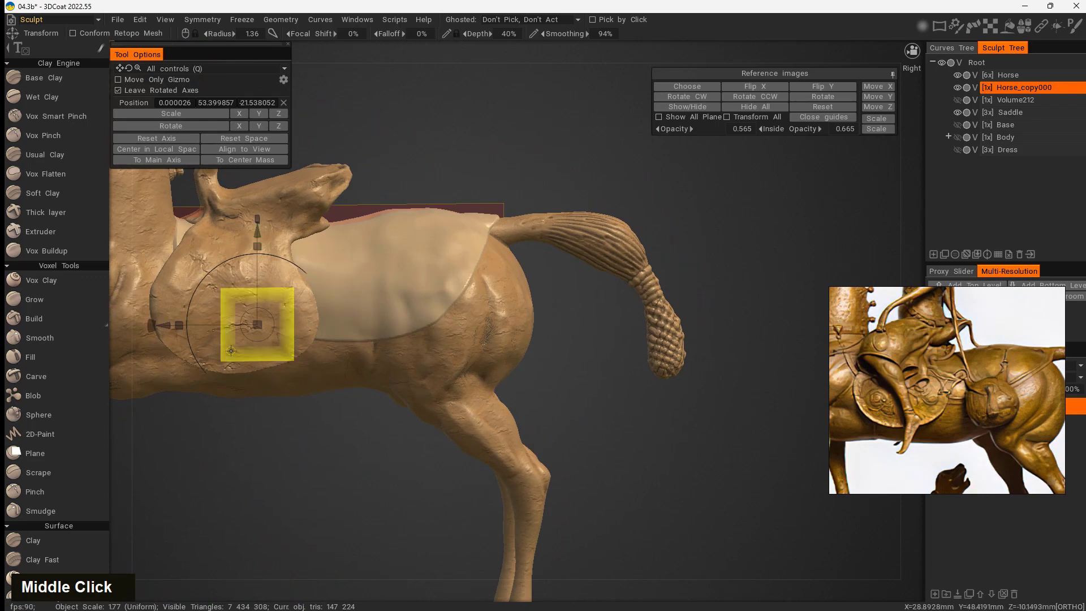
left_click_drag(164, 323, 168, 324)
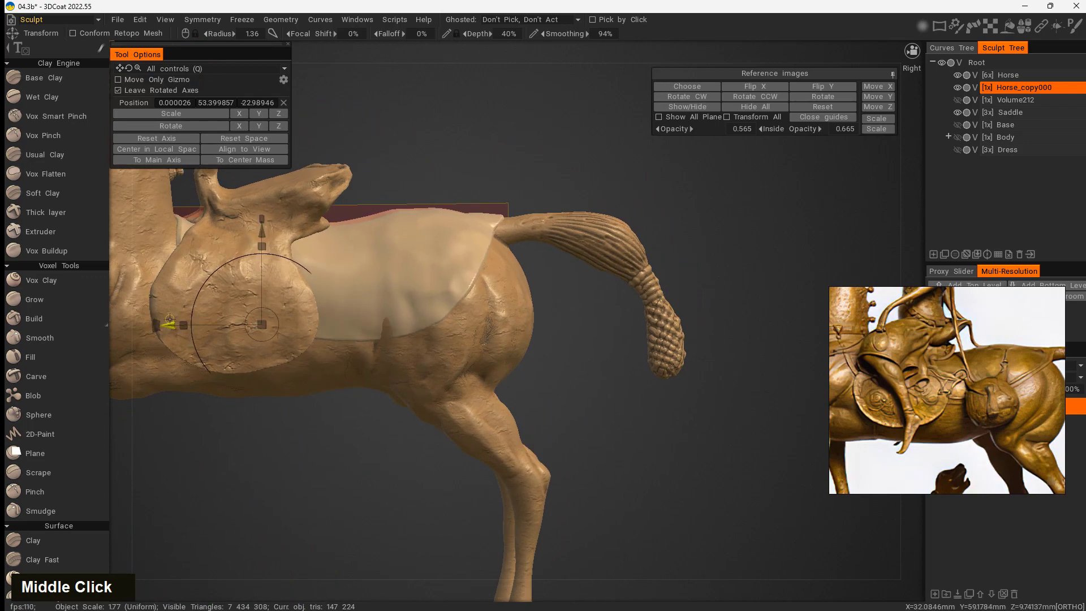
middle_click_drag(567, 381, 358, 259)
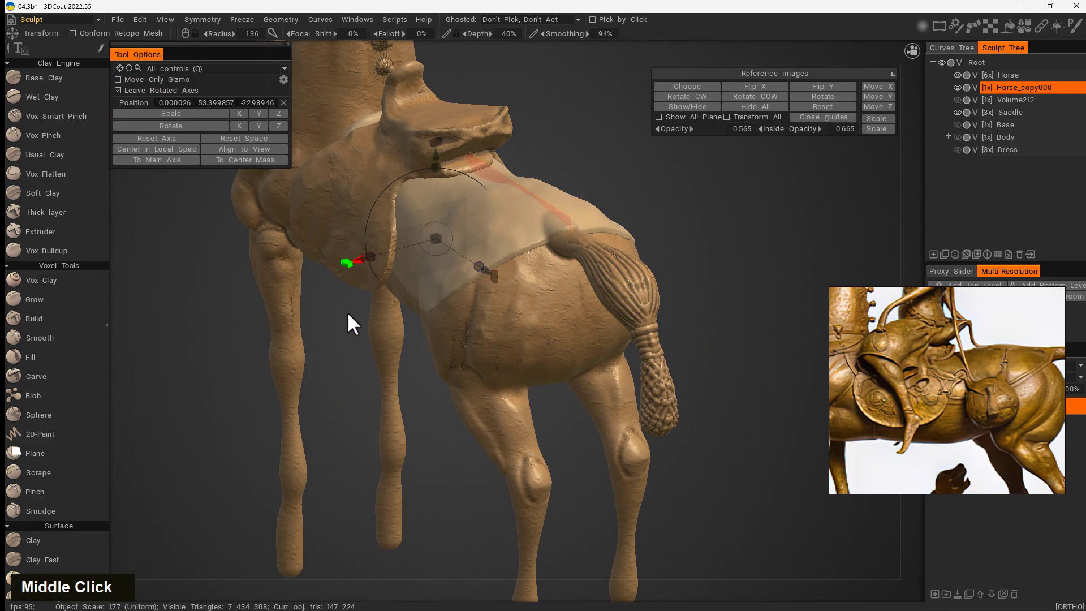
- Reshape the cloth's side behind the saddle using the Move brush with a 20.3 radius and 62% move degree
key("space")
left_click(241, 405)
middle_click_drag(241, 404, 443, 236)
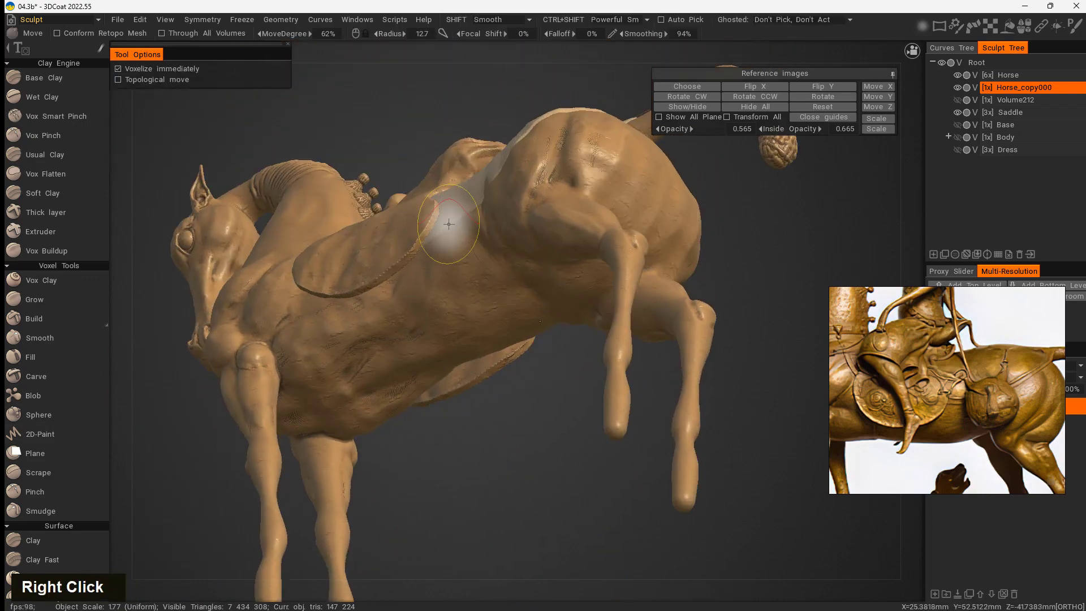
right_click_drag(448, 218, 480, 236)
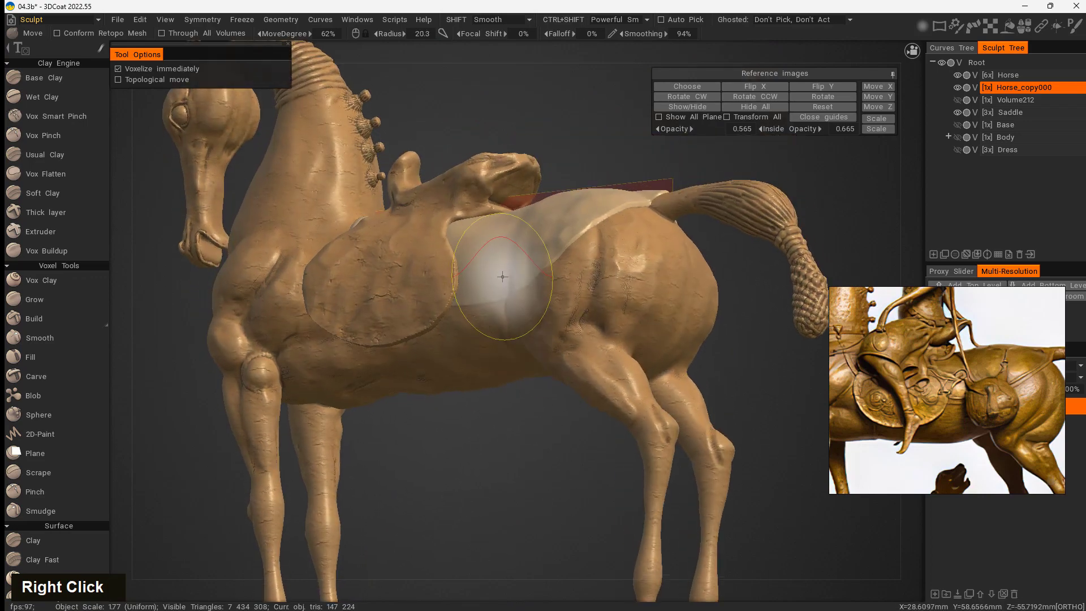
mouse_move(495, 412)
left_mouse_down()
mouse_move(482, 258)
mouse_move(450, 284)
left_mouse_up()
mouse_move(577, 85)
left_mouse_down()
mouse_move(589, 120)
mouse_move(688, 218)
left_mouse_up()
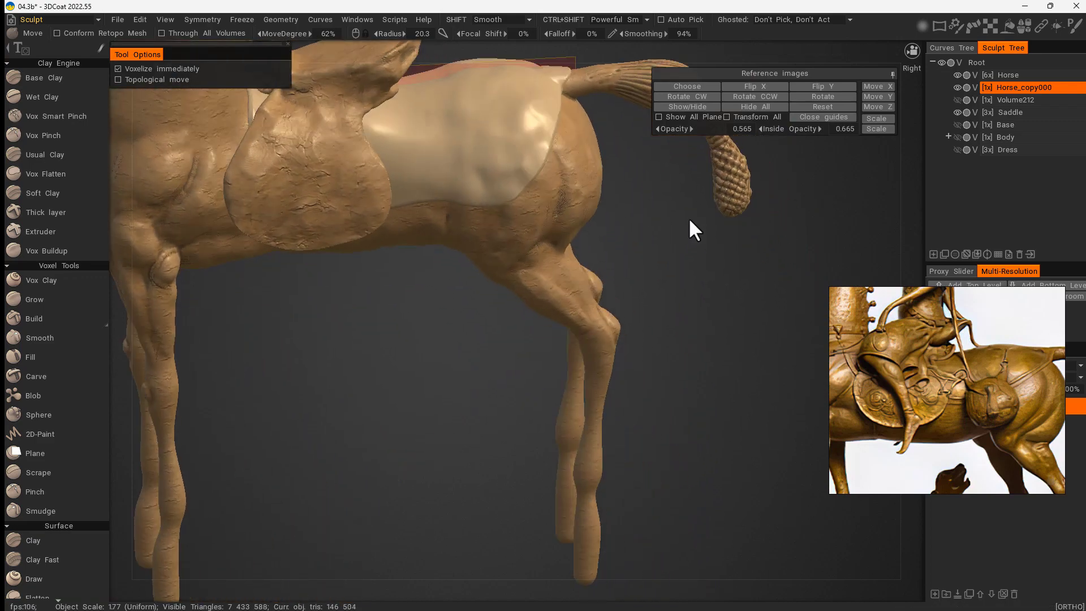
middle_click_drag(688, 217, 659, 350)
- Reshape the cloth's rear edge around the tail base with the Move brush at 8.02 to 10.4 radius
left_click_drag(658, 352, 538, 199)
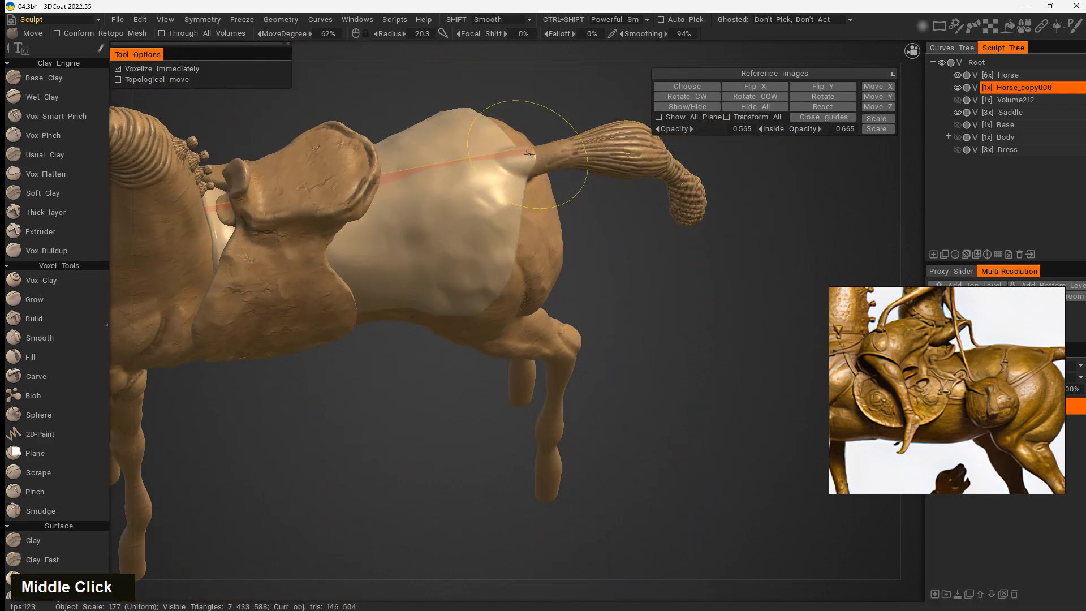
left_click_drag(667, 341, 668, 391)
right_click_drag(535, 334, 503, 323)
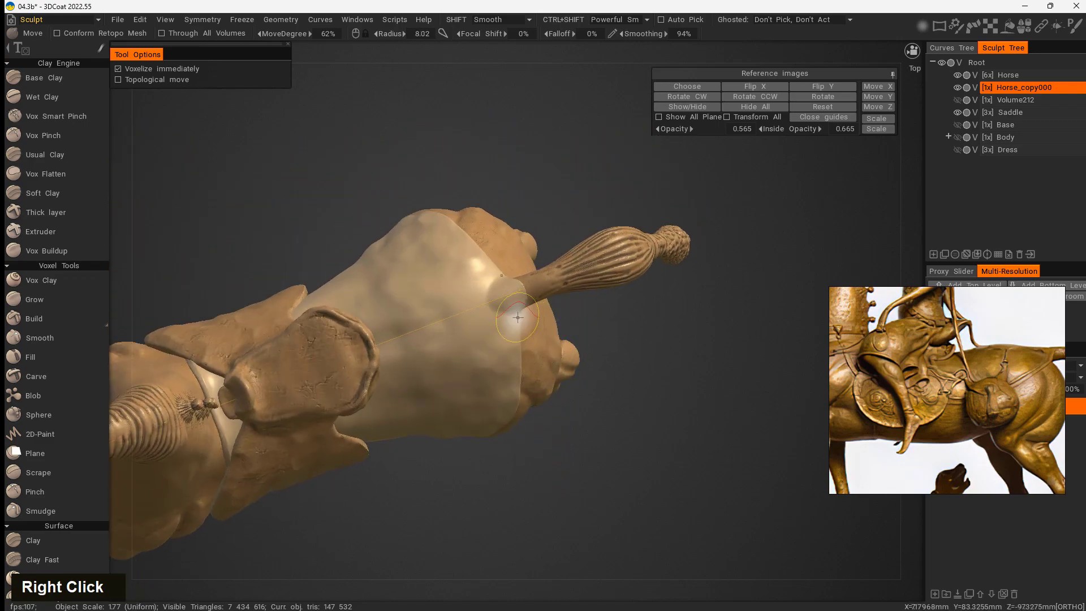
left_click_drag(519, 338, 577, 424)
scroll(547, 351, "up", 3)
left_click_drag(546, 350, 574, 363)
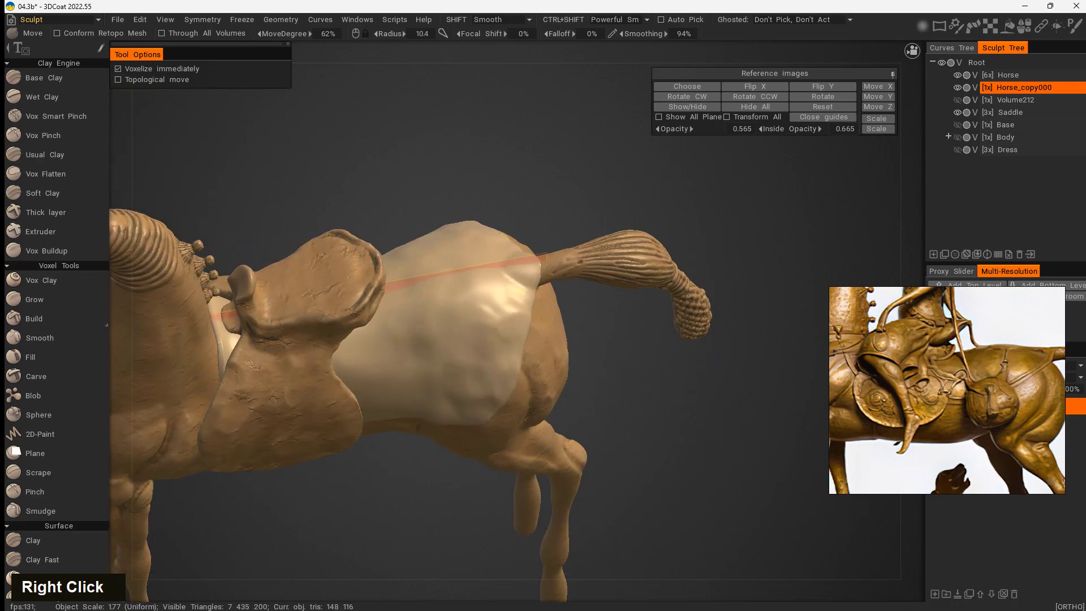
- Adjust the cloth's rear tip, rump contour and front edge beside the neck with the Move brush at 17.9 radius
right_click_drag(572, 362, 538, 293)
mouse_move(618, 446)
right_mouse_down()
mouse_move(581, 454)
mouse_move(412, 388)
mouse_move(400, 411)
mouse_move(568, 340)
mouse_move(615, 333)
right_mouse_up()
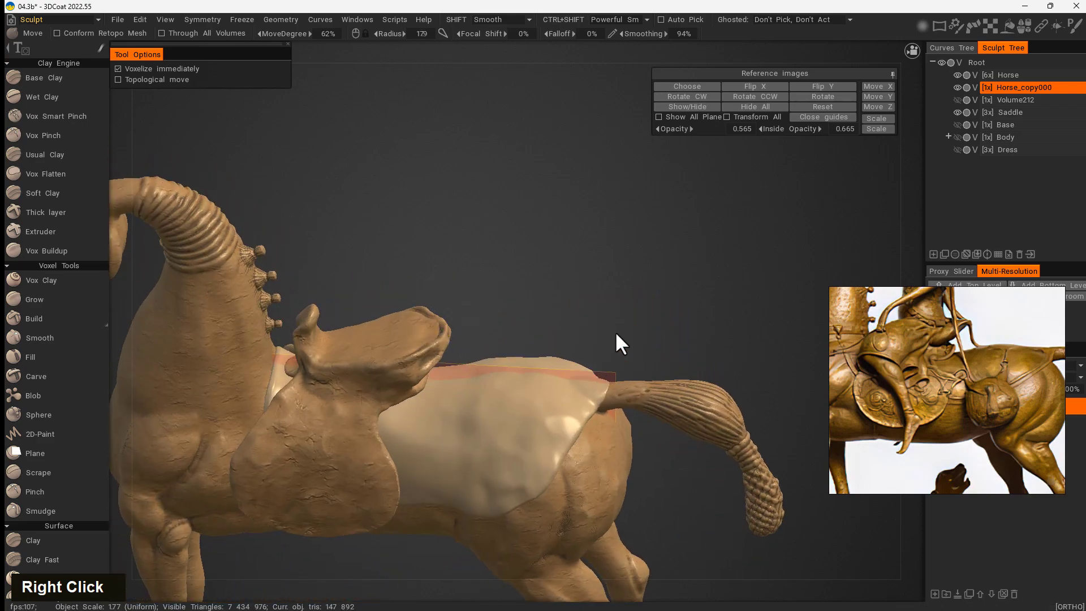
middle_click_drag(615, 344, 643, 187)
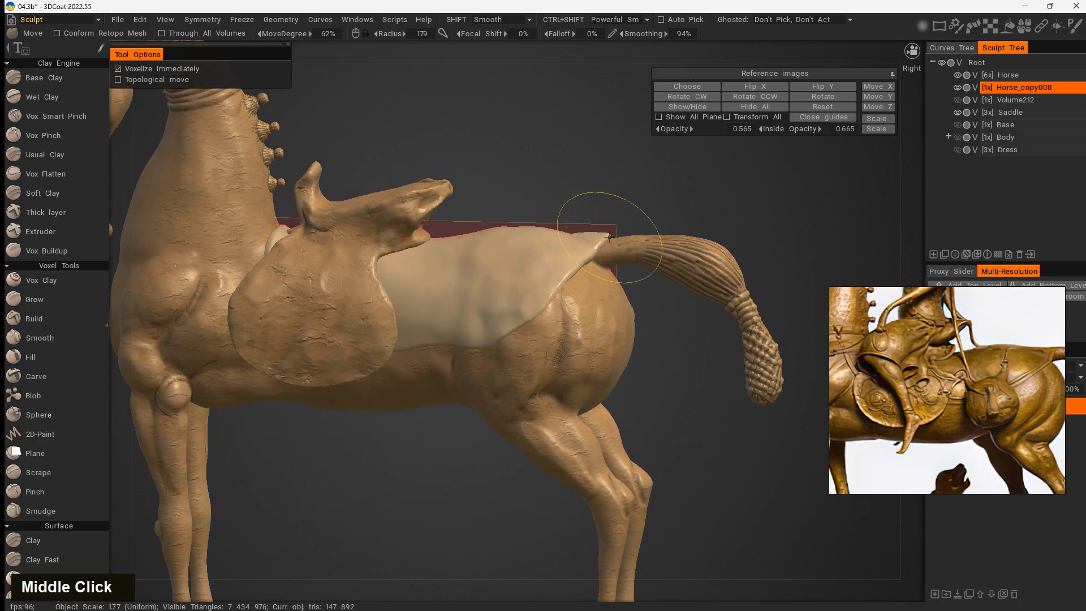
left_click_drag(609, 237, 608, 234)
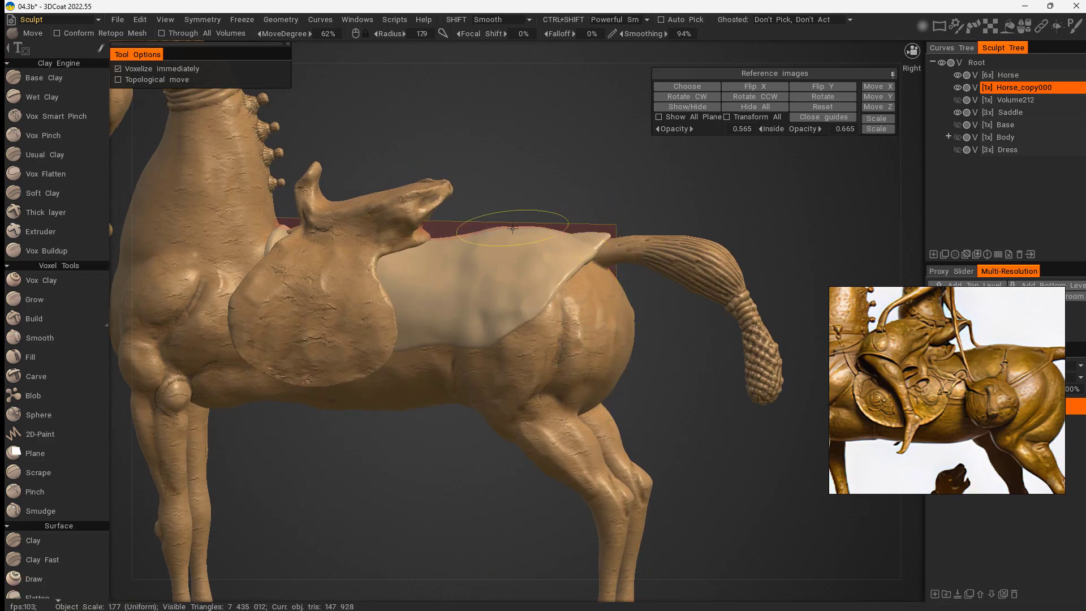
left_click_drag(512, 231, 512, 235)
mouse_move(428, 461)
left_mouse_down()
mouse_move(427, 470)
mouse_move(479, 468)
mouse_move(368, 407)
left_mouse_up()
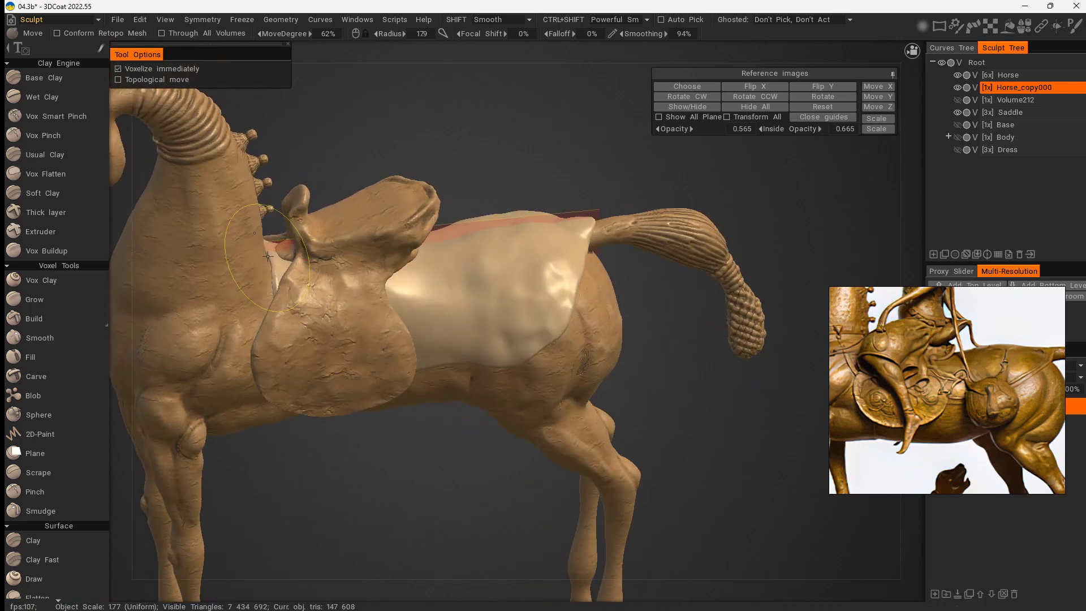
mouse_move(269, 254)
left_mouse_down()
mouse_move(274, 290)
mouse_move(281, 259)
mouse_move(269, 284)
left_mouse_up()
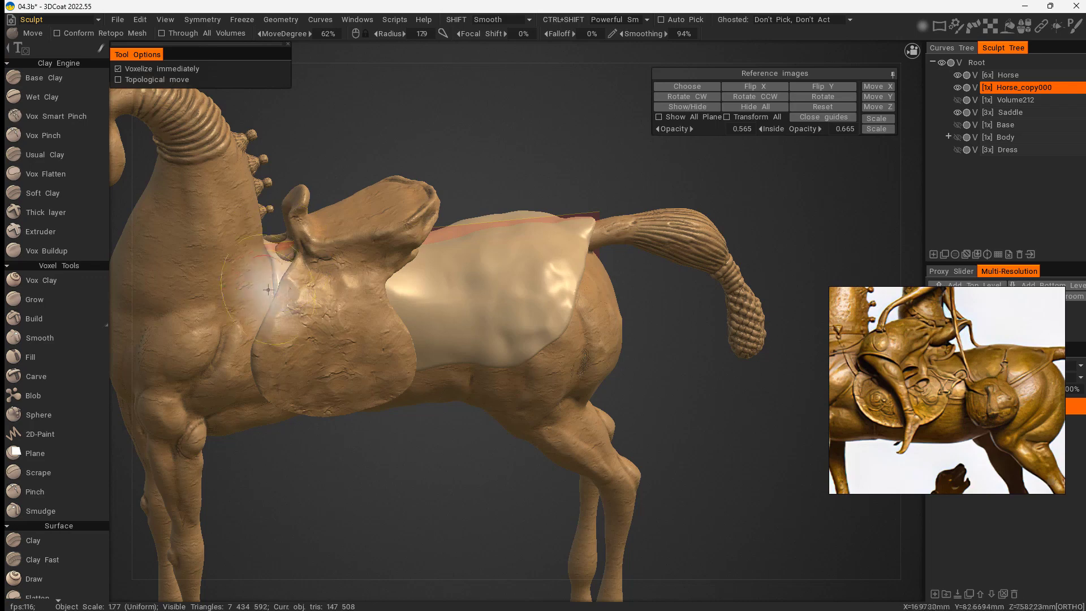
- Reshape the cloth's lower edge behind the saddle and its curve over the haunch with the Move brush at 8.38 to 9.28 radius
mouse_move(405, 496)
left_mouse_down()
mouse_move(436, 271)
mouse_move(354, 465)
mouse_move(299, 475)
mouse_move(283, 439)
mouse_move(617, 380)
mouse_move(681, 242)
mouse_move(674, 295)
mouse_move(691, 422)
mouse_move(705, 432)
mouse_move(656, 440)
left_mouse_up()
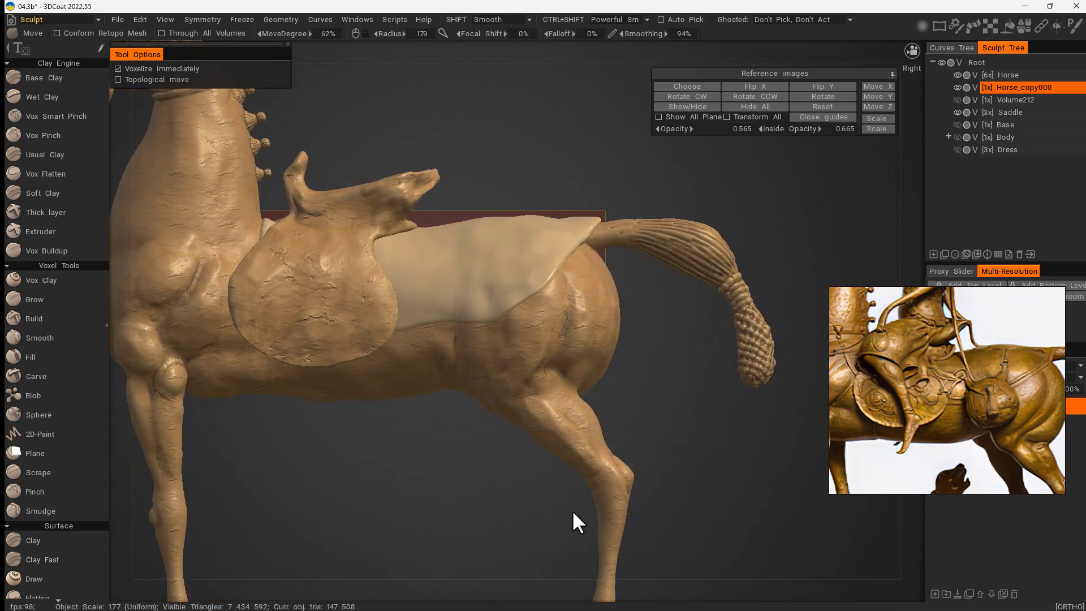
right_click_drag(509, 319, 491, 320)
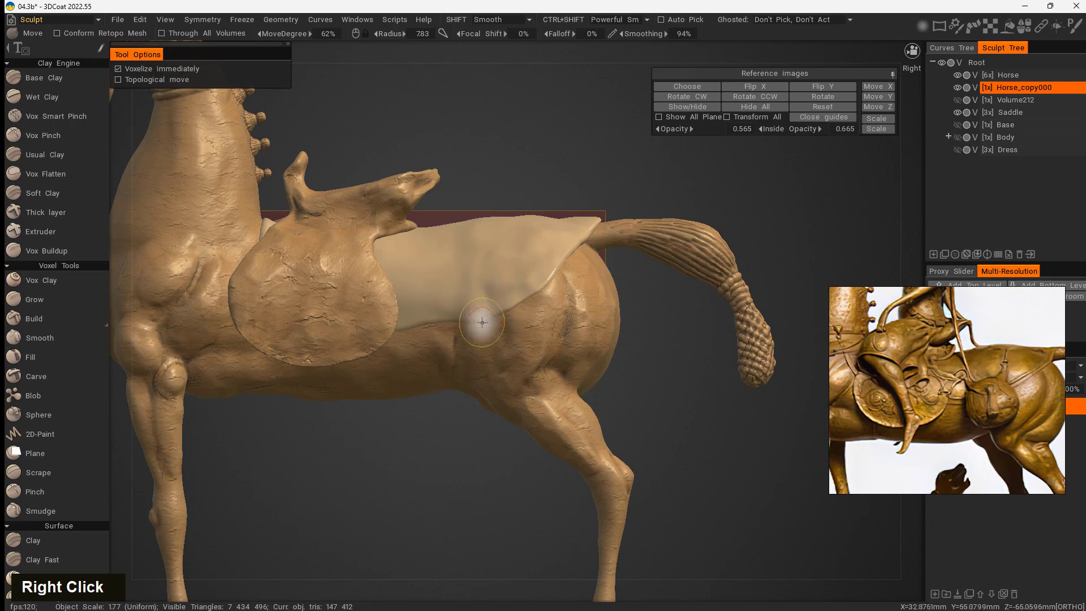
left_click_drag(428, 450, 440, 467)
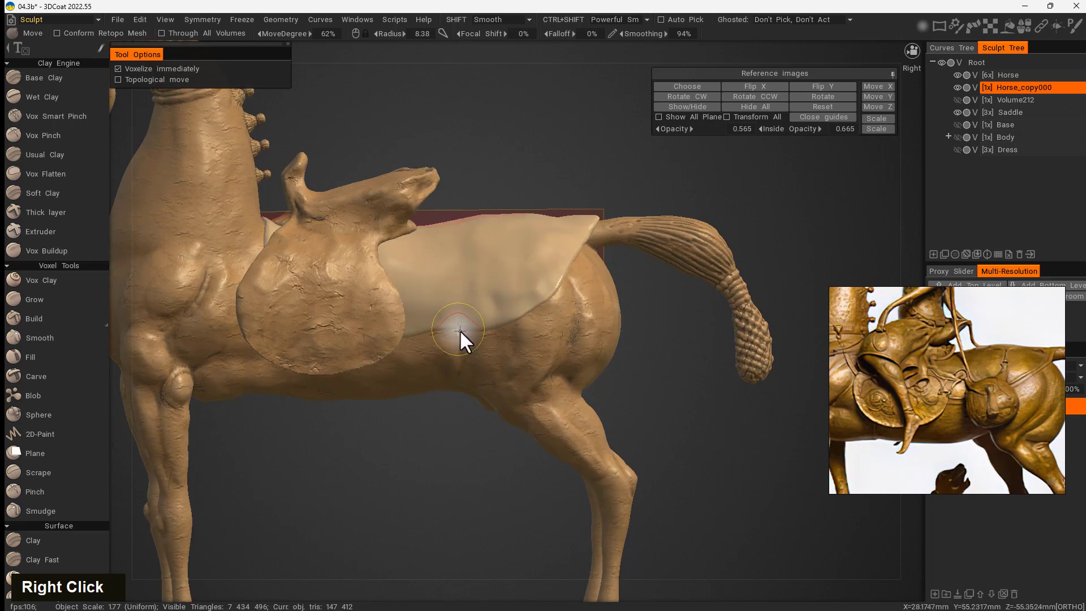
right_click_drag(460, 330, 462, 331)
left_click_drag(457, 330, 433, 336)
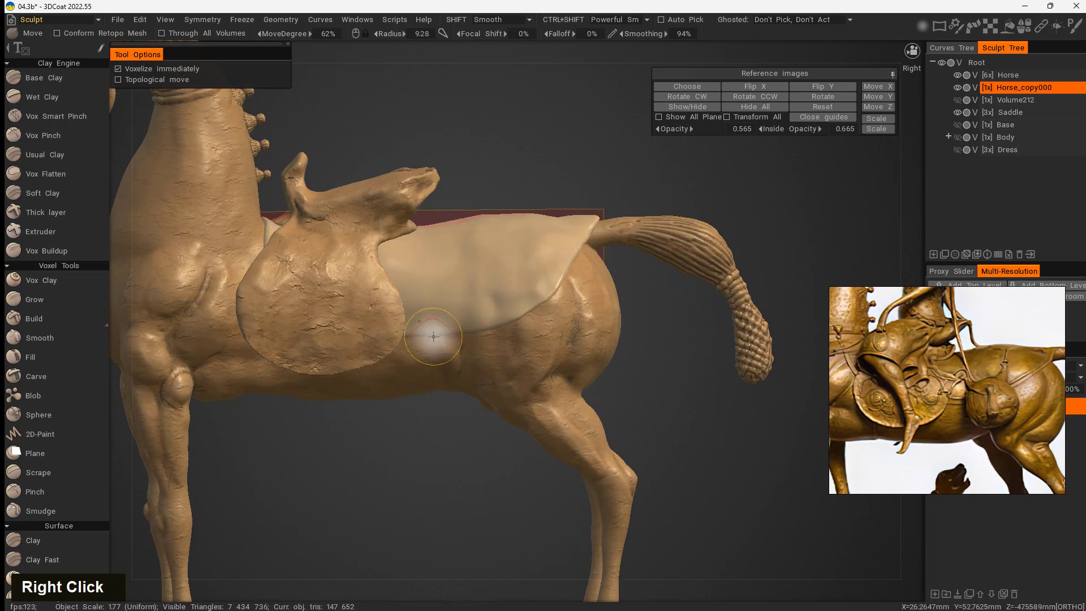
mouse_move(553, 311)
left_mouse_down()
mouse_move(547, 298)
mouse_move(525, 310)
left_mouse_up()
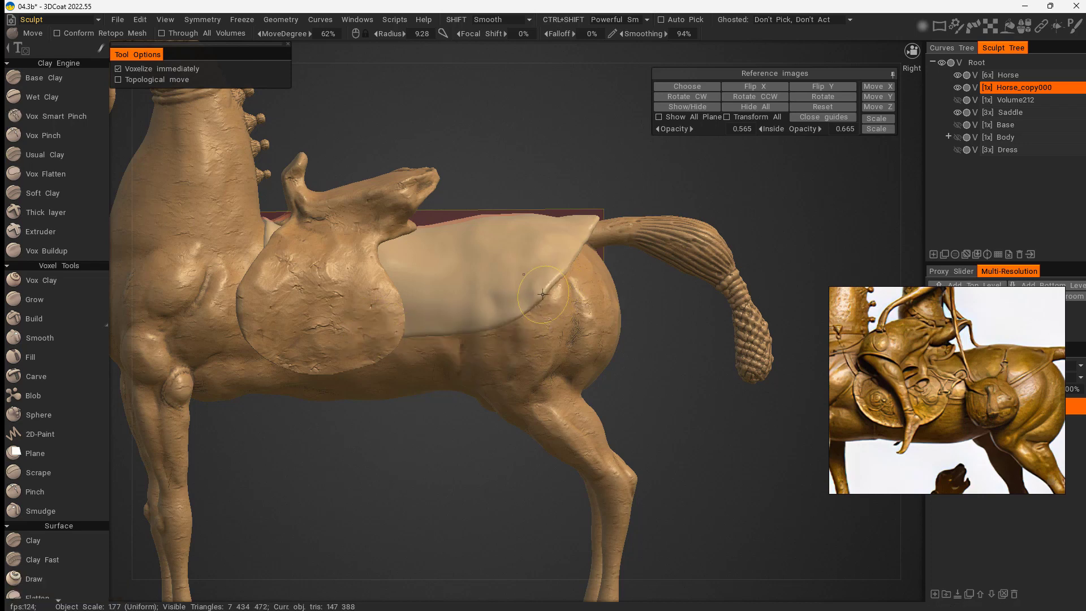
left_click_drag(542, 294, 531, 306)
- Refine the cloth's rear edge around the tail base with the Move brush at 8.74 radius
middle_click_drag(650, 253, 595, 289)
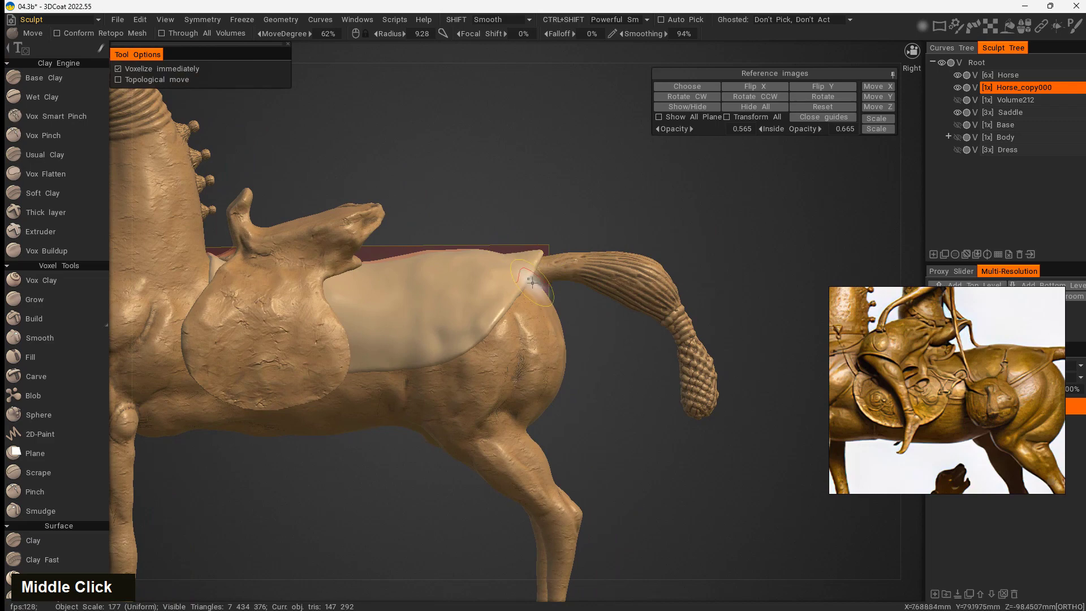
right_click_drag(532, 283, 545, 294)
key("ctrl+KP_1")
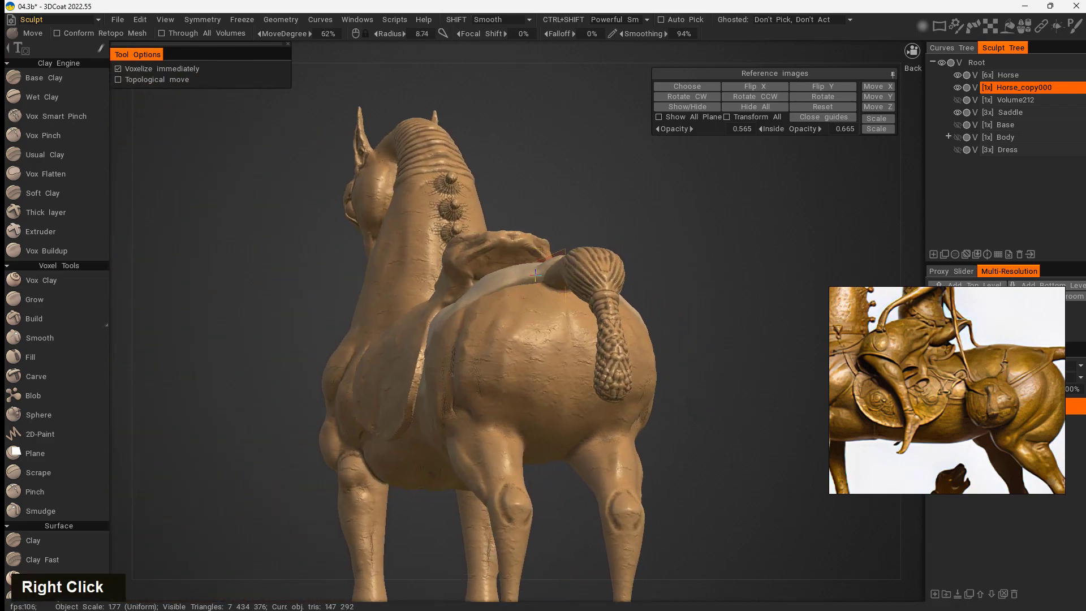
right_click_drag(543, 282, 558, 146)
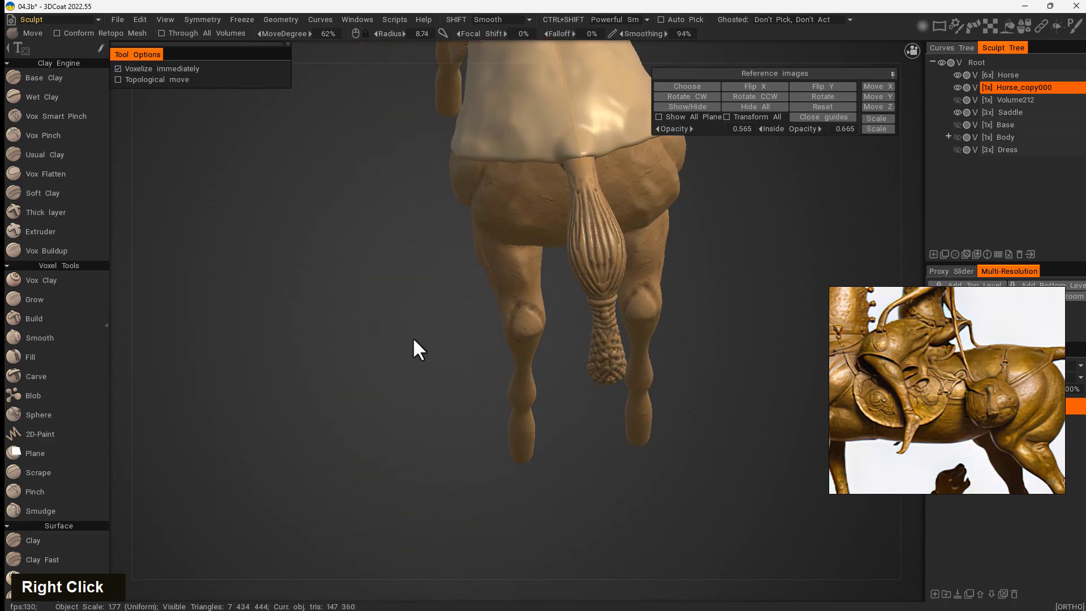
right_click_drag(418, 348, 531, 242)
middle_click_drag(581, 224, 658, 408)
middle_click_drag(633, 349, 694, 393, "alt")
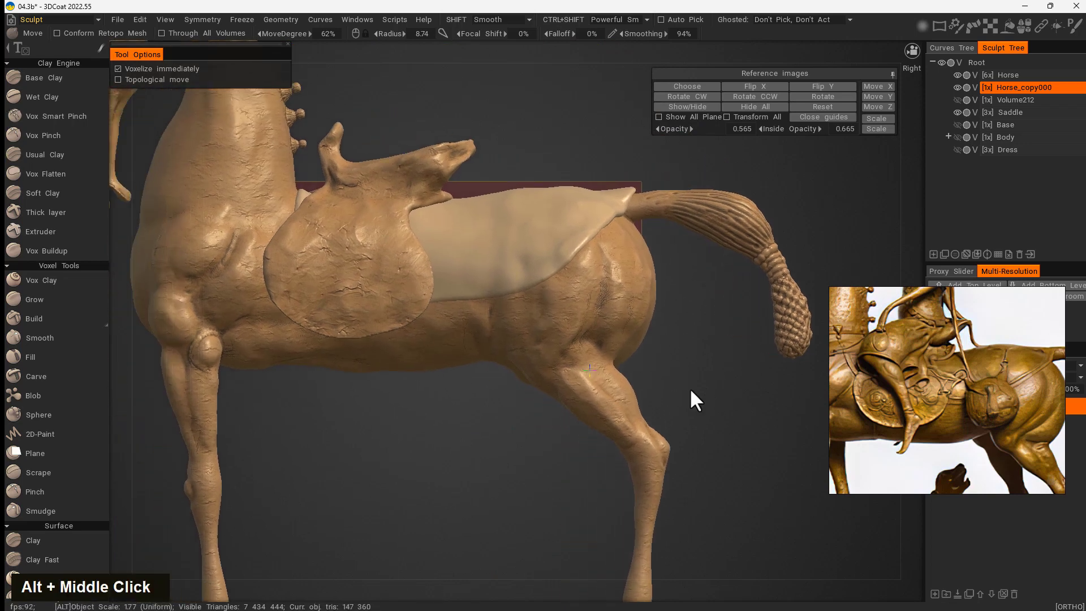
- Merge the Horse_copy000 cloth volume into the Horse volume
right_click_drag(693, 392, 610, 362, "alt")
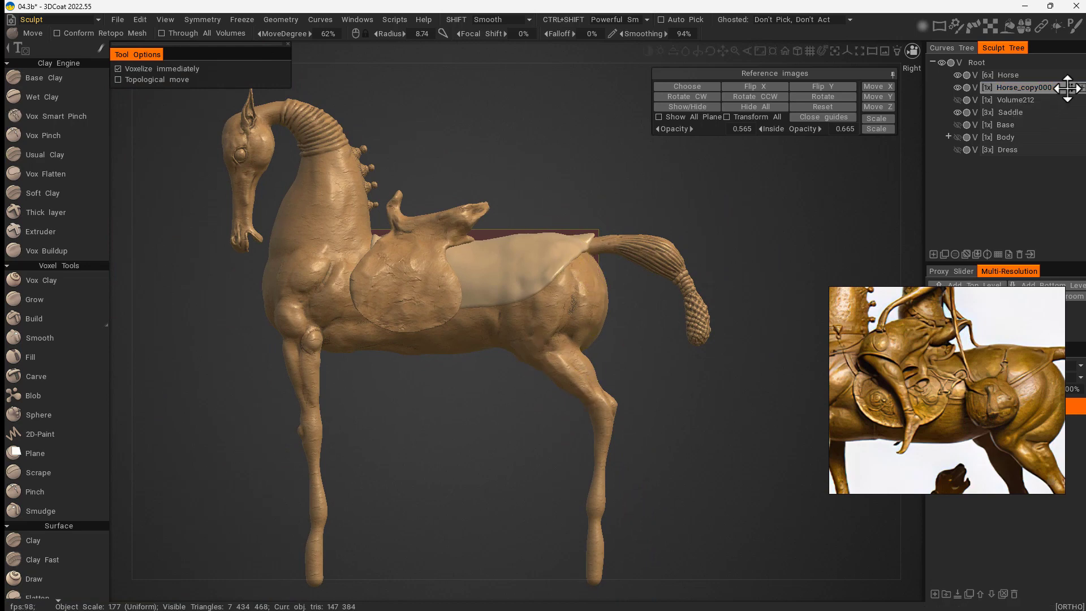
mouse_move(1067, 87)
left_mouse_down("shift")
mouse_move(1067, 78)
mouse_move(1047, 83)
left_mouse_up("shift")
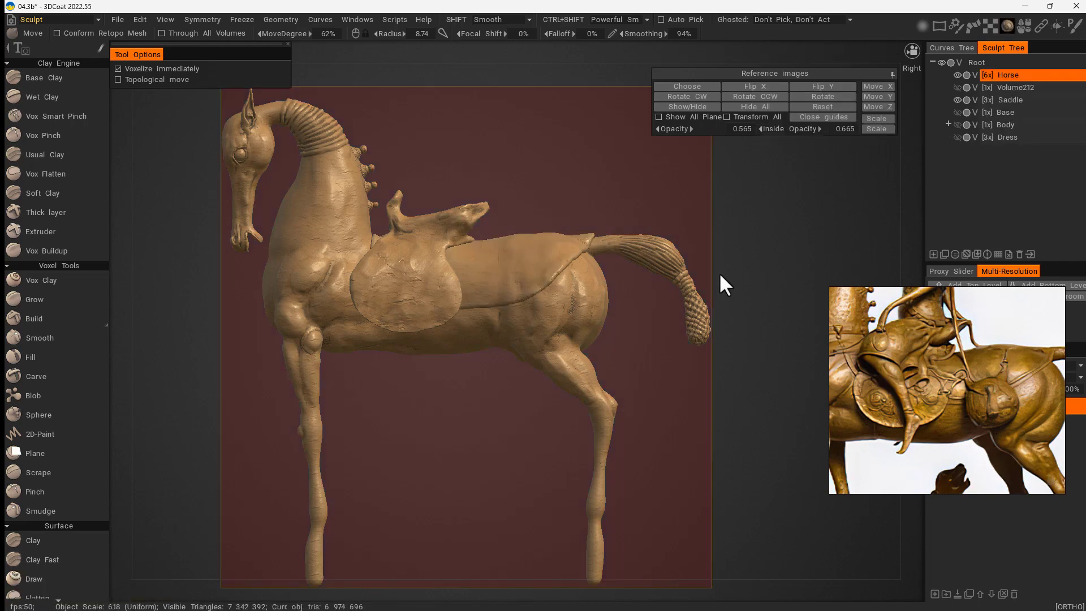
key("ctrl")
right_click_drag(674, 474, 631, 397)
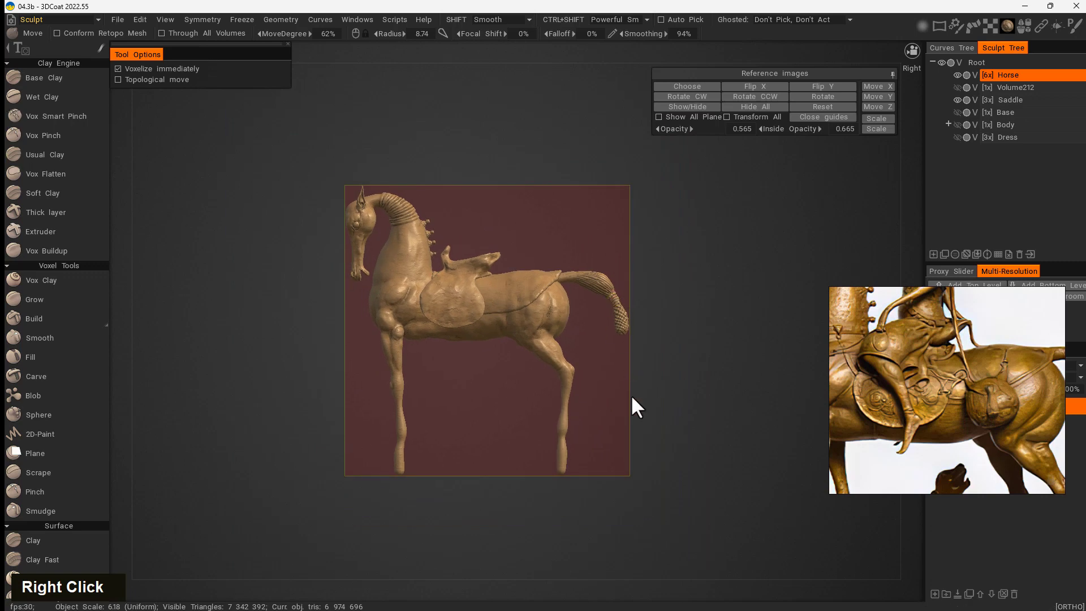